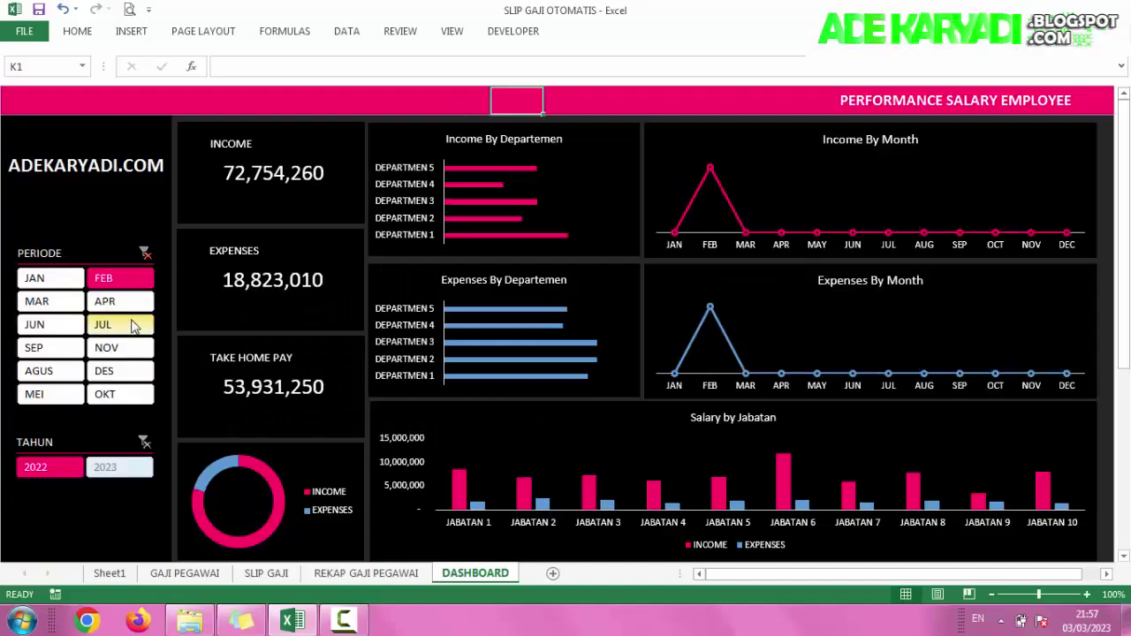
# Step: Filter the dashboard to April 2022 with the PERIODE and TAHUN slicers, showing INCOME 85,401,295
pyautogui.click(62, 332)
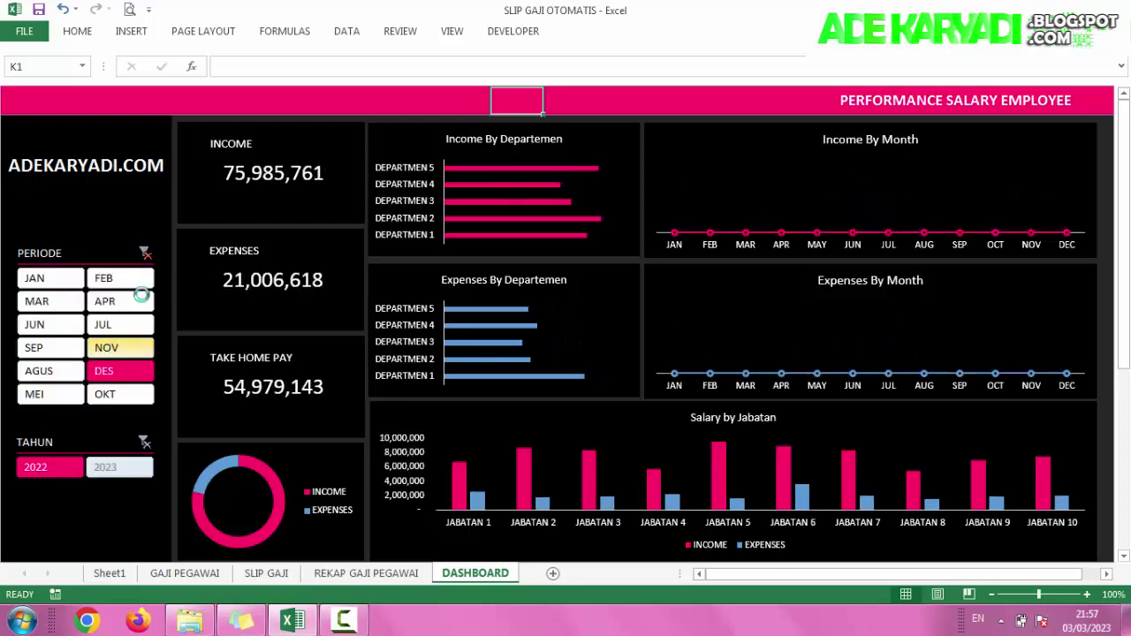
pyautogui.click(146, 254)
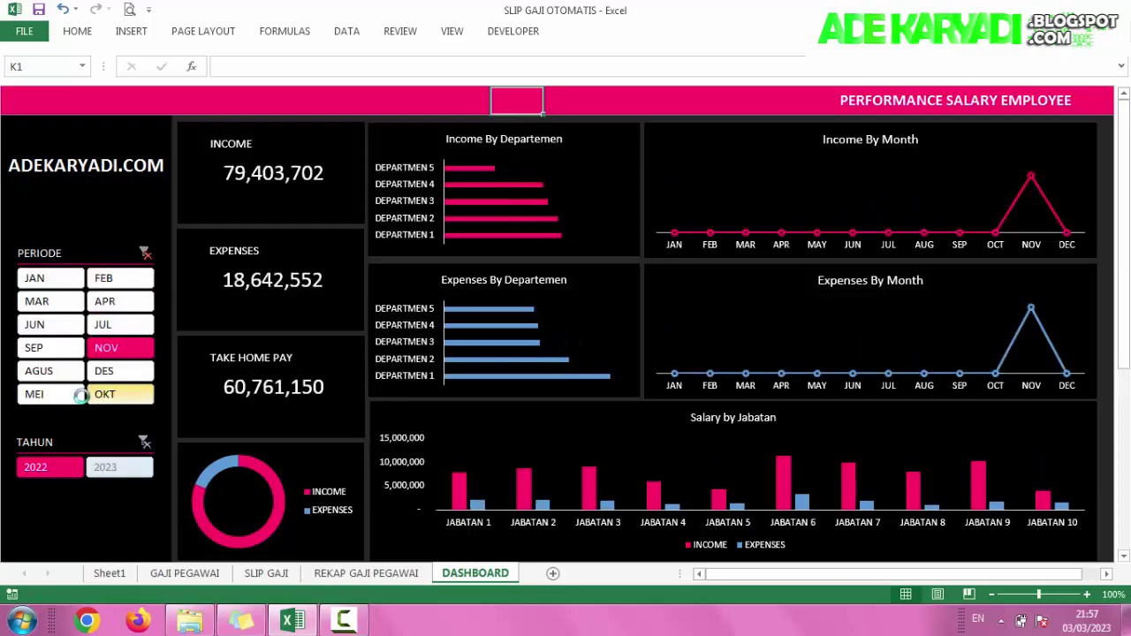
pyautogui.click(145, 253)
pyautogui.click(50, 278)
pyautogui.click(146, 254)
pyautogui.click(50, 467)
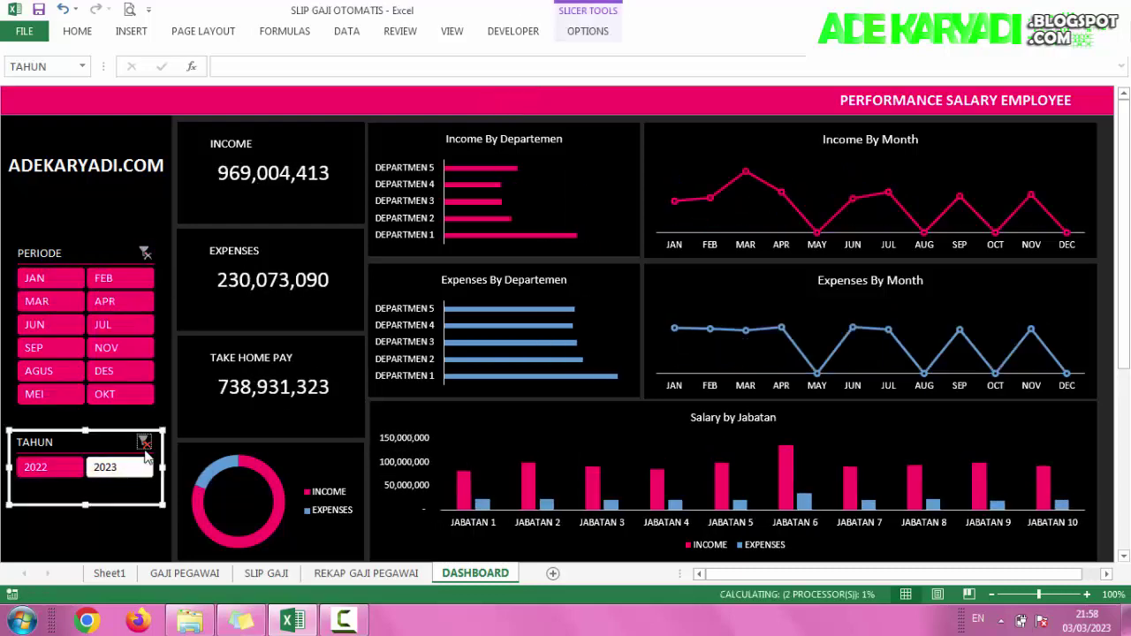
pyautogui.click(145, 442)
pyautogui.click(129, 524)
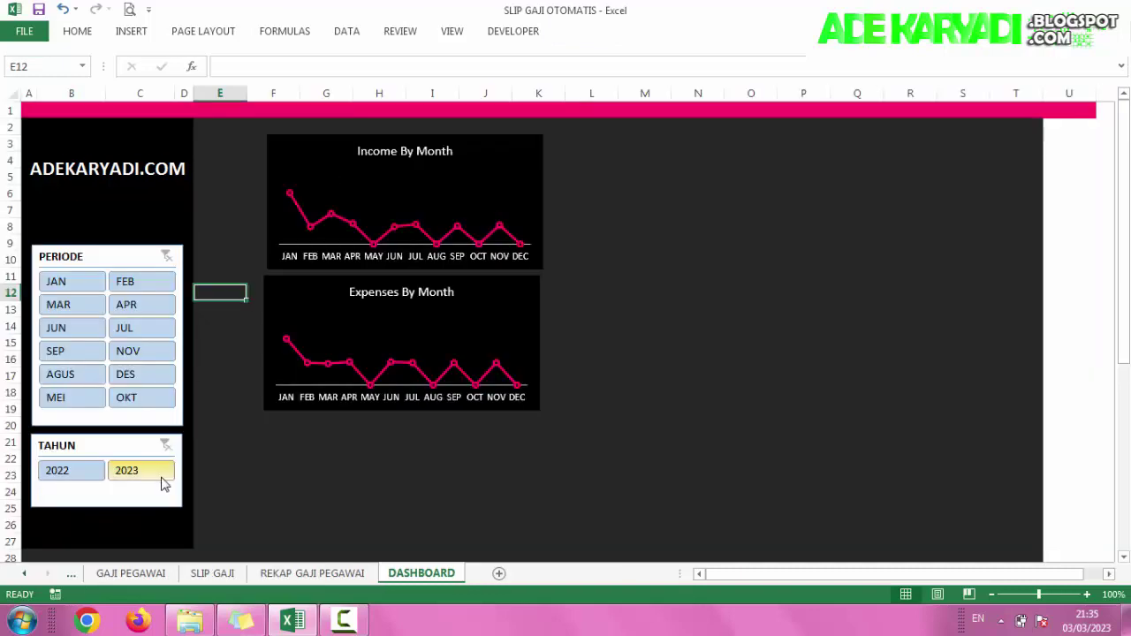
# Step: Clear the TAHUN year filter and move both By Month charts to the dashboard's right side
pyautogui.click(78, 482)
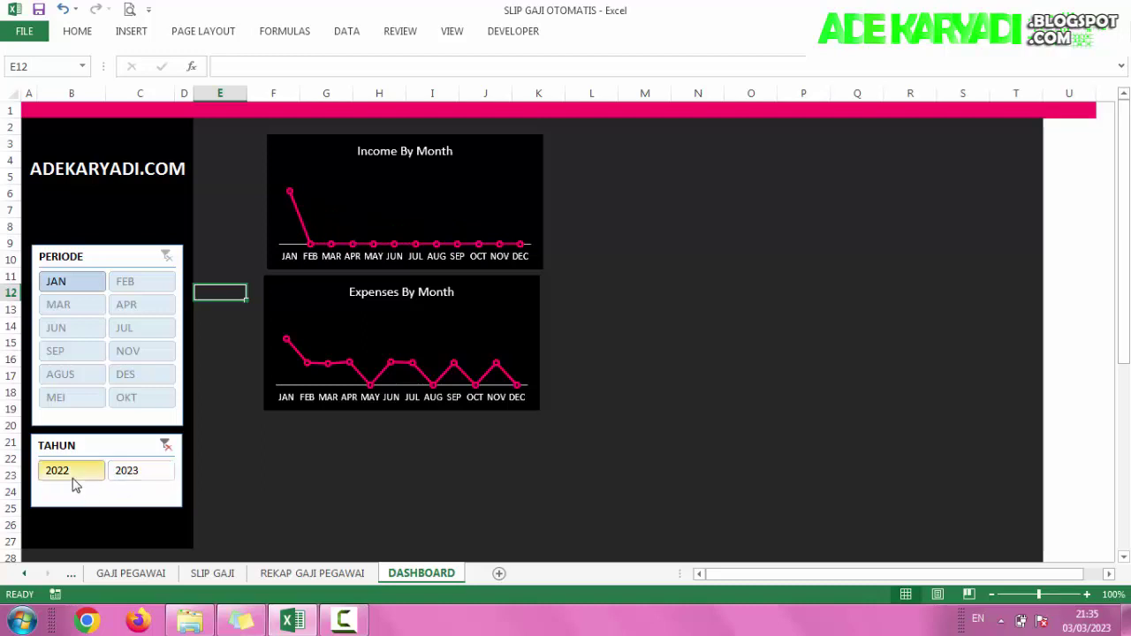
pyautogui.click(165, 446)
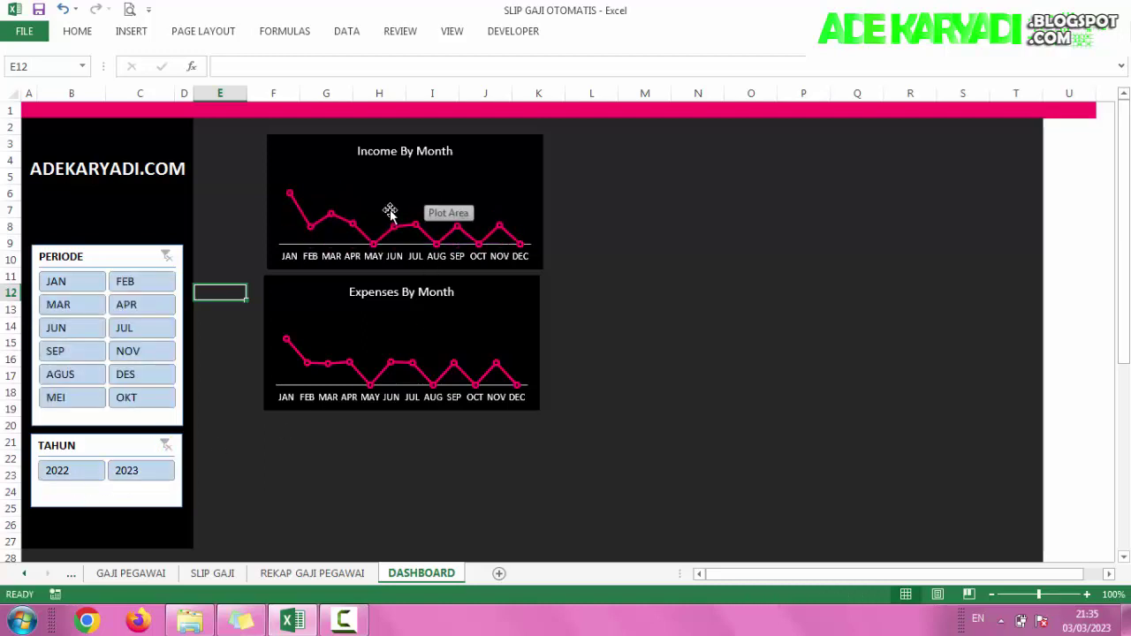
pyautogui.click(311, 145)
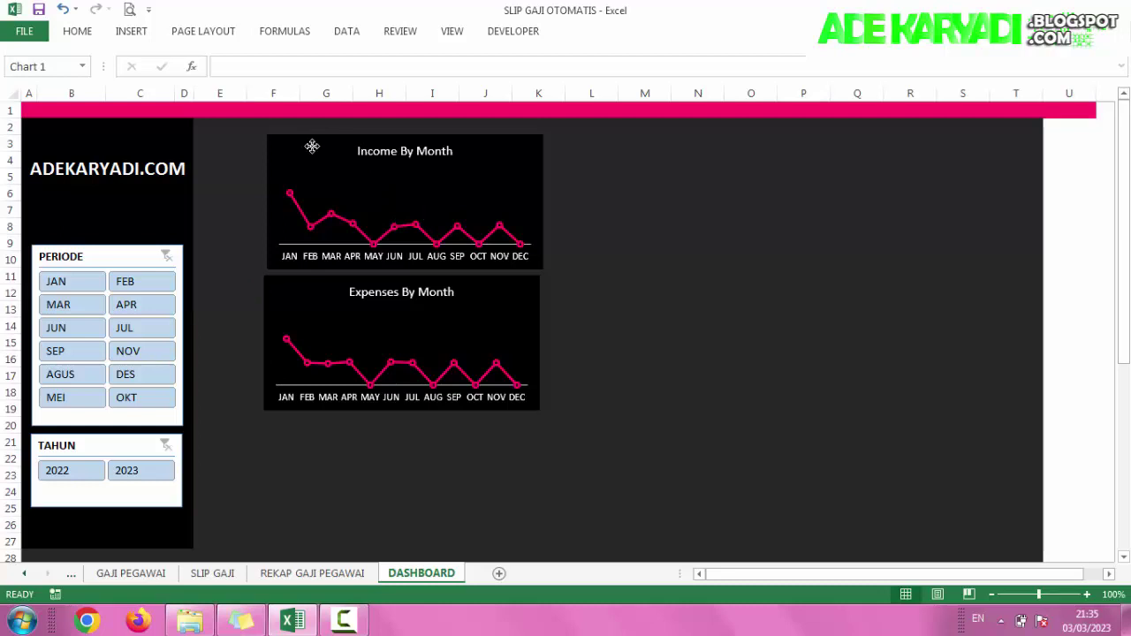
pyautogui.keyDown('ctrl'); pyautogui.click(292, 295); pyautogui.keyUp('ctrl')
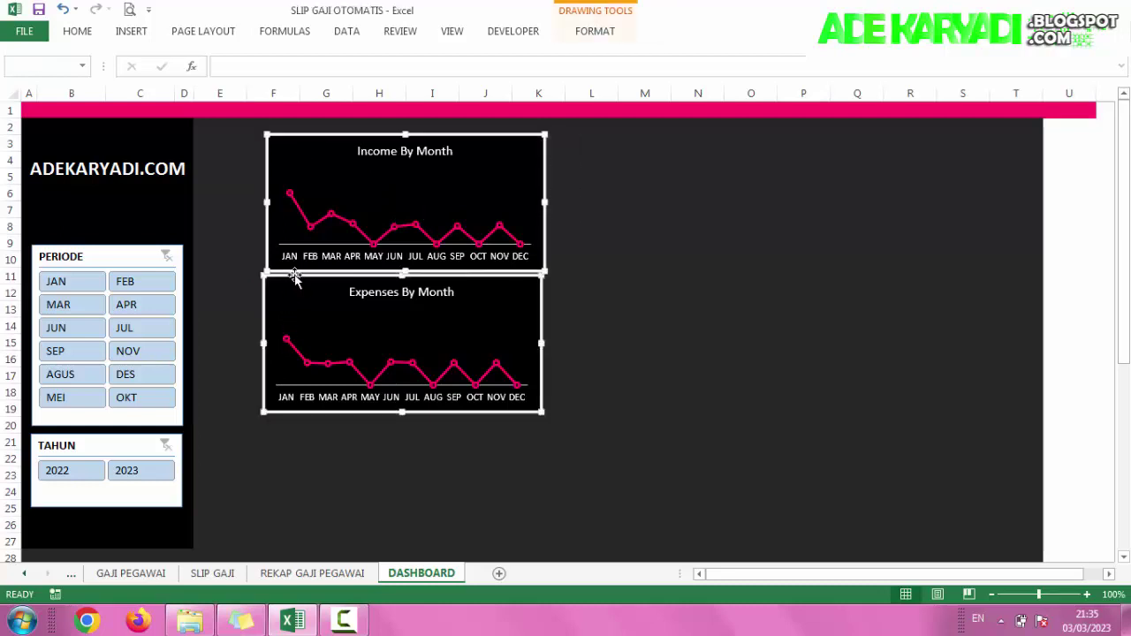
pyautogui.moveTo(294, 276); pyautogui.dragTo(233, 267)
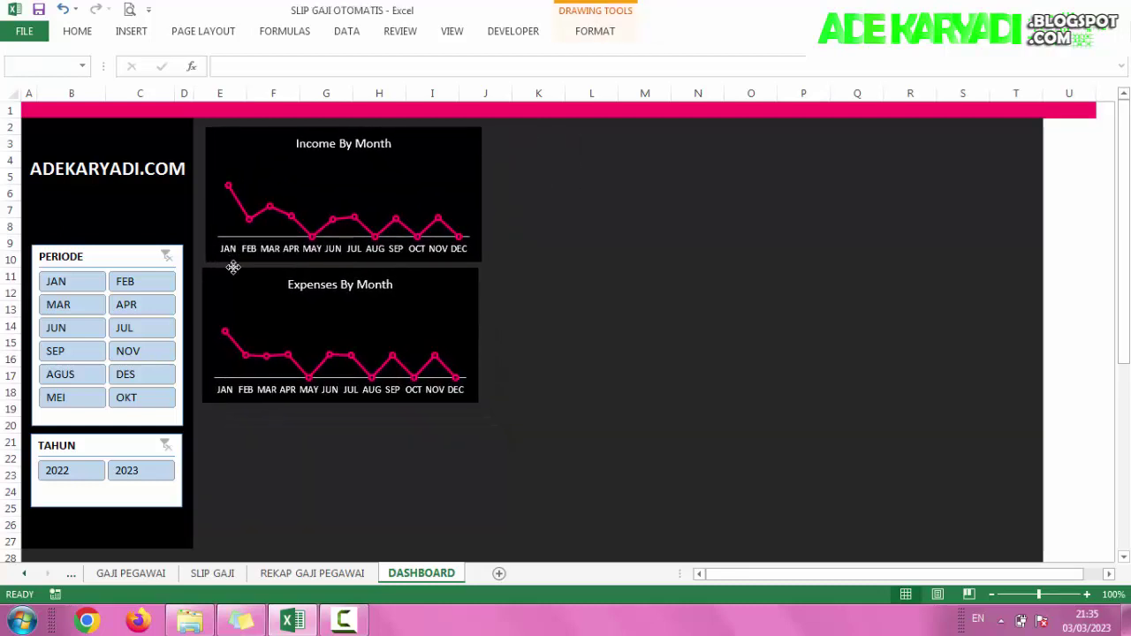
pyautogui.moveTo(245, 274); pyautogui.dragTo(784, 265)
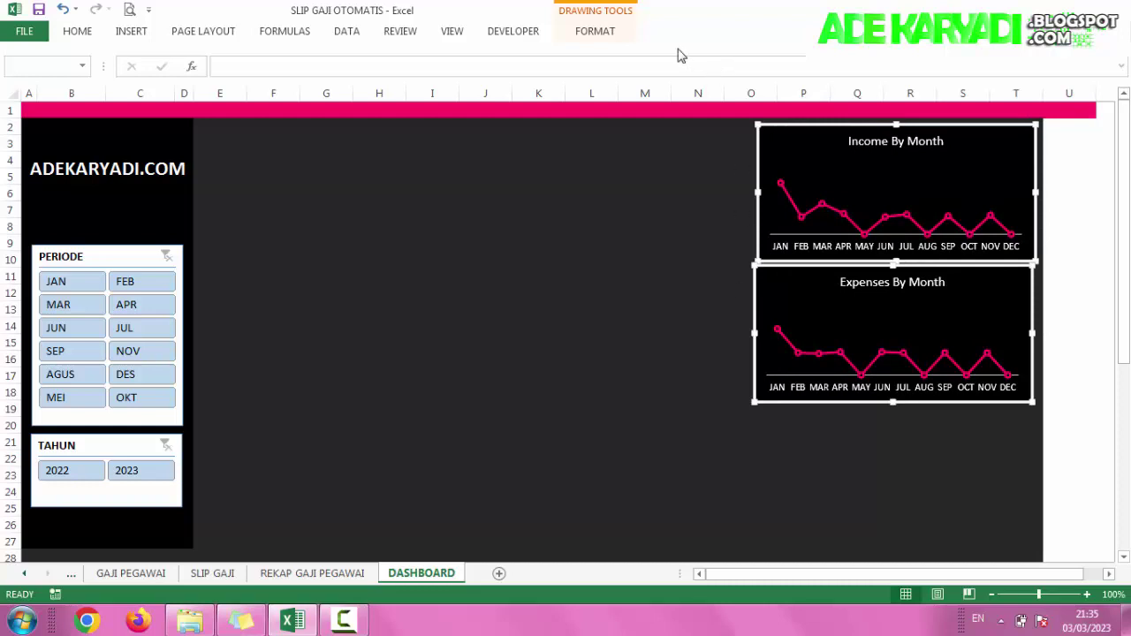
# Step: Check the Align options for the two monthly charts, deselect them, and select the TAHUN slicer
pyautogui.click(585, 33)
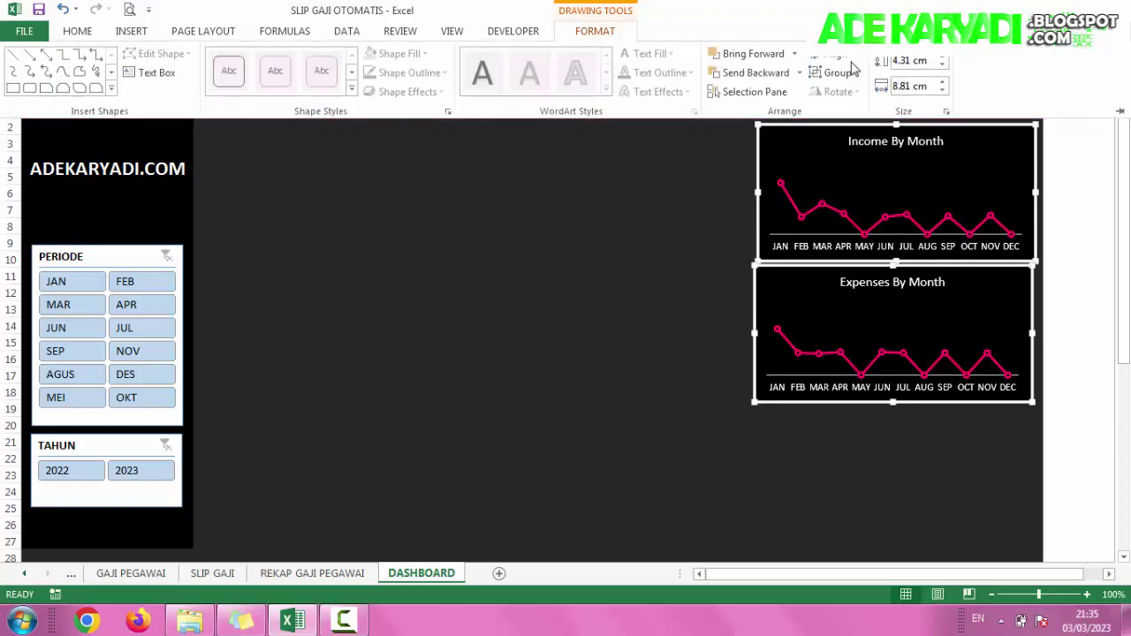
pyautogui.click(833, 62)
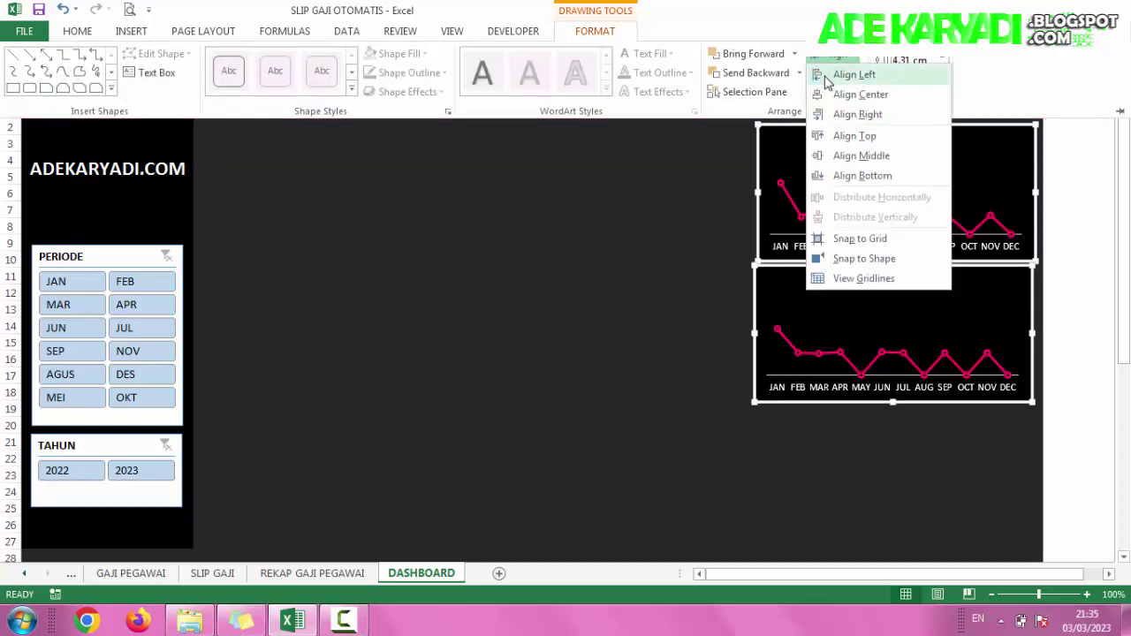
pyautogui.click(799, 91)
pyautogui.click(616, 247)
pyautogui.click(578, 256)
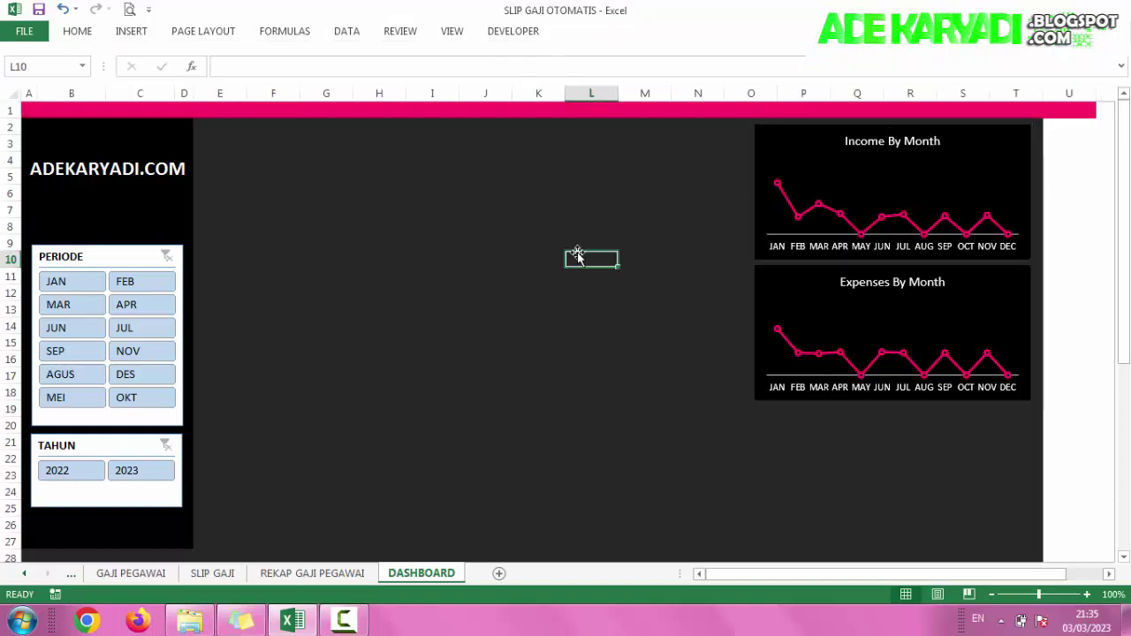
pyautogui.click(117, 453)
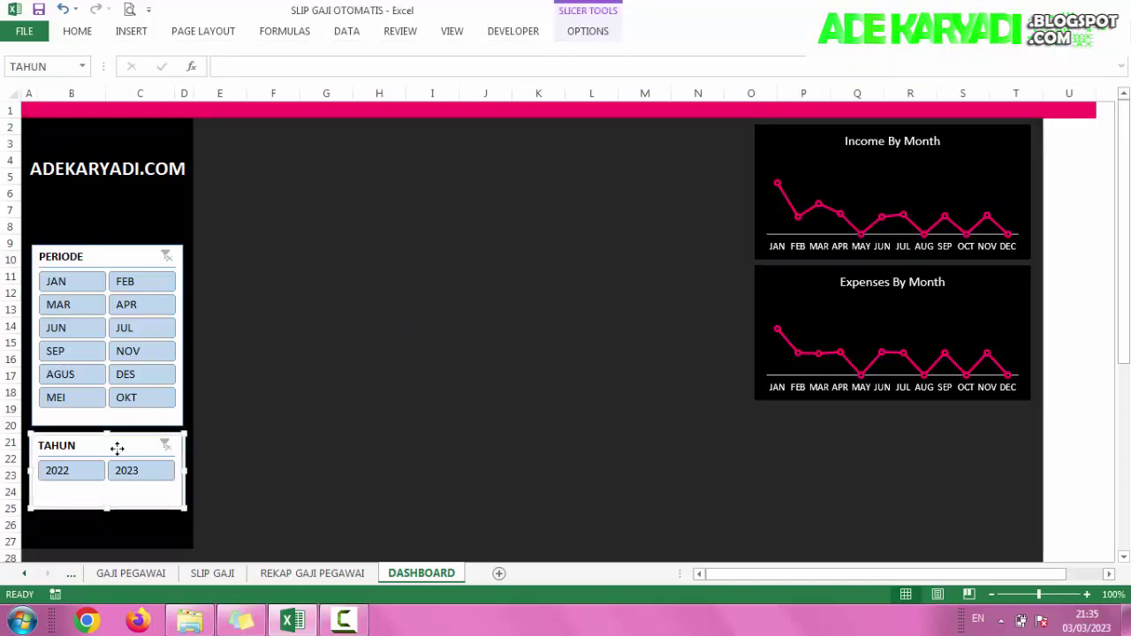
# Step: Connect the TAHUN slicer to PivotTable1 through PivotTable6 via Report Connections
pyautogui.rightClick(118, 452)
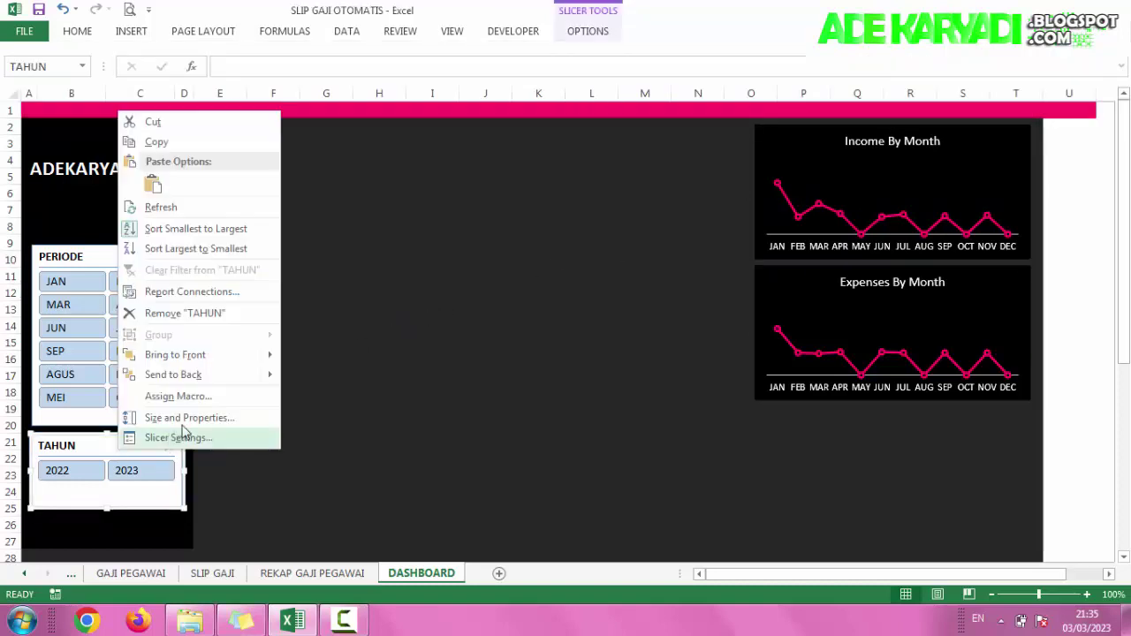
pyautogui.click(200, 300)
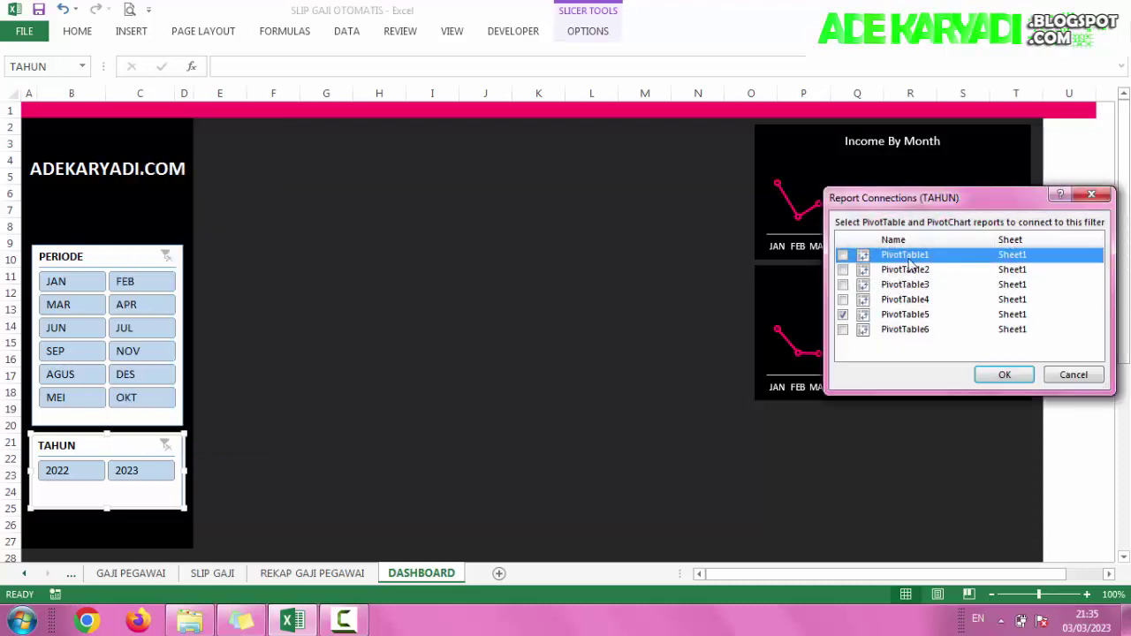
pyautogui.click(842, 254)
pyautogui.click(843, 285)
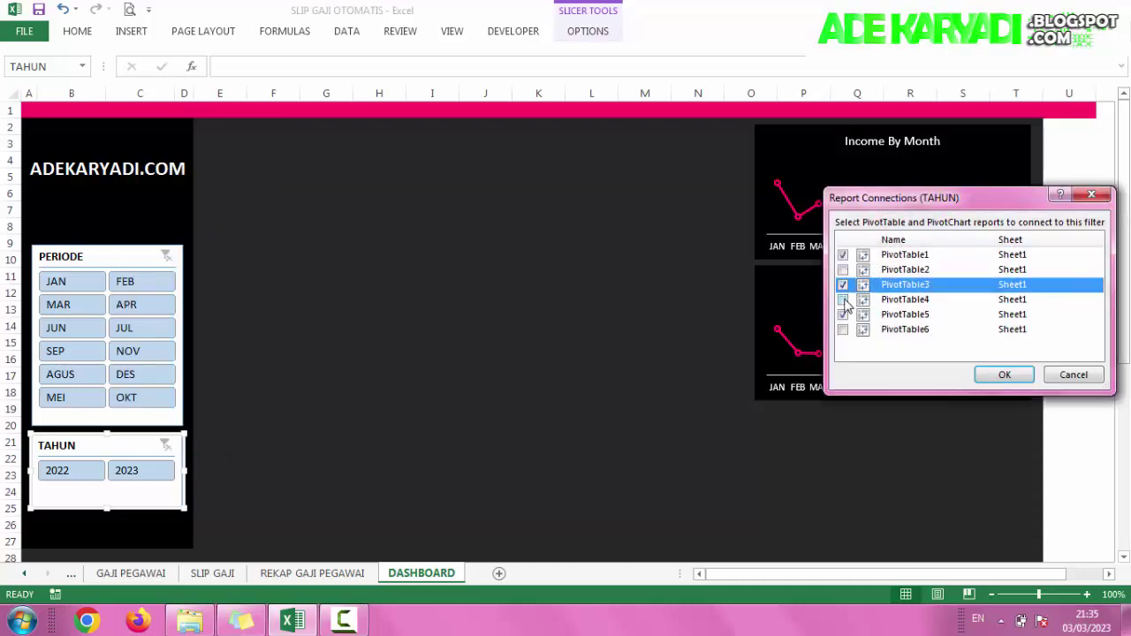
pyautogui.click(843, 299)
pyautogui.click(843, 330)
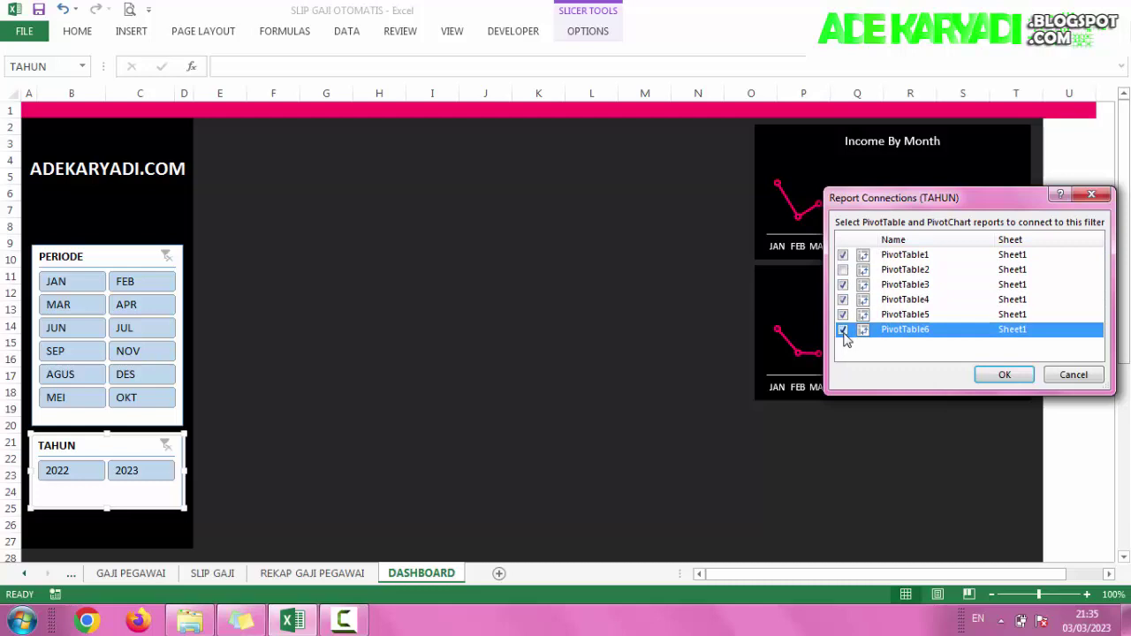
pyautogui.click(846, 272)
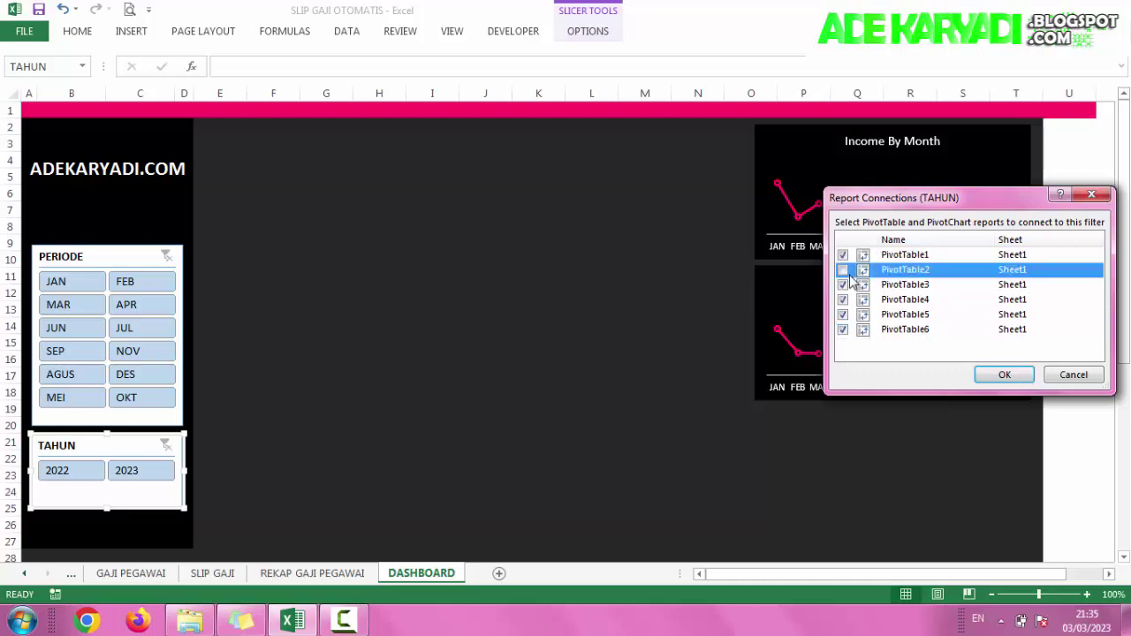
pyautogui.click(1003, 377)
# Step: Test the year filter with 2022 and 2023 on the monthly charts, then clear it
pyautogui.click(497, 389)
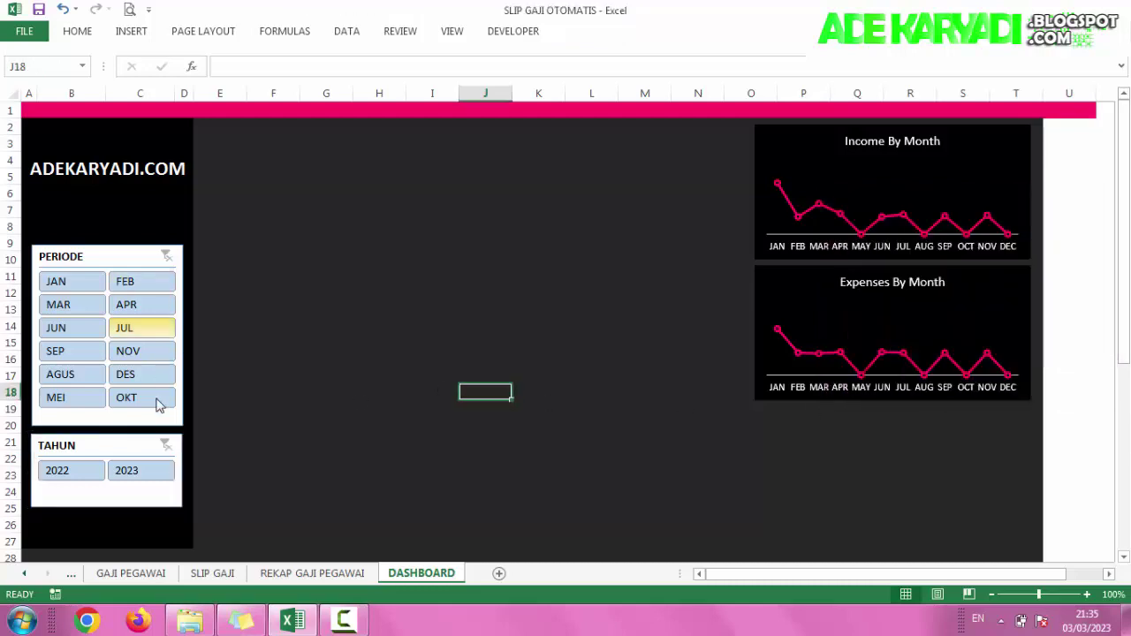
pyautogui.click(55, 474)
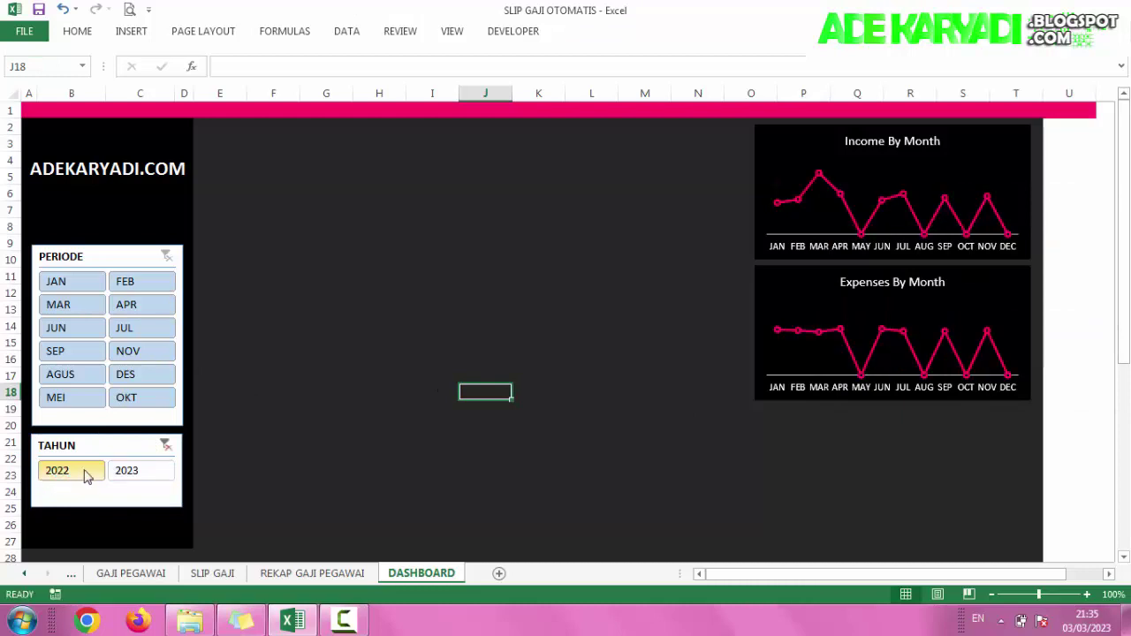
pyautogui.click(118, 475)
pyautogui.click(78, 478)
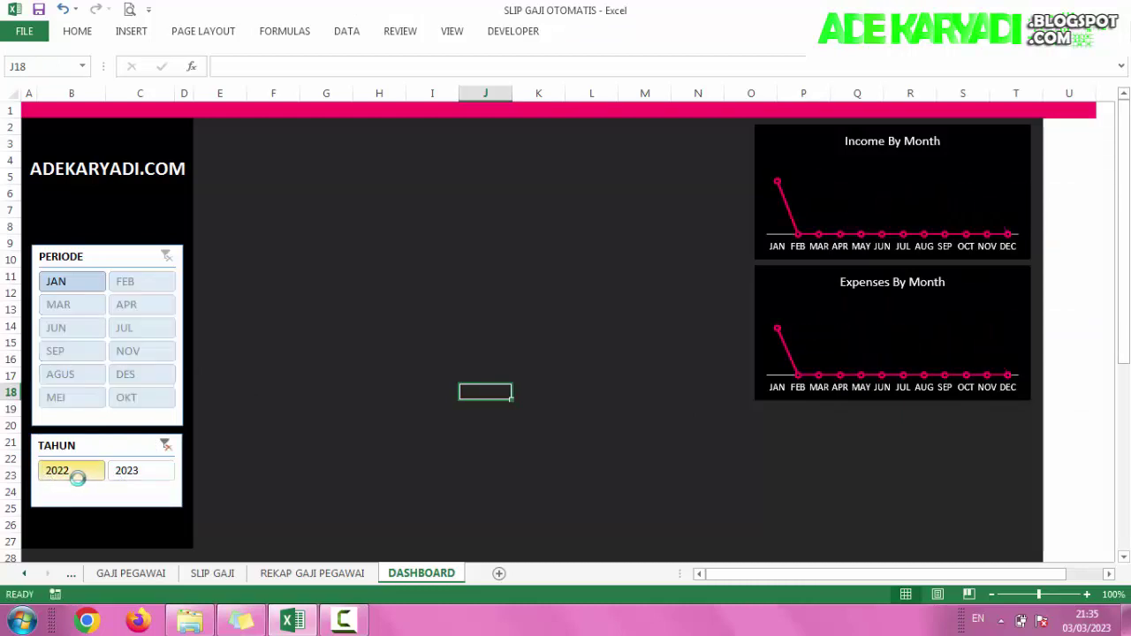
pyautogui.click(166, 444)
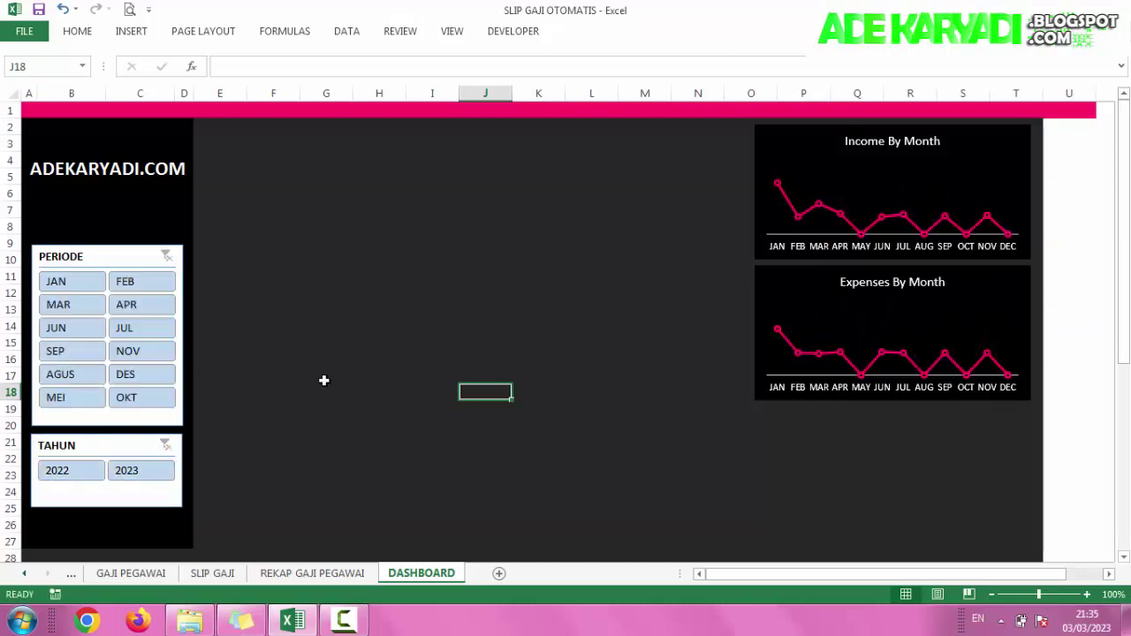
# Step: Look over the Insert options, then switch to the GAJI PEGAWAI sheet and on to Sheet1
pyautogui.click(369, 295)
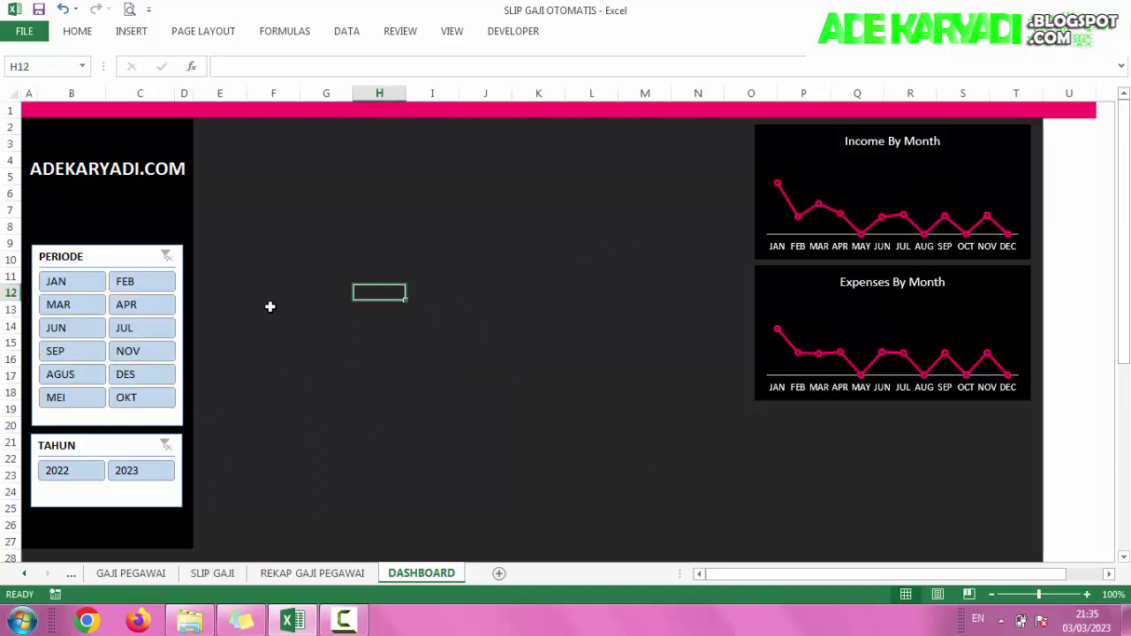
pyautogui.click(374, 192)
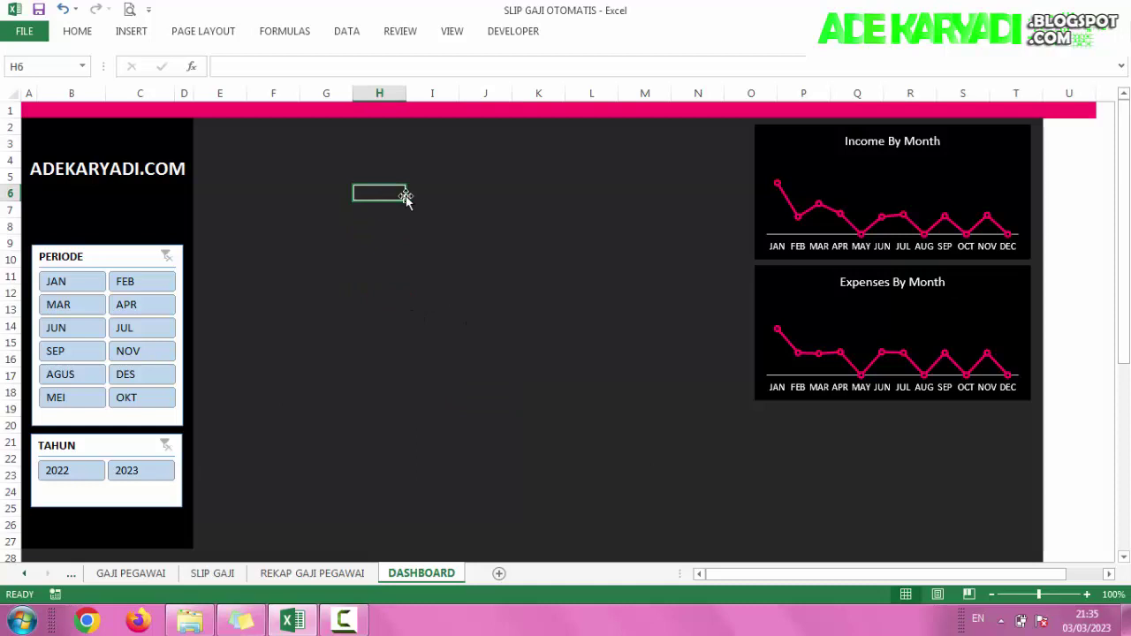
pyautogui.click(346, 227)
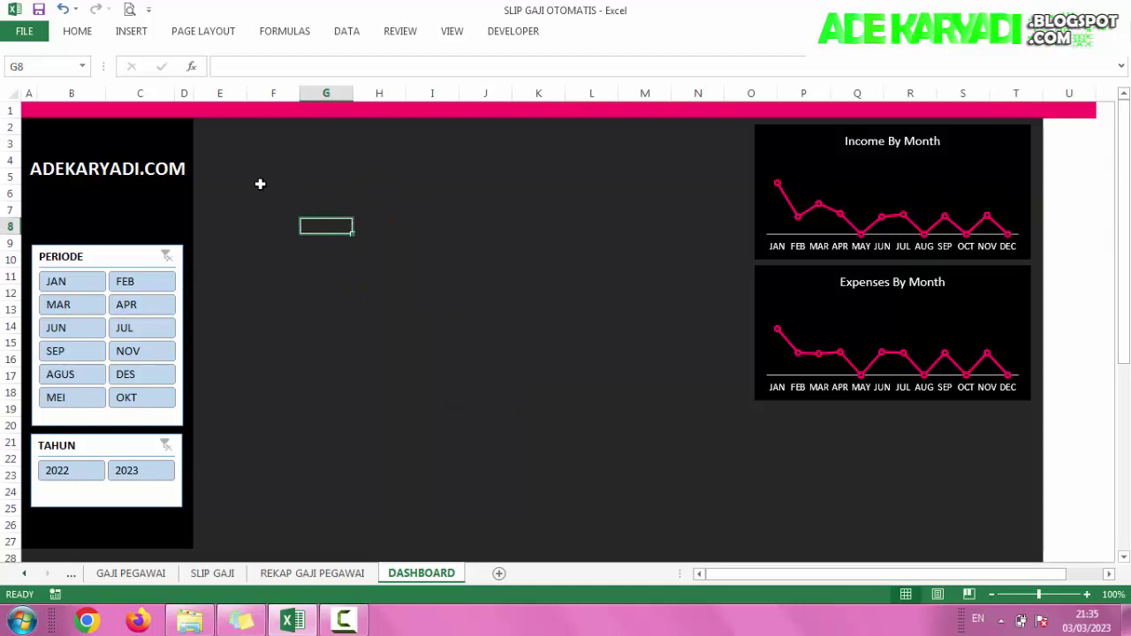
pyautogui.click(240, 154)
pyautogui.click(238, 143)
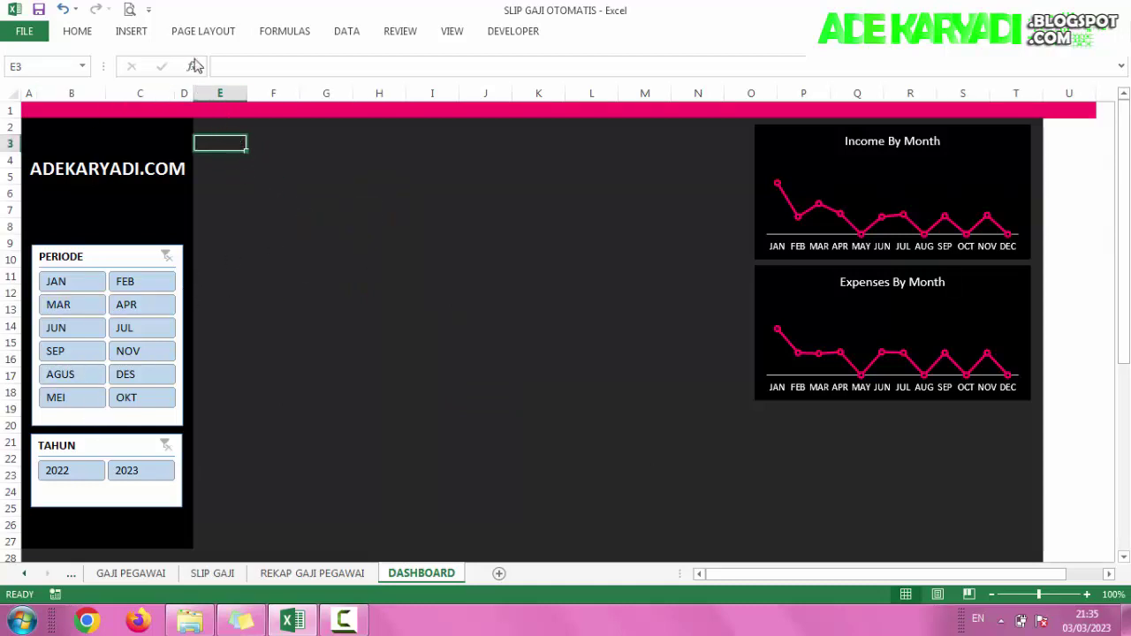
pyautogui.click(142, 31)
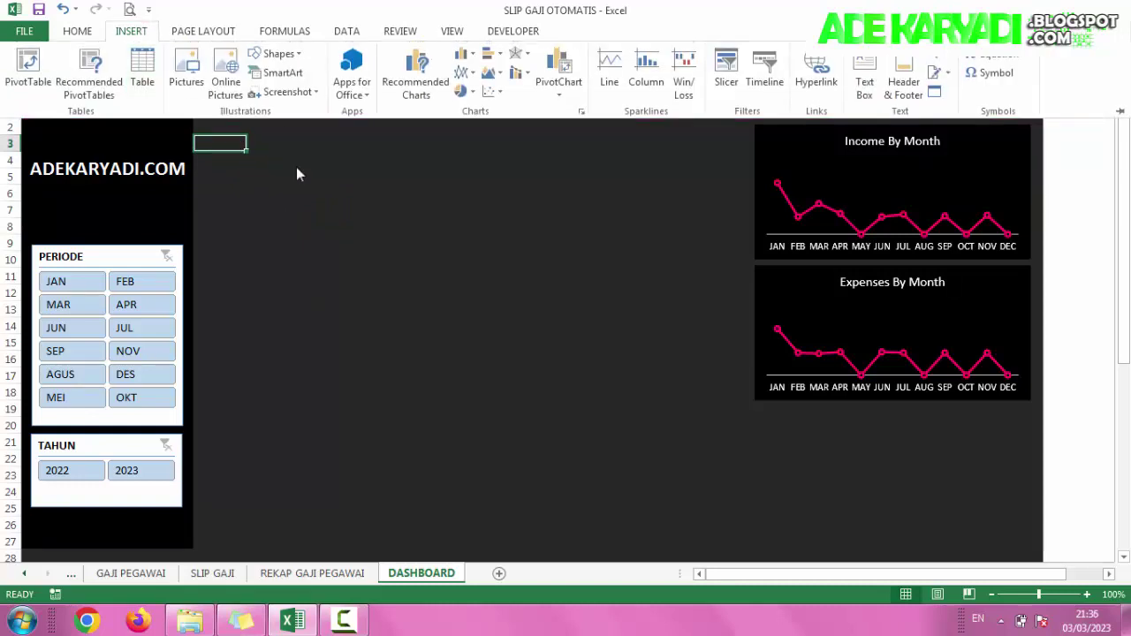
pyautogui.click(301, 305)
pyautogui.click(146, 574)
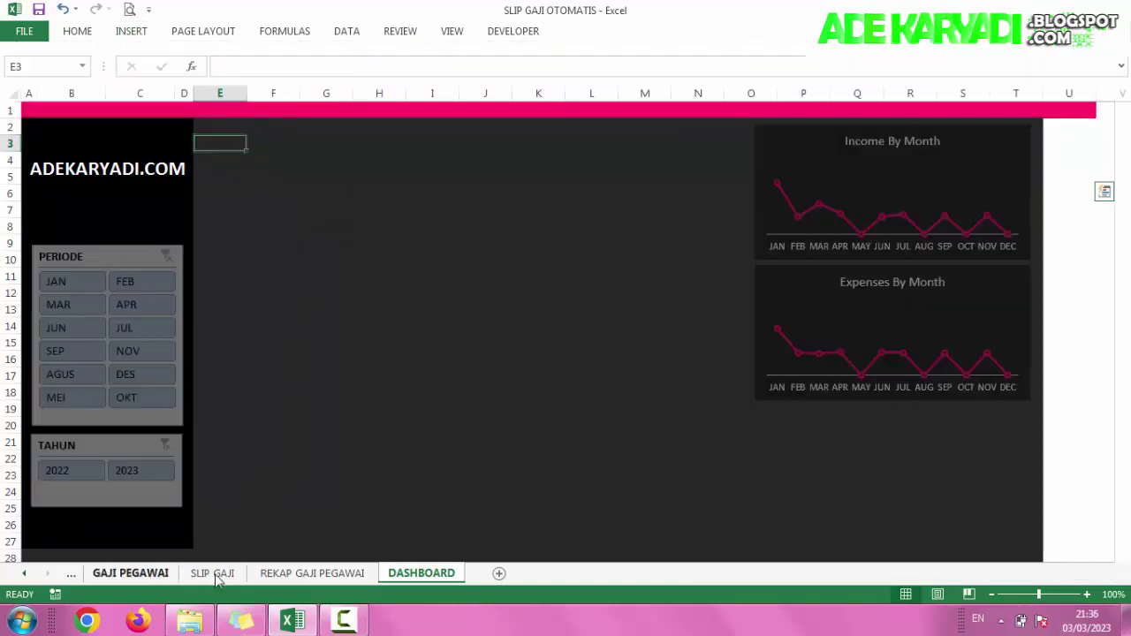
pyautogui.click(24, 578)
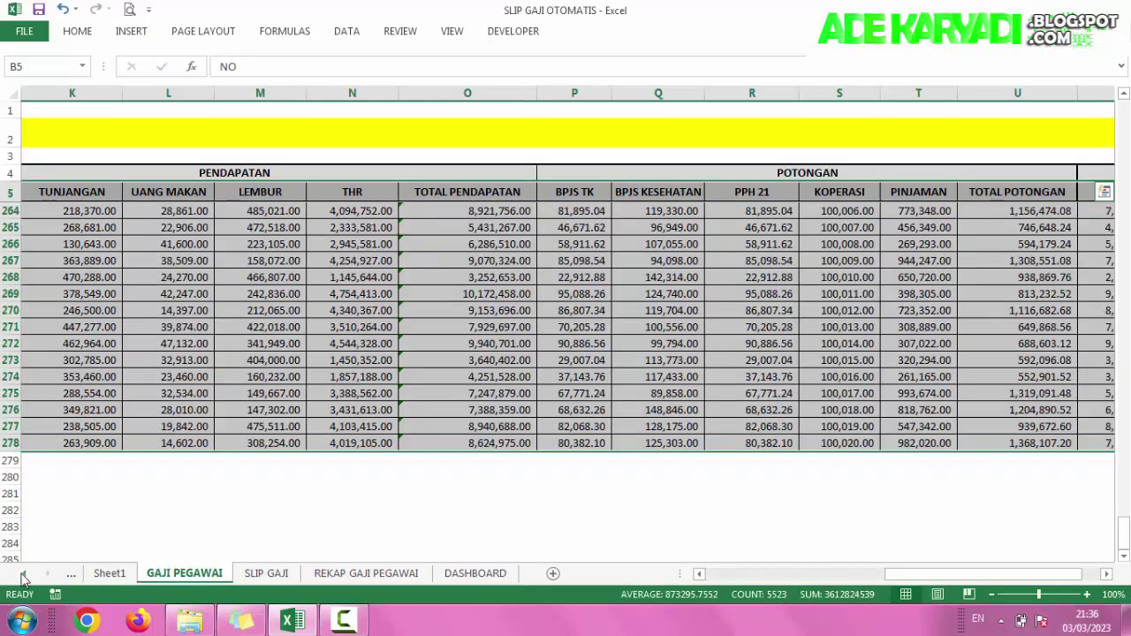
# Step: On Sheet1, build a clustered column chart from department incomes I19:I23 and cut it
pyautogui.click(102, 574)
pyautogui.scroll(1, 649, 326)
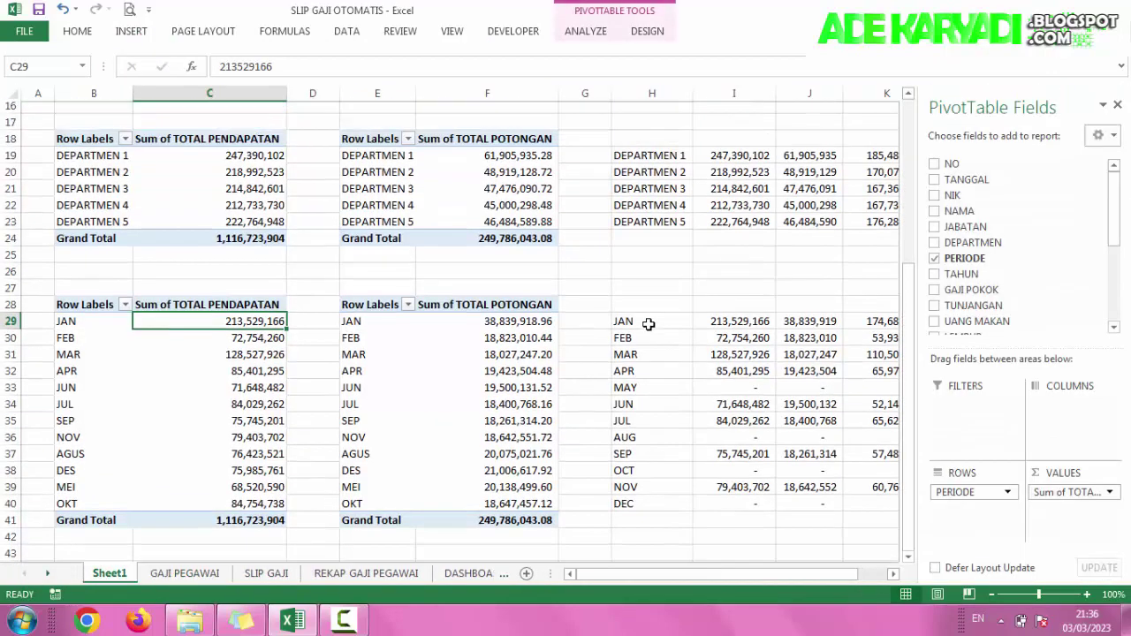
pyautogui.scroll(4, 649, 325)
pyautogui.scroll(-1, 761, 380)
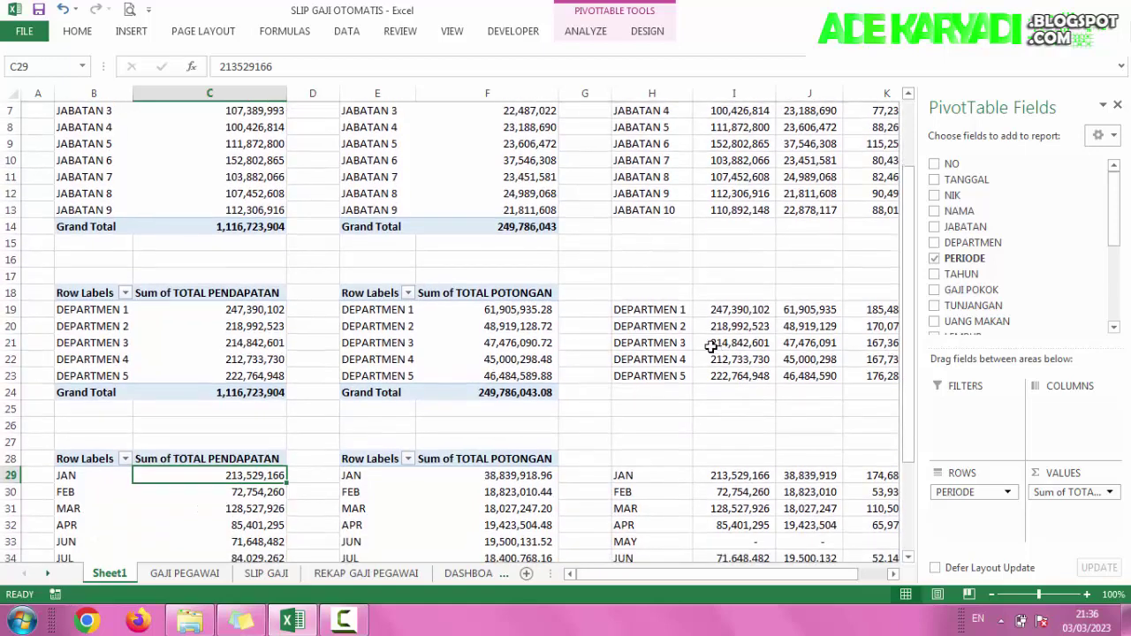
pyautogui.moveTo(663, 307); pyautogui.dragTo(733, 370)
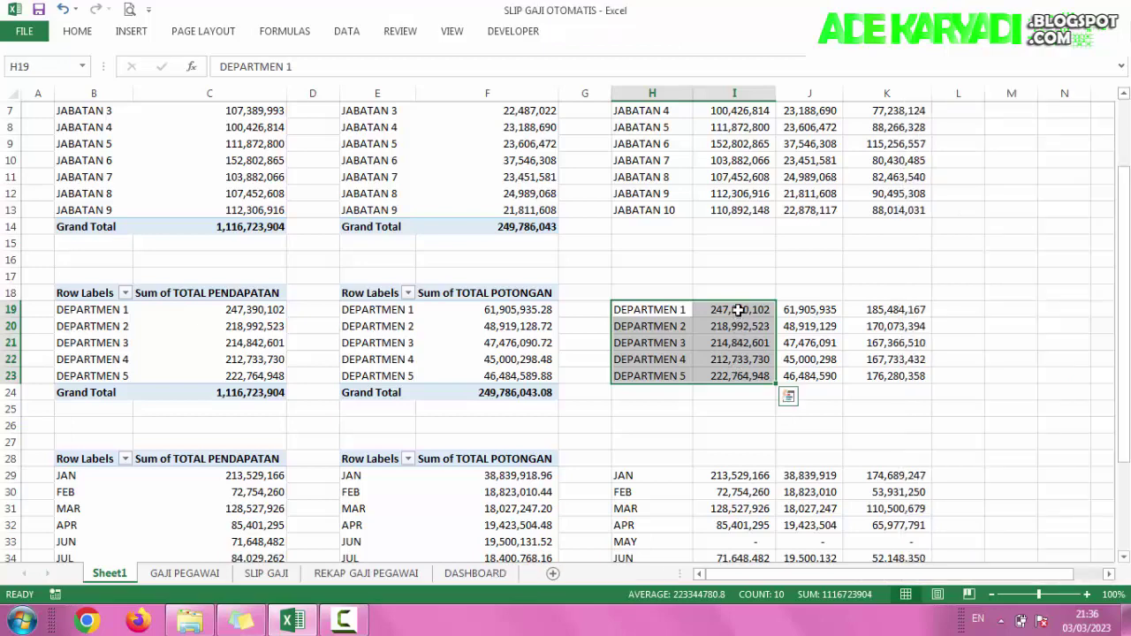
pyautogui.moveTo(738, 310); pyautogui.dragTo(738, 375)
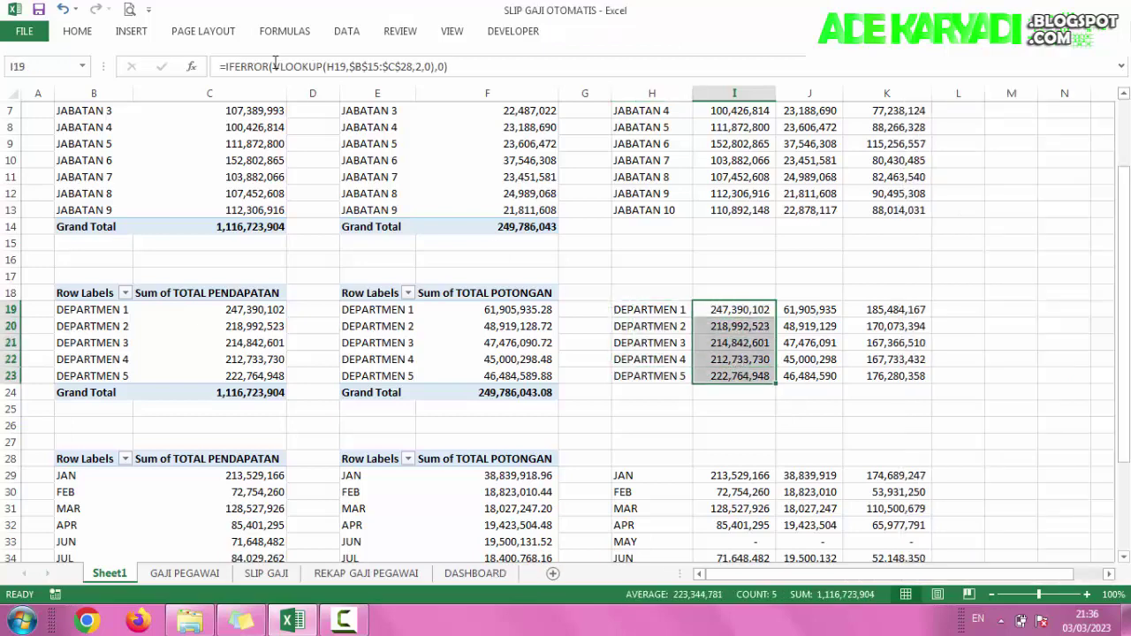
pyautogui.click(130, 32)
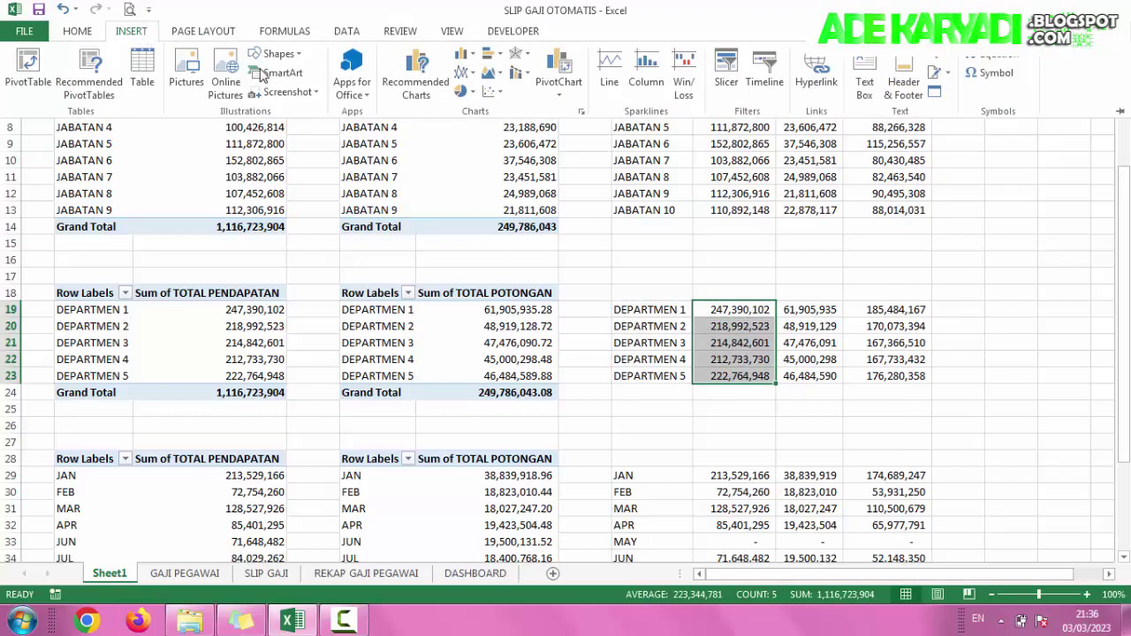
pyautogui.click(466, 54)
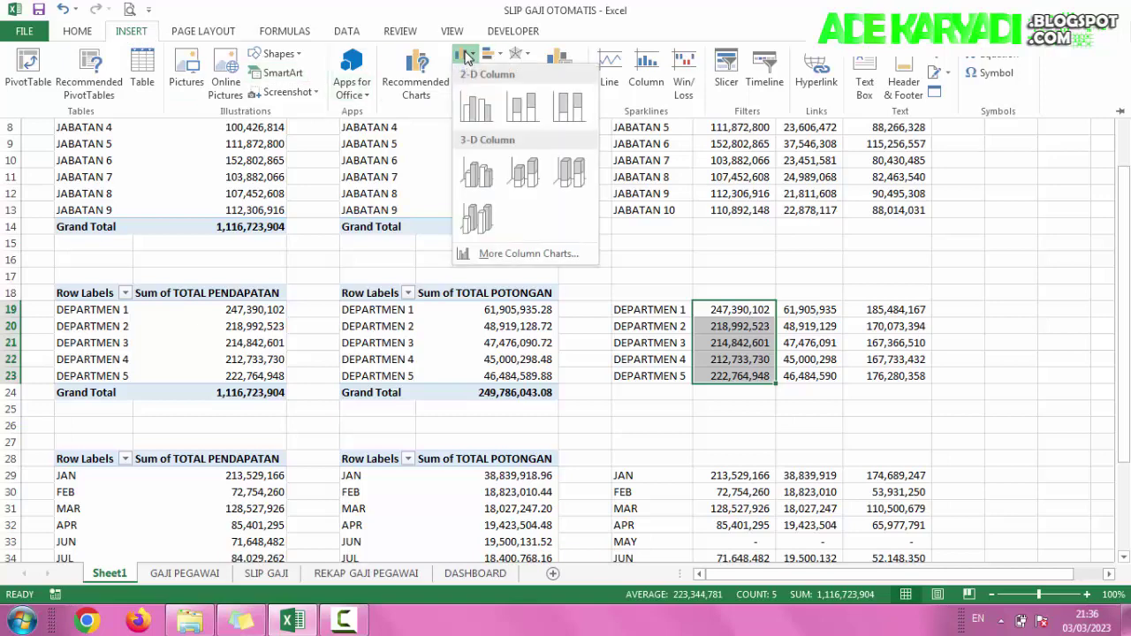
pyautogui.click(473, 121)
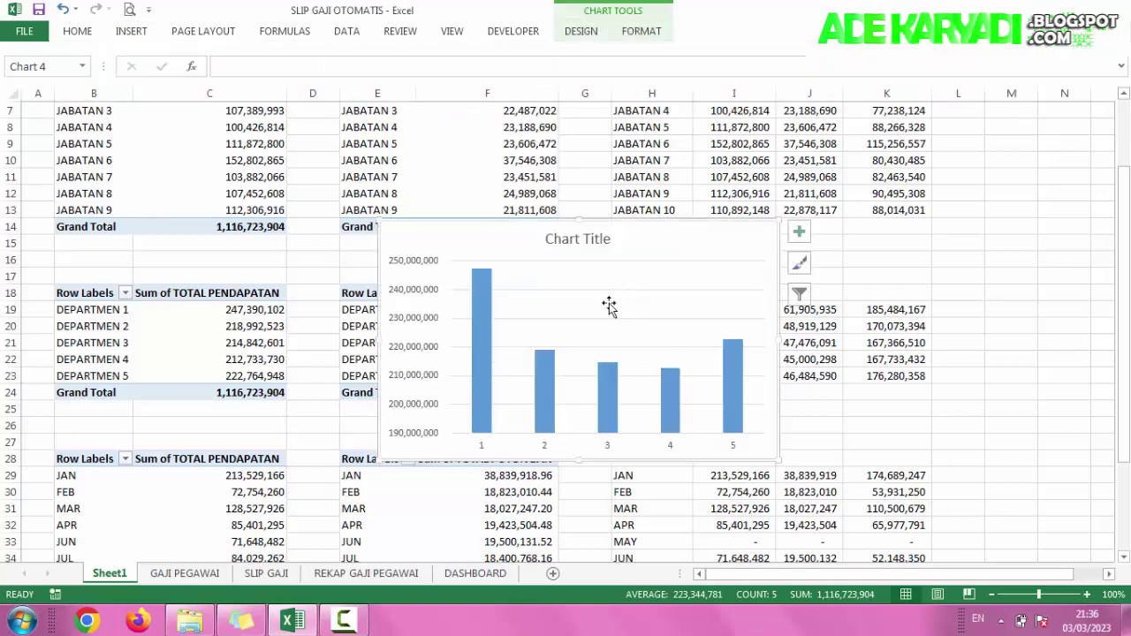
pyautogui.hotkey('ctrl', 'z')
# Step: Paste the department chart at G12 on DASHBOARD and move it to the middle area
pyautogui.click(475, 572)
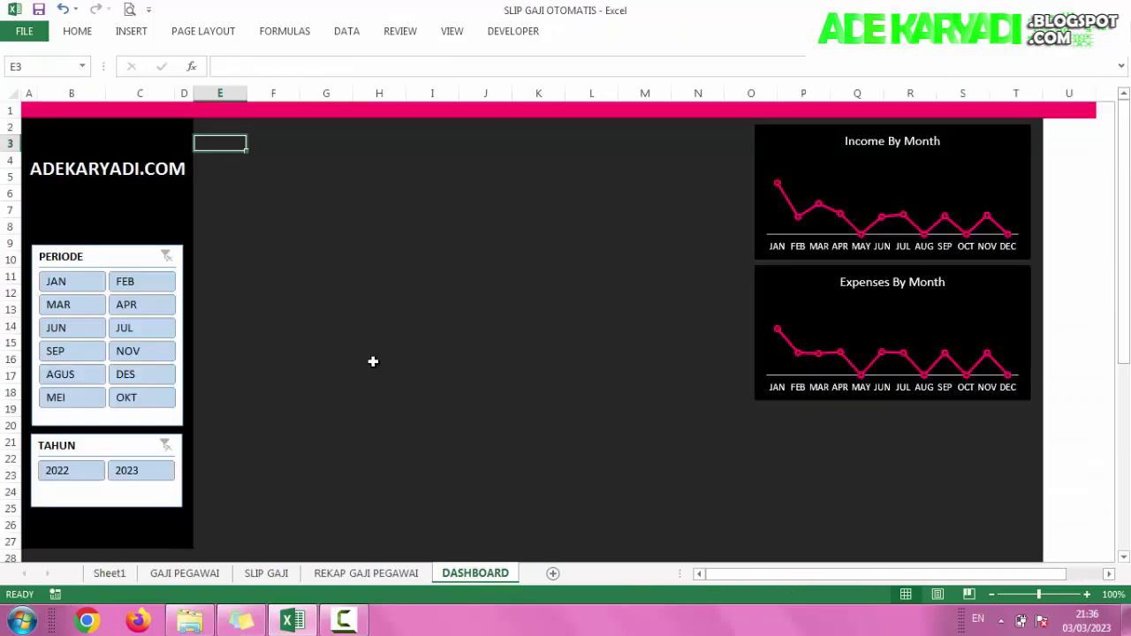
pyautogui.click(327, 289)
pyautogui.hotkey('ctrl', 'v')
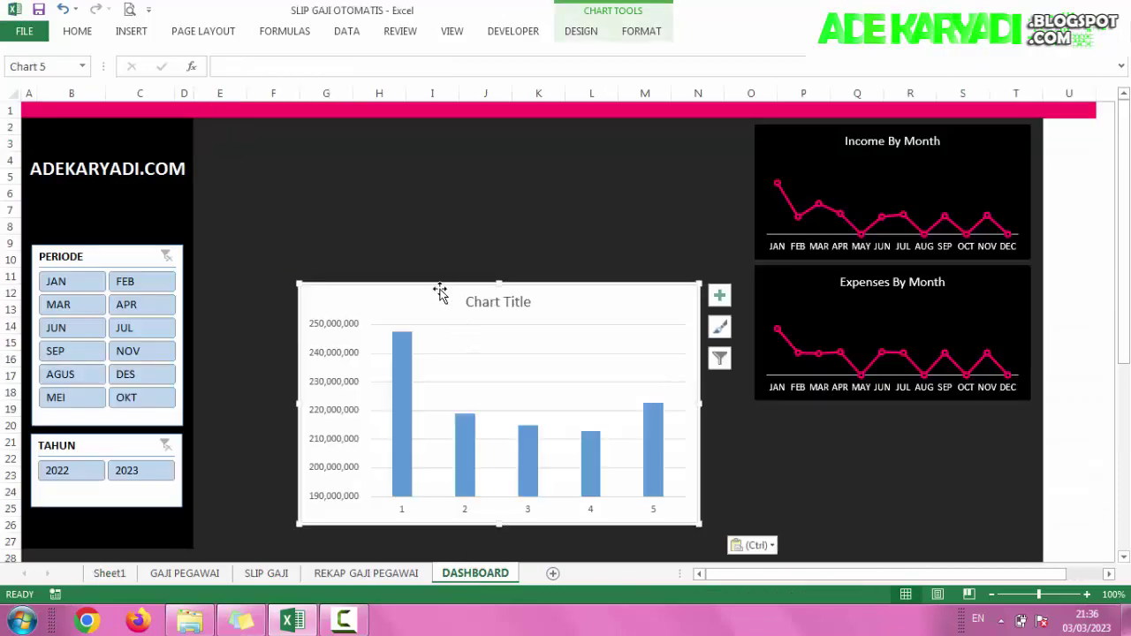
pyautogui.moveTo(440, 293); pyautogui.dragTo(408, 213)
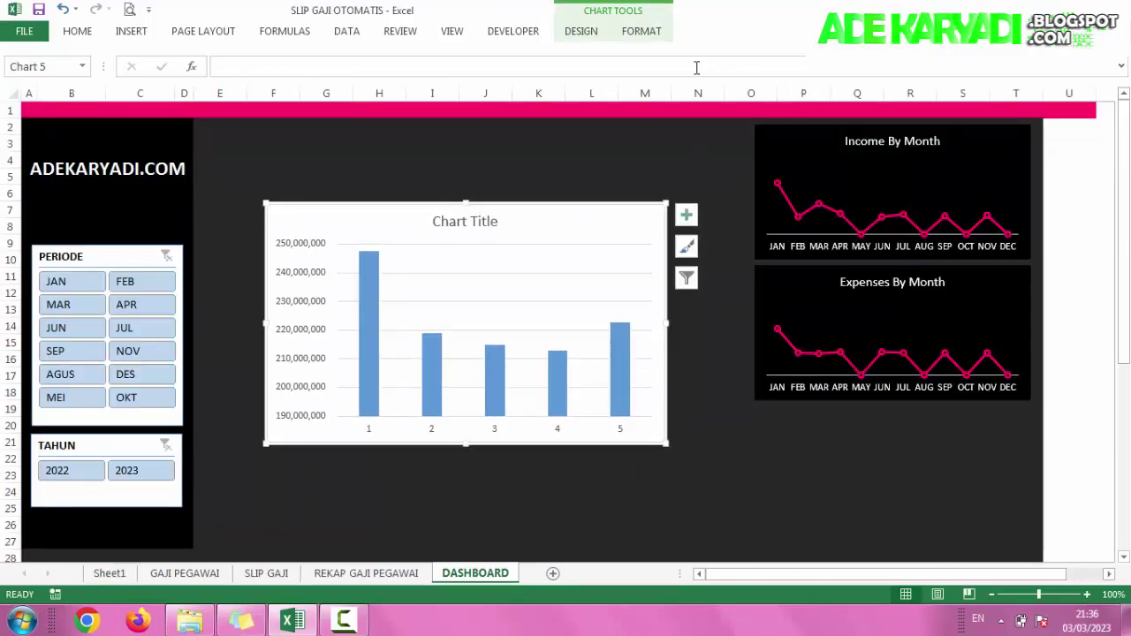
# Step: Fill the chart's five bars pink, then select the whole chart
pyautogui.click(372, 271)
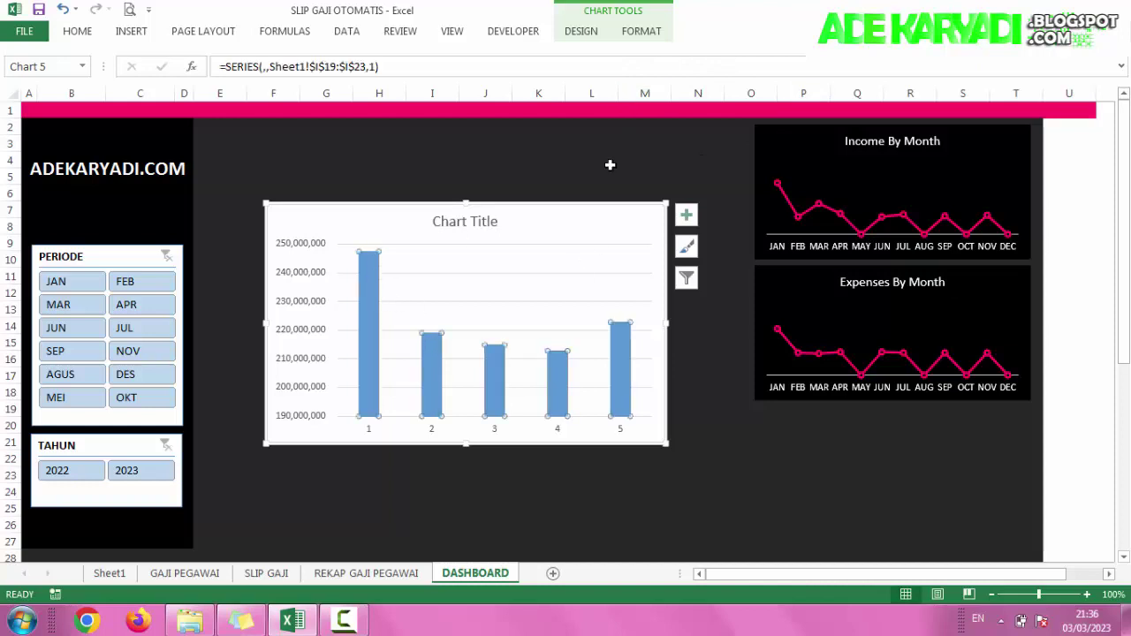
pyautogui.click(643, 37)
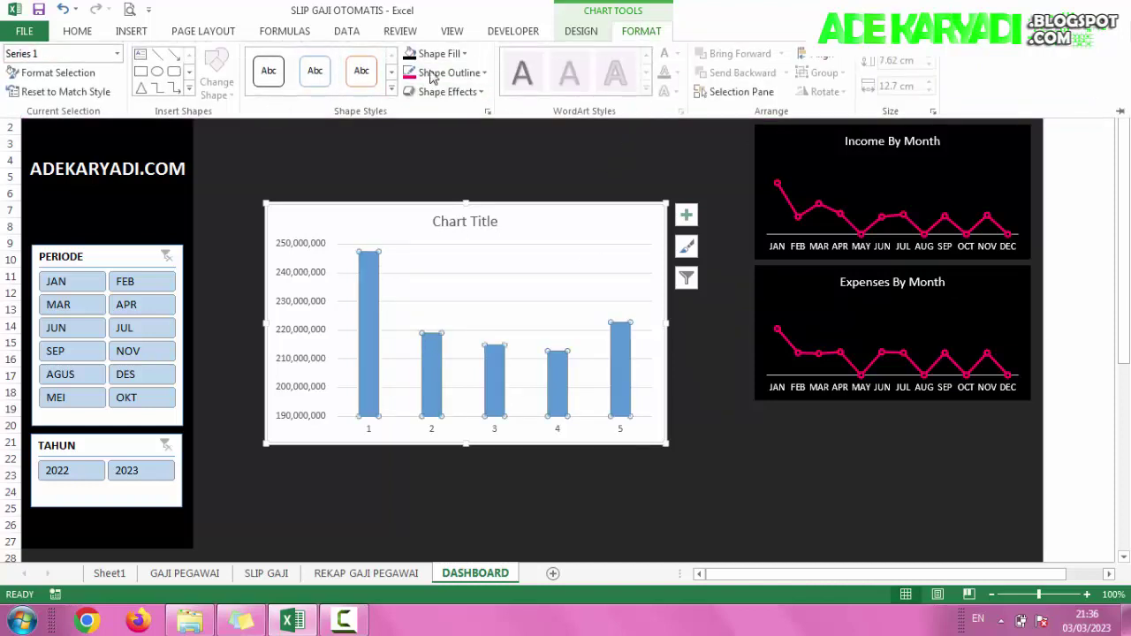
pyautogui.click(433, 54)
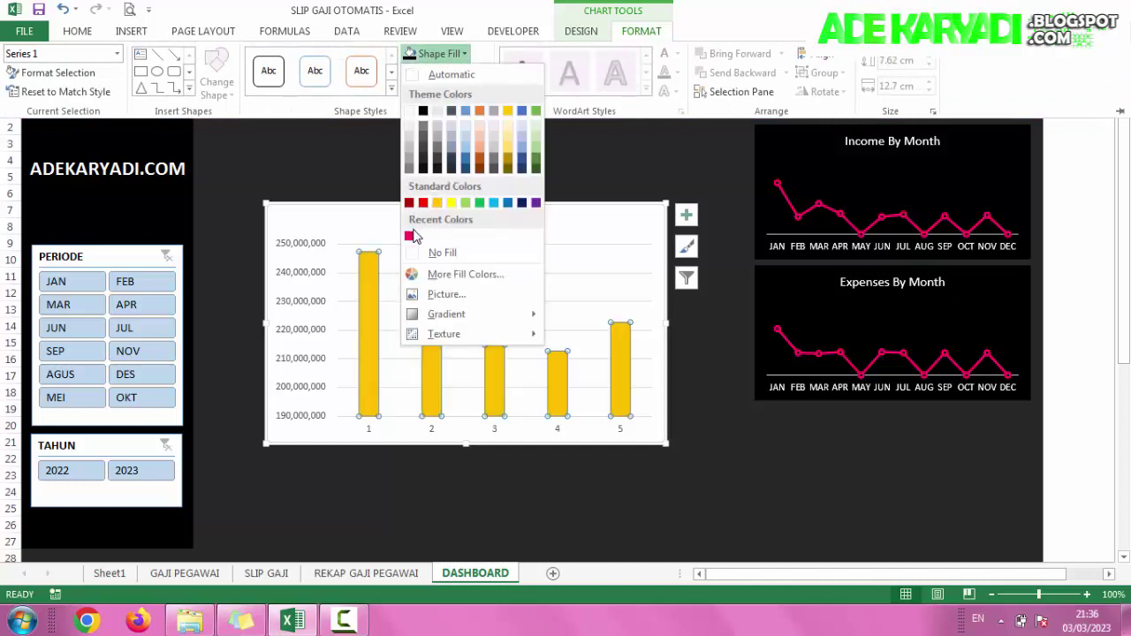
pyautogui.click(410, 237)
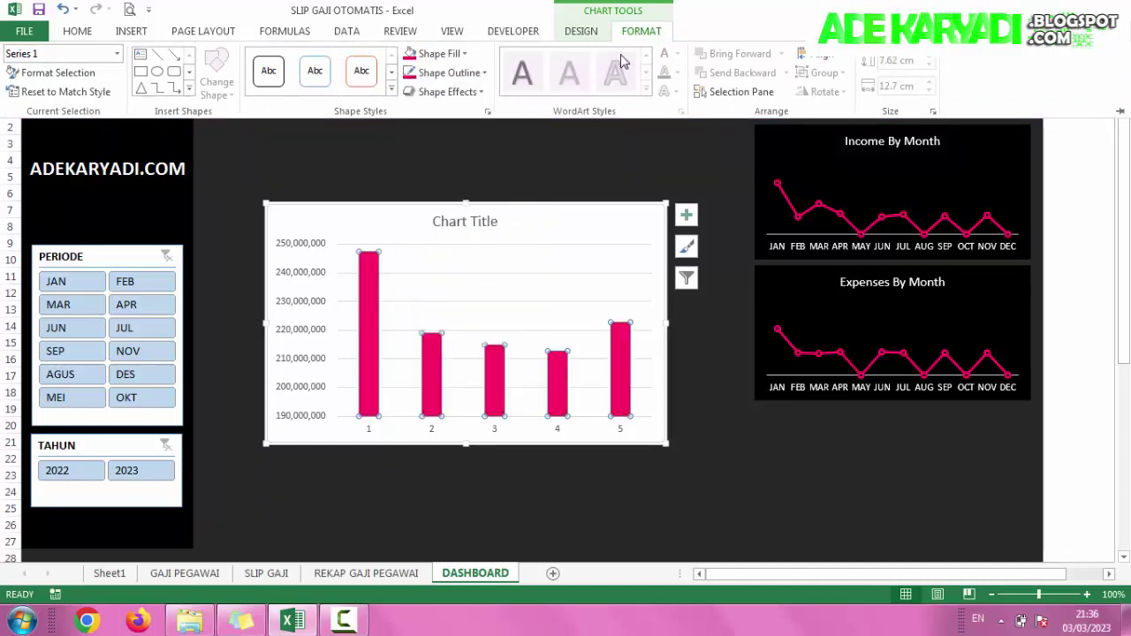
pyautogui.click(461, 54)
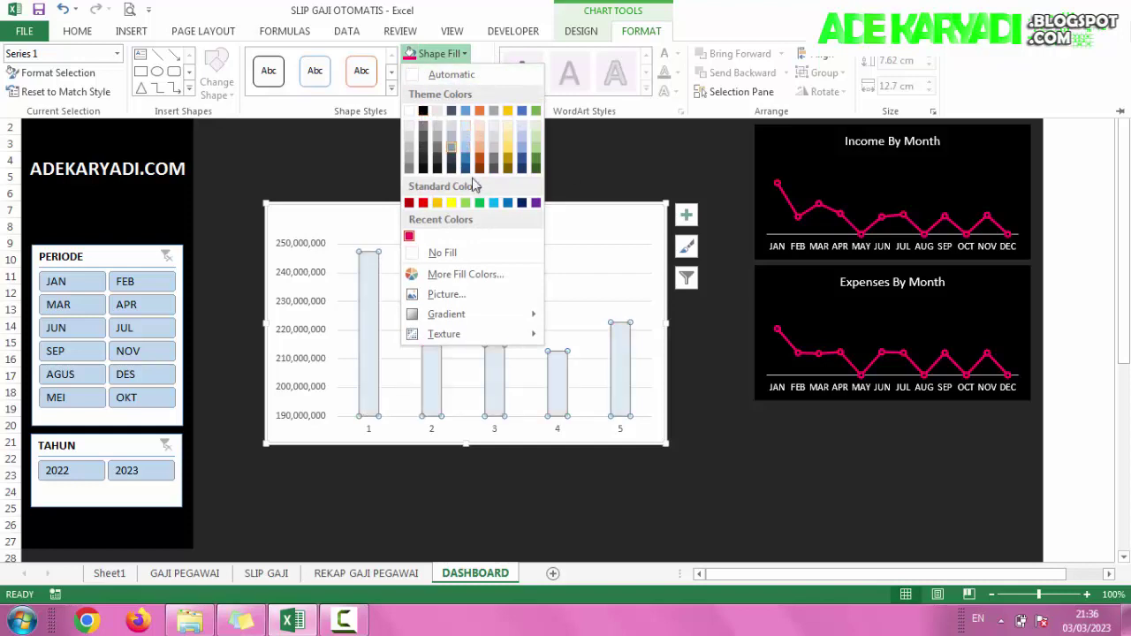
pyautogui.press('Escape')
pyautogui.hotkey('ctrl', 'F1')
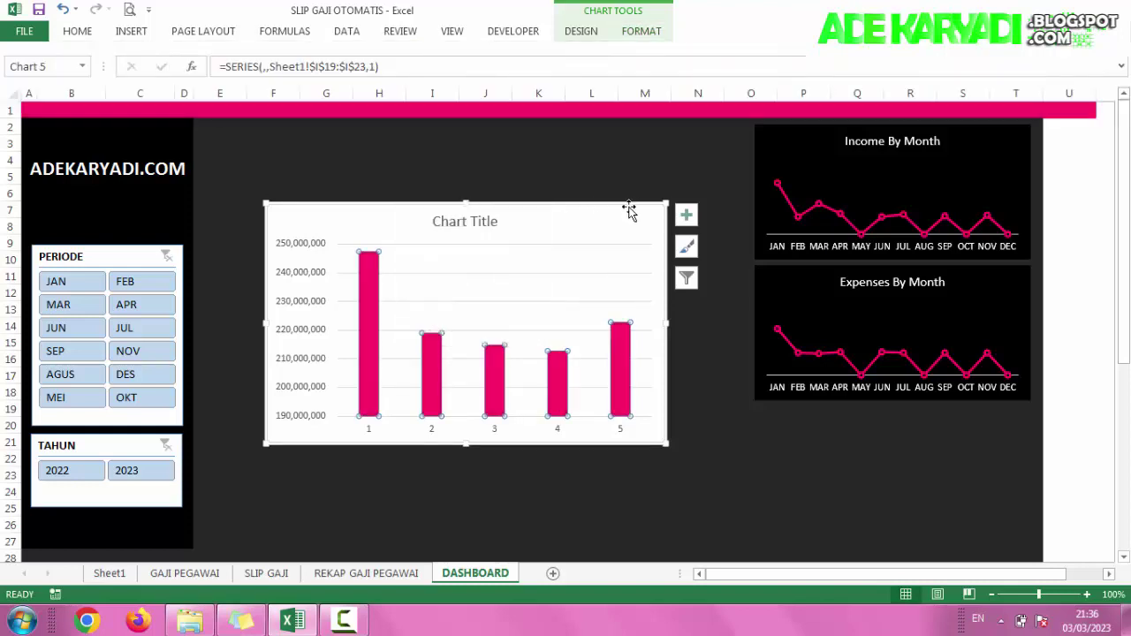
pyautogui.click(628, 206)
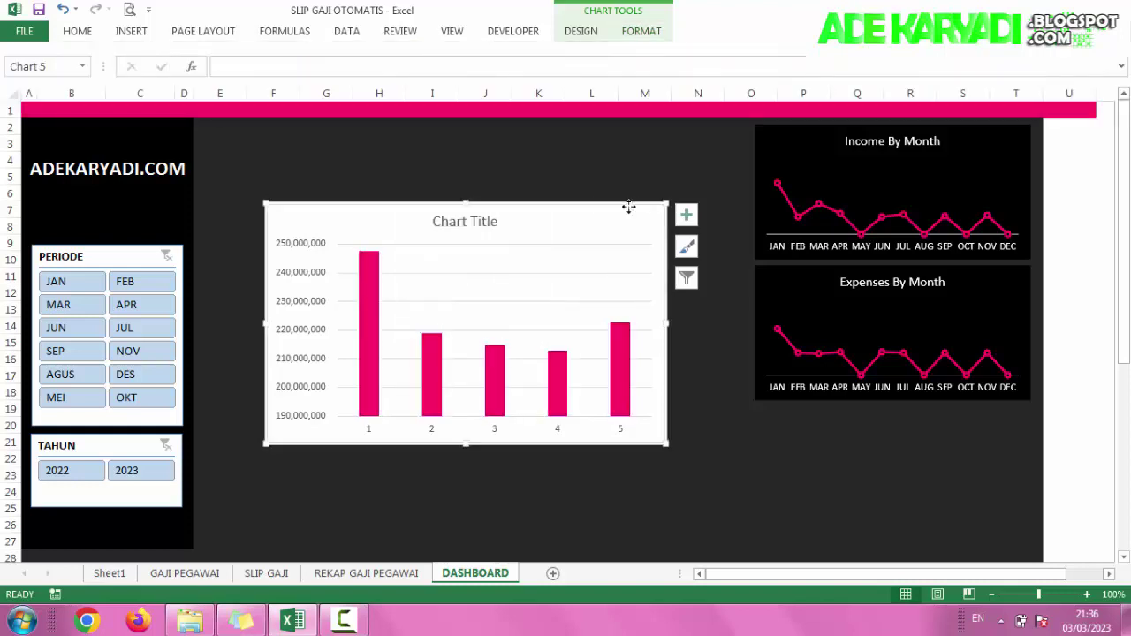
# Step: Give the department chart a black fill and no outline
pyautogui.click(629, 34)
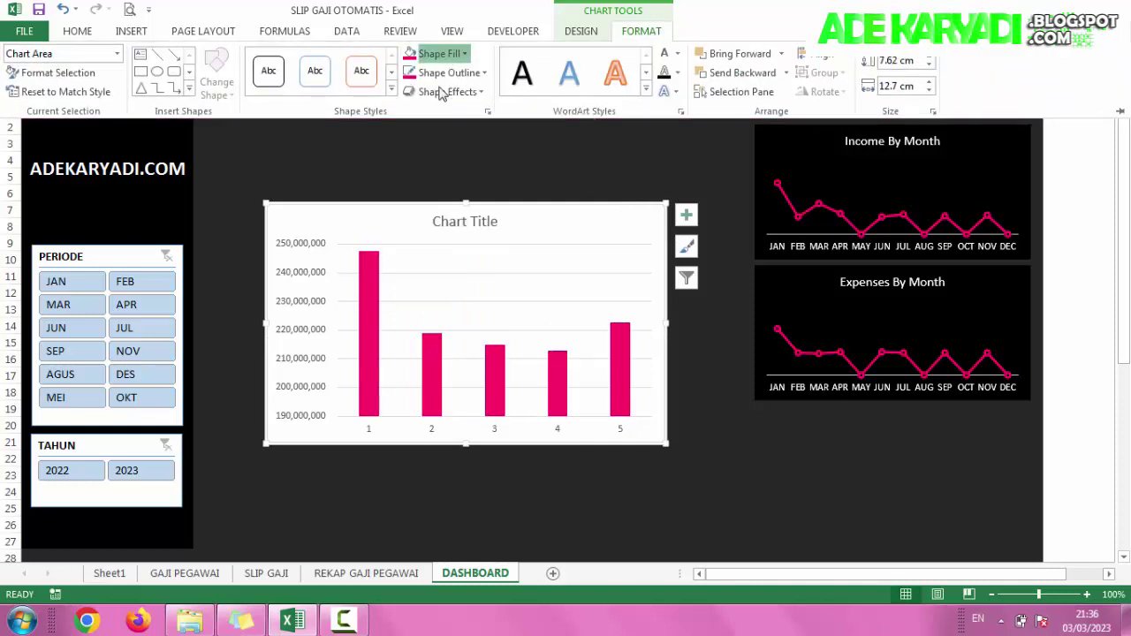
pyautogui.click(439, 54)
pyautogui.click(425, 112)
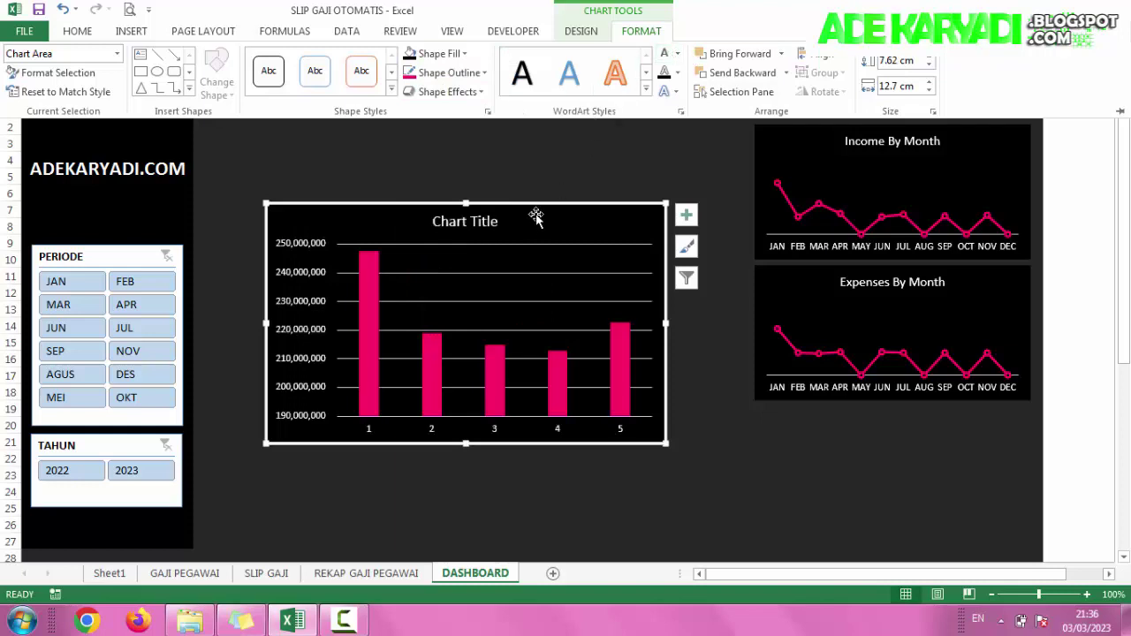
pyautogui.click(468, 73)
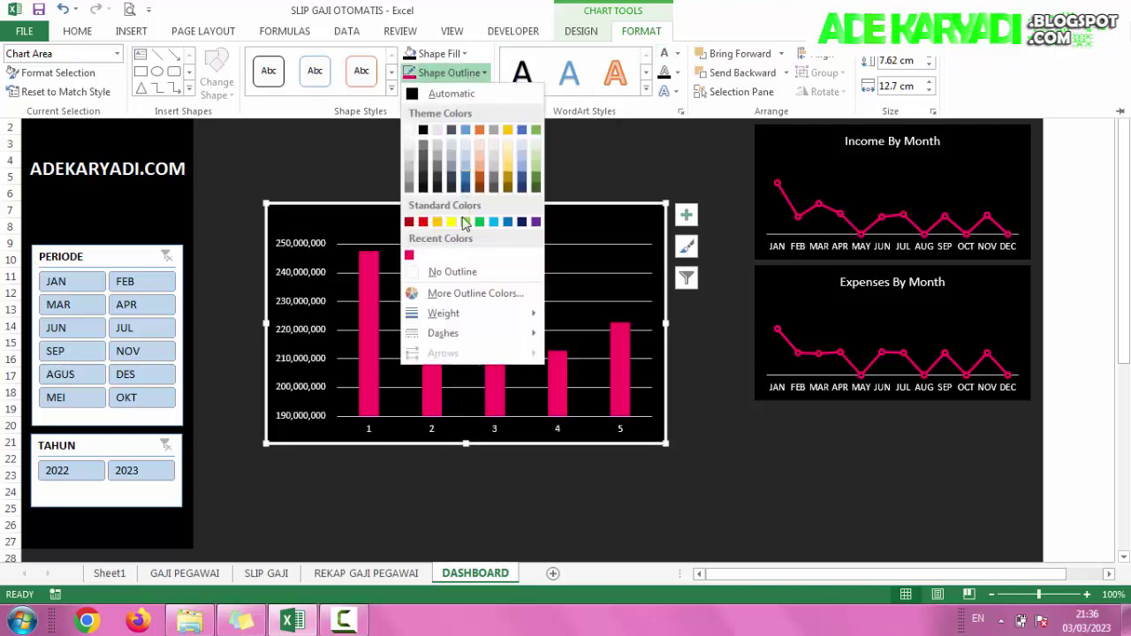
pyautogui.click(446, 271)
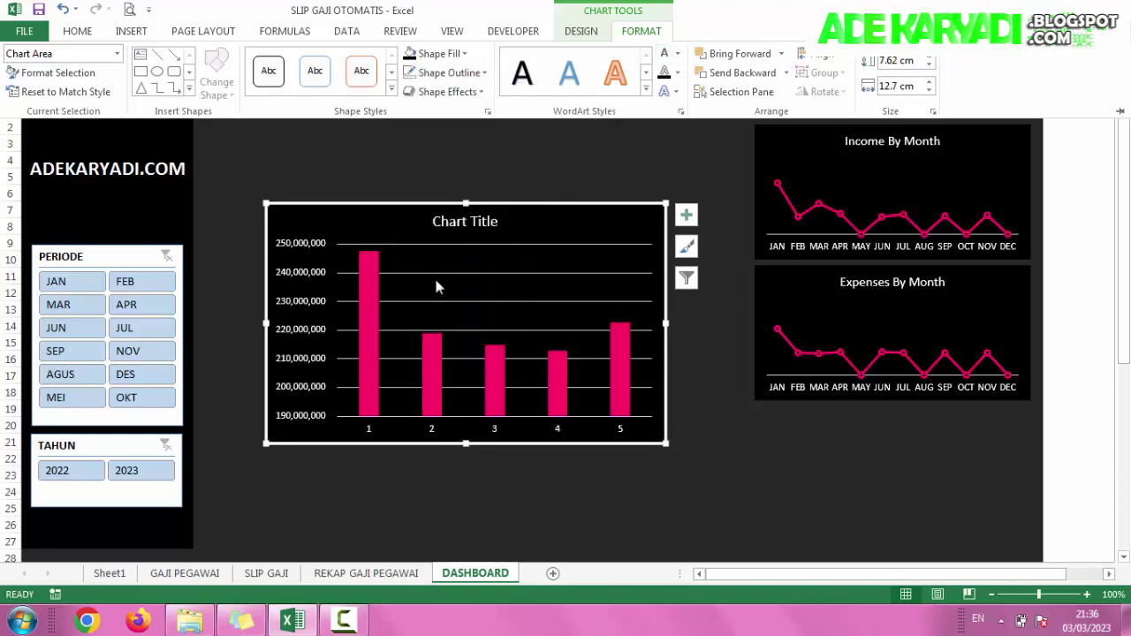
pyautogui.click(473, 244)
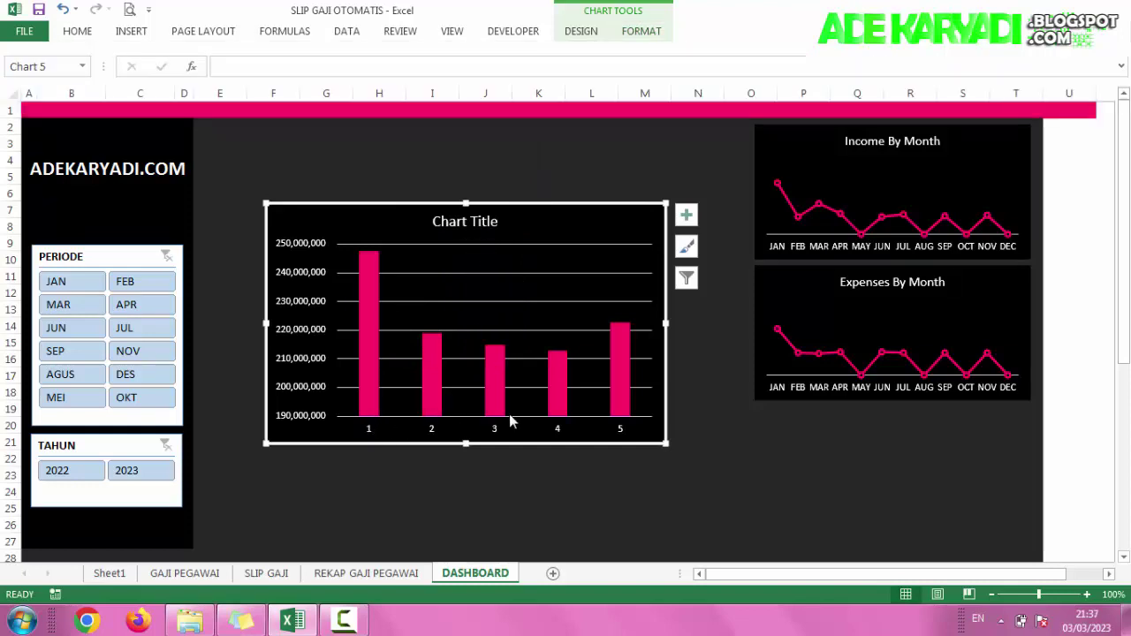
# Step: Set the chart's horizontal axis labels to the department names in Sheet1!$H$19:$H$23
pyautogui.click(603, 35)
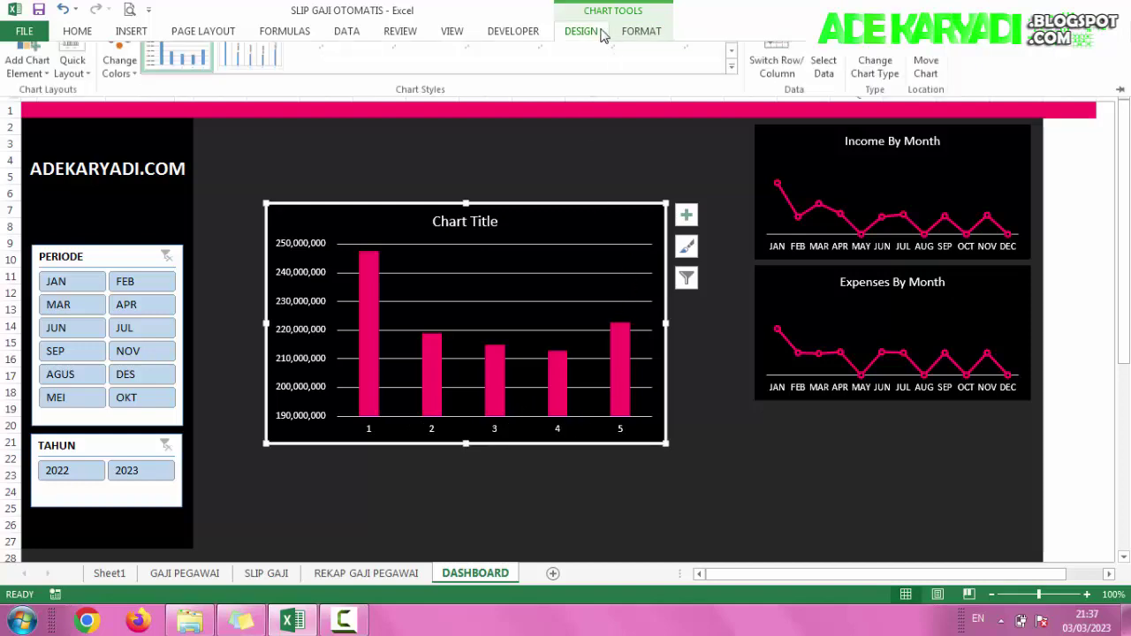
pyautogui.click(822, 71)
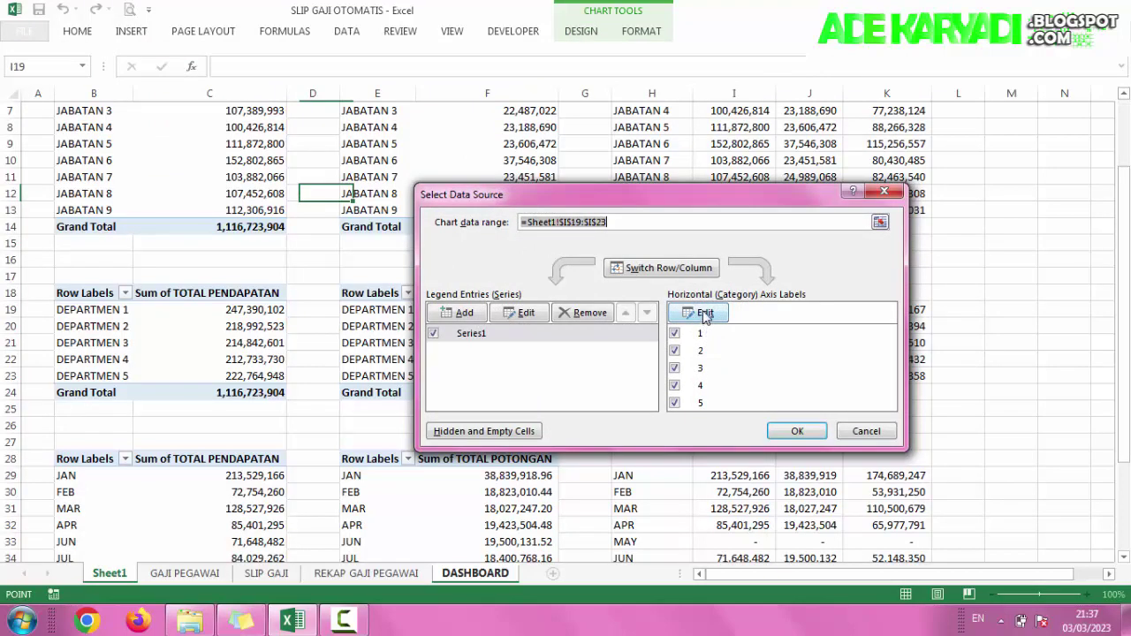
pyautogui.click(705, 314)
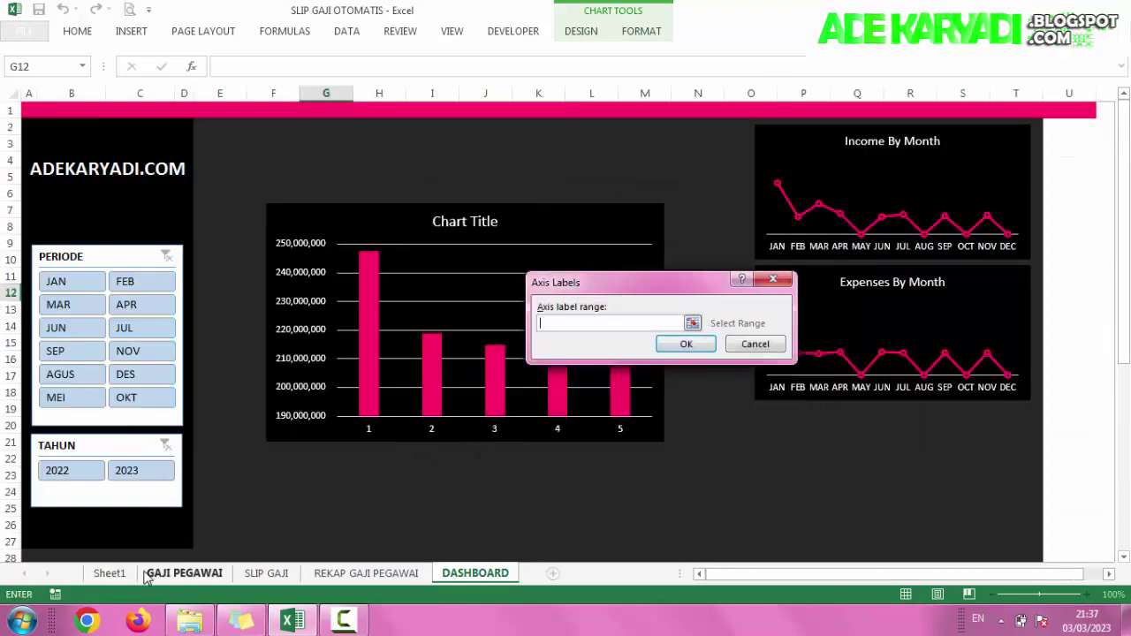
pyautogui.click(137, 574)
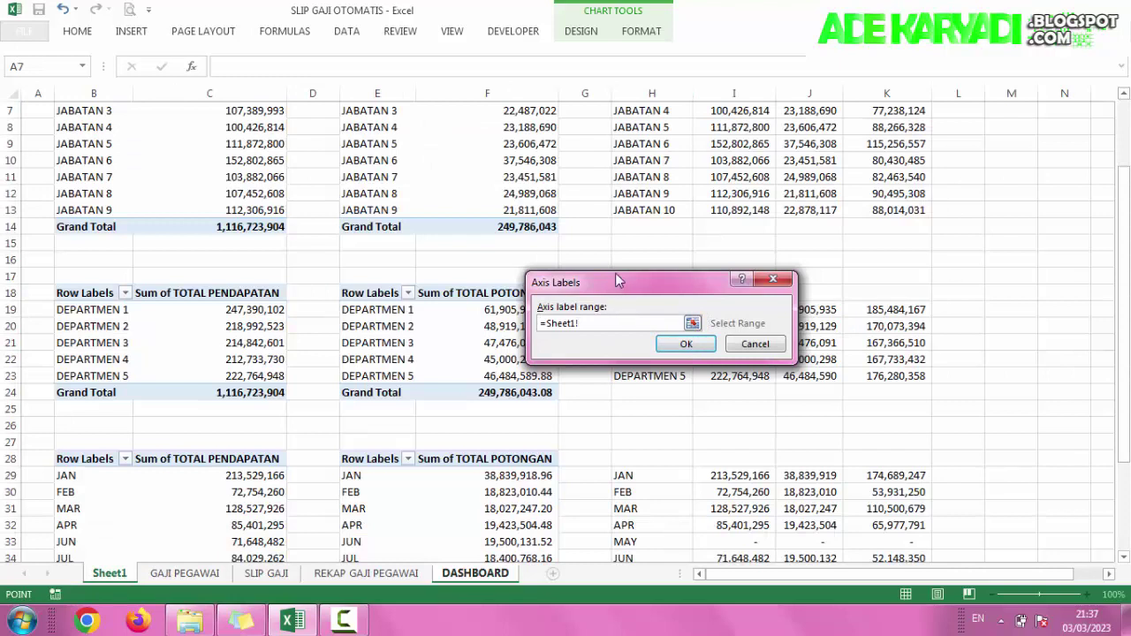
pyautogui.moveTo(619, 280); pyautogui.dragTo(300, 229)
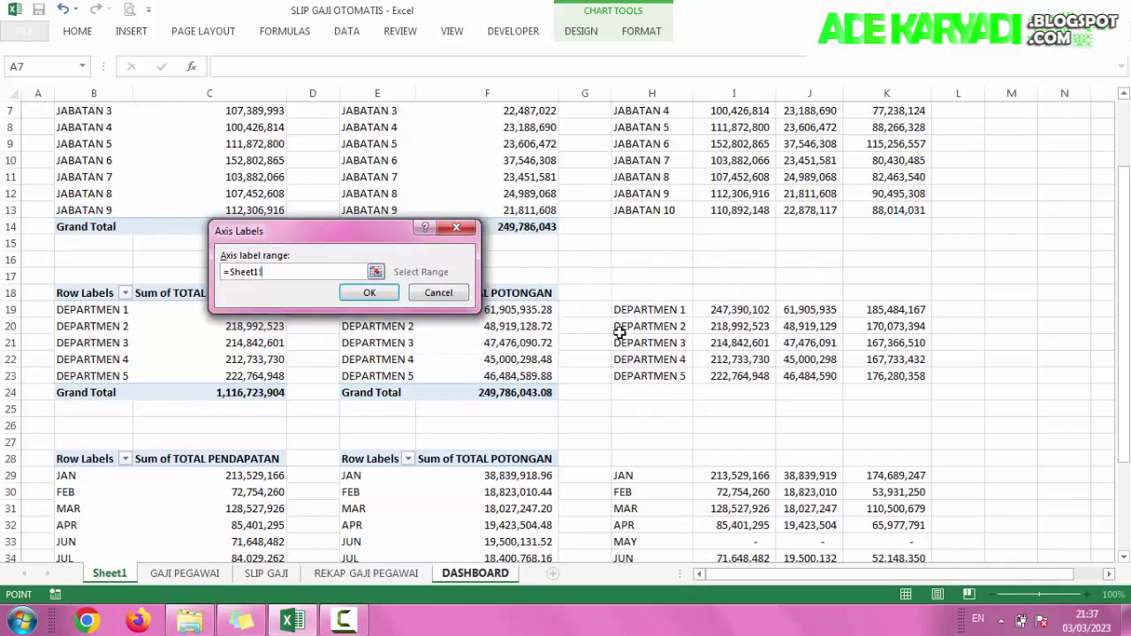
pyautogui.moveTo(639, 311); pyautogui.dragTo(645, 375)
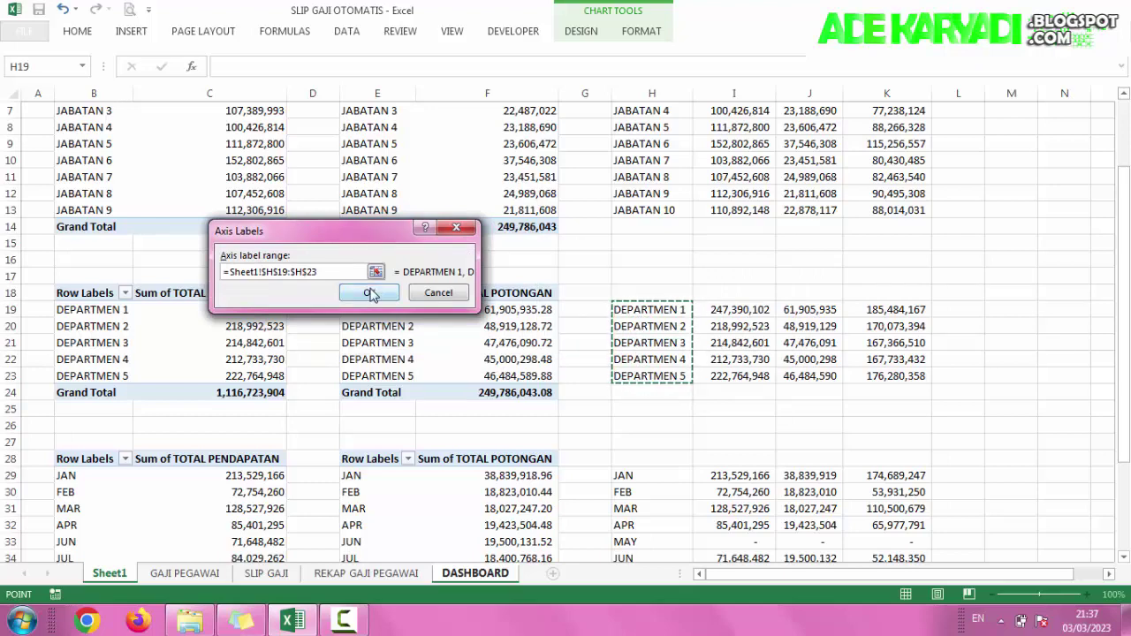
pyautogui.click(369, 293)
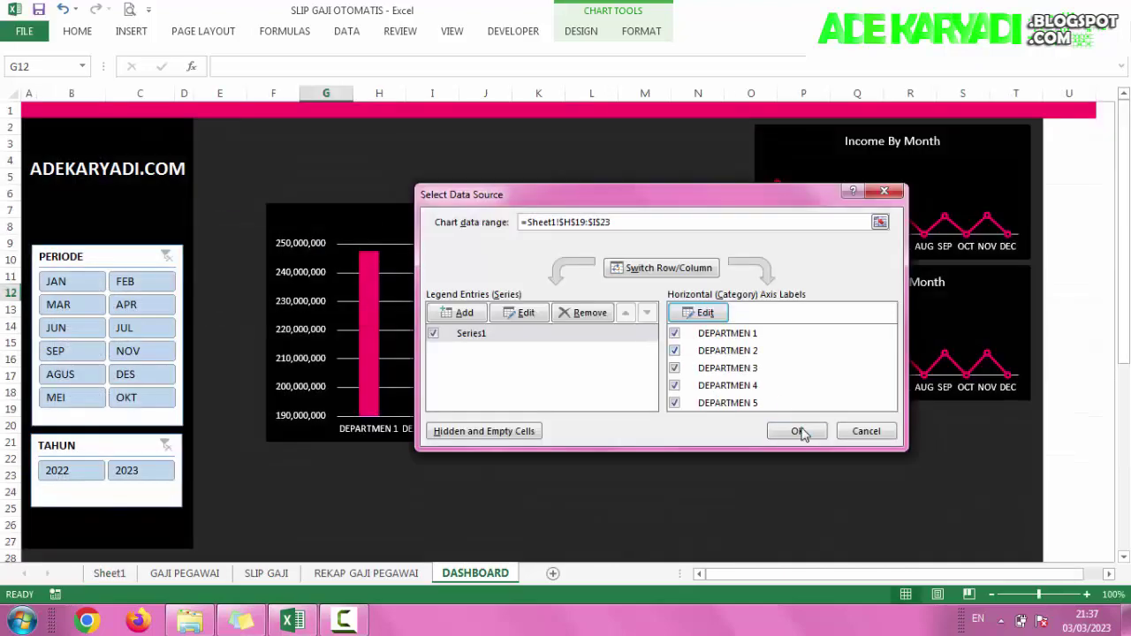
pyautogui.click(798, 432)
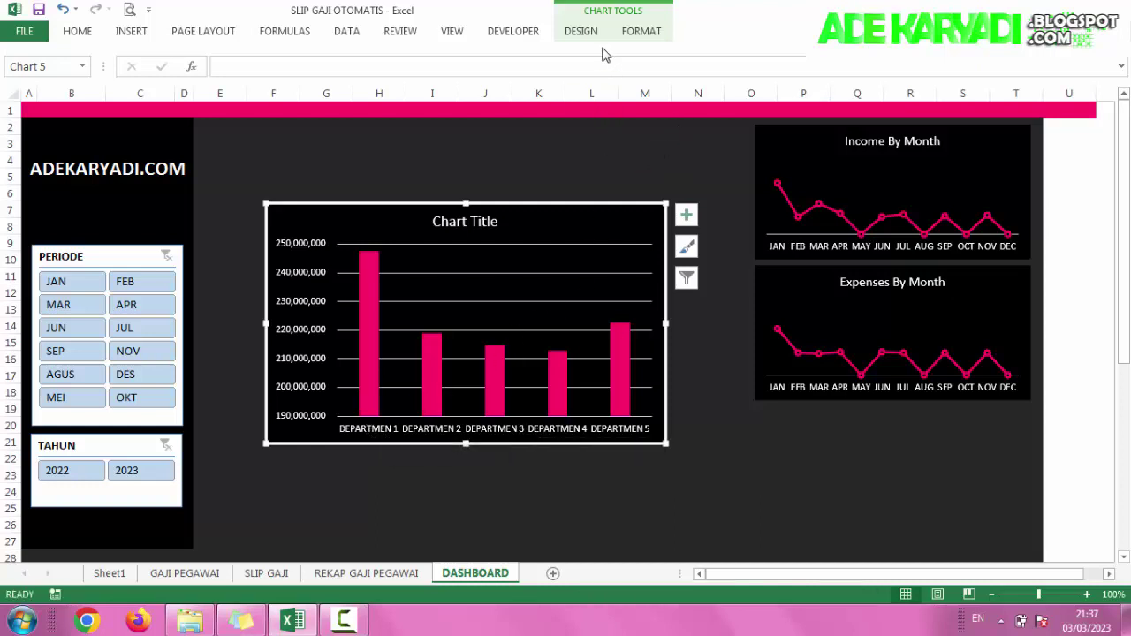
# Step: Delete the value axis, shrink the department chart, and open Change Chart Type
pyautogui.click(296, 303)
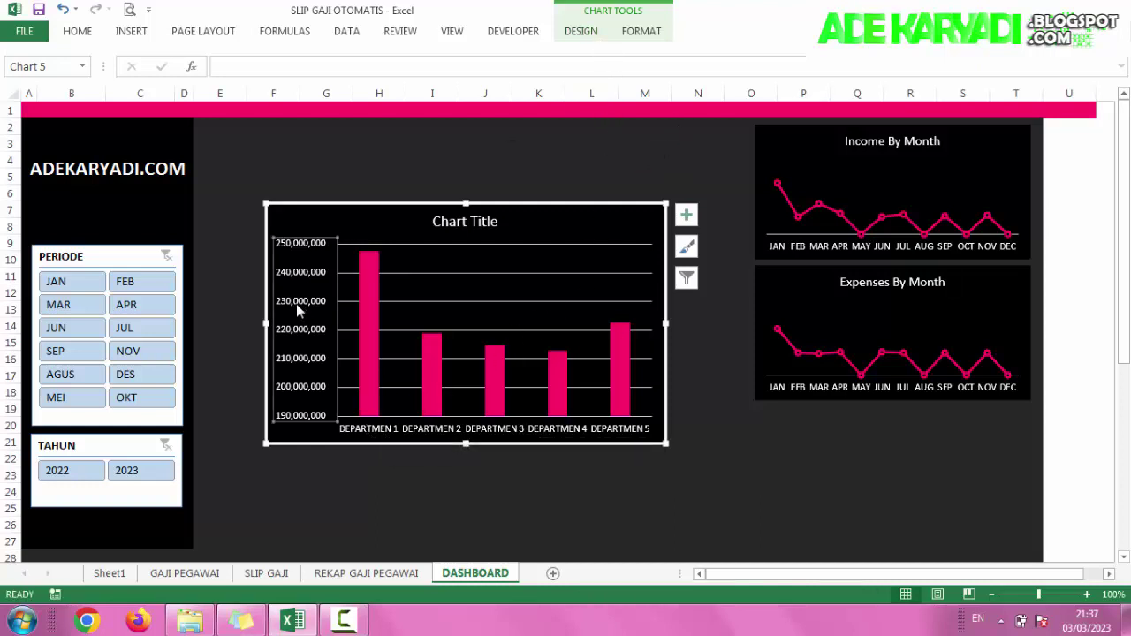
pyautogui.press('Delete')
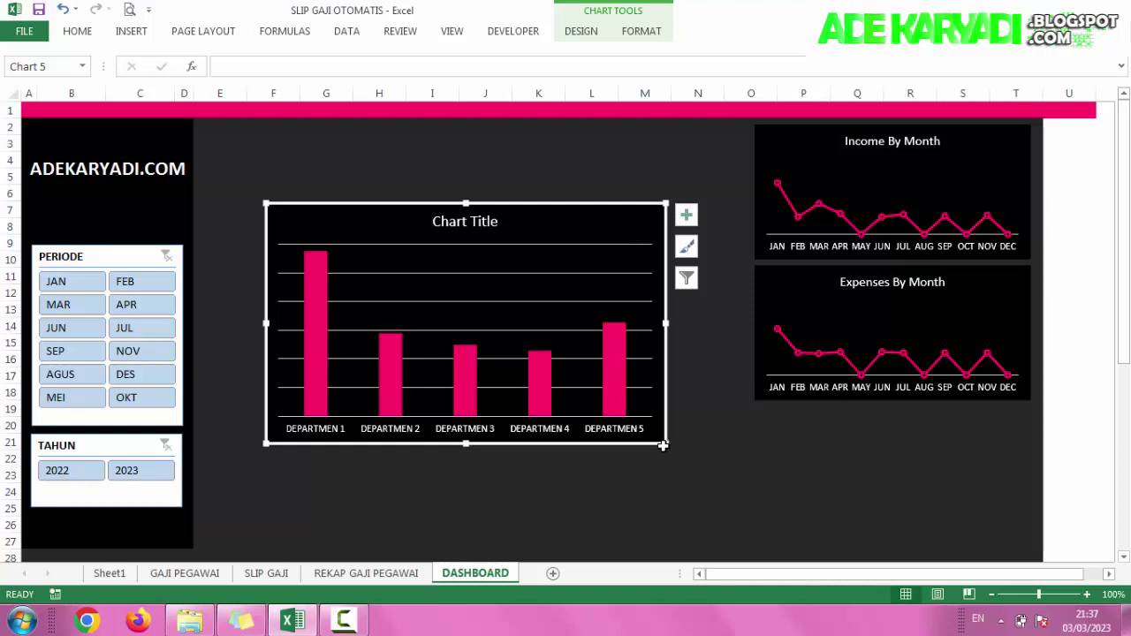
pyautogui.moveTo(664, 443); pyautogui.dragTo(623, 337)
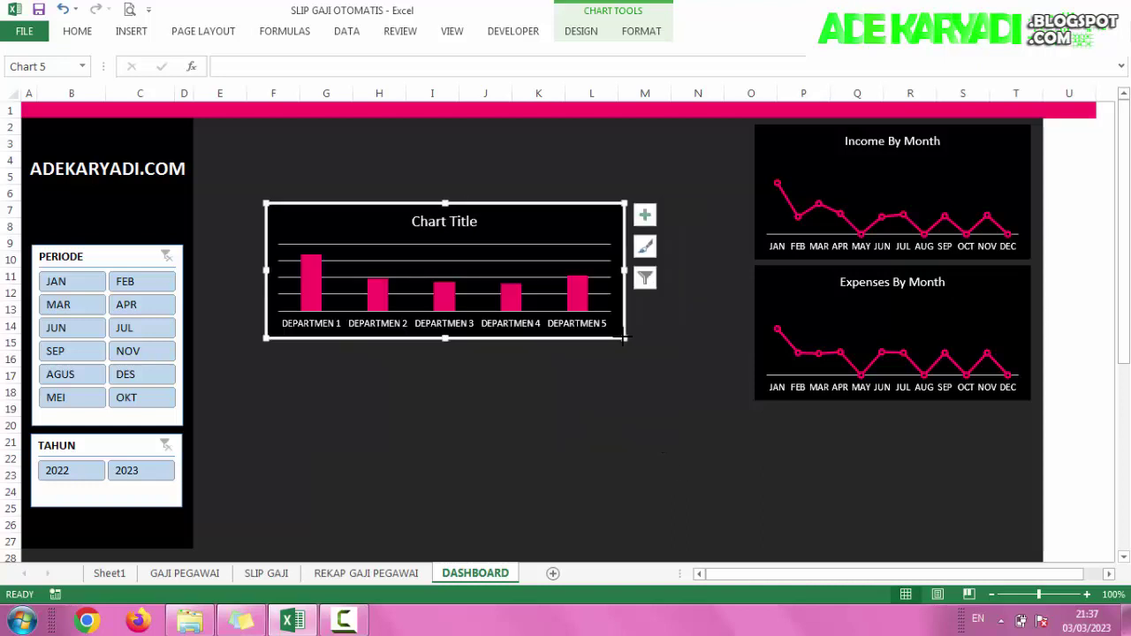
pyautogui.click(581, 35)
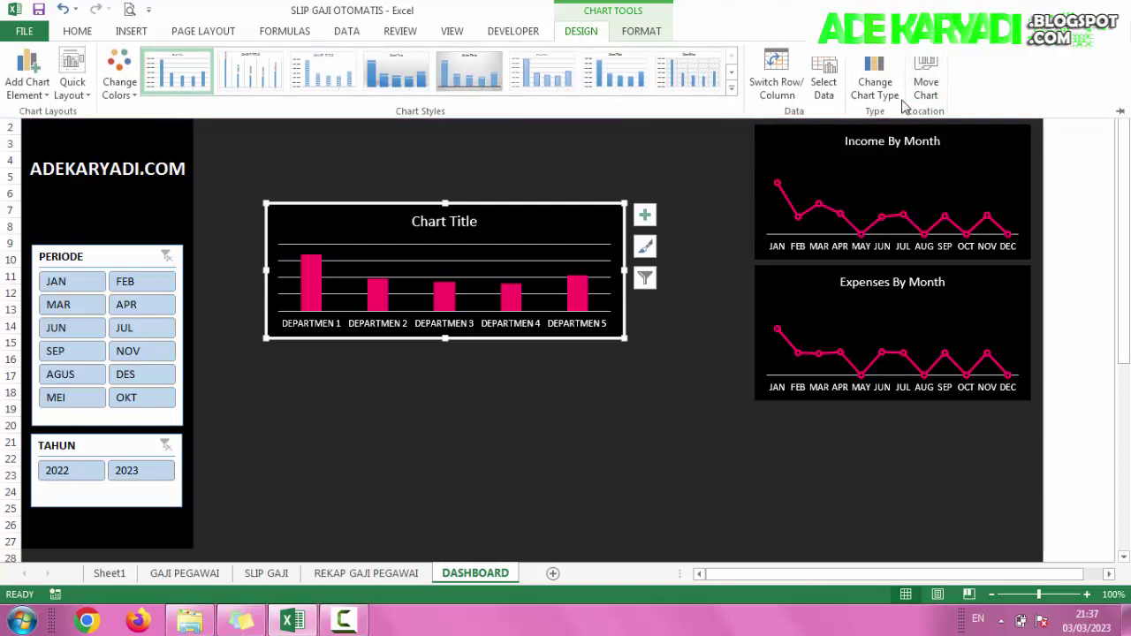
pyautogui.click(882, 82)
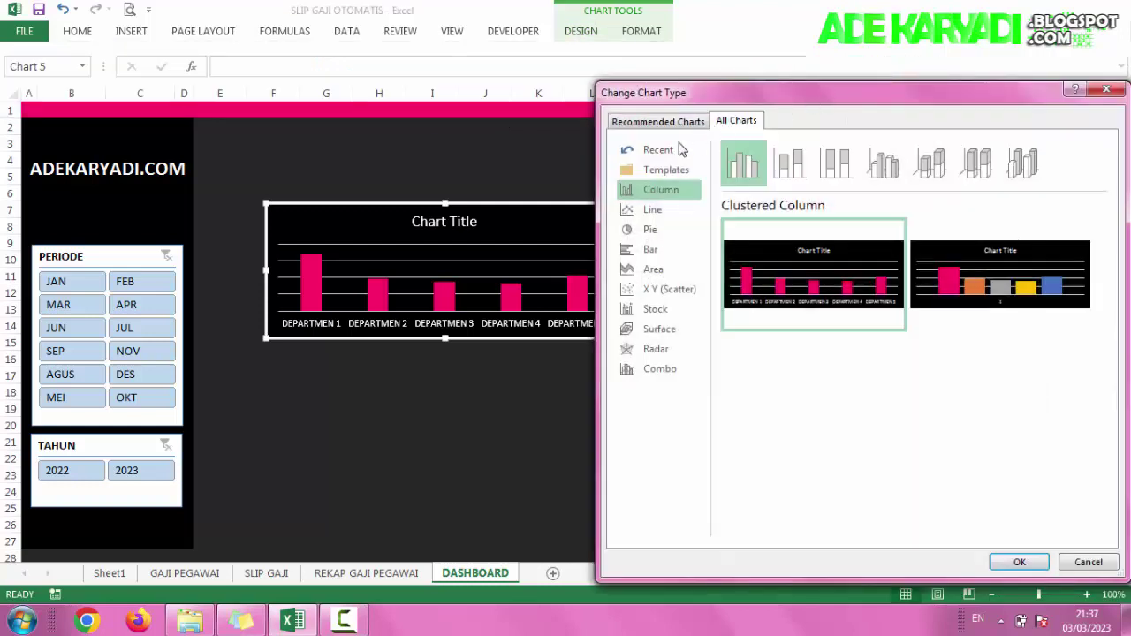
# Step: Convert the department chart to a Clustered Bar chart and delete its gridlines
pyautogui.click(653, 253)
pyautogui.moveTo(811, 298)
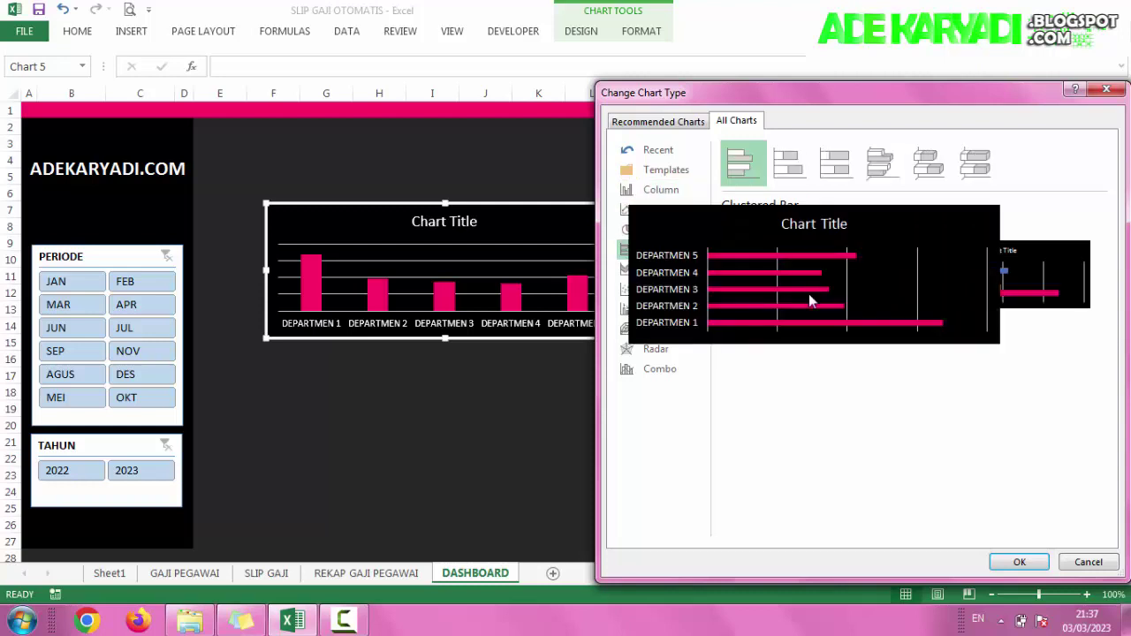
pyautogui.click(1019, 562)
pyautogui.click(481, 407)
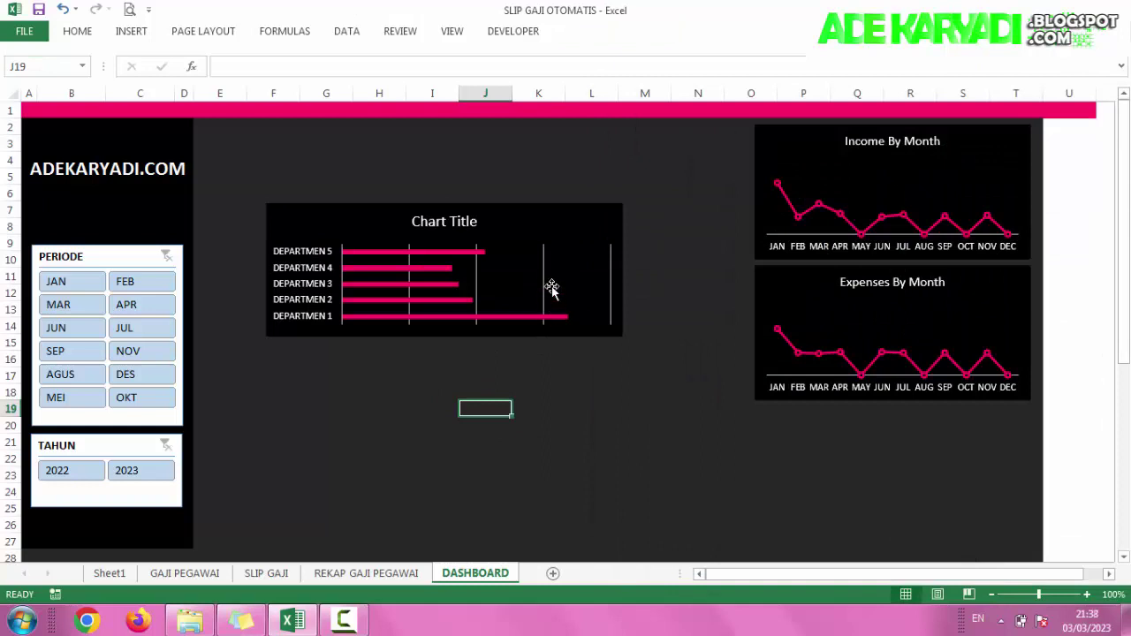
pyautogui.click(547, 283)
pyautogui.press('Delete')
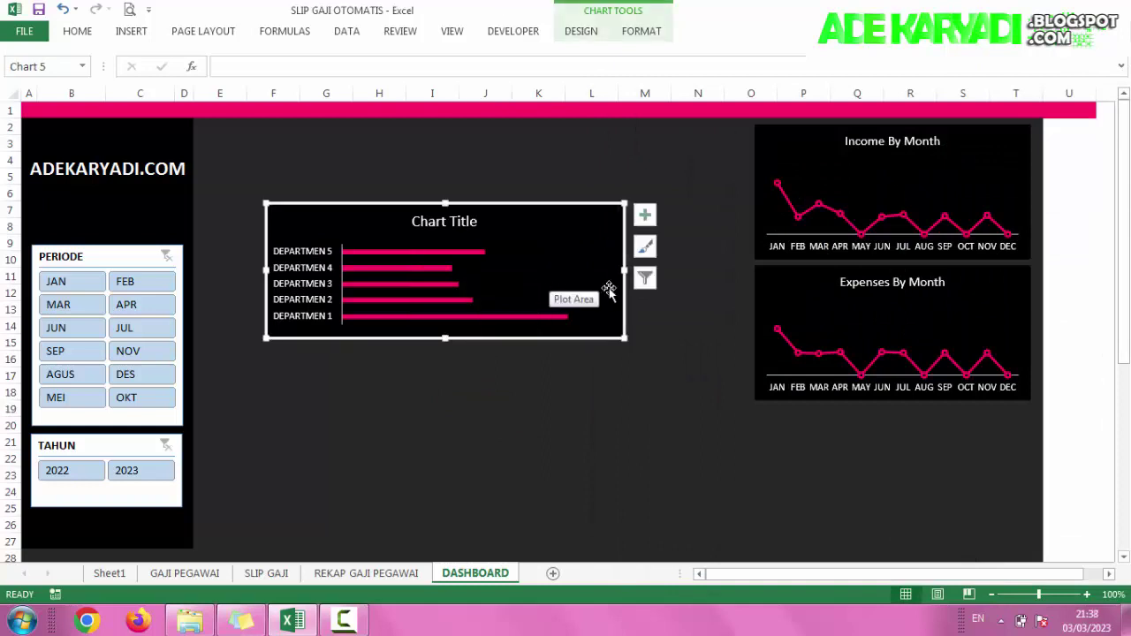
# Step: Narrow the bar chart, place it beside Income By Month, and select its title
pyautogui.moveTo(624, 271); pyautogui.dragTo(539, 272)
pyautogui.moveTo(484, 340); pyautogui.dragTo(508, 333)
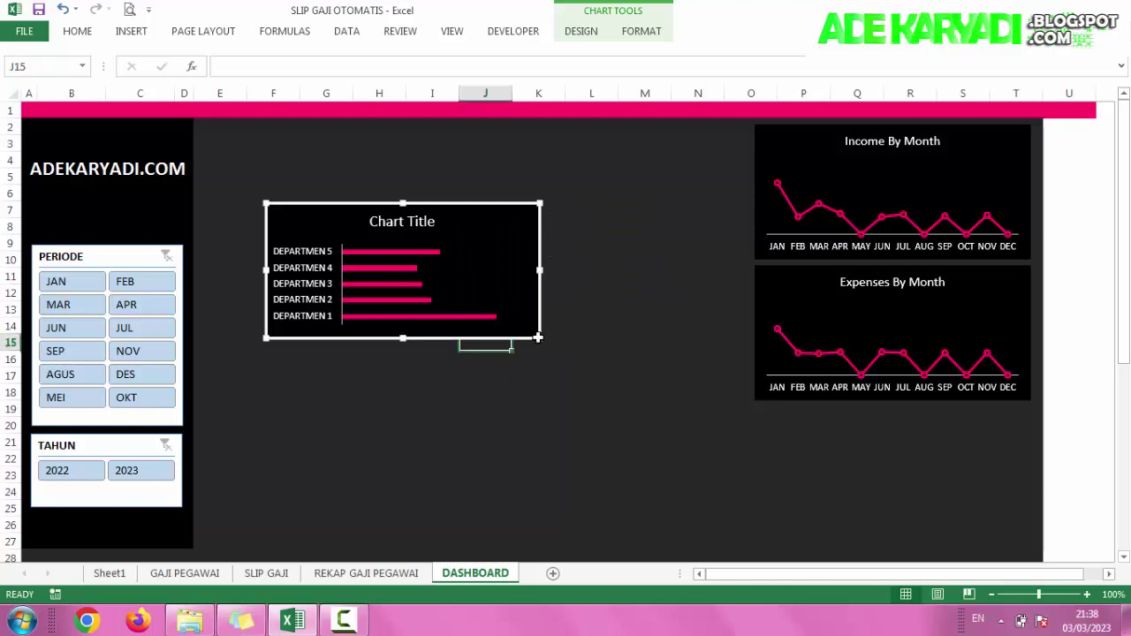
pyautogui.moveTo(511, 336)
pyautogui.mouseDown()
pyautogui.moveTo(745, 254)
pyautogui.moveTo(724, 259)
pyautogui.mouseUp()
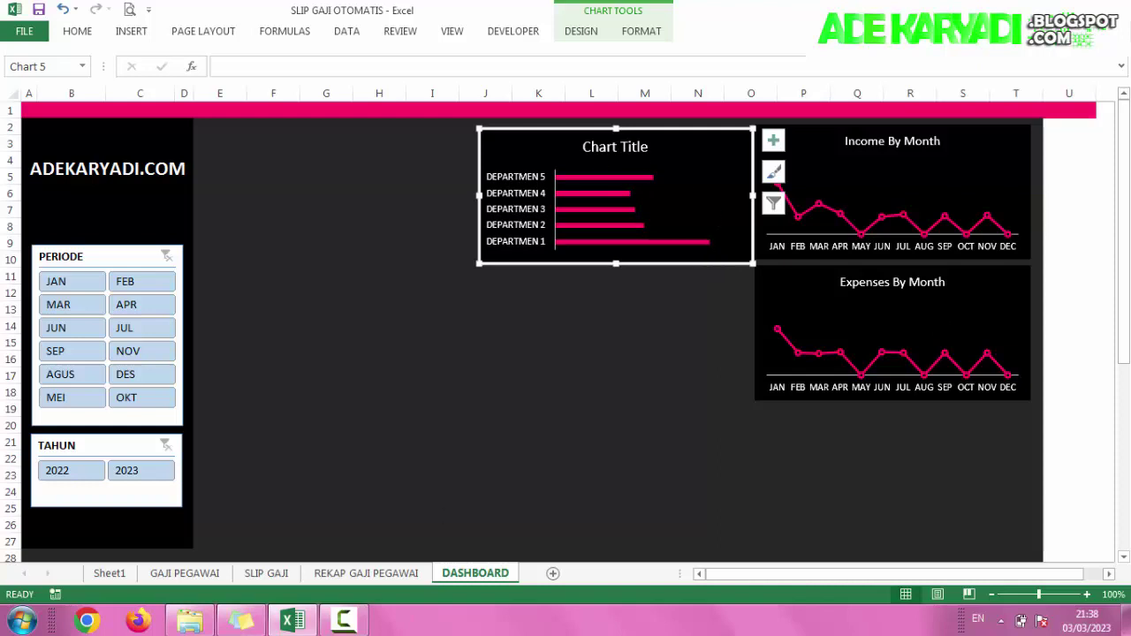
pyautogui.click(598, 147)
# Step: Replace the bar chart's placeholder title with 'Income By Departemen'
pyautogui.moveTo(580, 146); pyautogui.dragTo(646, 152)
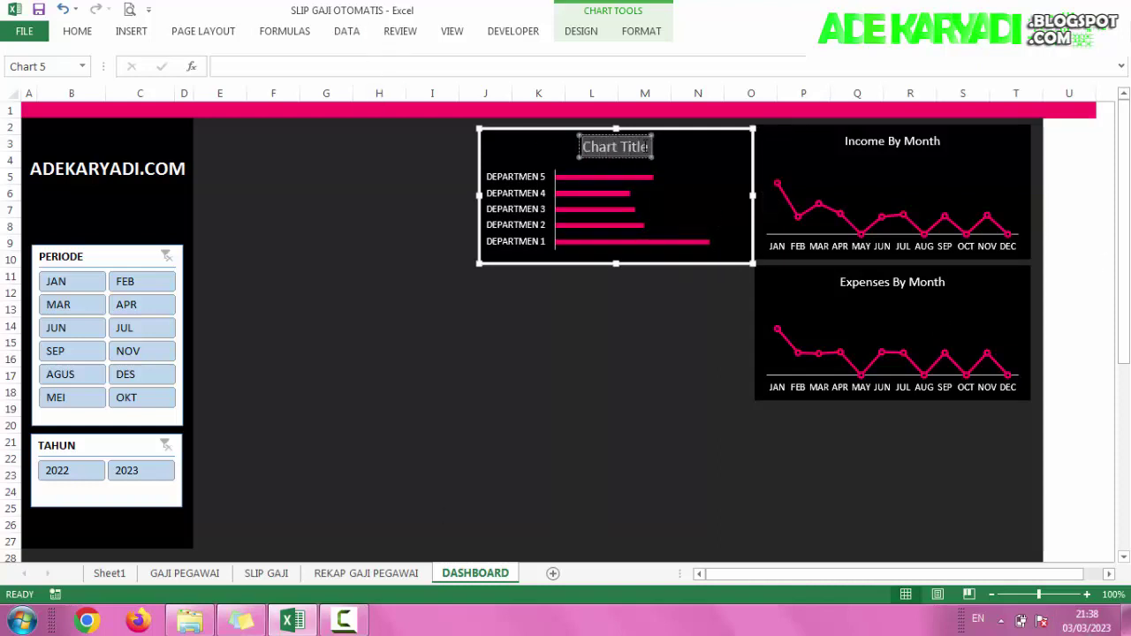
pyautogui.press('Delete')
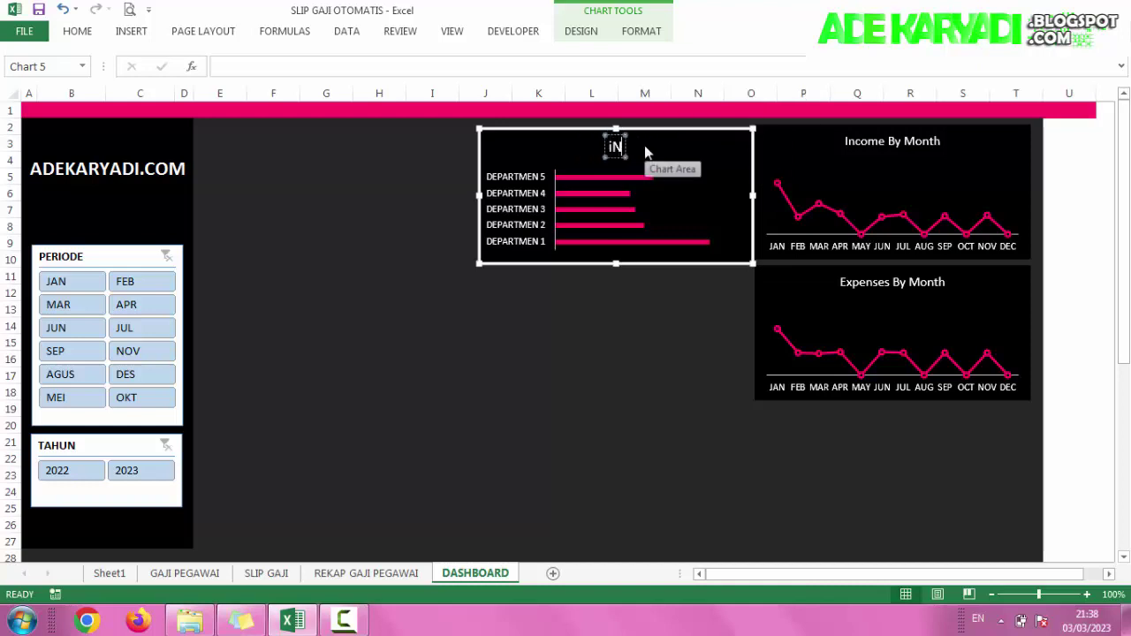
pyautogui.write('In')
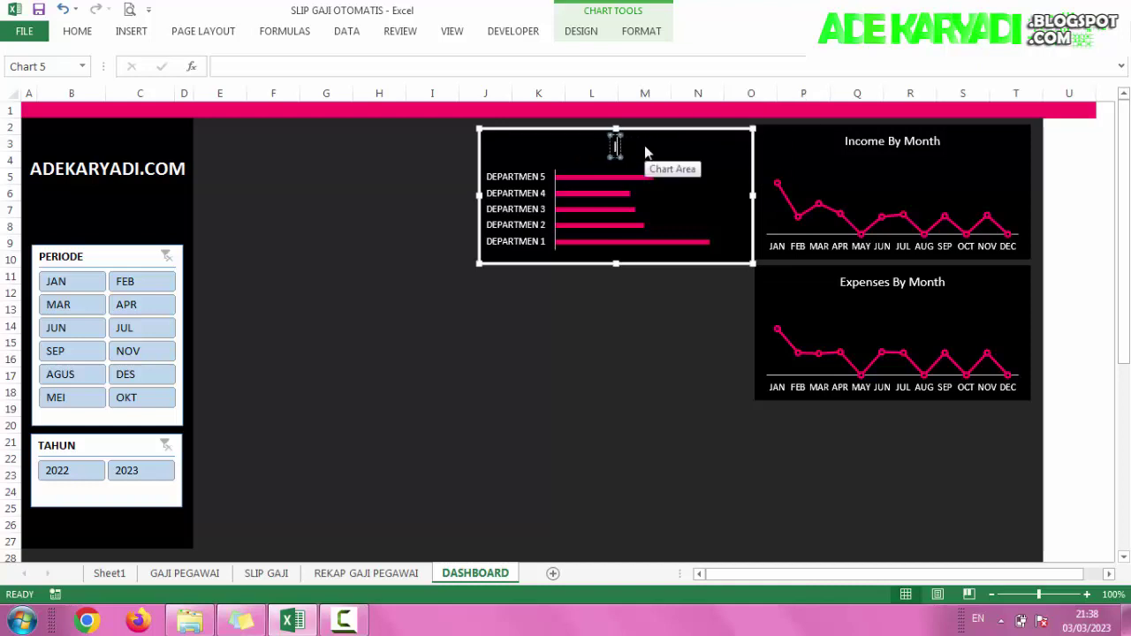
pyautogui.write('com')
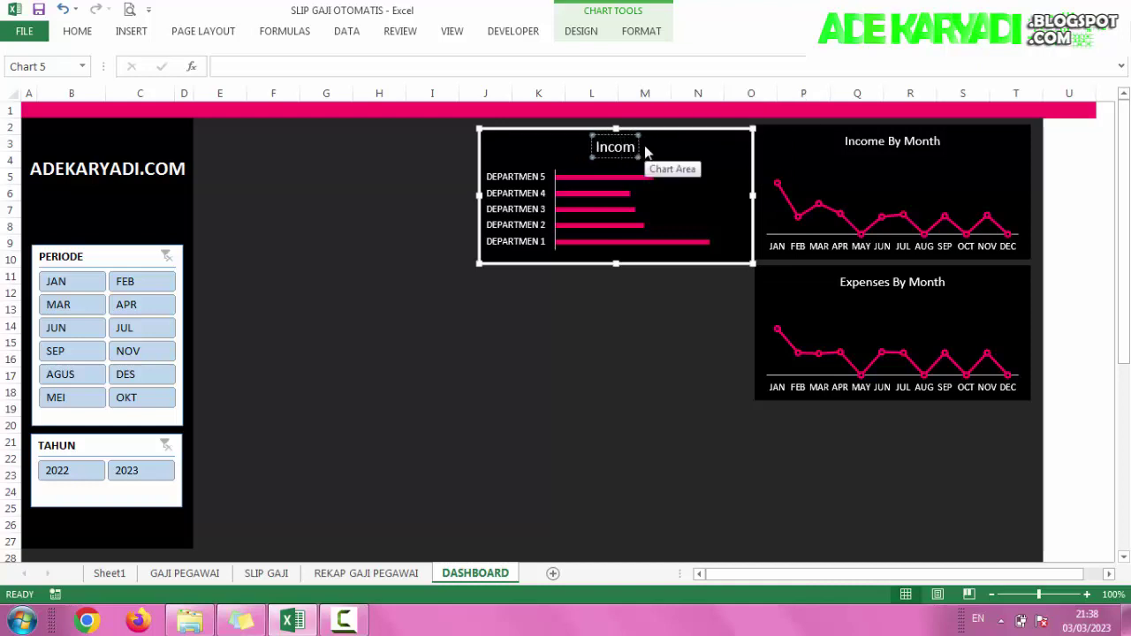
pyautogui.write('e By')
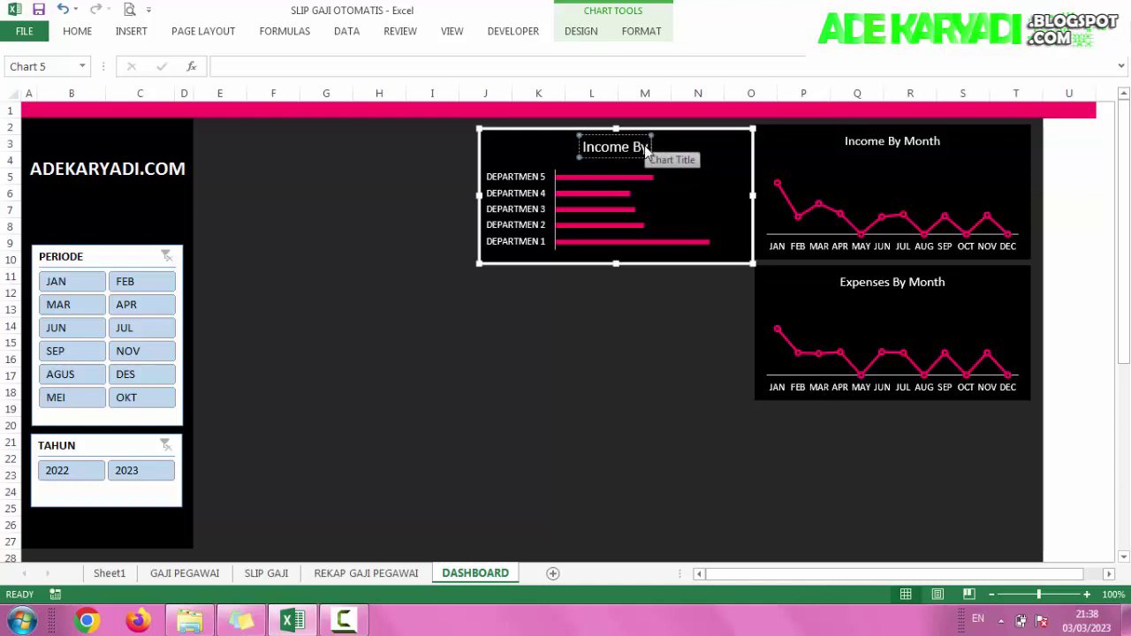
pyautogui.write(' Depar')
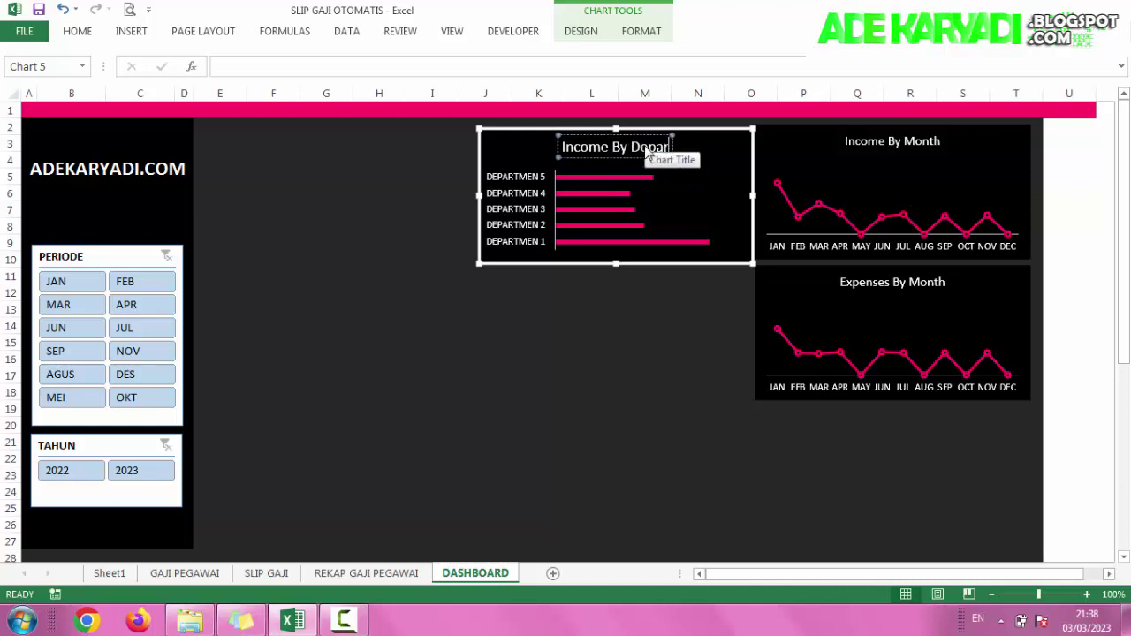
pyautogui.write('temen')
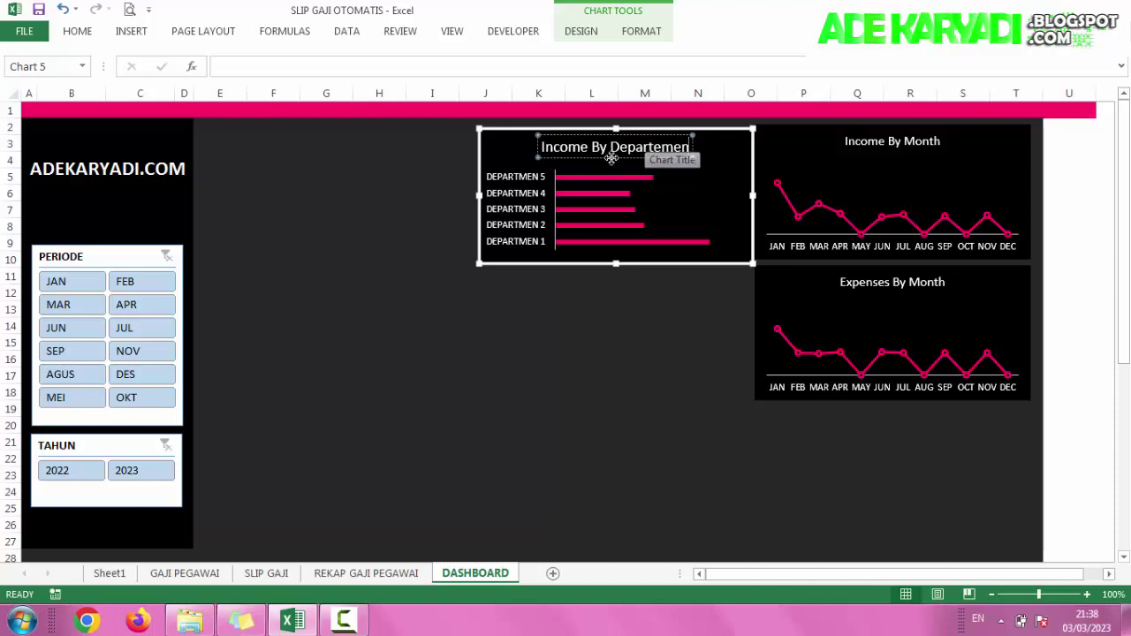
pyautogui.click(609, 158)
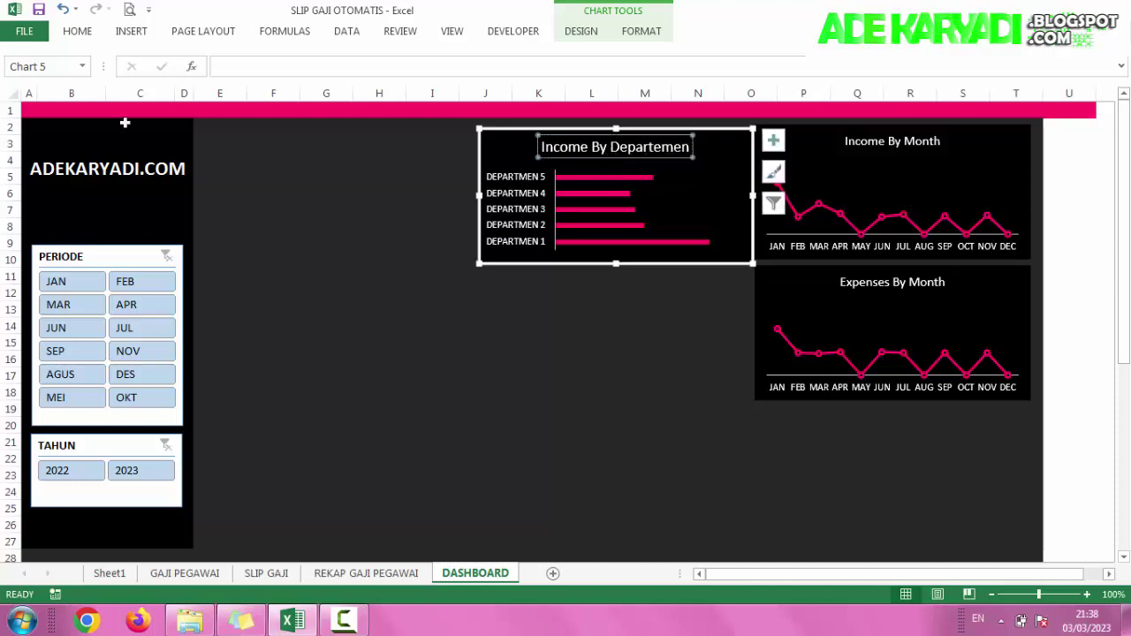
# Step: Reduce the chart title font size to 11 to match the monthly charts
pyautogui.click(76, 32)
pyautogui.click(257, 62)
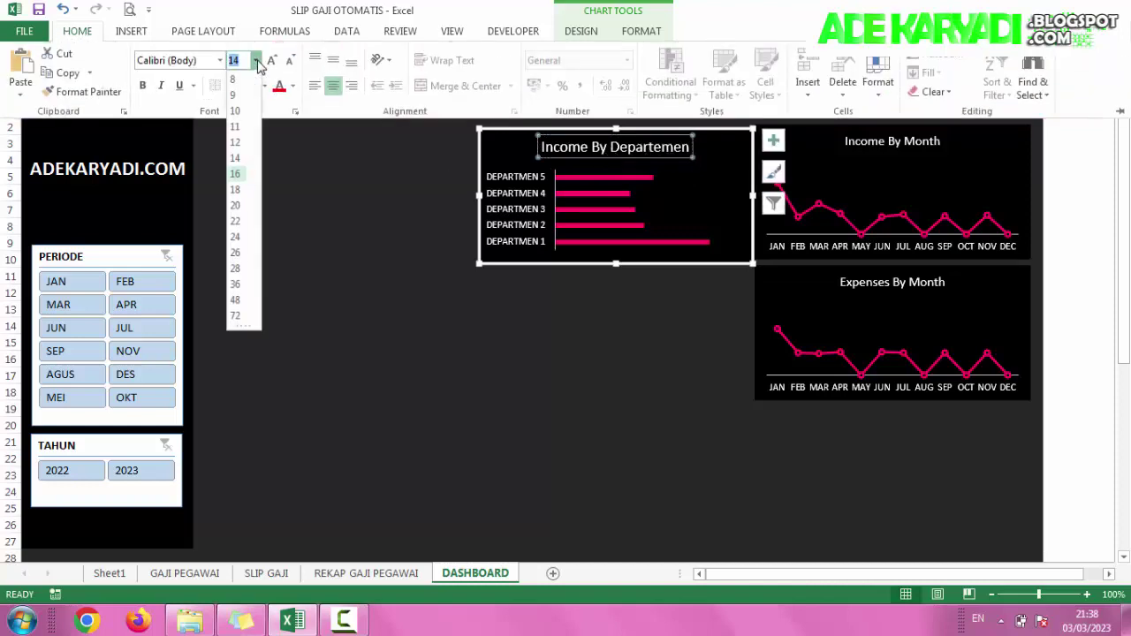
pyautogui.click(237, 143)
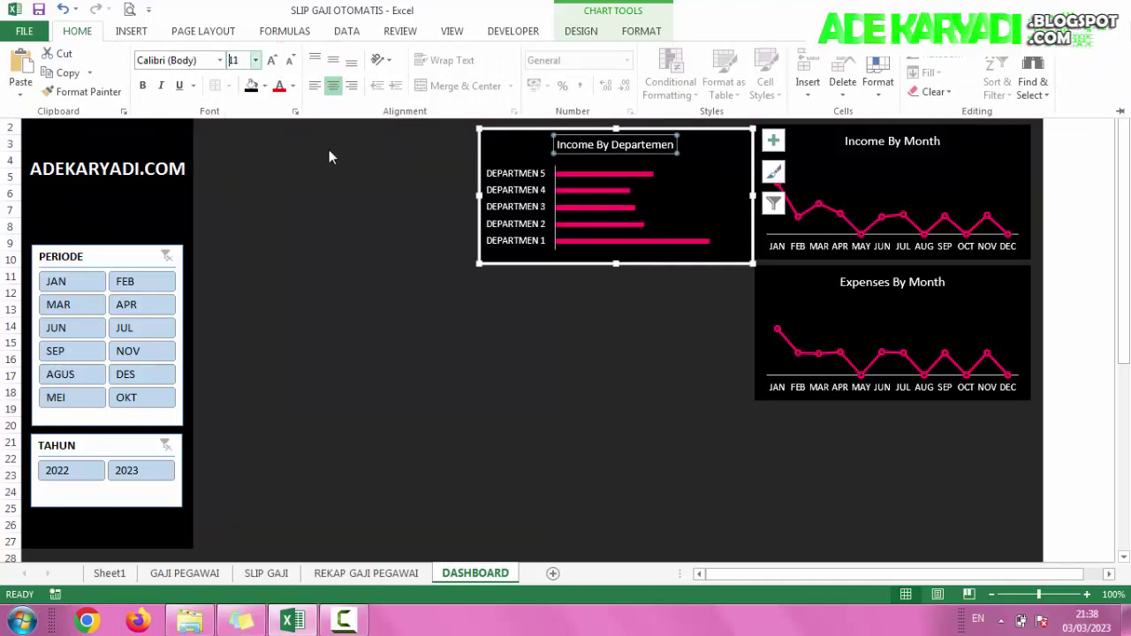
pyautogui.click(586, 310)
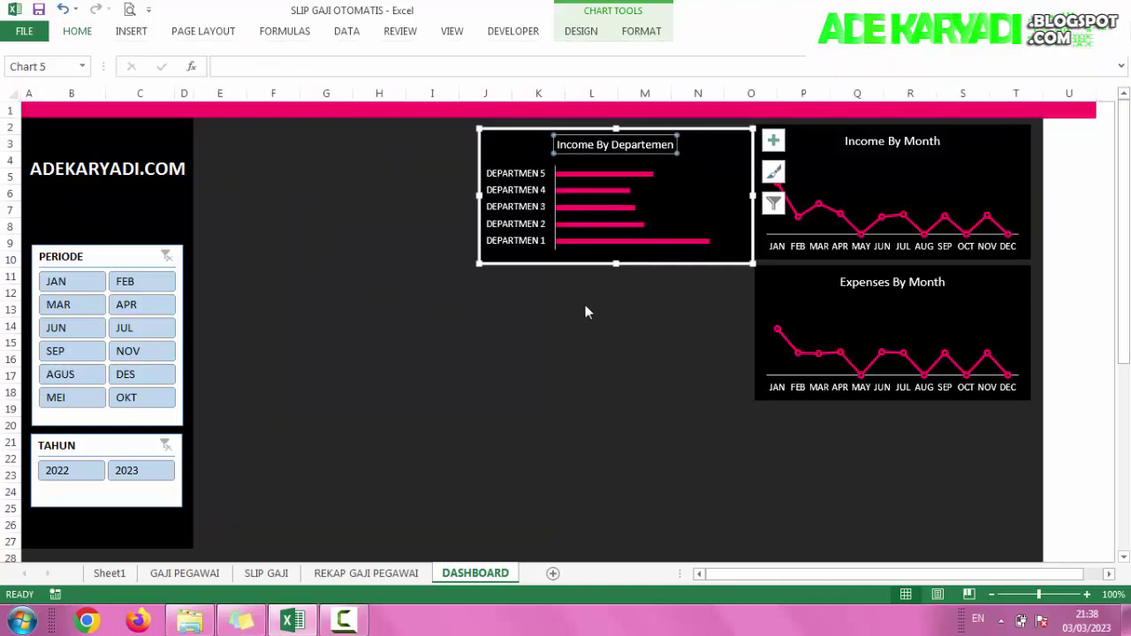
pyautogui.click(540, 321)
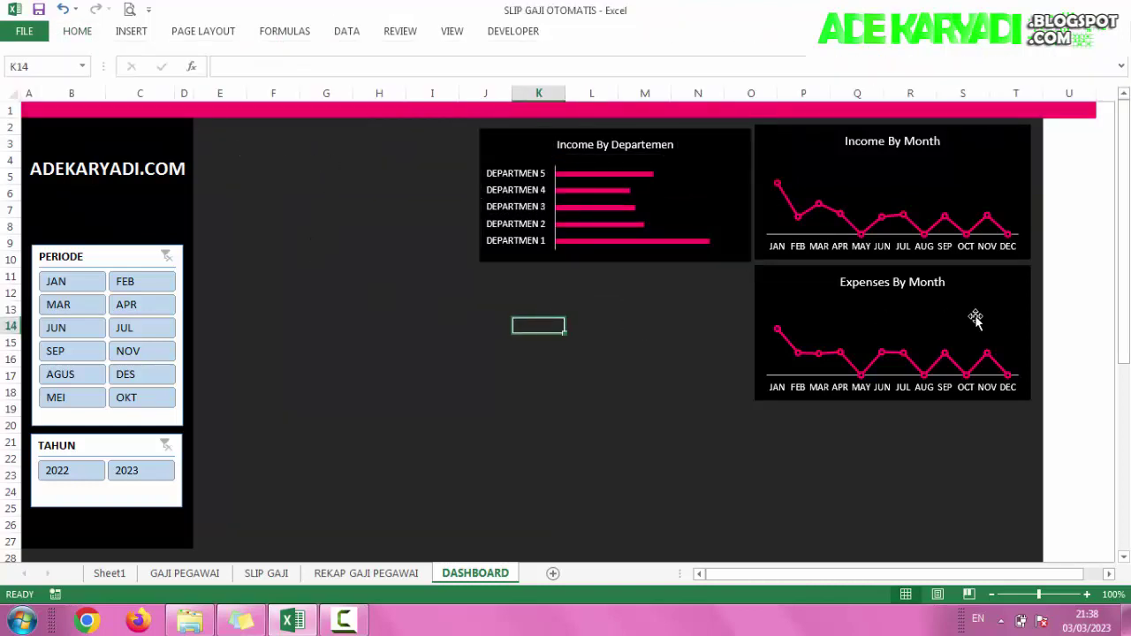
# Step: Duplicate the Income By Departemen chart and place the copy beside Expenses By Month
pyautogui.click(688, 310)
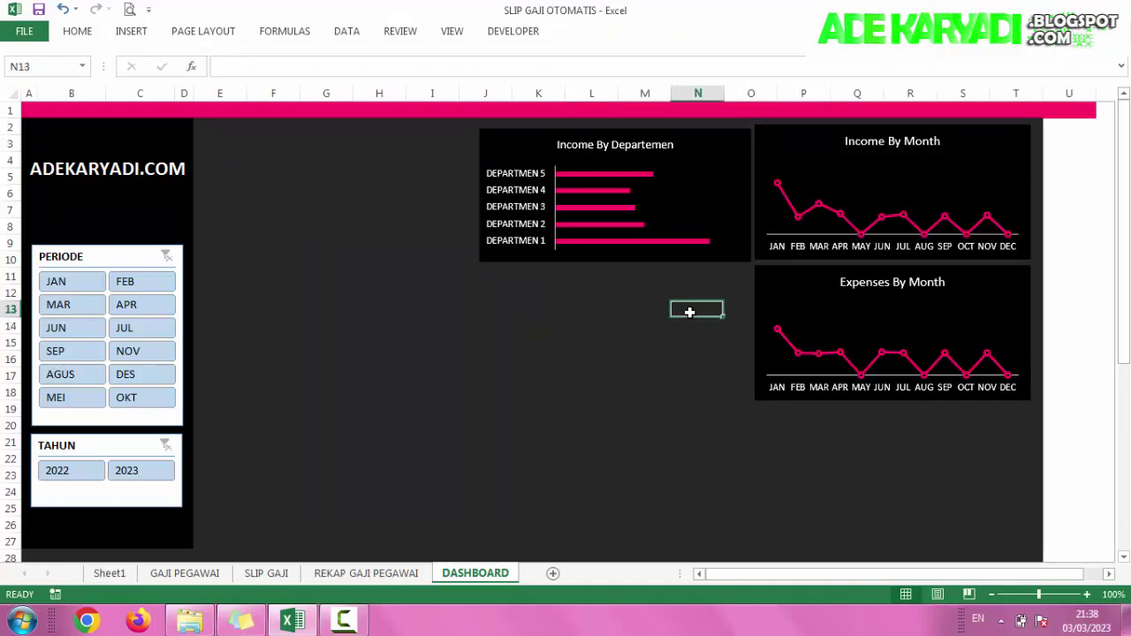
pyautogui.click(696, 257)
pyautogui.hotkey('ctrl', 'c')
pyautogui.hotkey('ctrl', 'v')
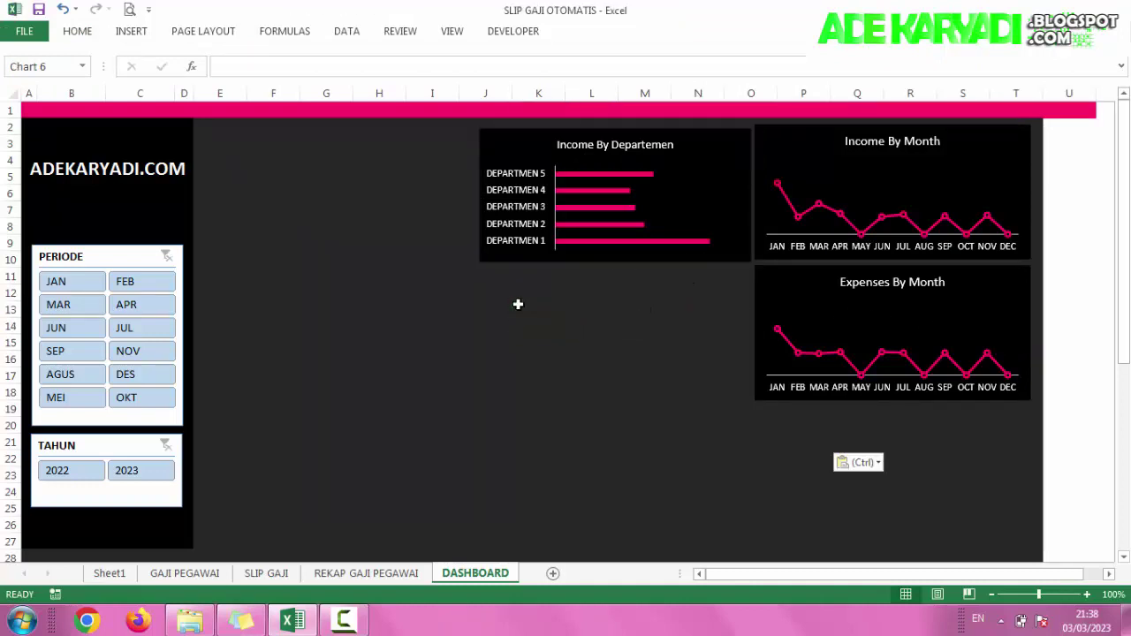
pyautogui.moveTo(567, 307); pyautogui.dragTo(530, 289)
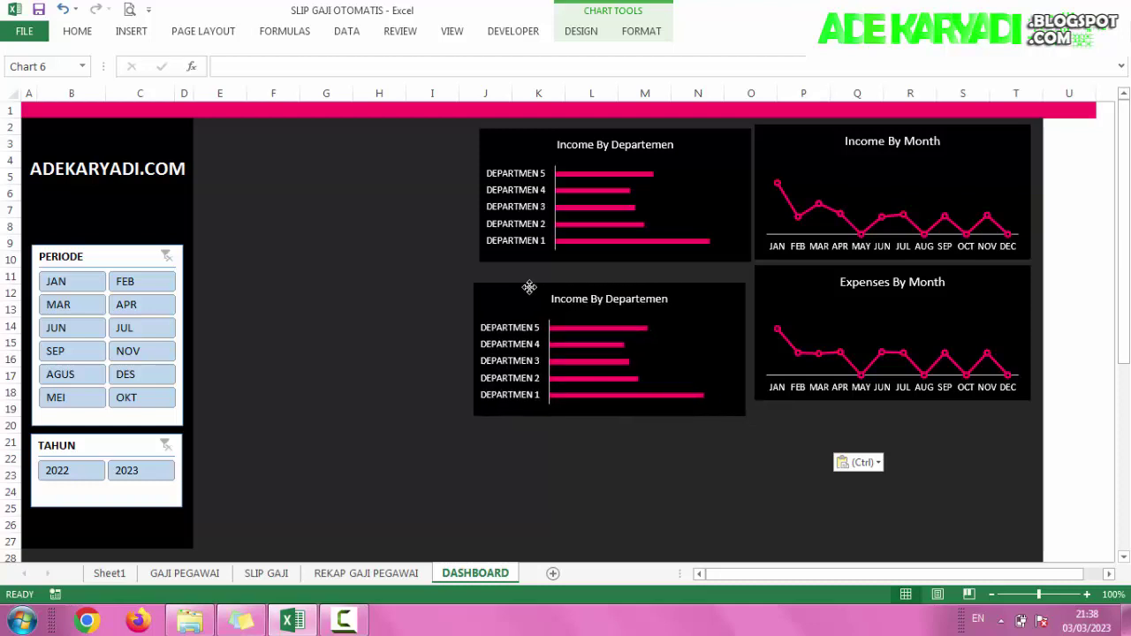
# Step: Change the copied chart's title word 'Income' to 'Expenses'
pyautogui.click(566, 297)
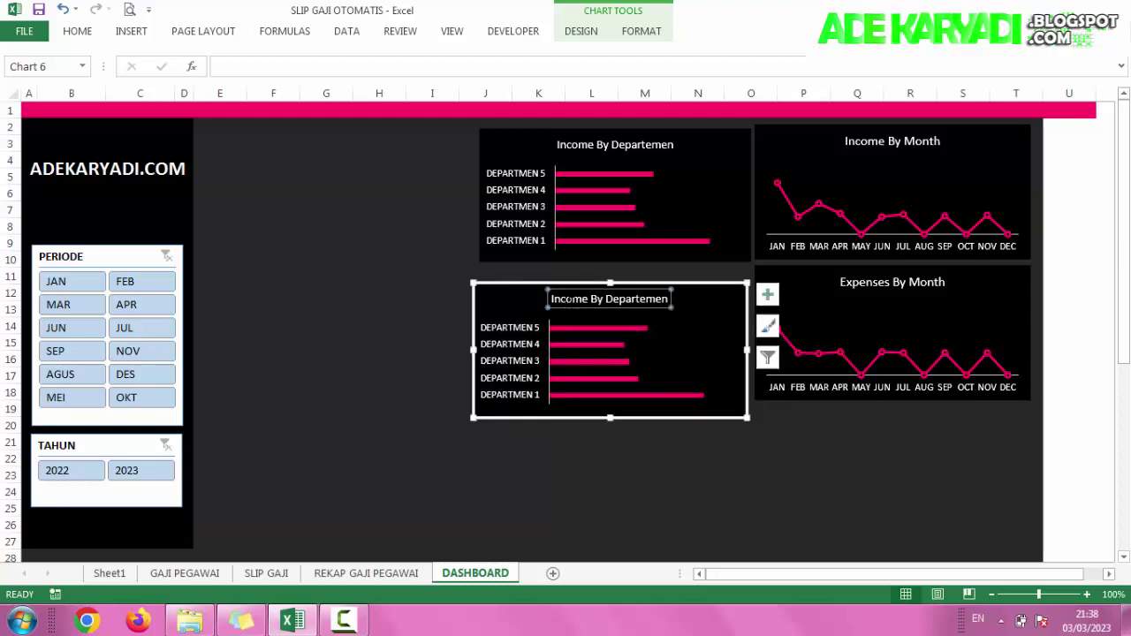
pyautogui.doubleClick(566, 299)
pyautogui.write('Ex')
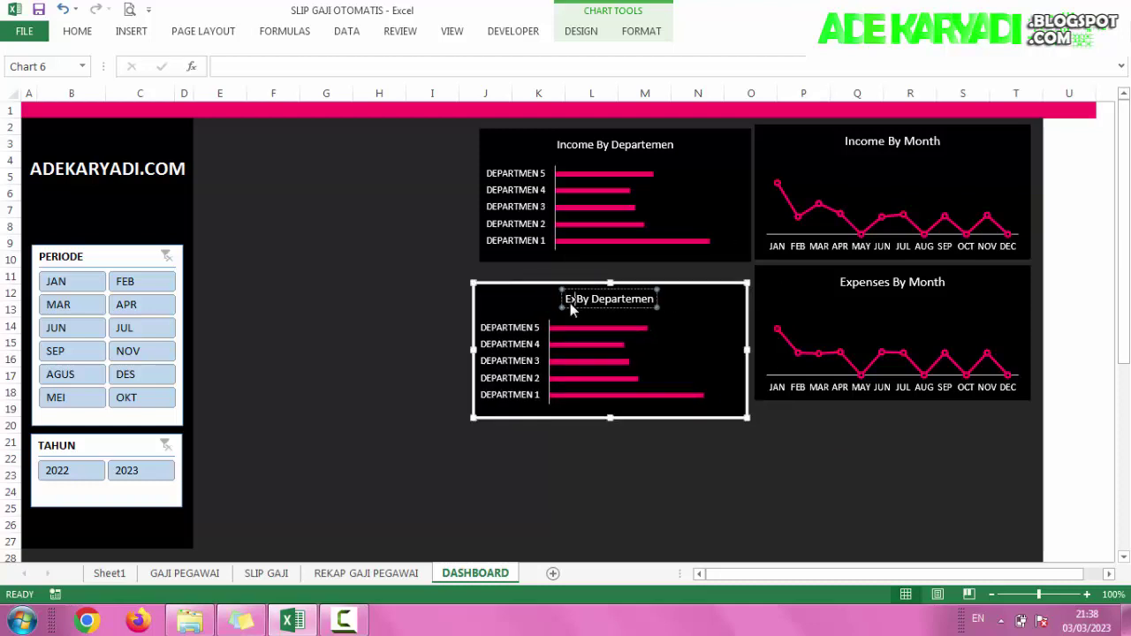
pyautogui.write('pen')
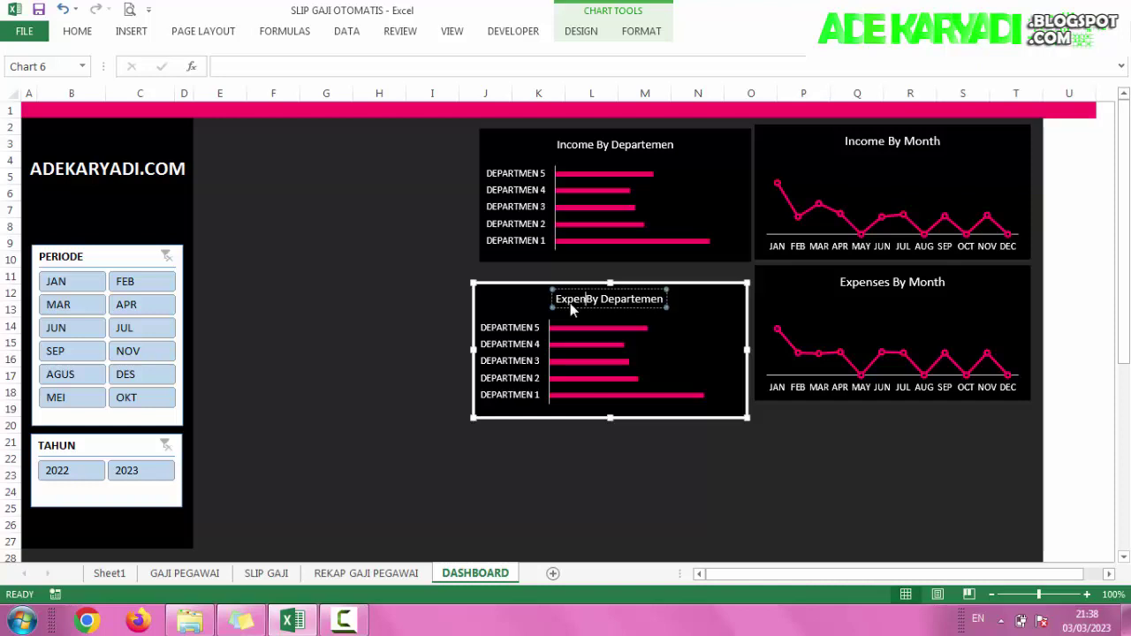
pyautogui.write('ses')
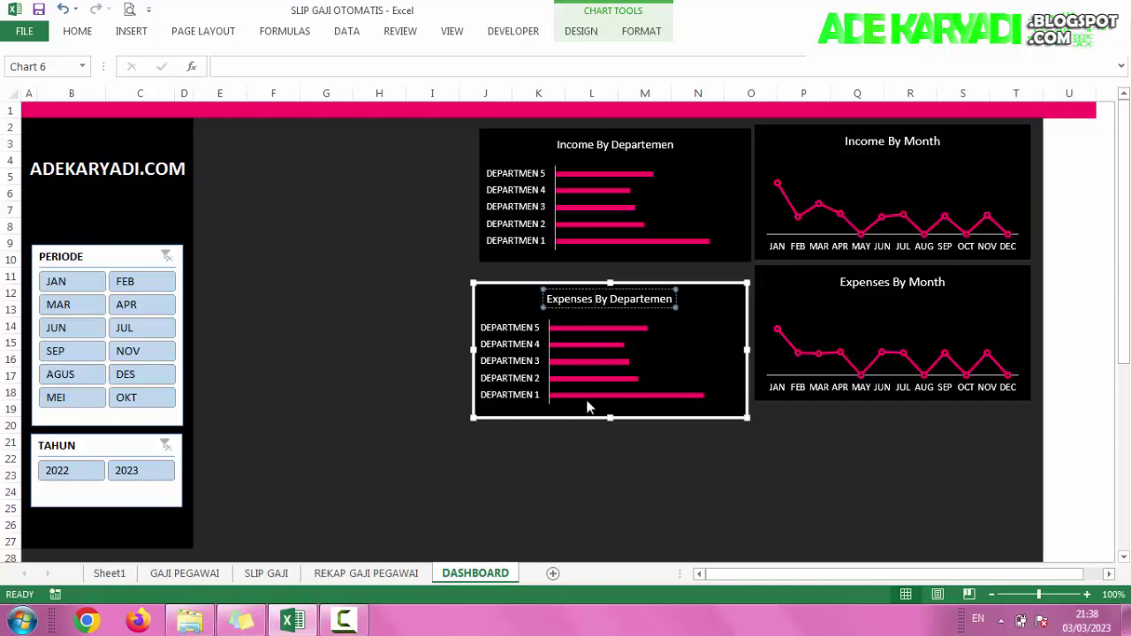
pyautogui.click(590, 473)
# Step: Set the Expenses By Departemen chart's data range to Sheet1!J19:J23
pyautogui.click(634, 414)
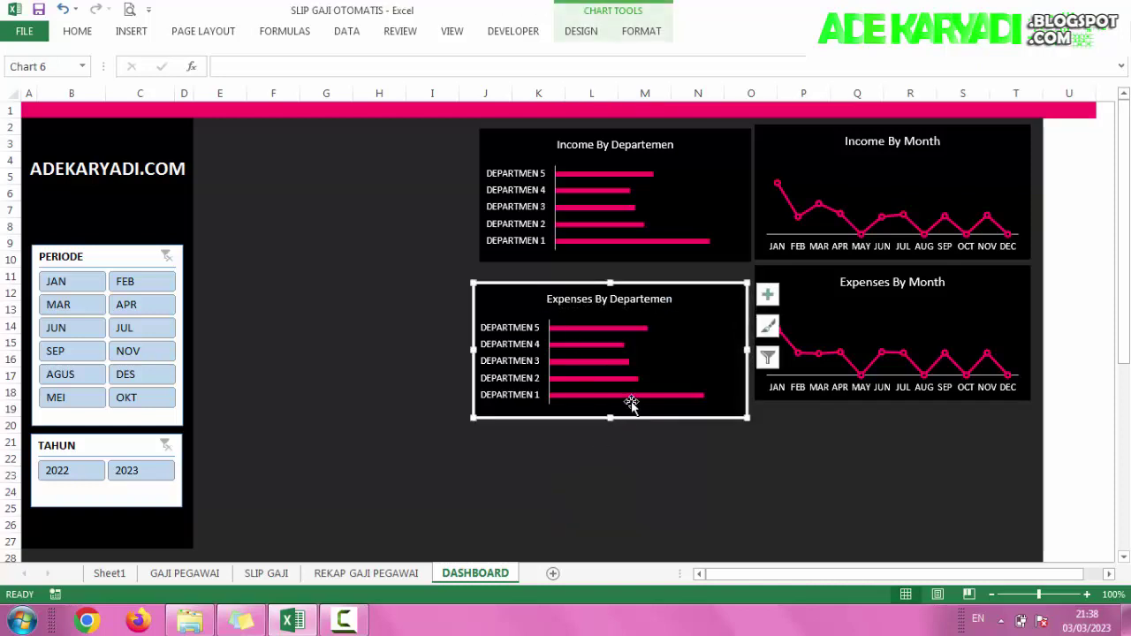
pyautogui.click(568, 35)
pyautogui.click(827, 84)
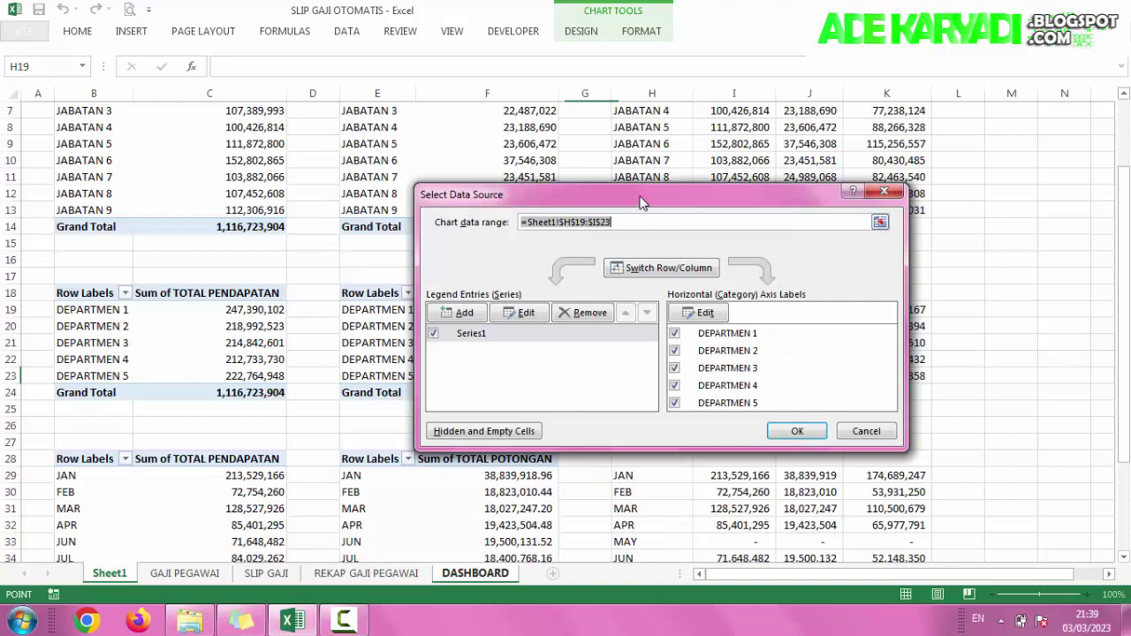
pyautogui.moveTo(642, 202); pyautogui.dragTo(298, 197)
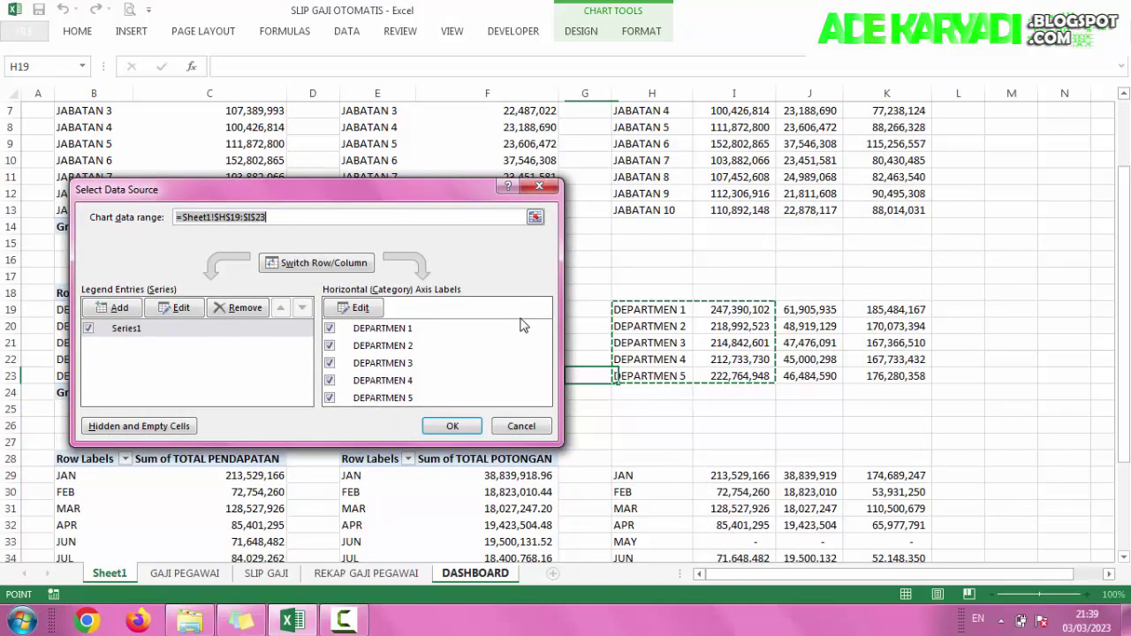
pyautogui.press('BackSpace')
pyautogui.moveTo(822, 314); pyautogui.dragTo(809, 376)
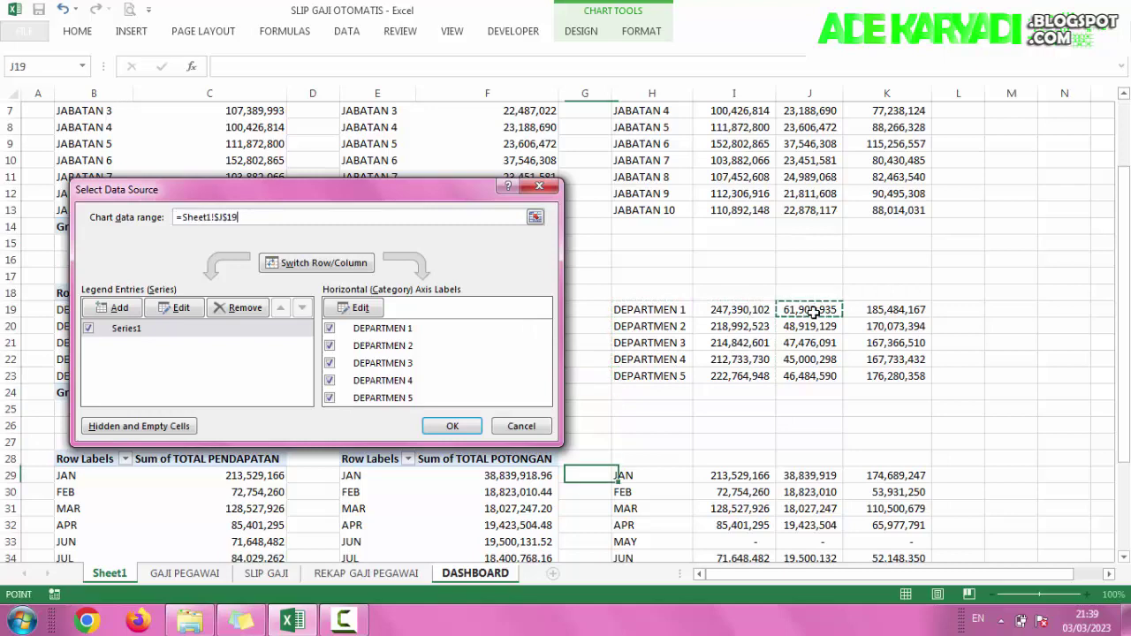
# Step: Use department names Sheet1!H19:H23 as the category axis labels and apply
pyautogui.click(343, 307)
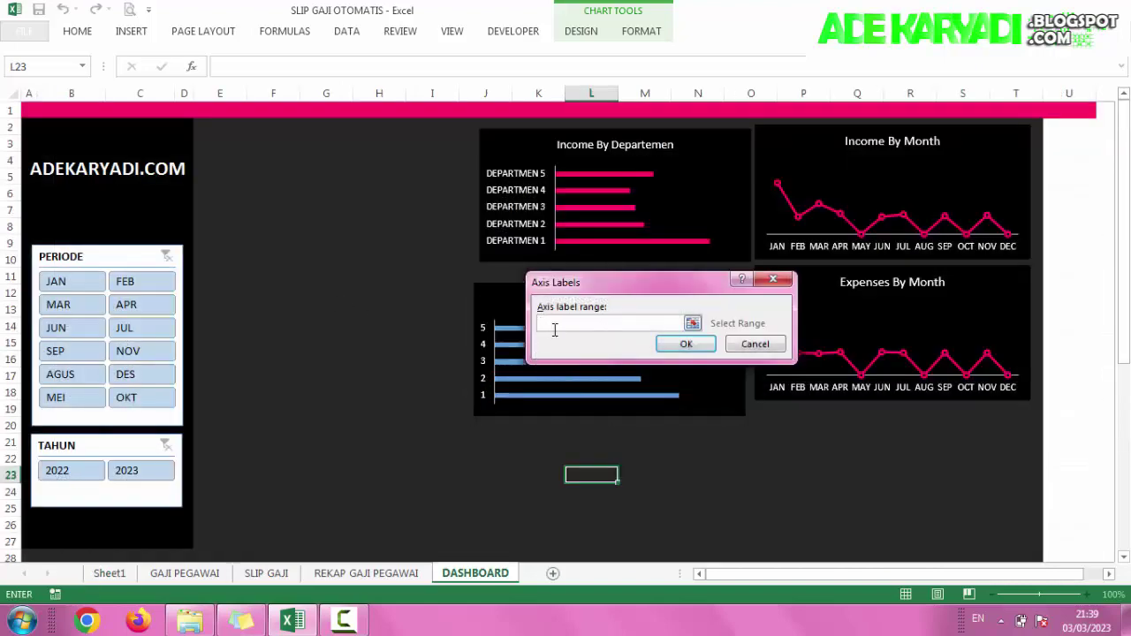
pyautogui.click(109, 573)
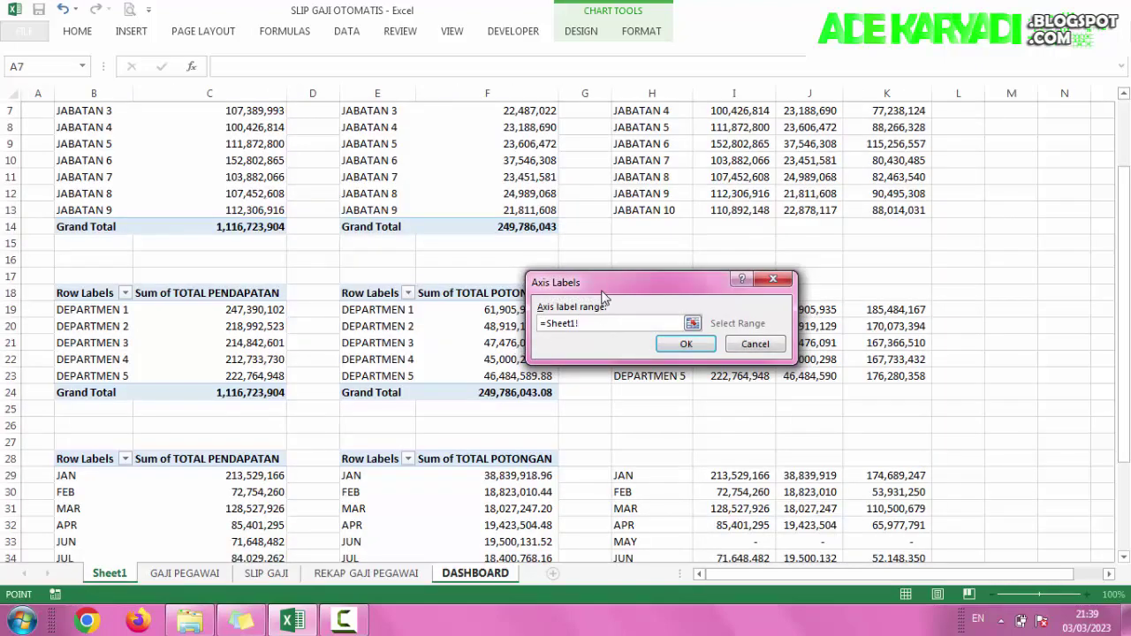
pyautogui.moveTo(604, 300); pyautogui.dragTo(336, 300)
pyautogui.moveTo(621, 309); pyautogui.dragTo(632, 374)
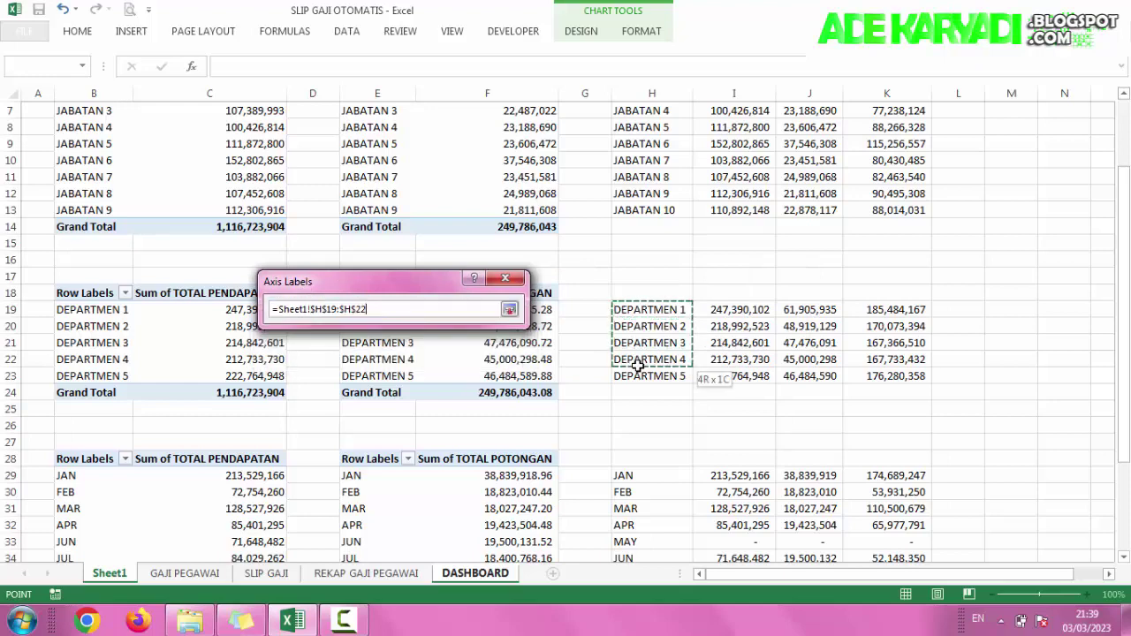
pyautogui.press('Return')
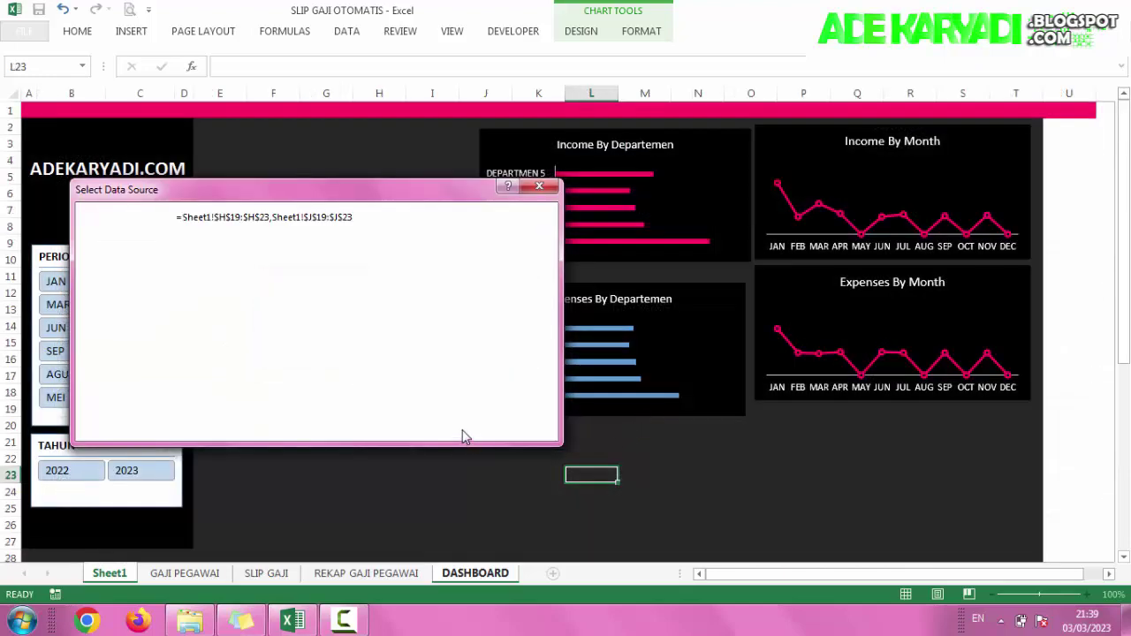
pyautogui.click(447, 425)
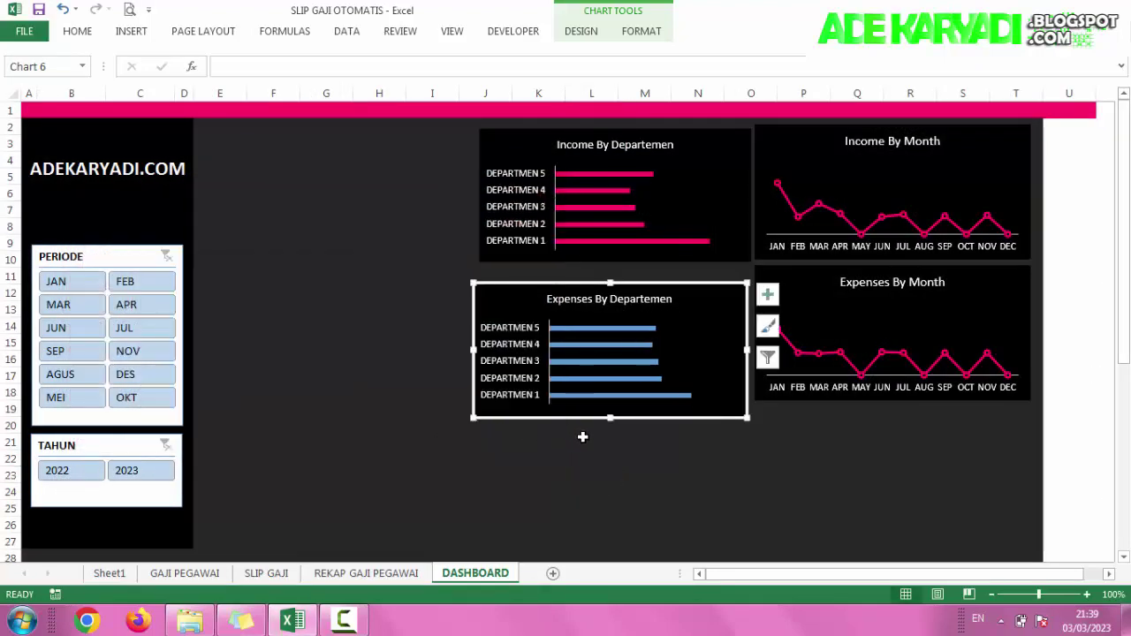
pyautogui.click(490, 471)
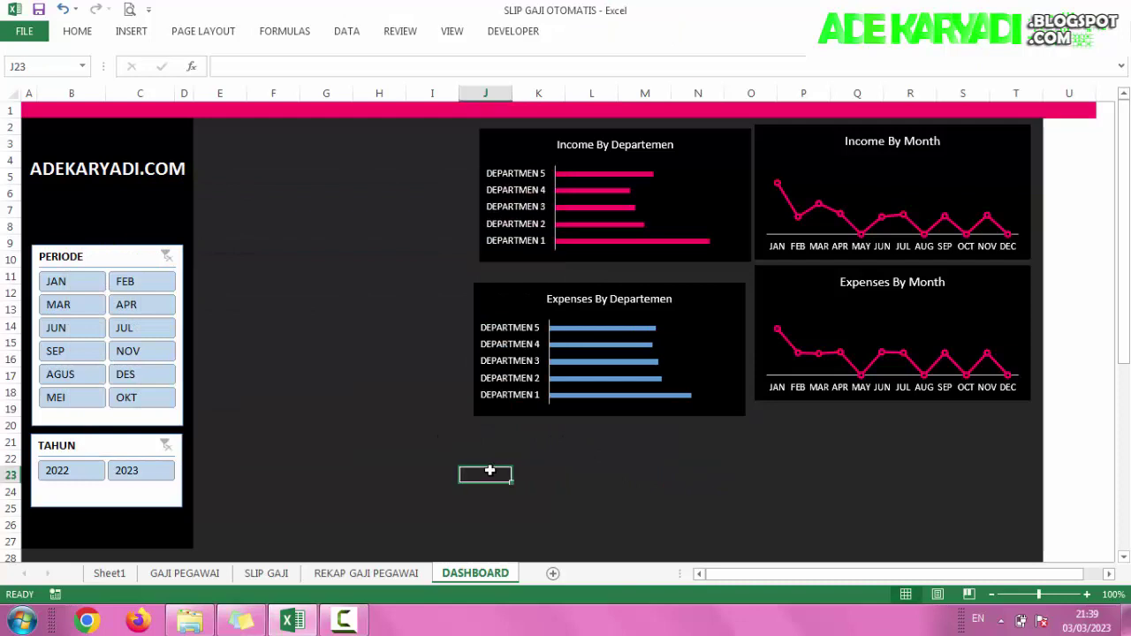
# Step: Nudge the Expenses By Departemen chart to sit directly under Income By Departemen
pyautogui.moveTo(701, 297); pyautogui.dragTo(708, 282)
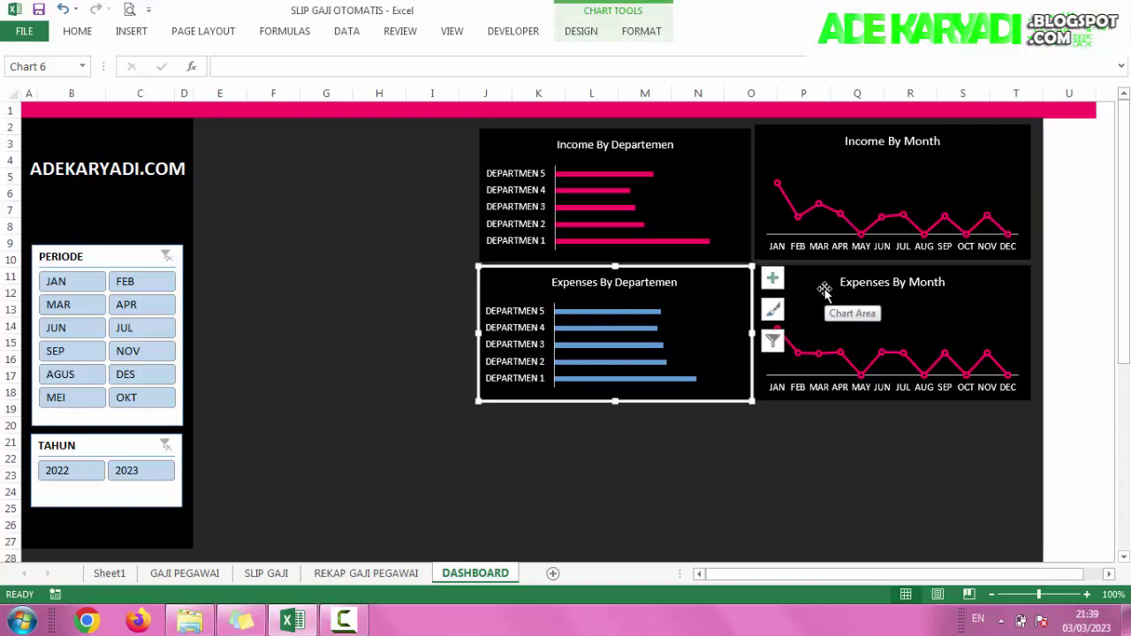
pyautogui.click(801, 488)
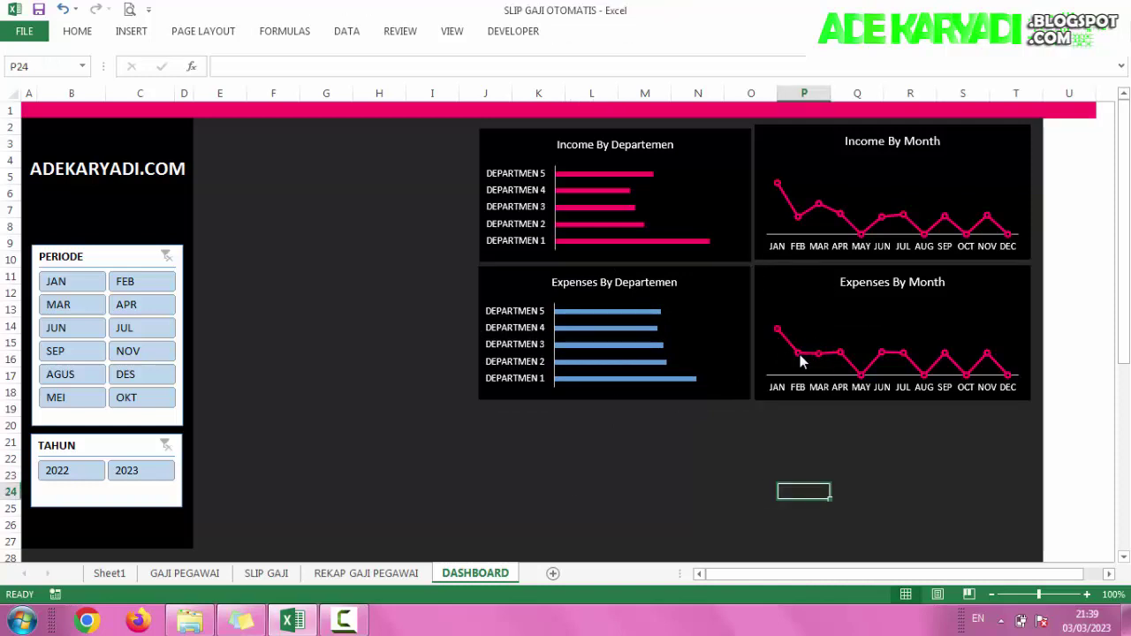
# Step: Change the Expenses By Month line's outline colour from pink to the blue-grey theme colour
pyautogui.click(801, 360)
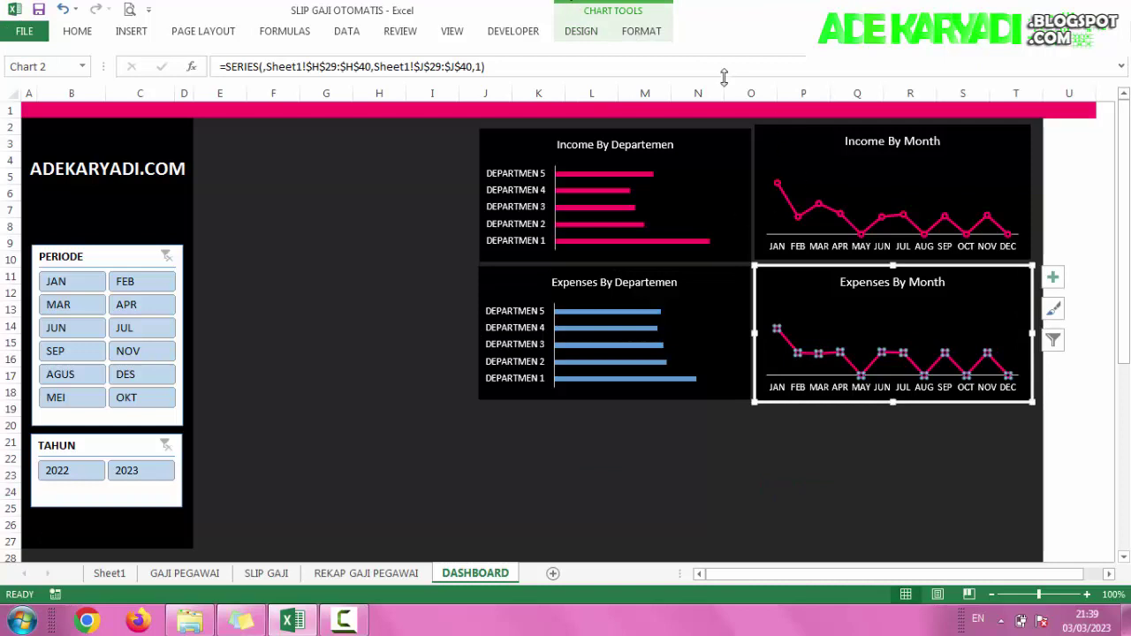
pyautogui.click(640, 30)
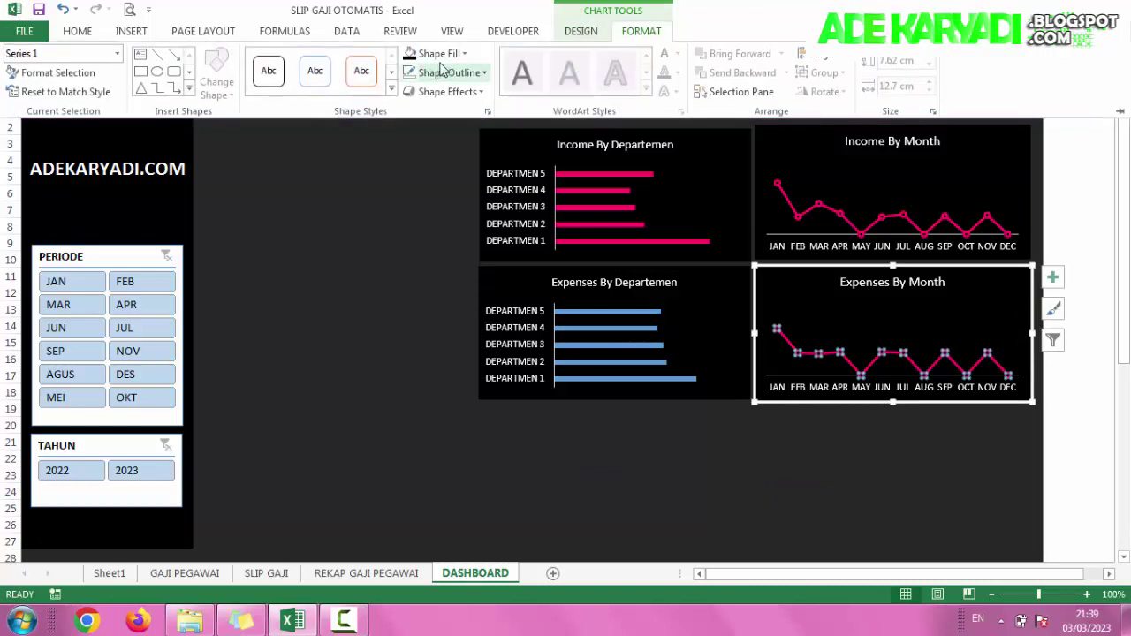
pyautogui.click(439, 54)
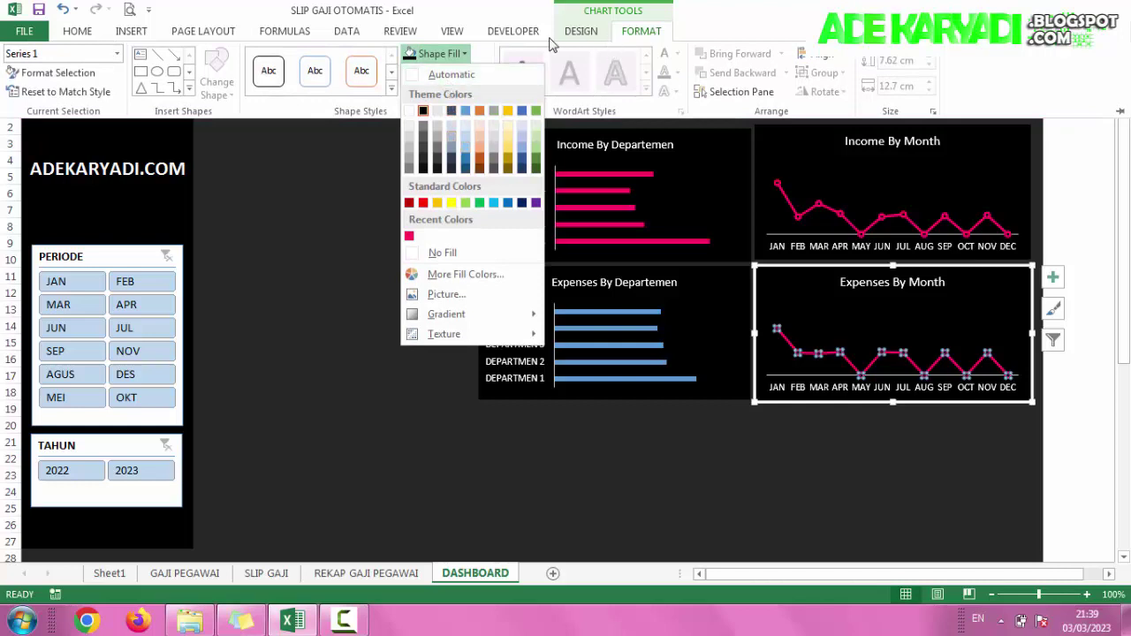
pyautogui.doubleClick(624, 37)
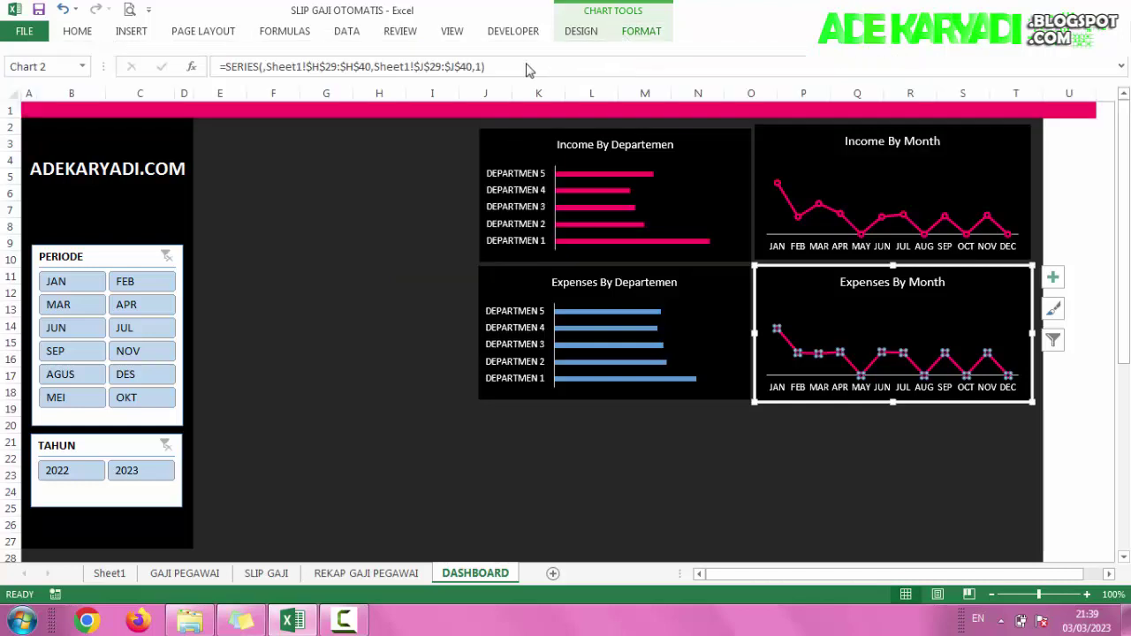
pyautogui.click(662, 34)
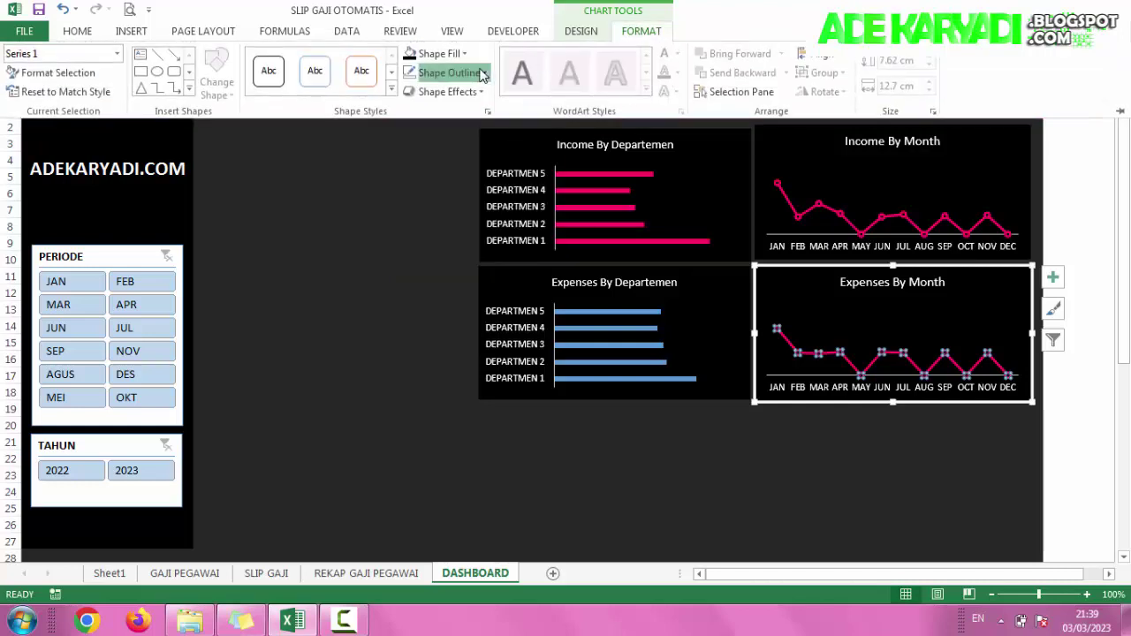
pyautogui.click(482, 73)
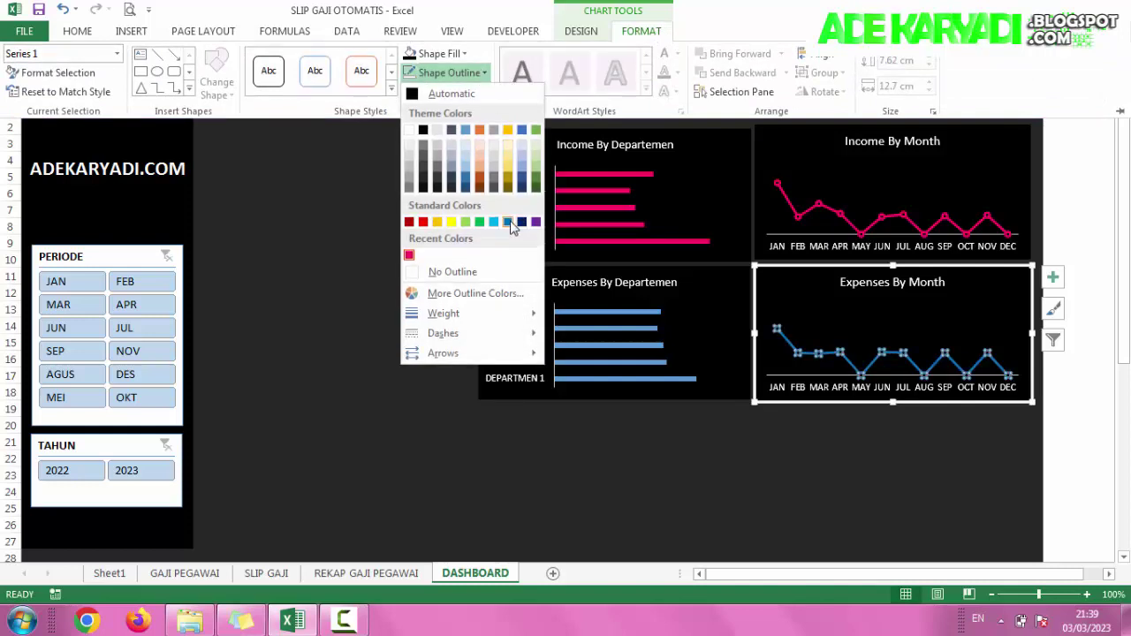
pyautogui.click(468, 132)
pyautogui.click(611, 422)
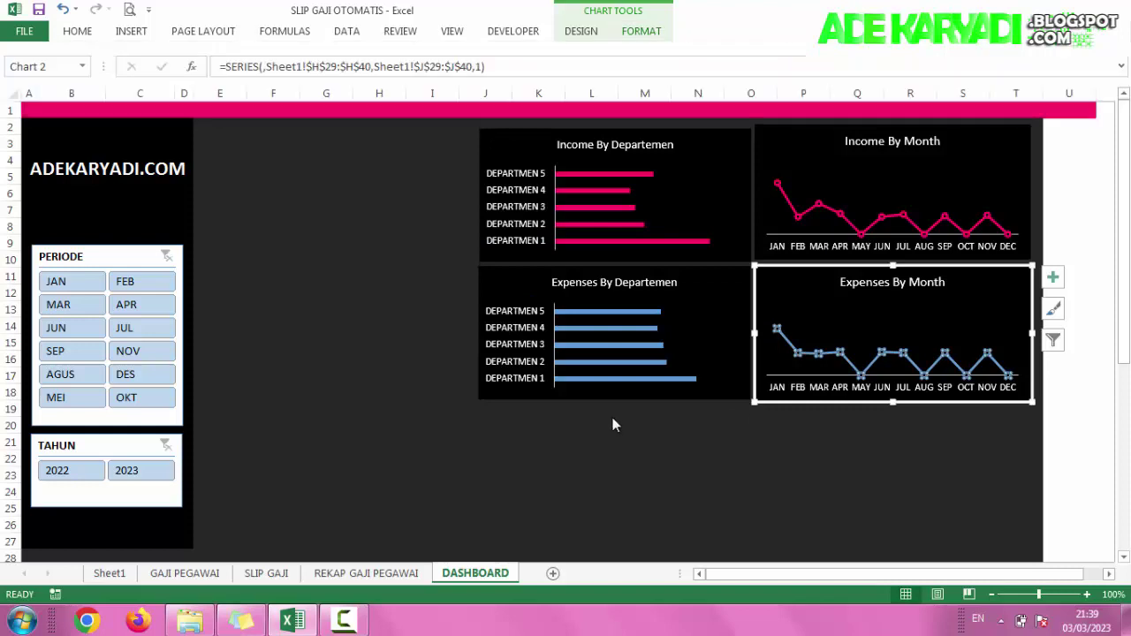
pyautogui.click(616, 425)
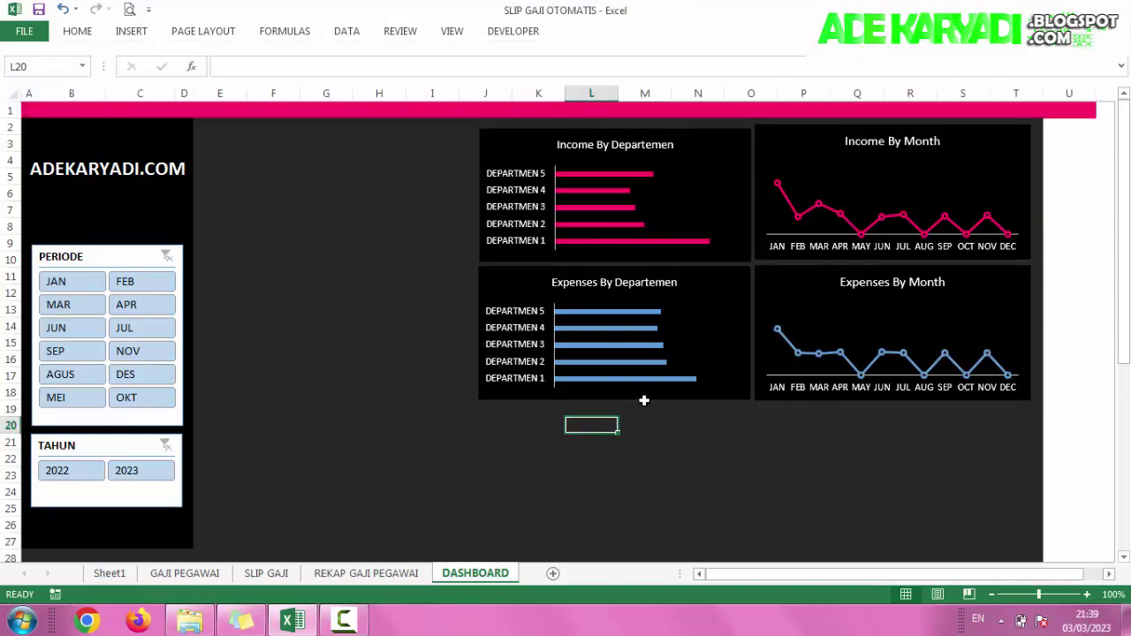
# Step: Duplicate the PERIODE slicer's current style as SlicerStyleLight1 2
pyautogui.click(360, 228)
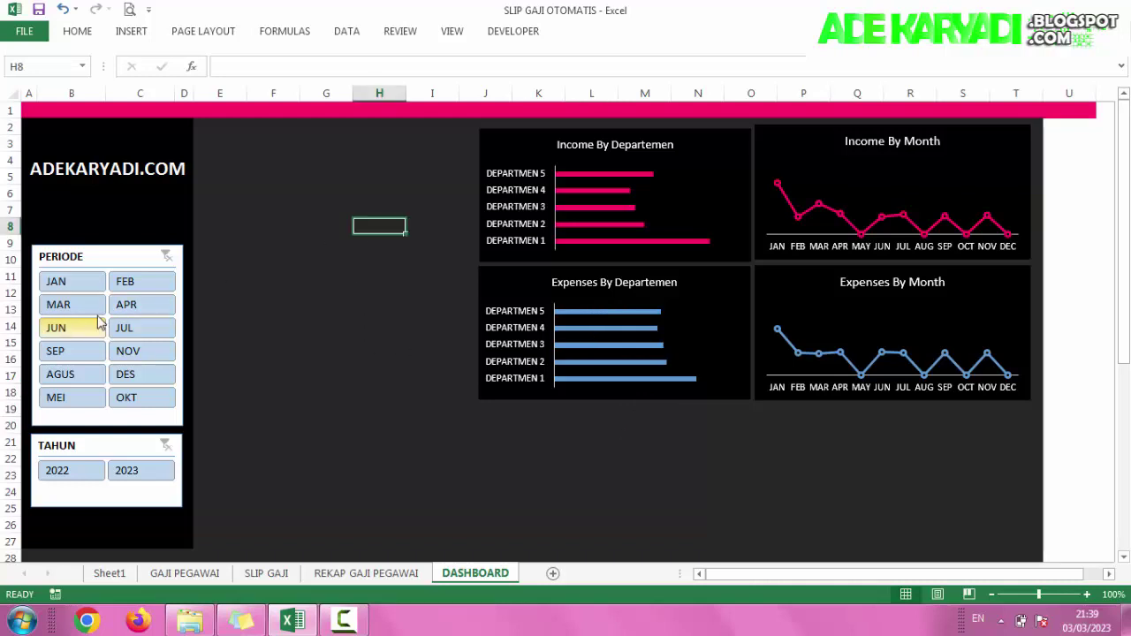
pyautogui.click(97, 244)
pyautogui.click(98, 256)
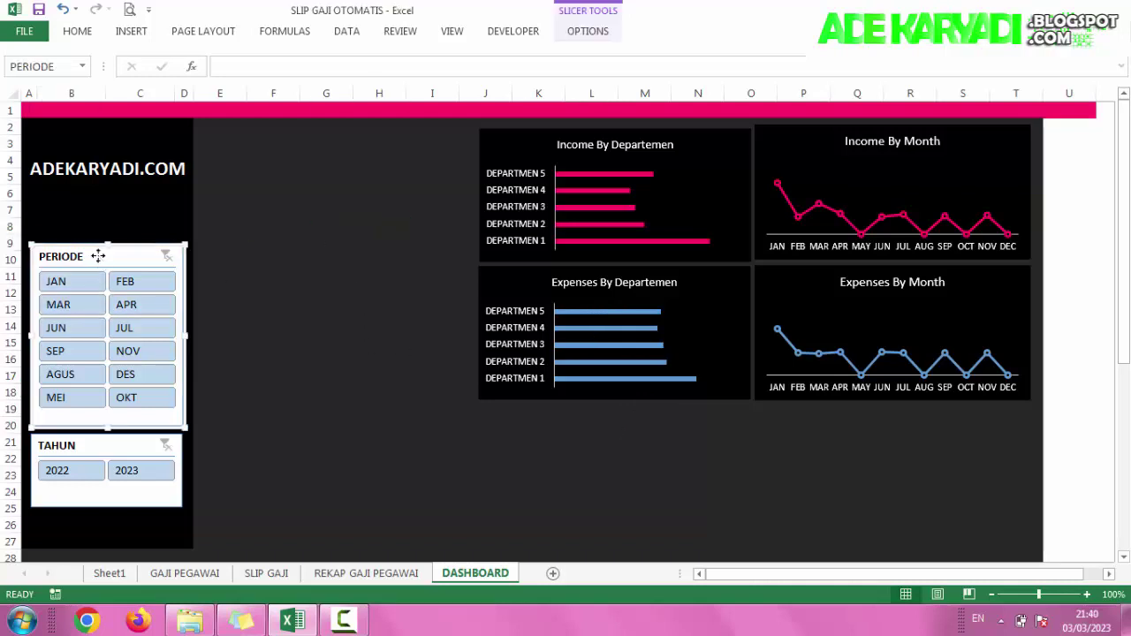
pyautogui.click(589, 32)
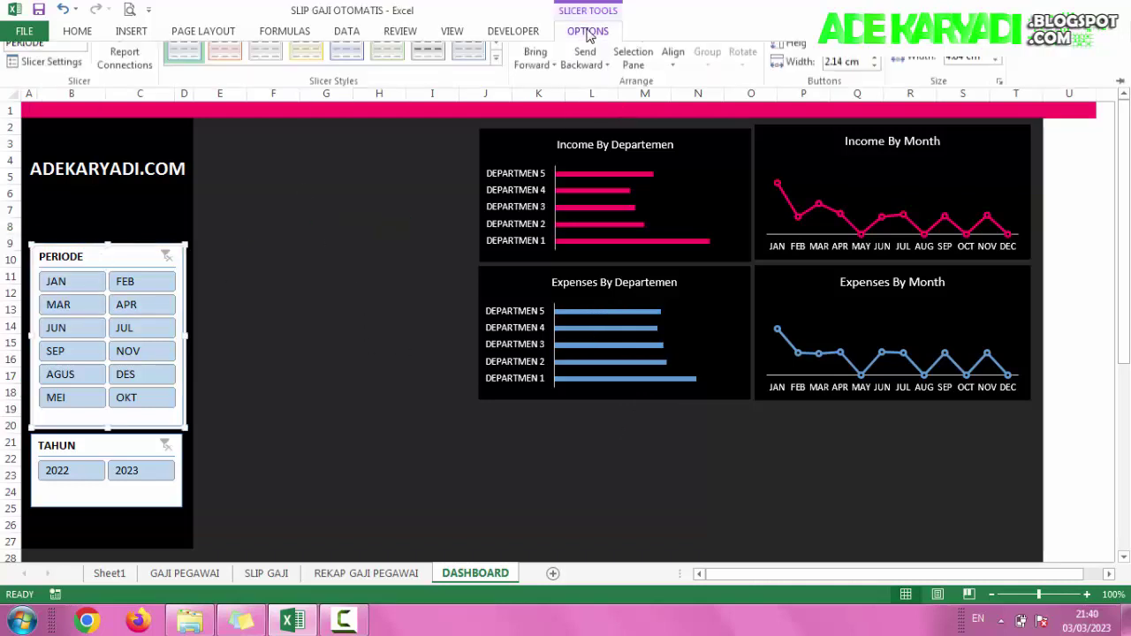
pyautogui.rightClick(185, 73)
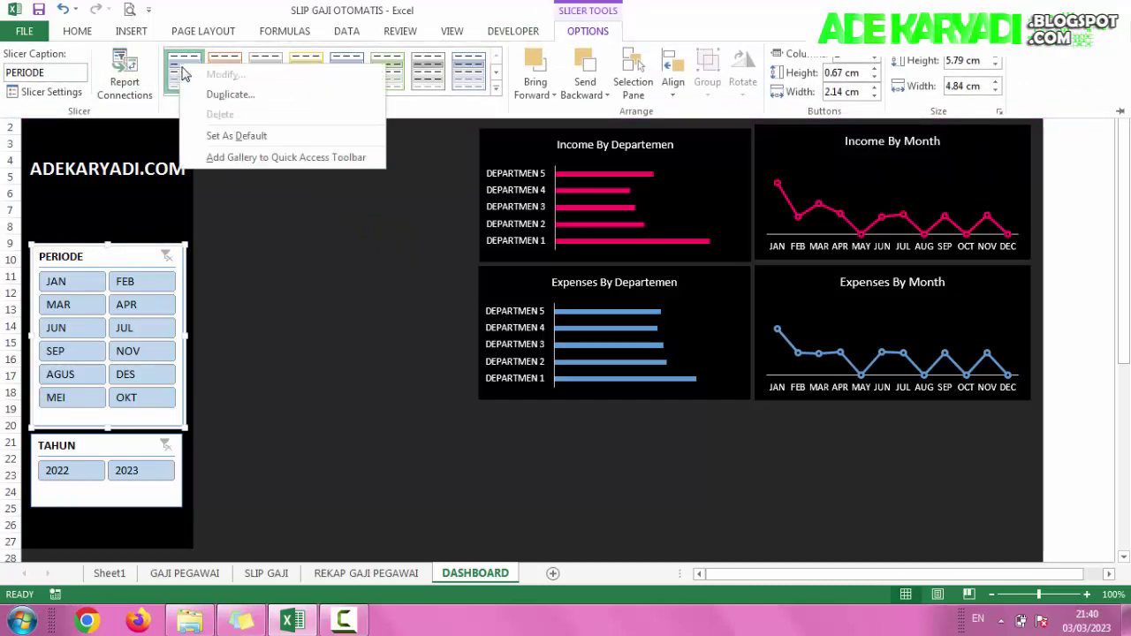
pyautogui.click(226, 94)
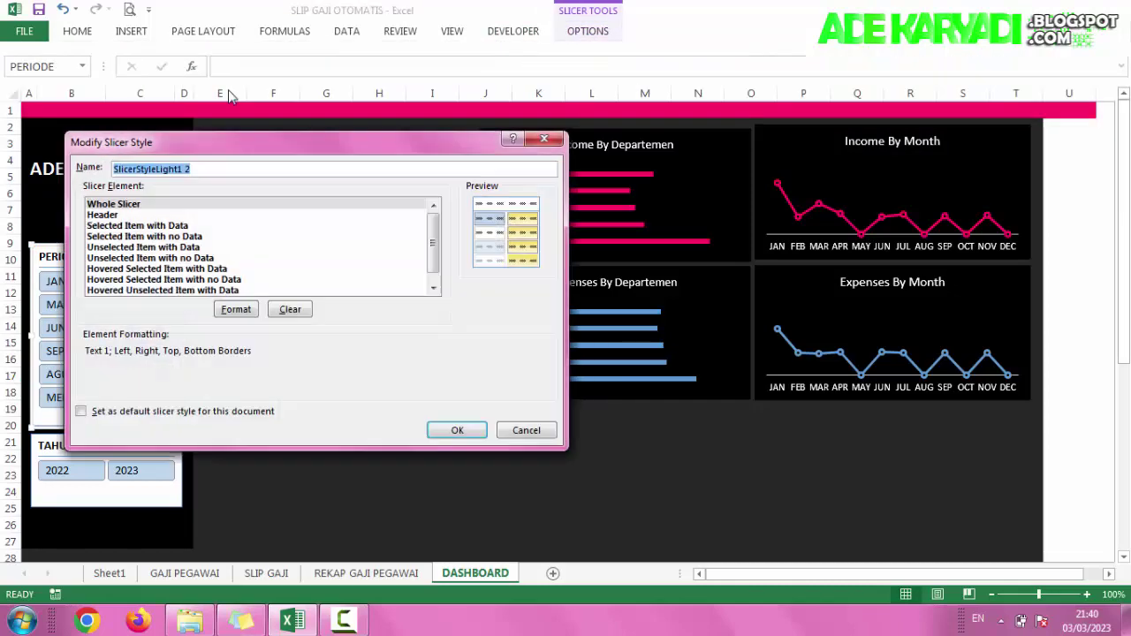
# Step: Give the Whole Slicer element a black fill
pyautogui.click(248, 317)
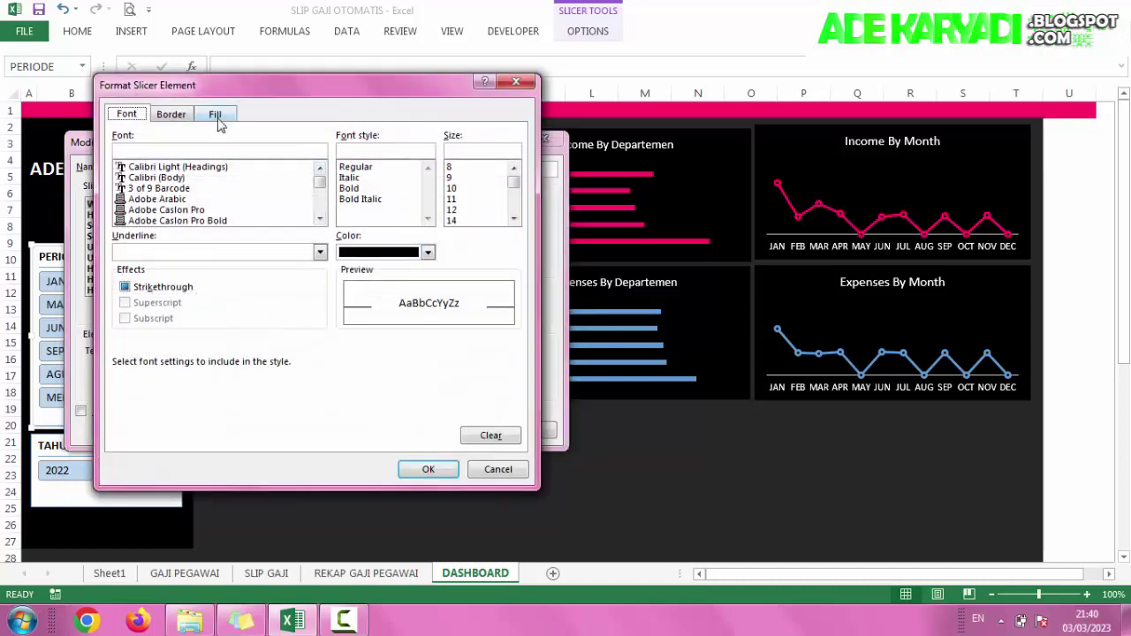
pyautogui.click(218, 116)
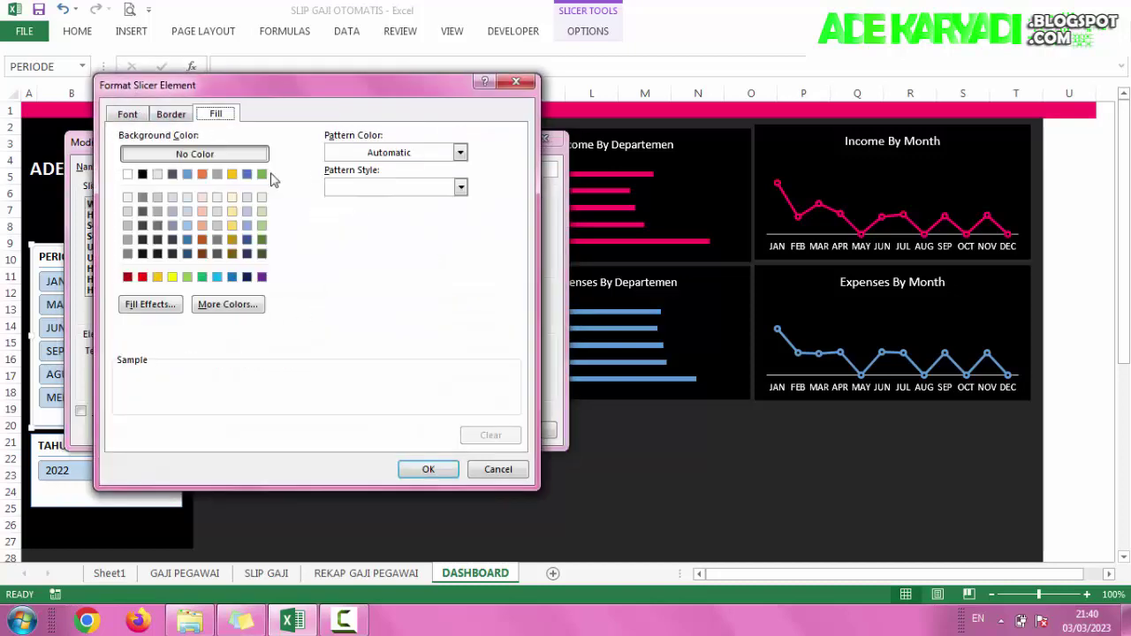
pyautogui.click(142, 174)
pyautogui.click(385, 156)
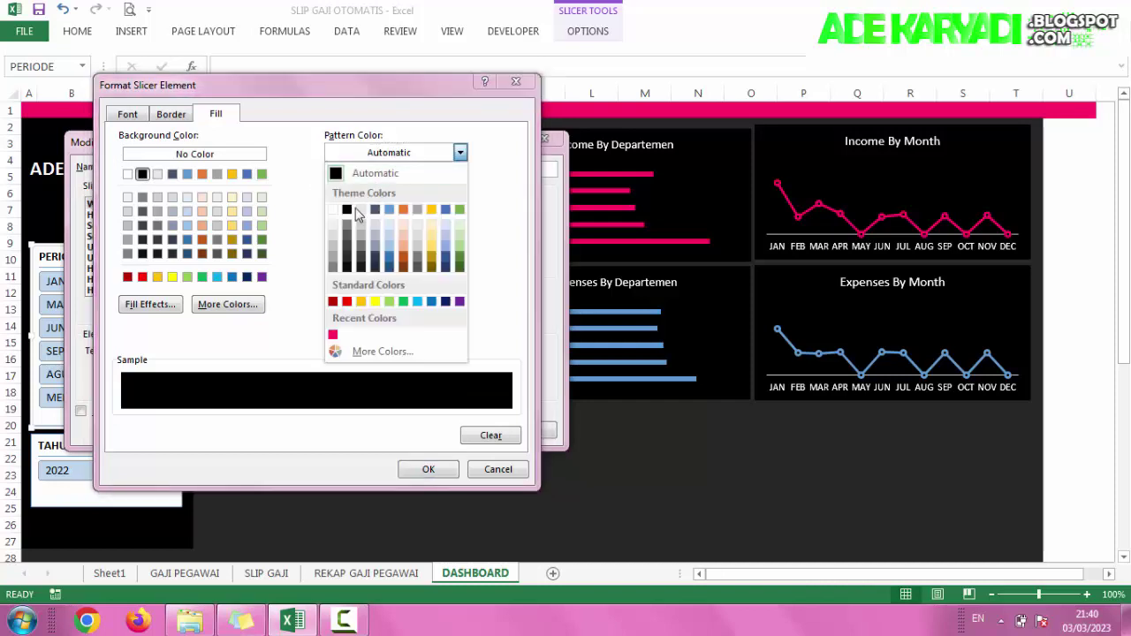
pyautogui.click(346, 187)
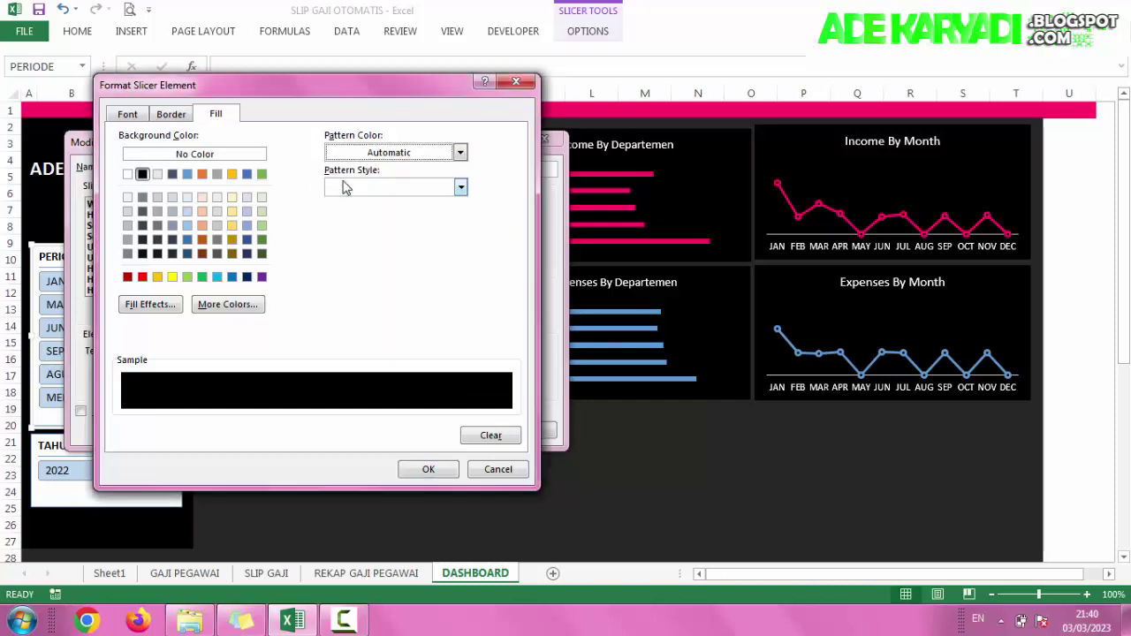
pyautogui.click(425, 471)
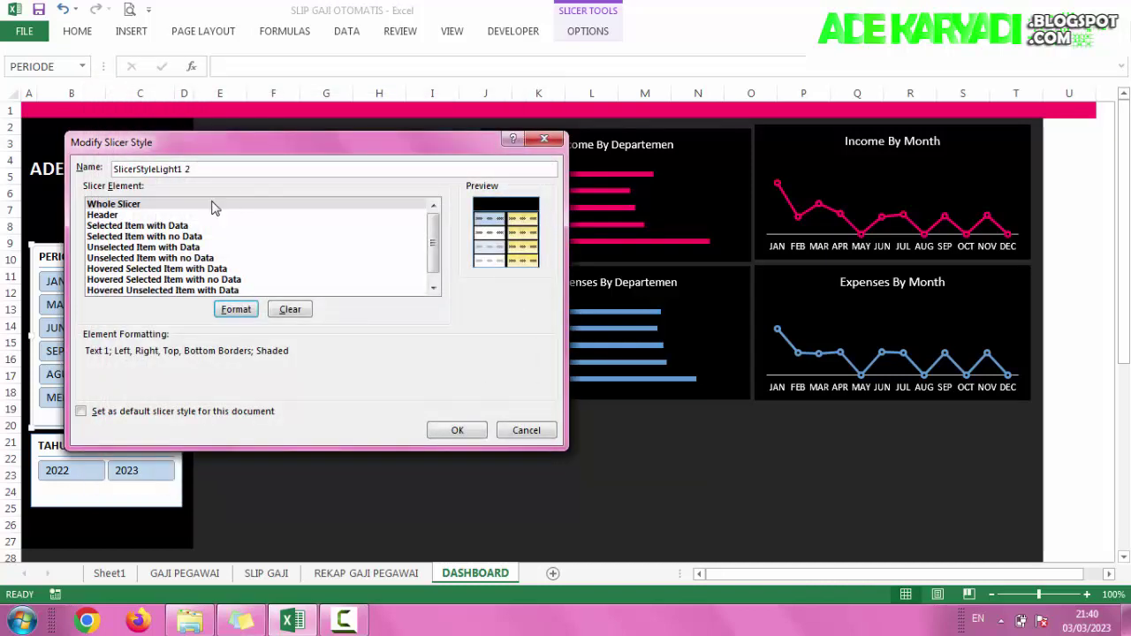
# Step: Set the Whole Slicer element's font colour to white
pyautogui.click(228, 311)
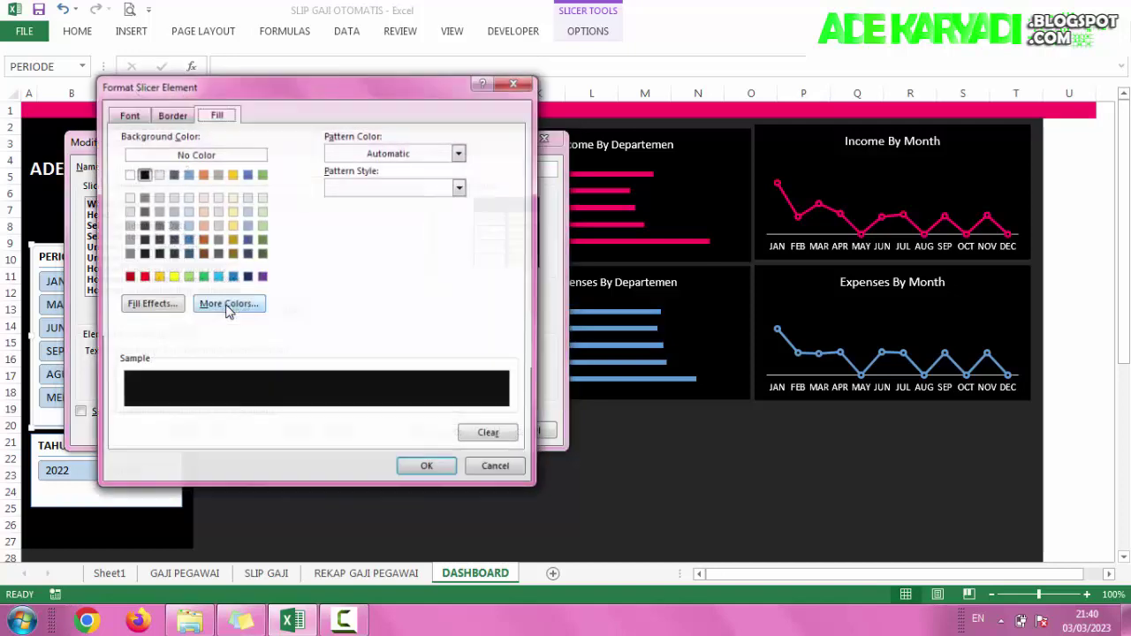
pyautogui.click(145, 117)
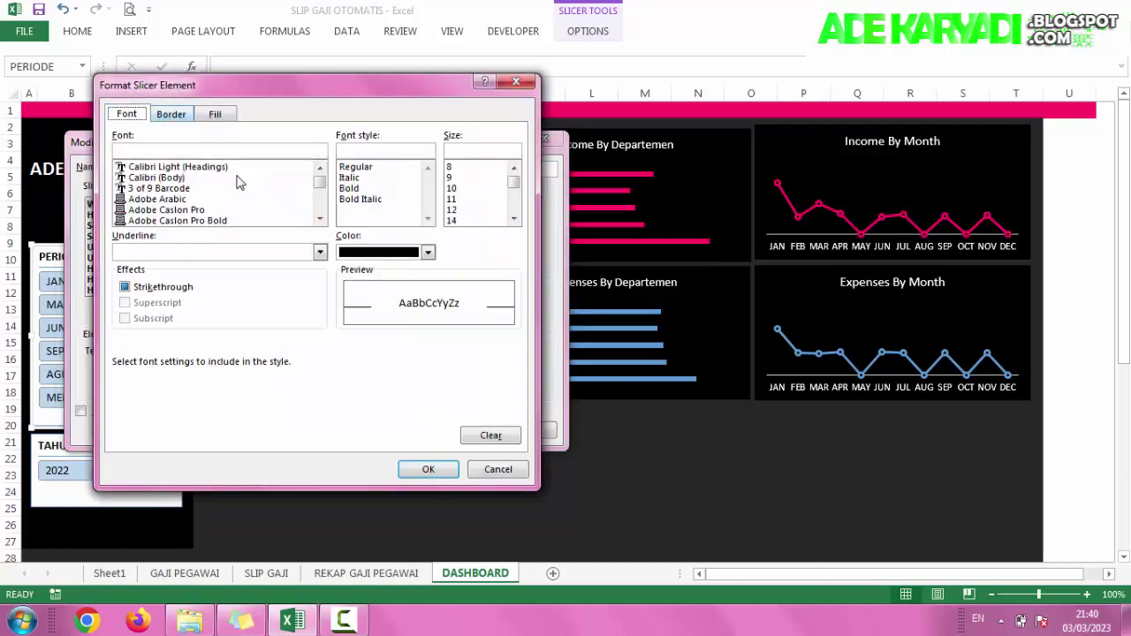
pyautogui.click(351, 256)
pyautogui.click(349, 295)
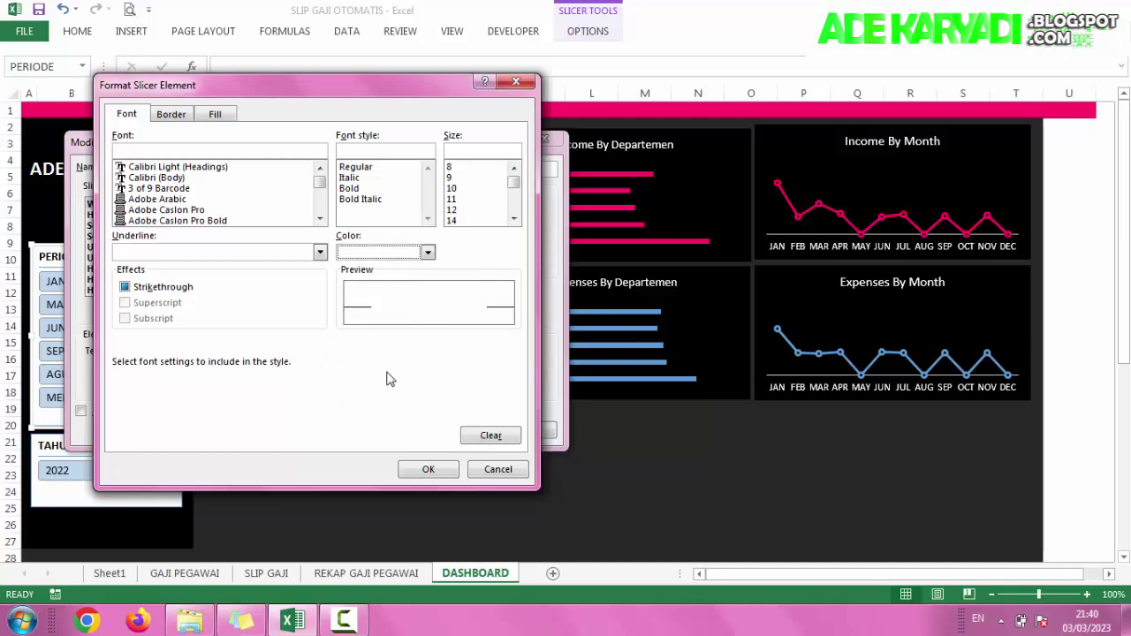
pyautogui.click(432, 475)
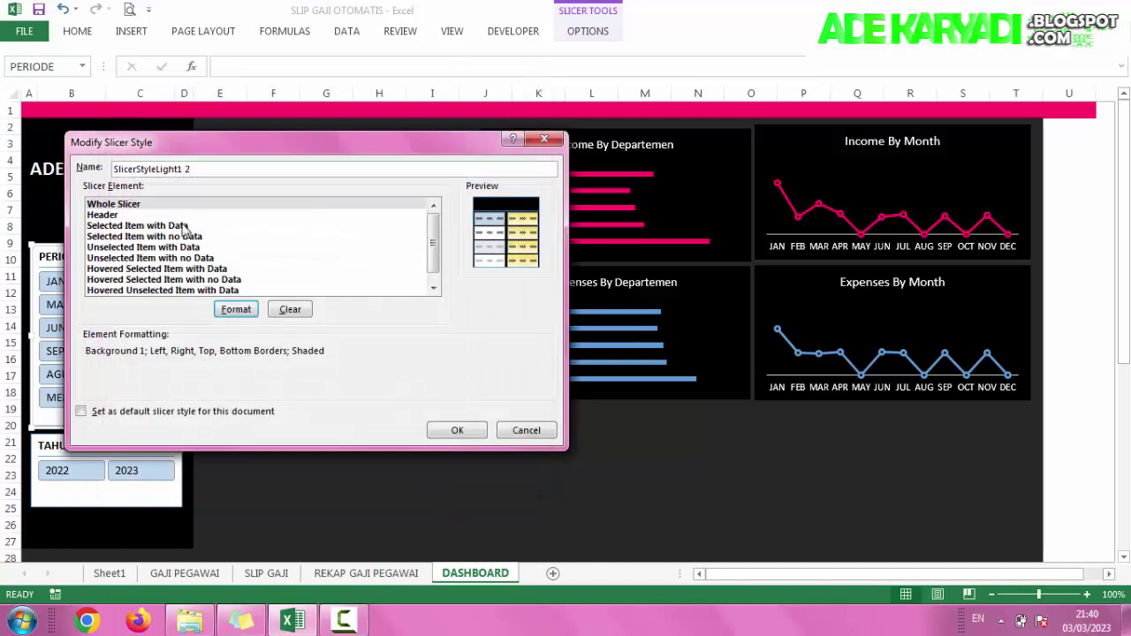
# Step: Format the Header element with white text and a pink bottom border
pyautogui.click(166, 217)
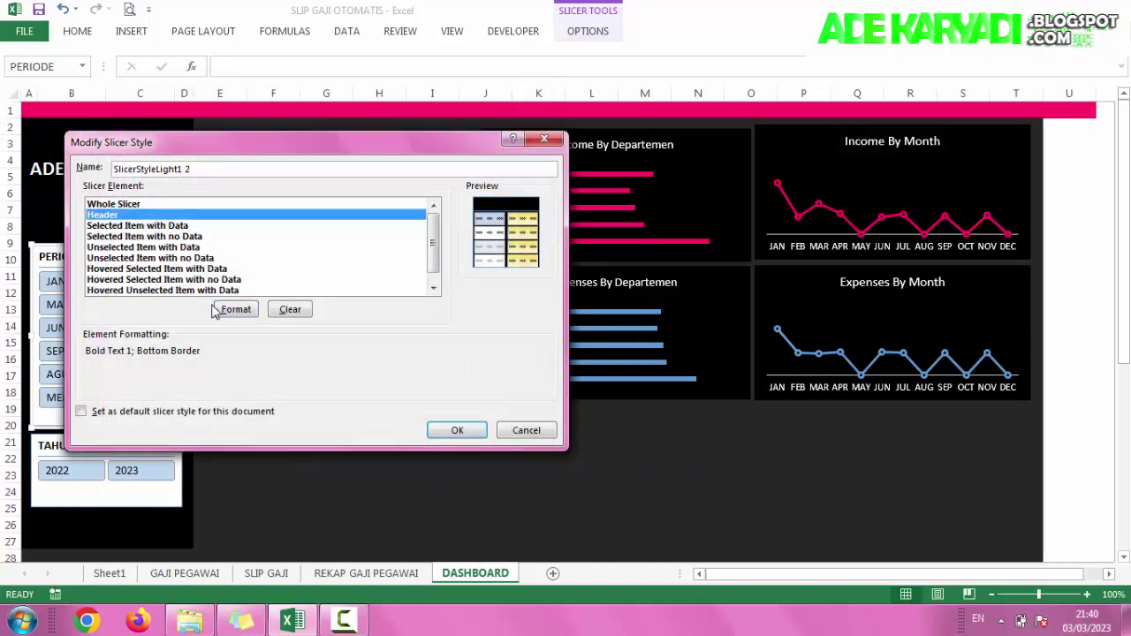
pyautogui.click(217, 309)
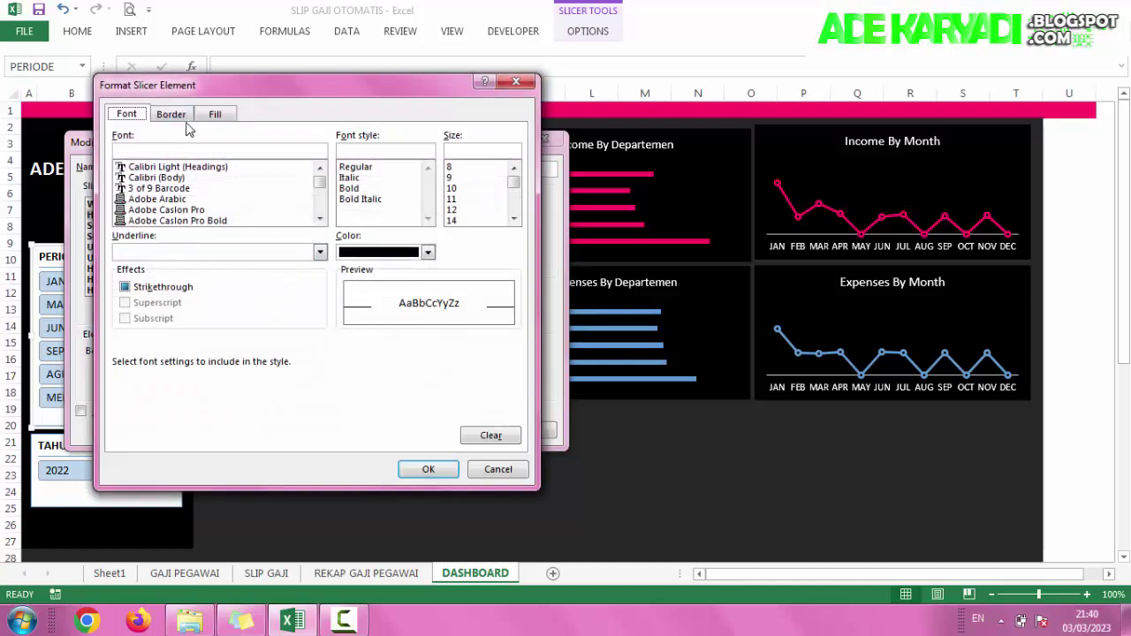
pyautogui.click(416, 254)
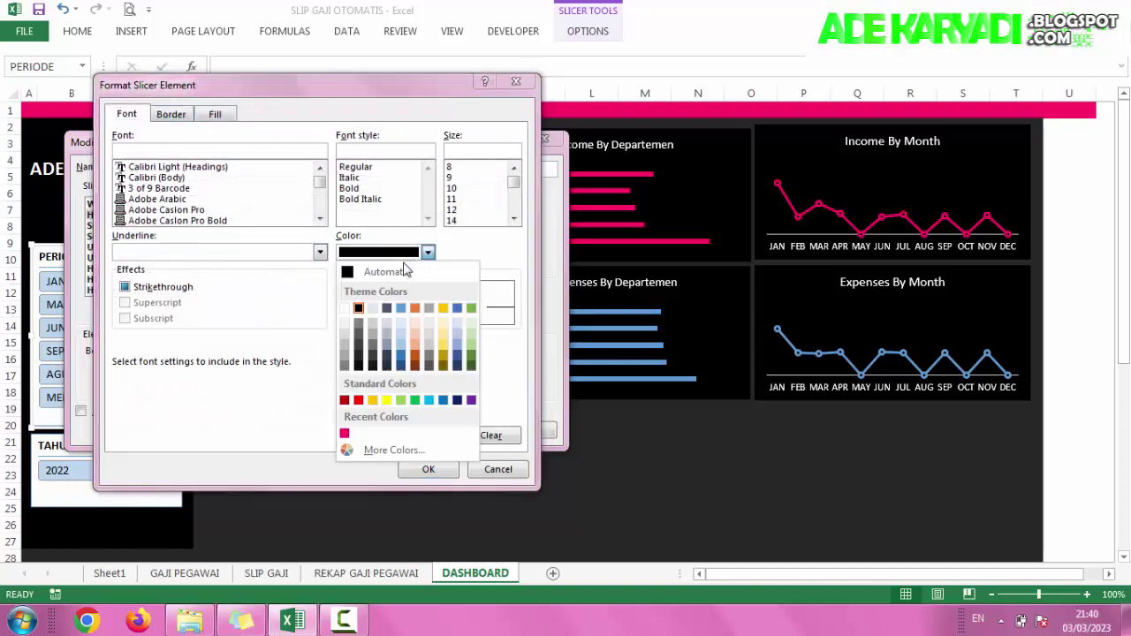
pyautogui.click(345, 309)
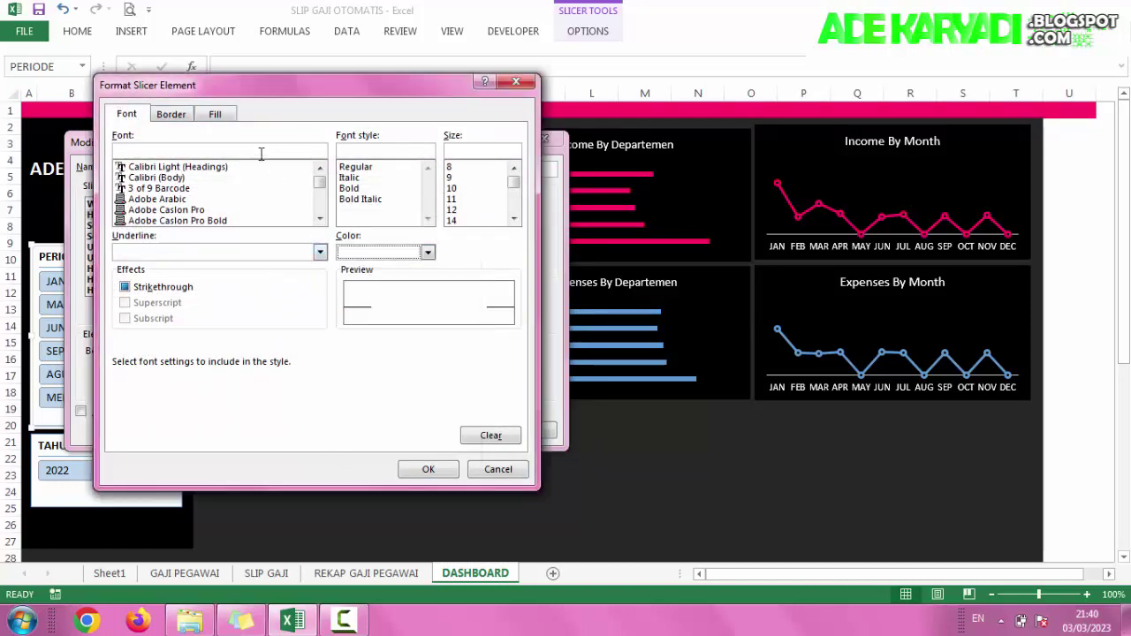
pyautogui.click(189, 115)
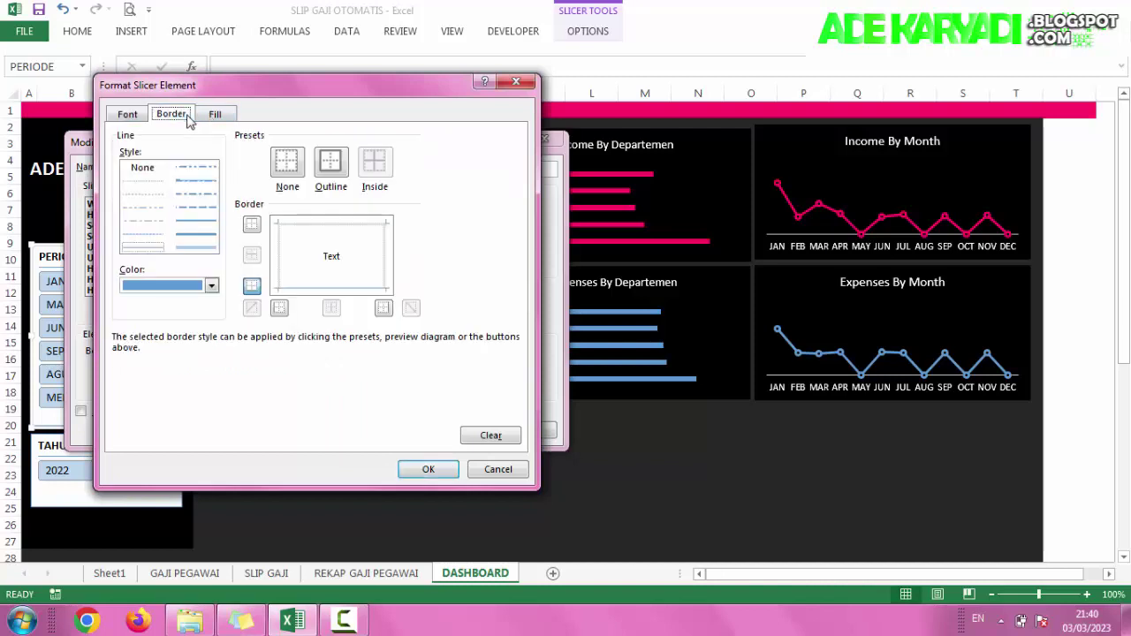
pyautogui.click(212, 286)
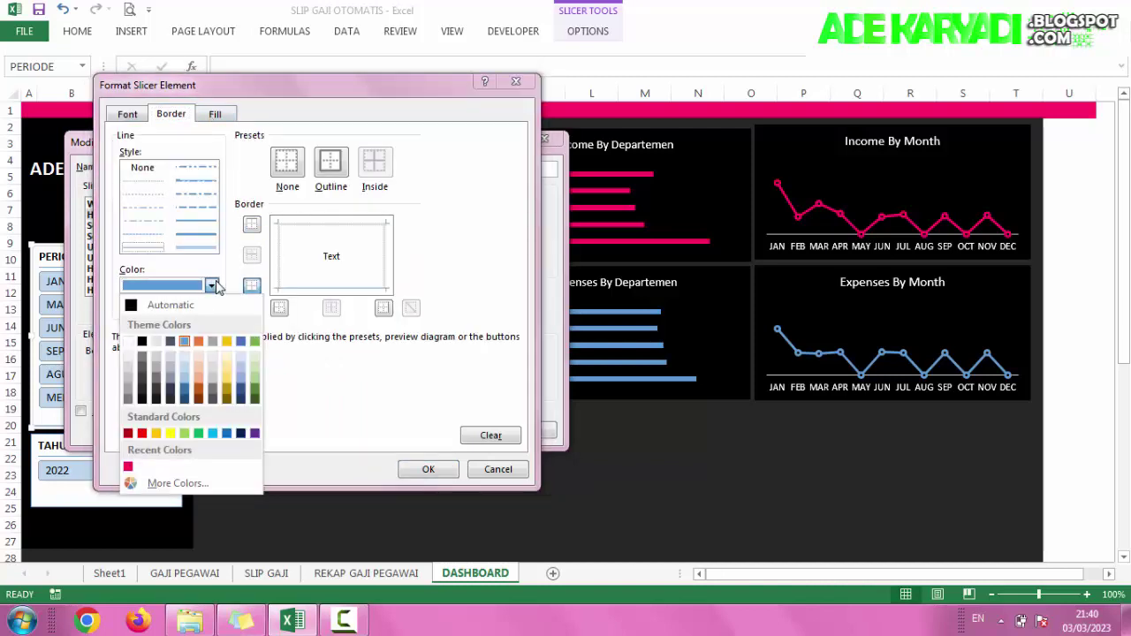
pyautogui.click(129, 465)
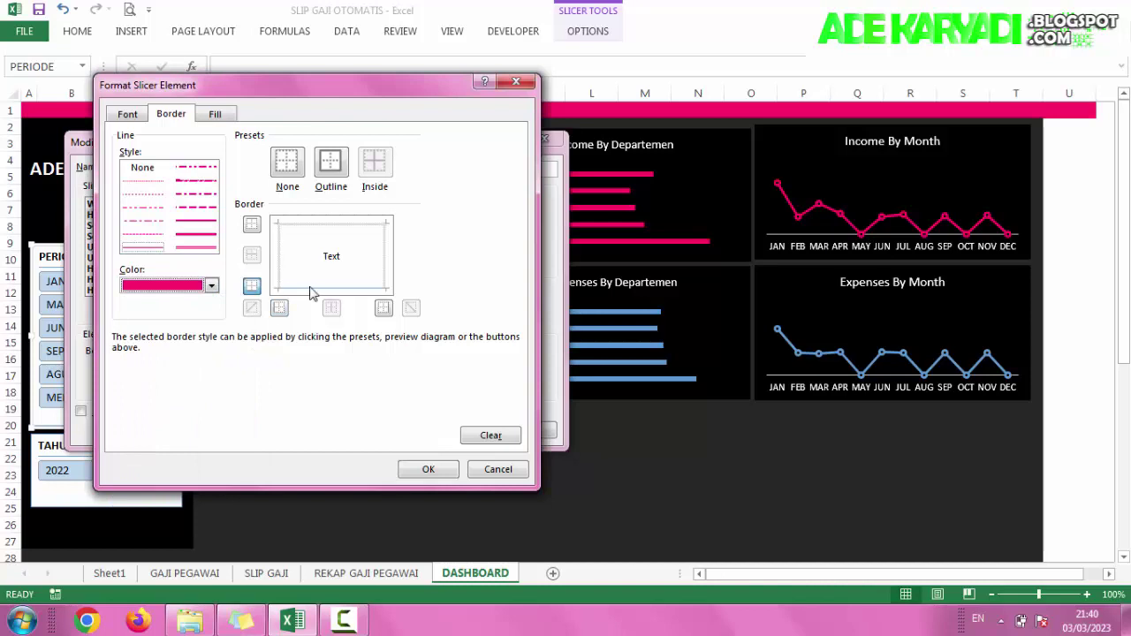
pyautogui.click(306, 289)
pyautogui.click(445, 471)
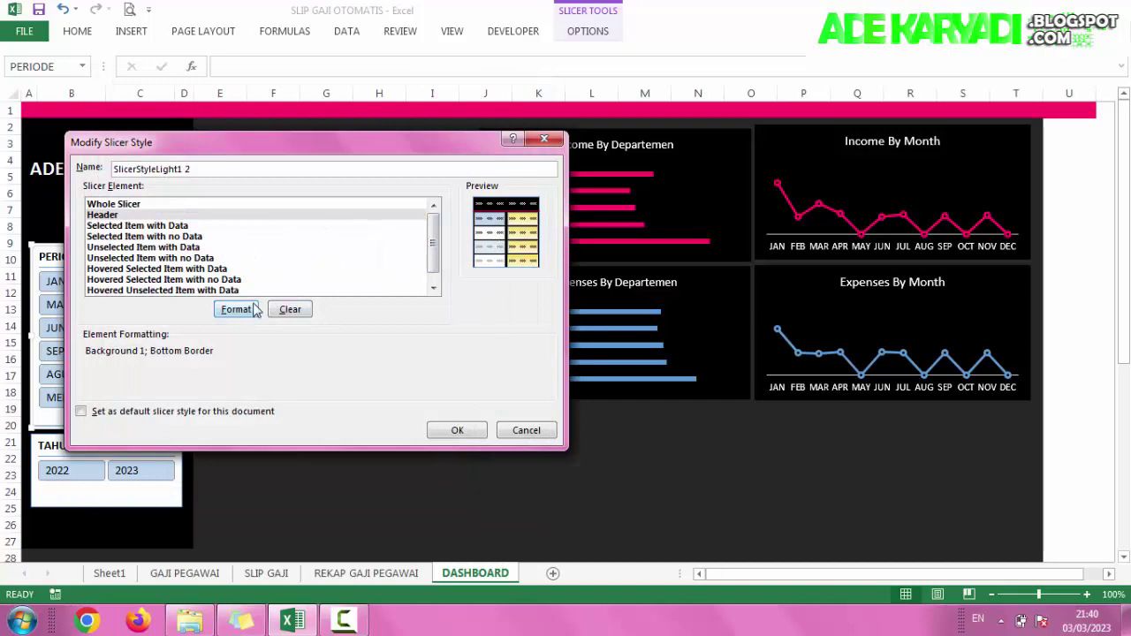
# Step: Fill the Selected Item with Data element with pink, using the same pink pattern colour
pyautogui.click(187, 228)
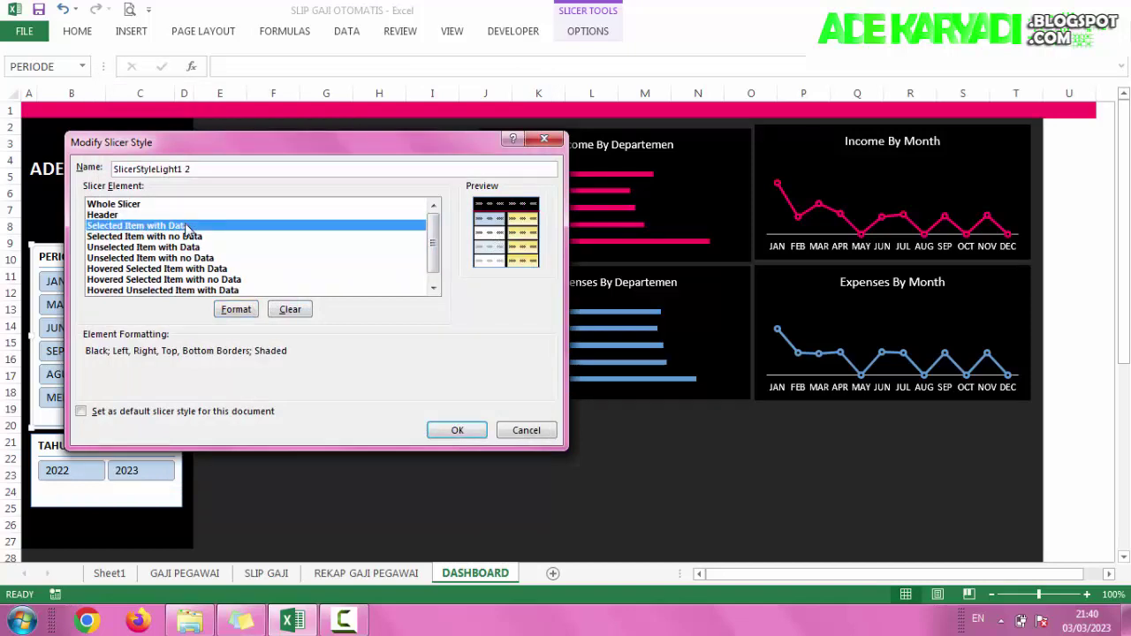
pyautogui.click(237, 313)
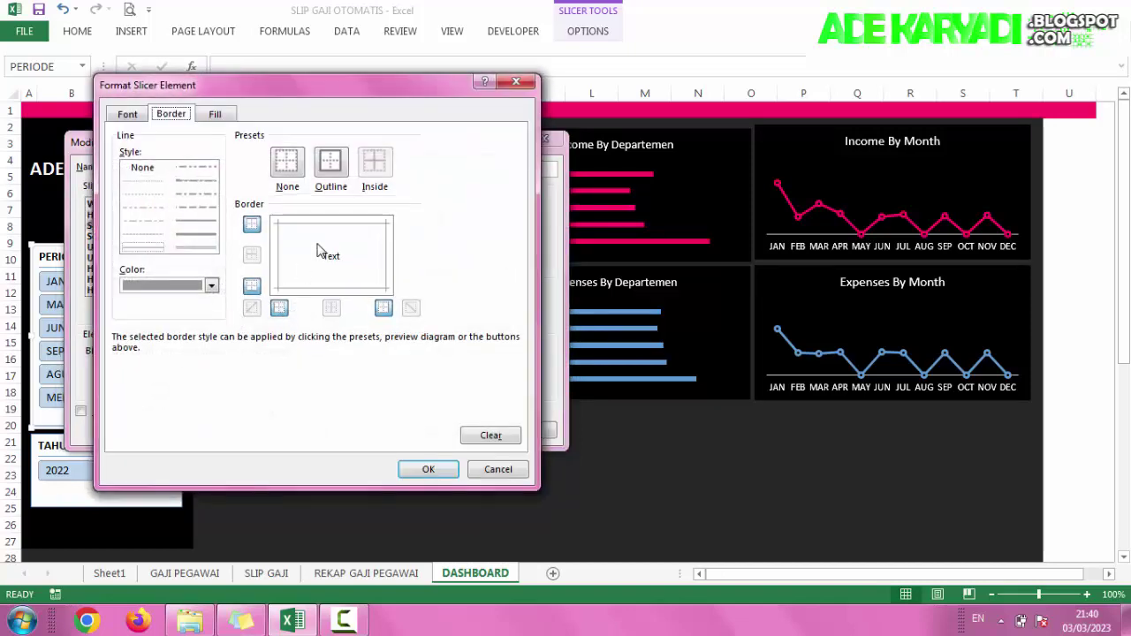
pyautogui.click(127, 114)
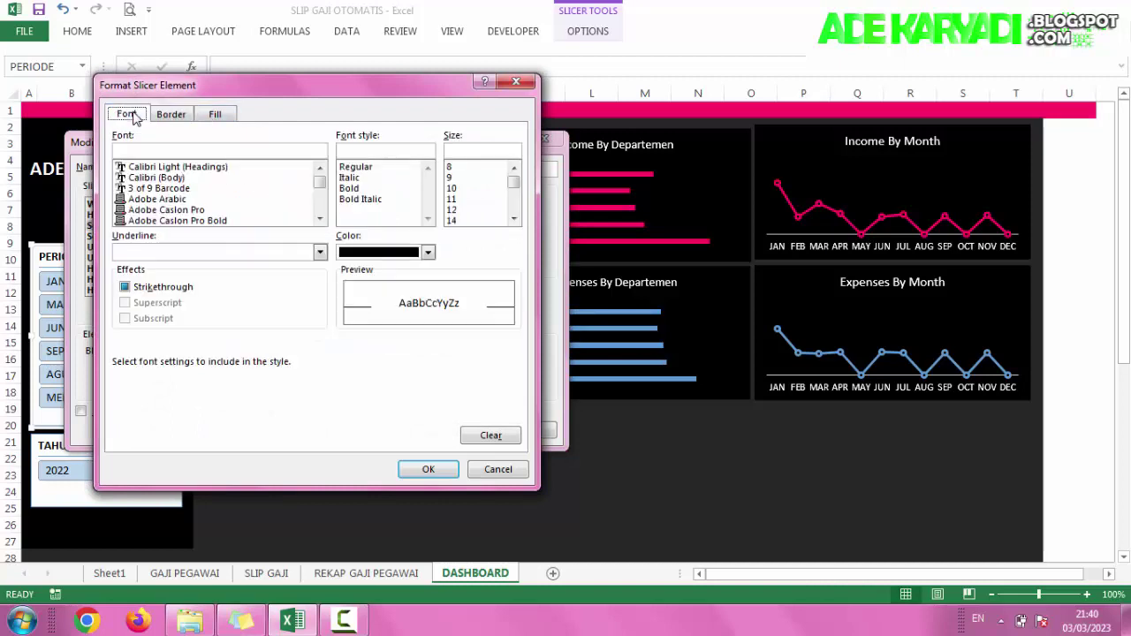
pyautogui.click(216, 115)
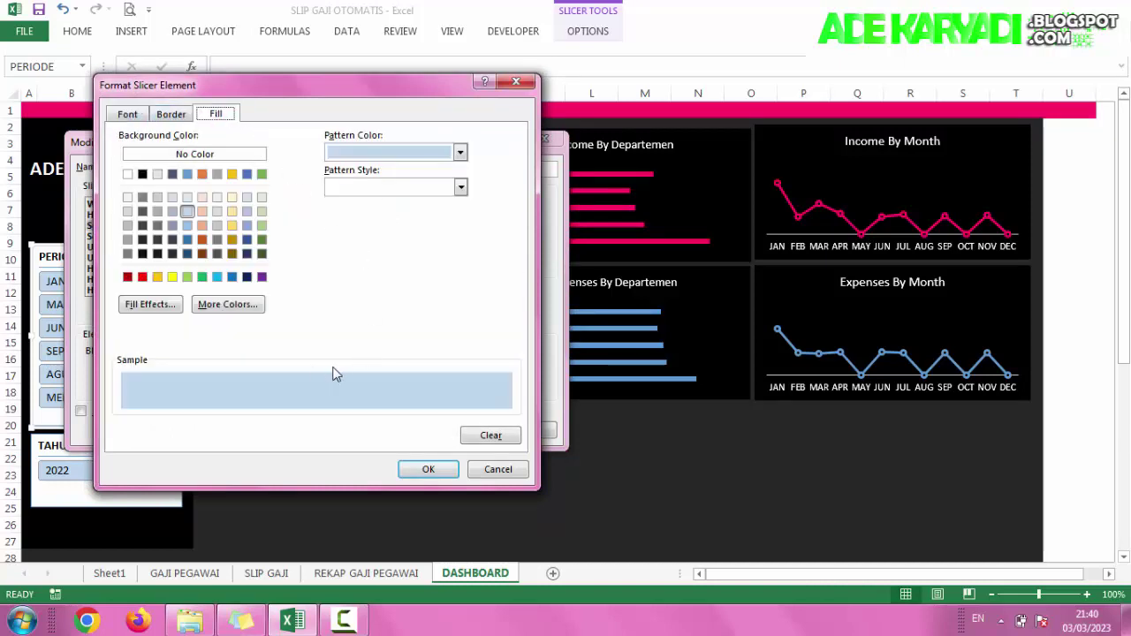
pyautogui.click(213, 307)
pyautogui.click(217, 172)
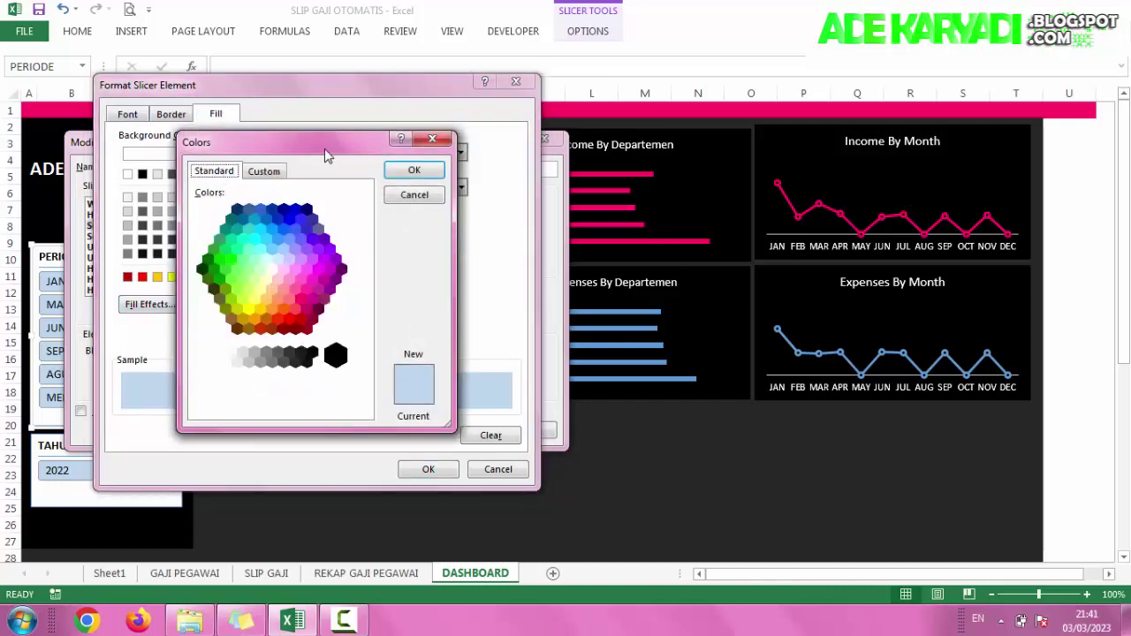
pyautogui.moveTo(325, 145); pyautogui.dragTo(358, 152)
pyautogui.click(336, 309)
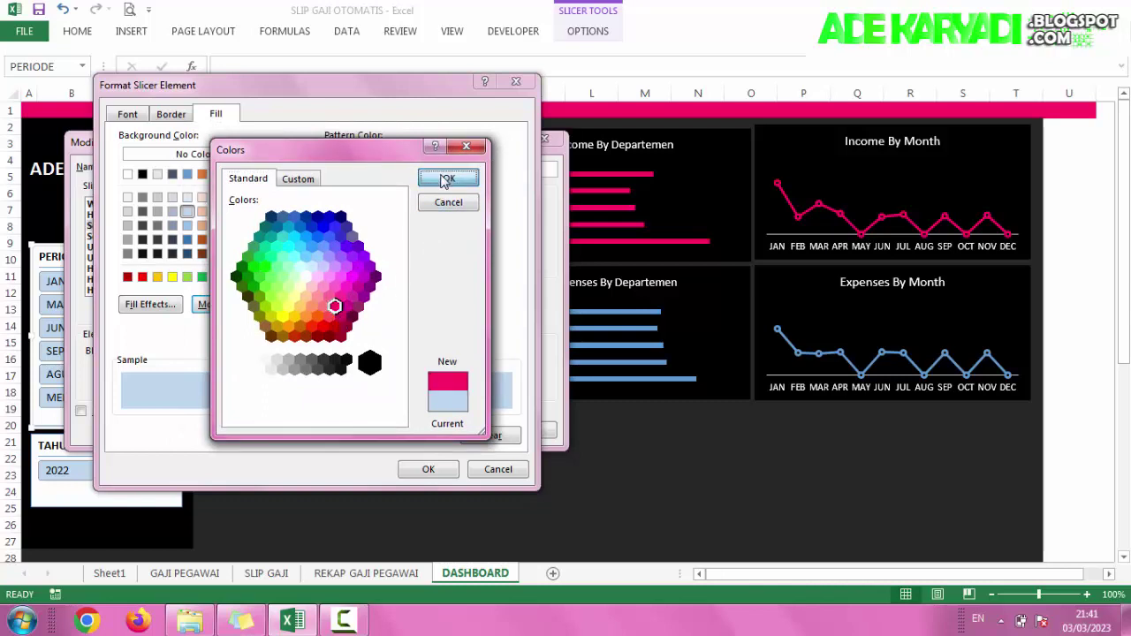
pyautogui.click(445, 178)
pyautogui.click(459, 153)
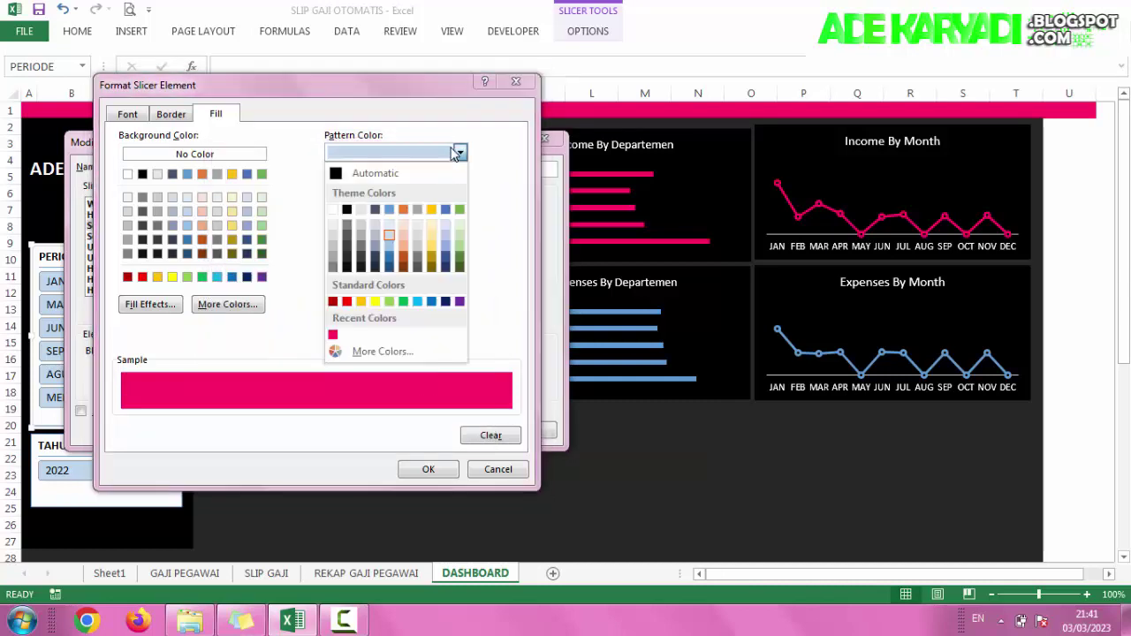
pyautogui.click(334, 336)
pyautogui.click(416, 468)
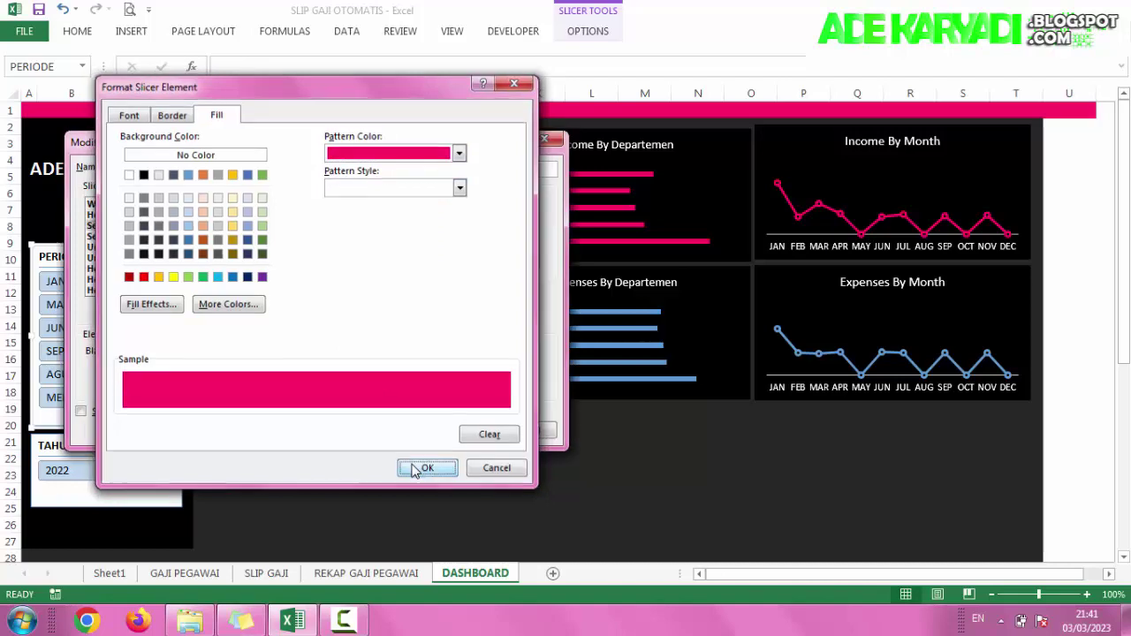
# Step: Save the custom slicer style and apply it to the PERIODE slicer
pyautogui.click(454, 430)
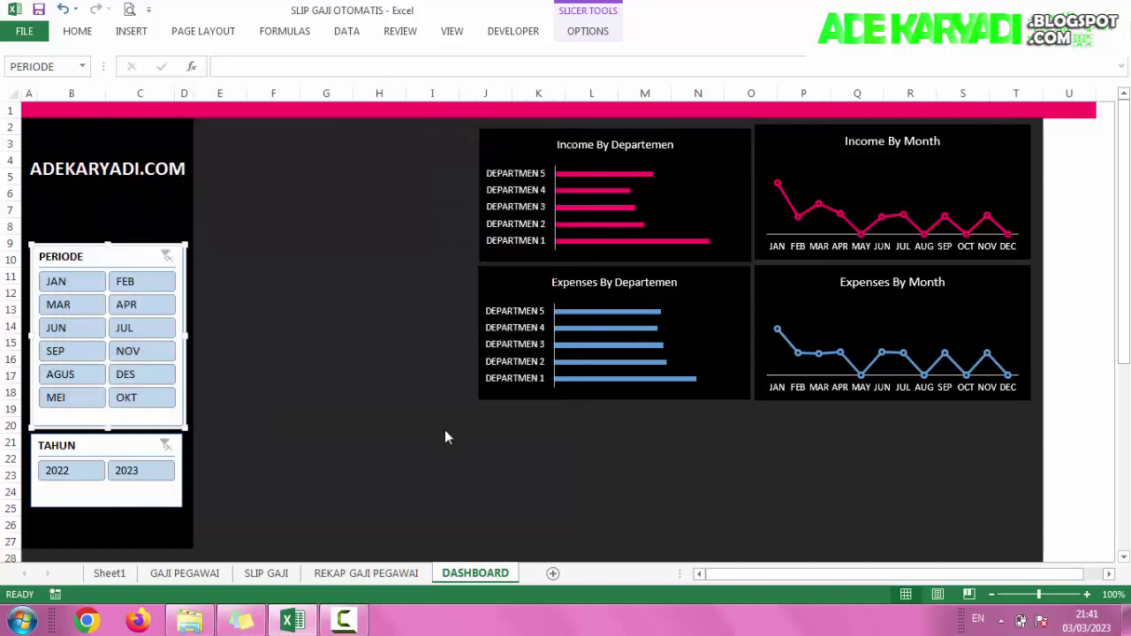
pyautogui.click(588, 31)
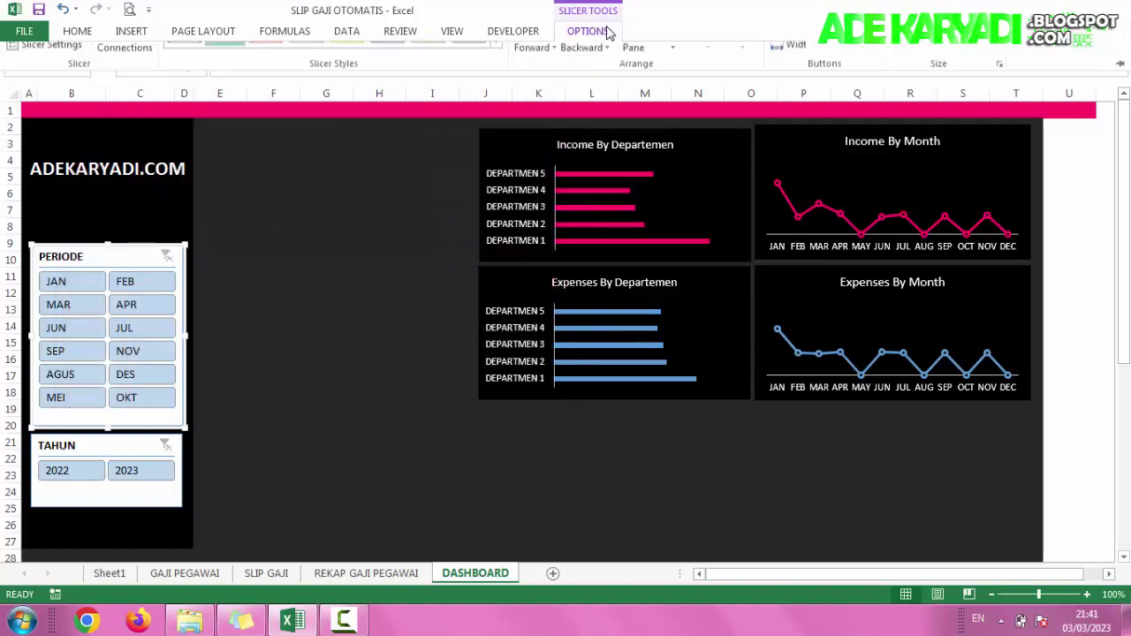
pyautogui.click(184, 71)
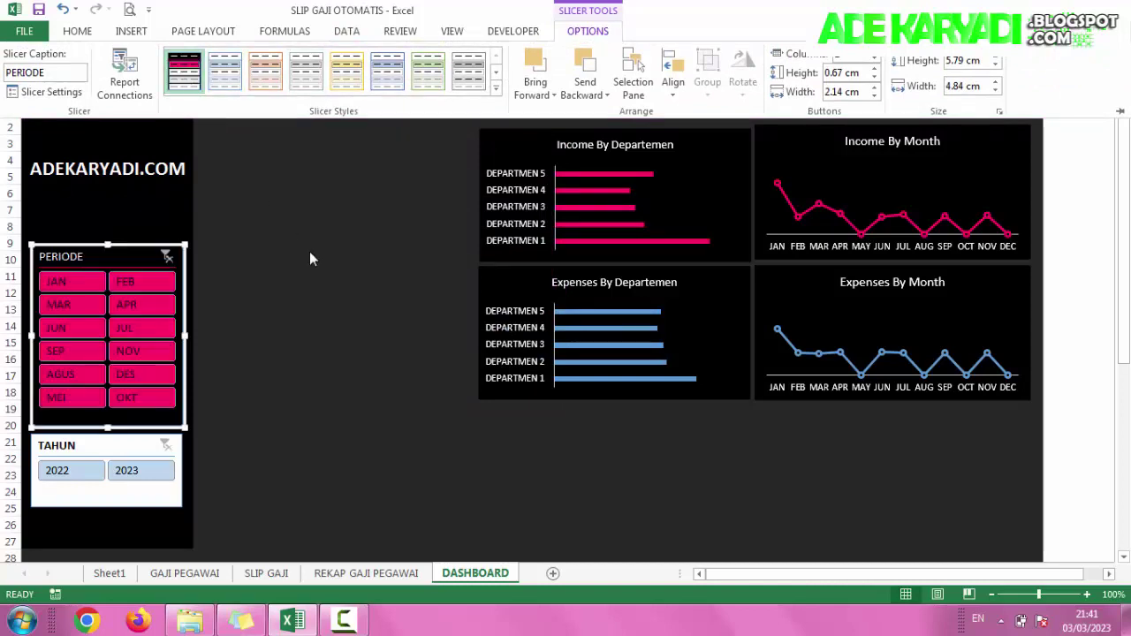
pyautogui.click(309, 255)
# Step: Duplicate the PERIODE slicer style and set its Whole Slicer borders to None
pyautogui.click(141, 287)
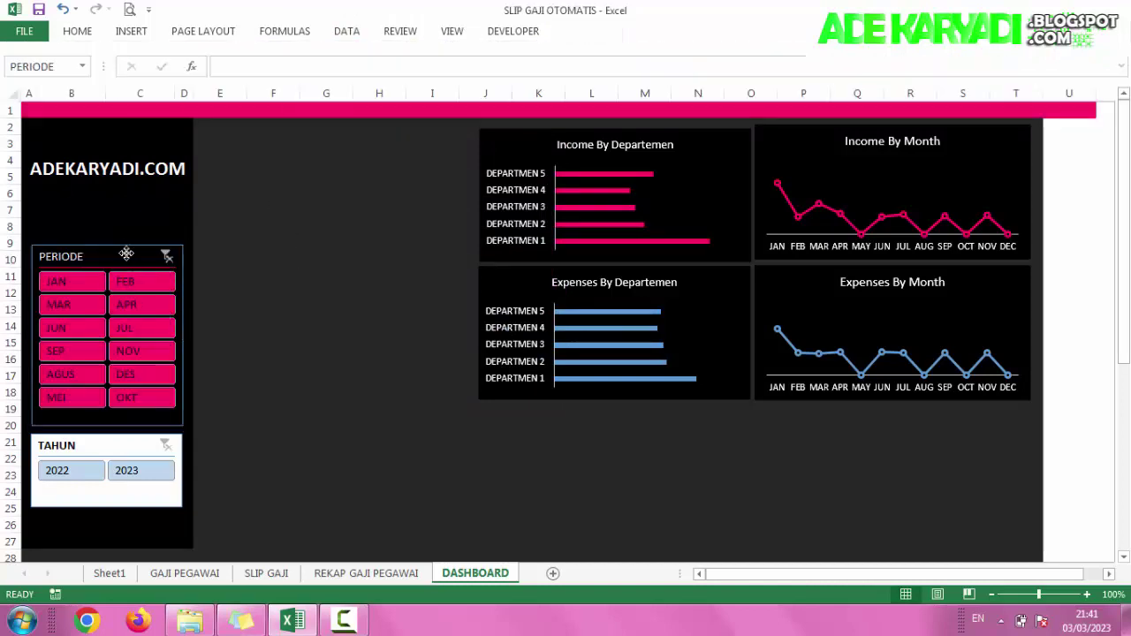
pyautogui.click(592, 33)
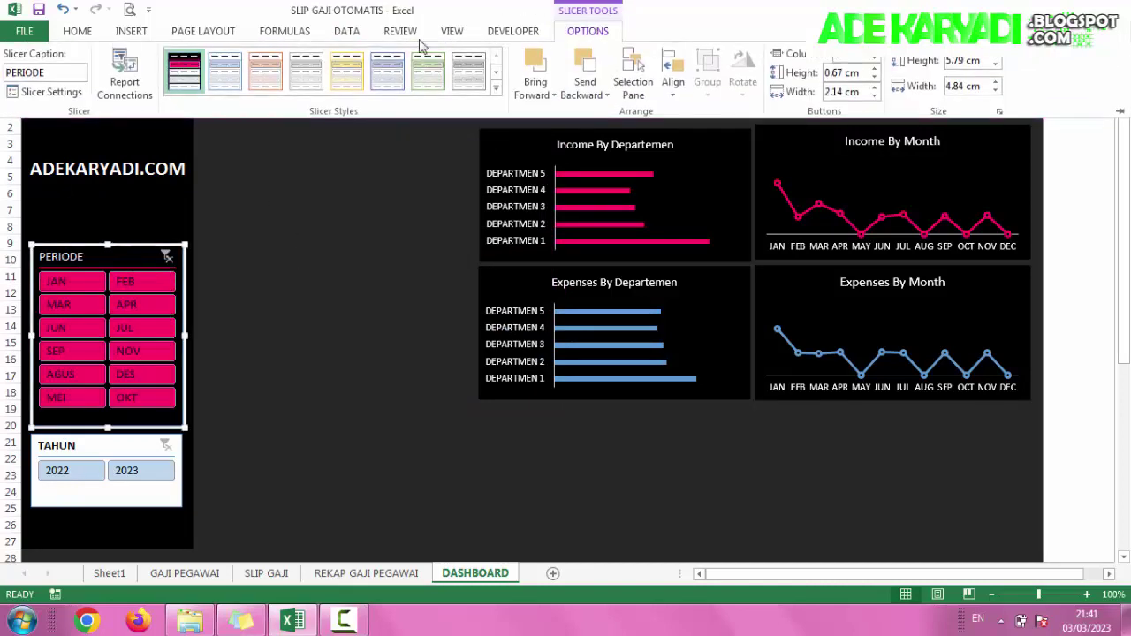
pyautogui.rightClick(188, 66)
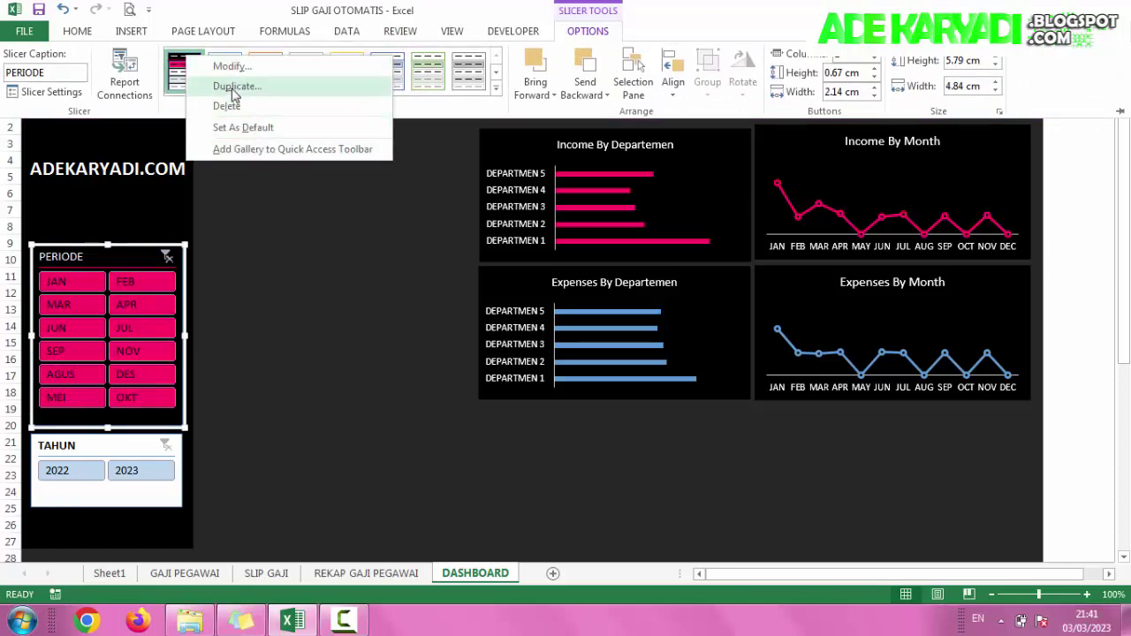
pyautogui.click(281, 125)
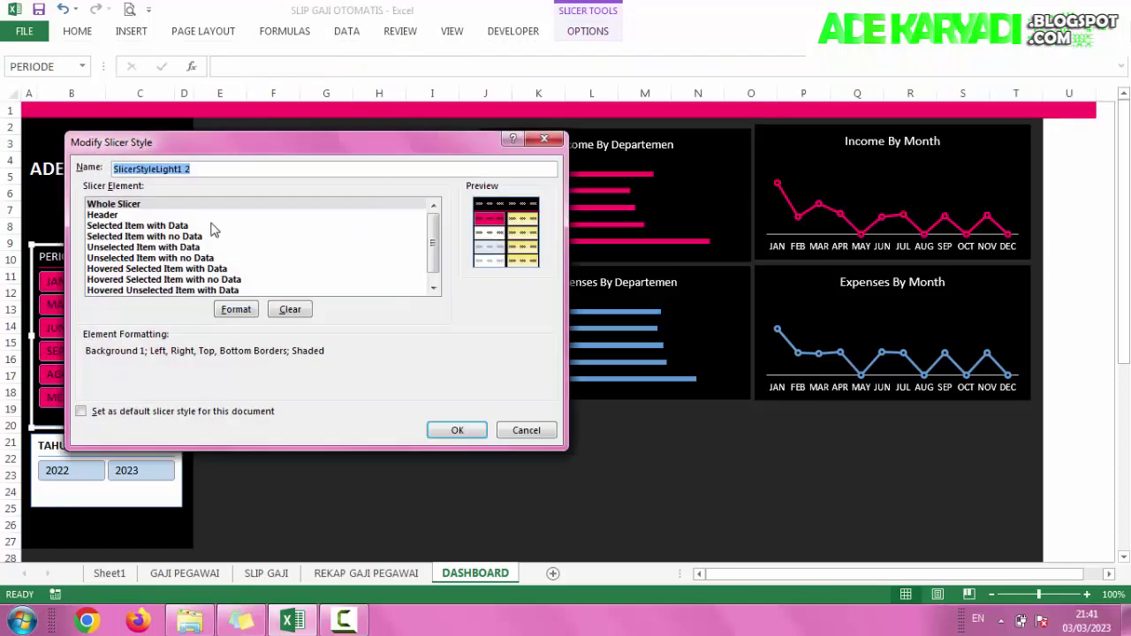
pyautogui.click(127, 215)
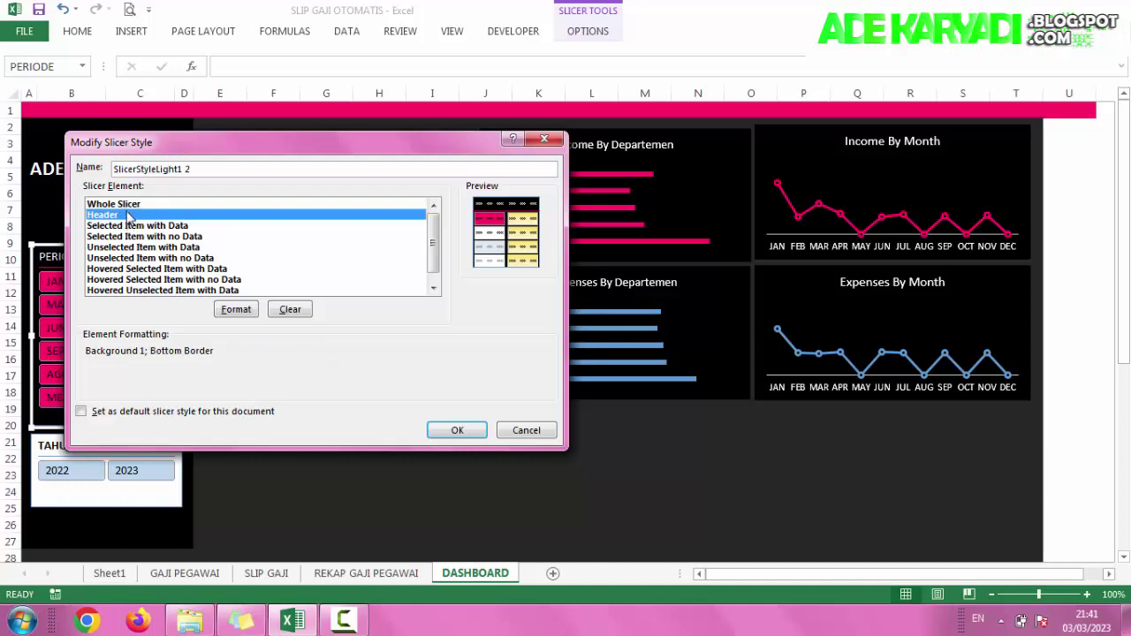
pyautogui.click(127, 206)
pyautogui.click(235, 309)
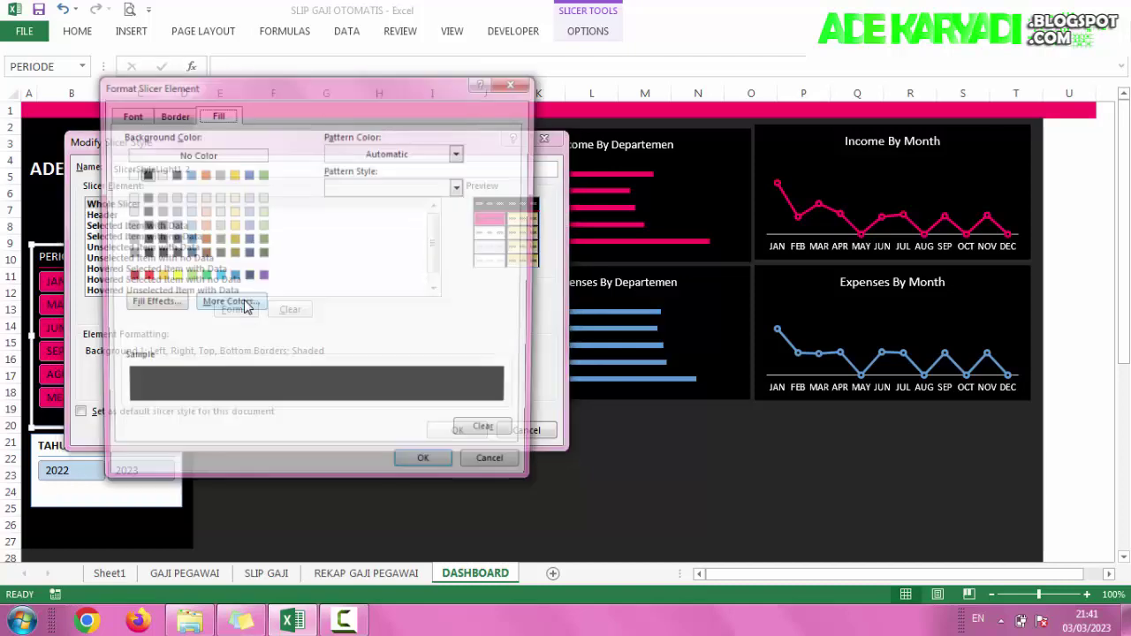
pyautogui.click(182, 117)
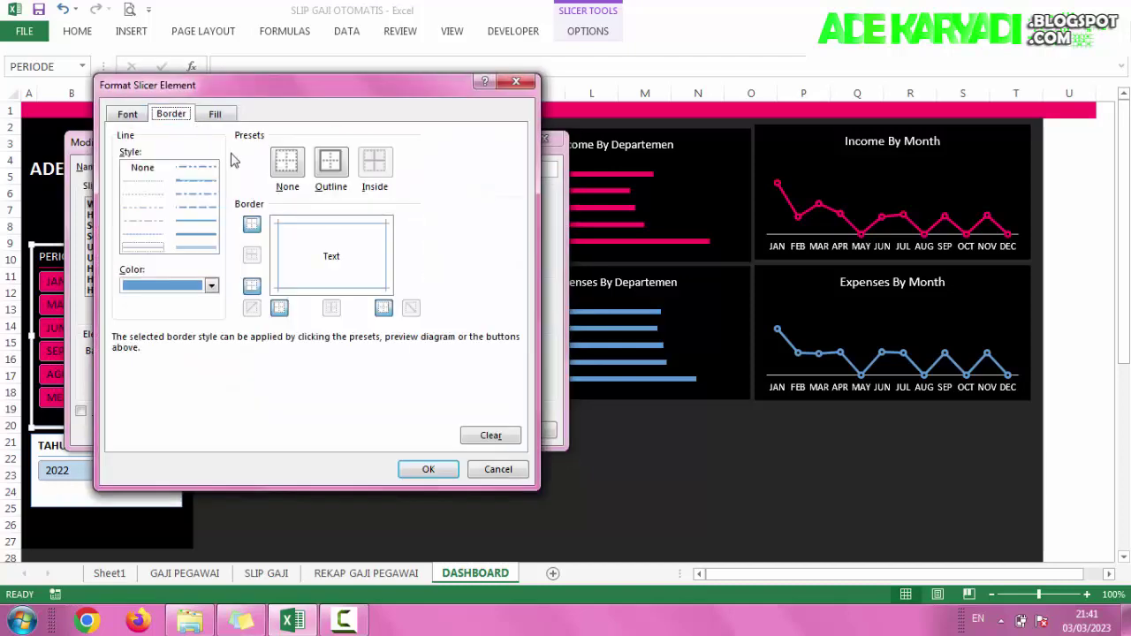
pyautogui.click(301, 175)
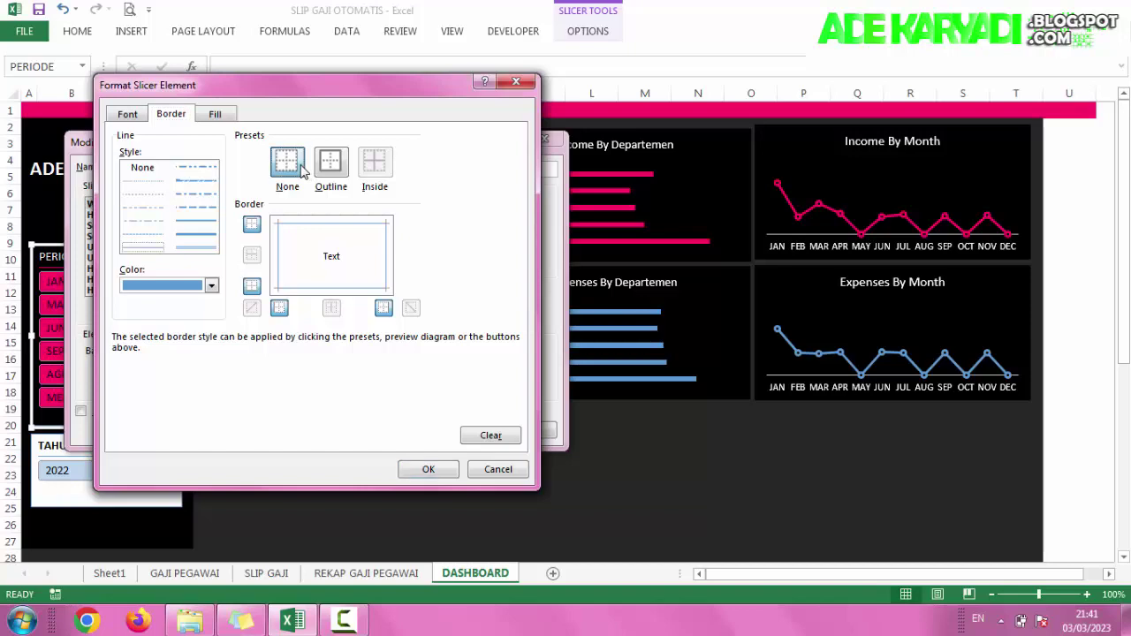
pyautogui.click(428, 469)
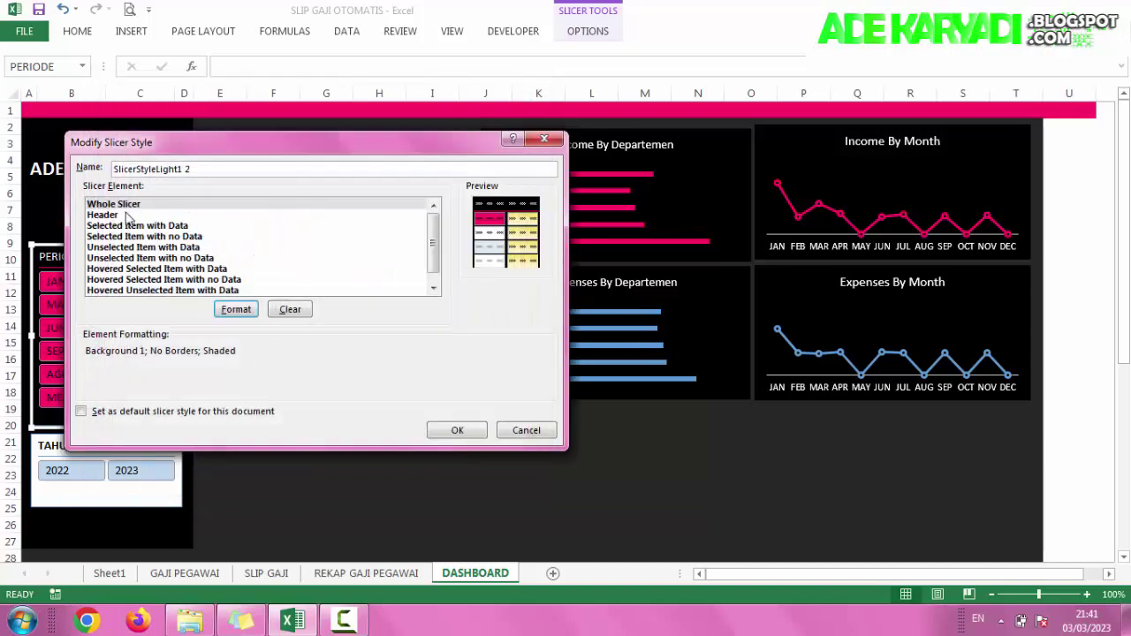
# Step: Remove the borders from the Selected Item with Data element and save the style
pyautogui.click(132, 225)
pyautogui.click(235, 310)
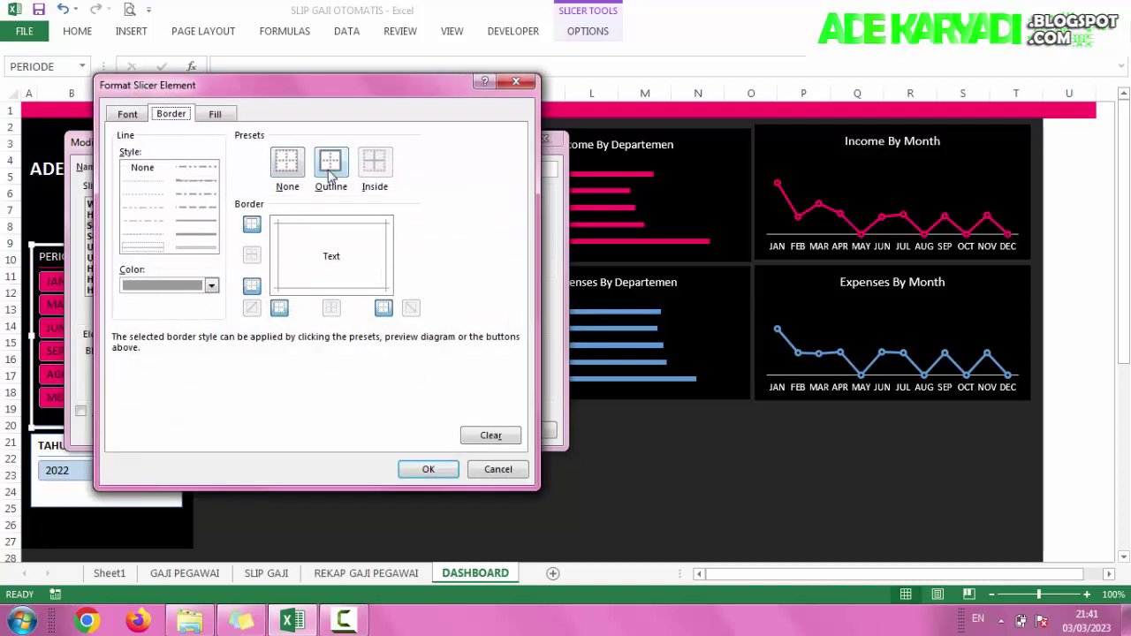
pyautogui.click(295, 176)
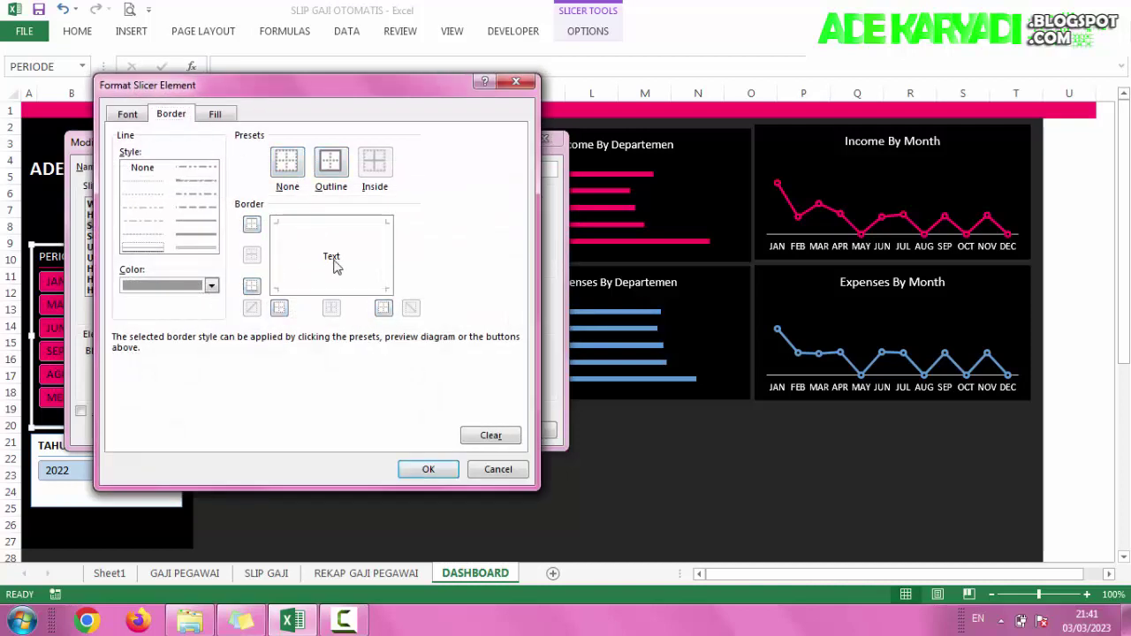
pyautogui.click(419, 468)
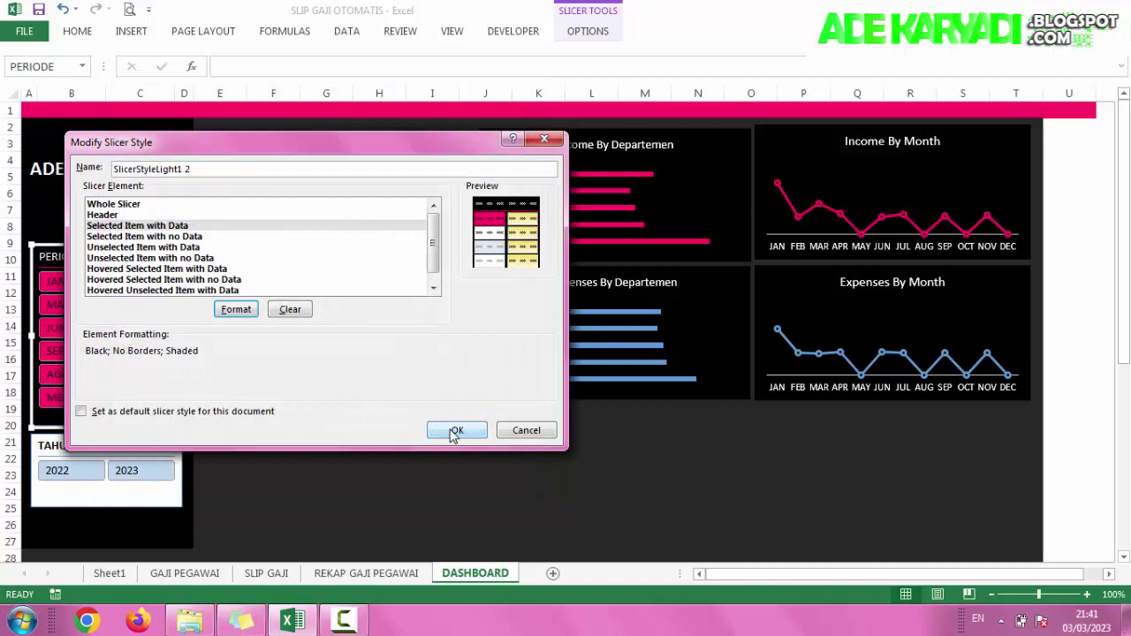
pyautogui.click(453, 430)
pyautogui.click(332, 394)
pyautogui.click(270, 314)
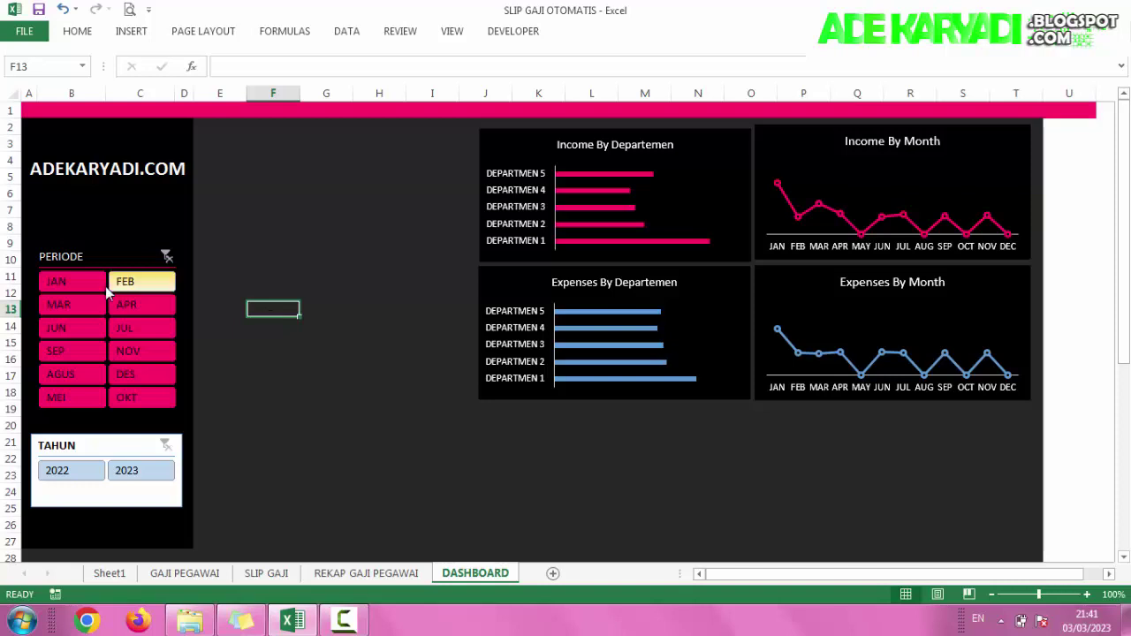
# Step: Modify the custom style so Selected Item with Data buttons have white text
pyautogui.click(110, 258)
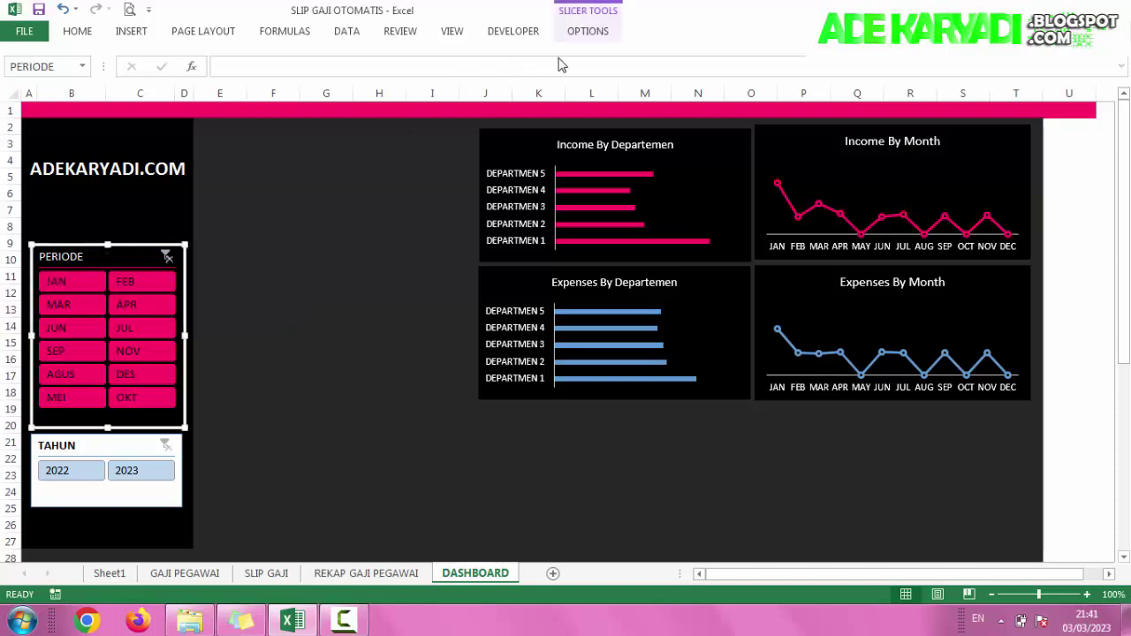
pyautogui.click(588, 31)
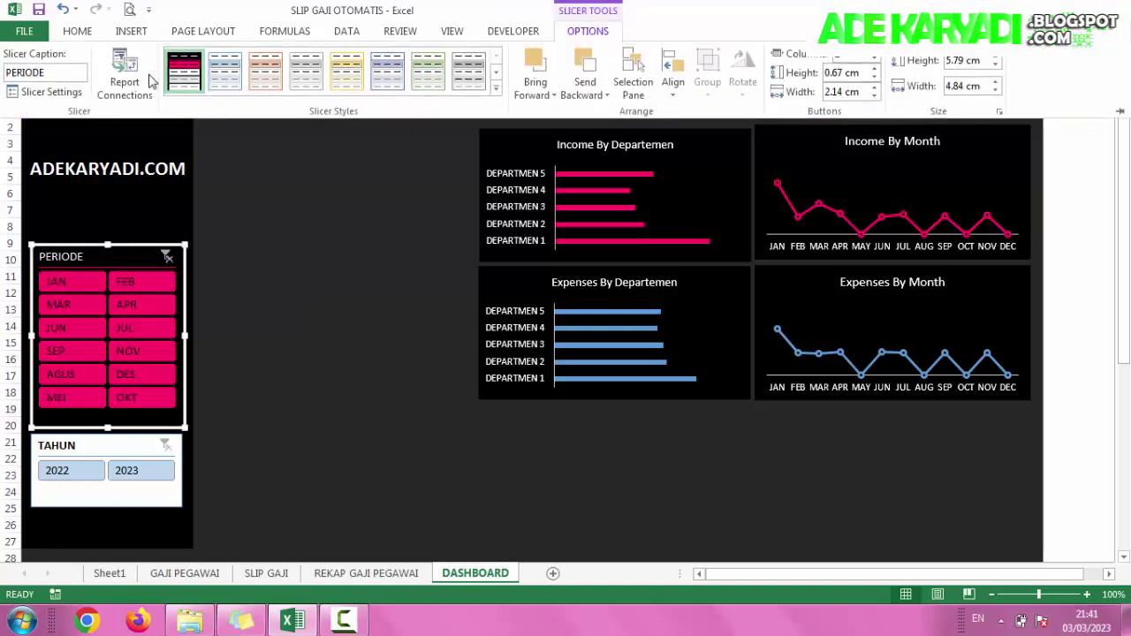
pyautogui.rightClick(196, 77)
pyautogui.click(254, 83)
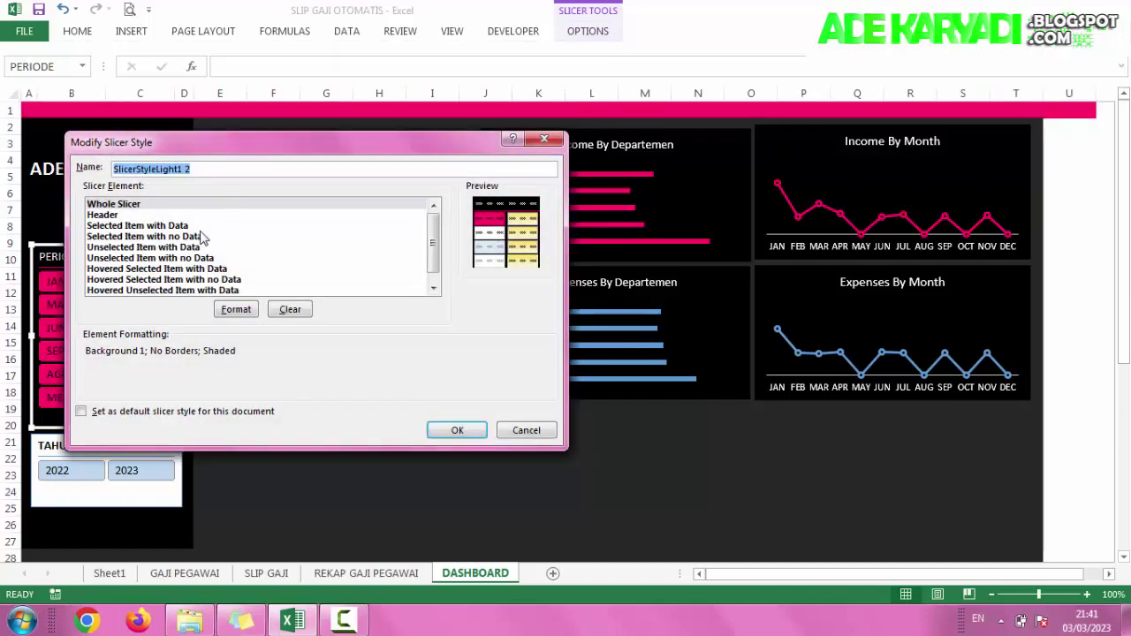
pyautogui.click(196, 227)
pyautogui.click(252, 307)
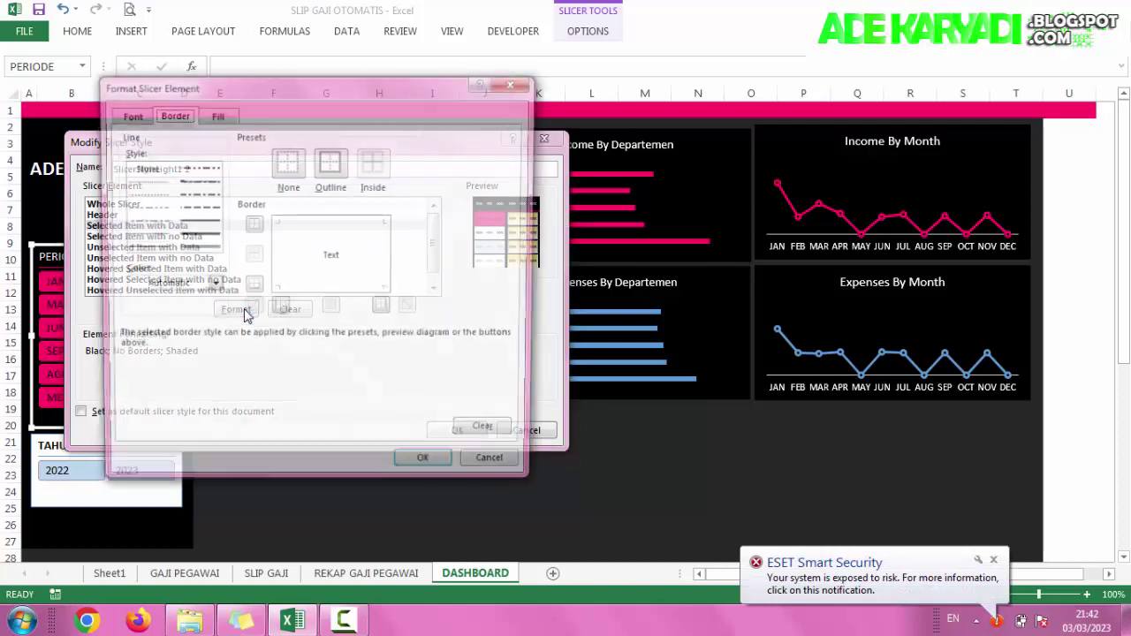
pyautogui.click(128, 116)
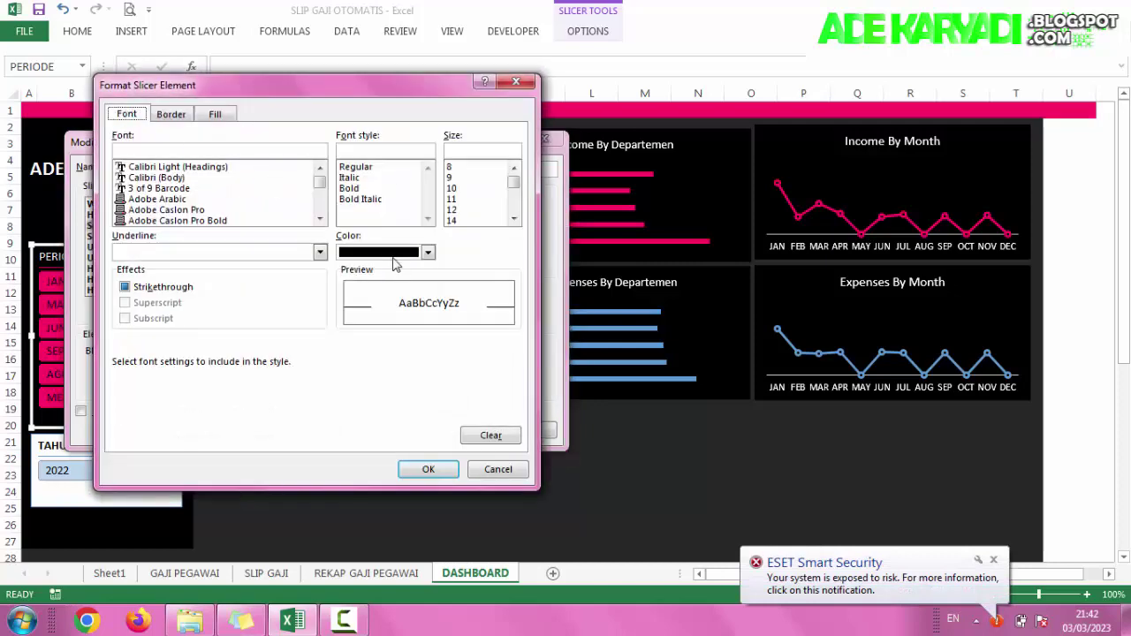
pyautogui.click(427, 253)
pyautogui.click(347, 308)
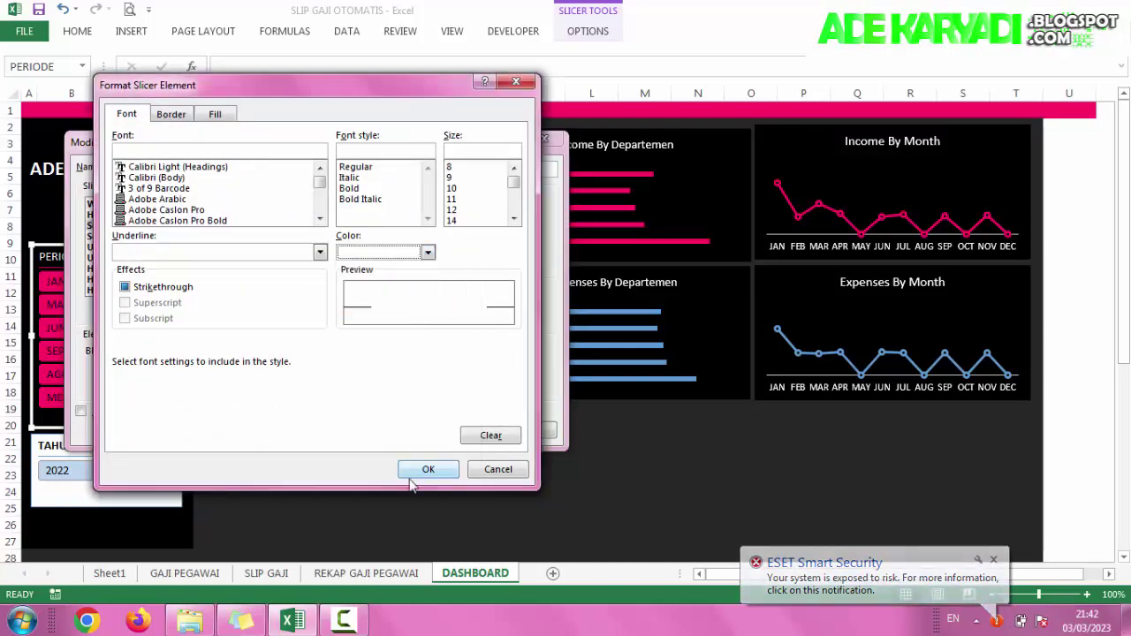
pyautogui.click(428, 471)
pyautogui.click(451, 433)
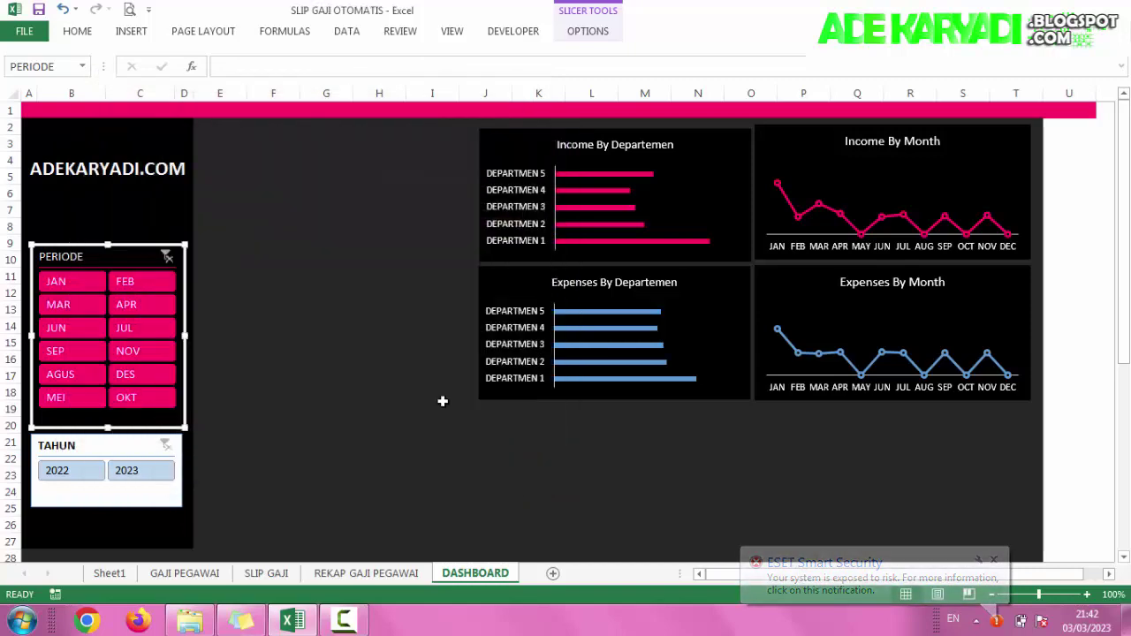
pyautogui.click(327, 397)
pyautogui.click(277, 394)
# Step: Apply the custom pink slicer style to the TAHUN slicer
pyautogui.click(161, 434)
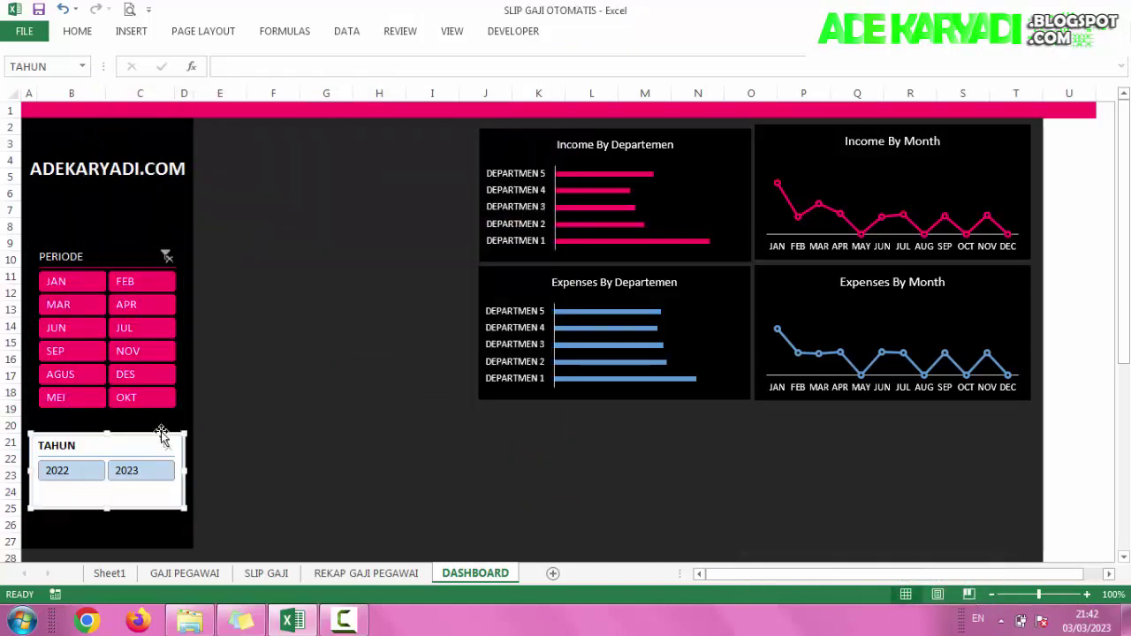
pyautogui.click(573, 31)
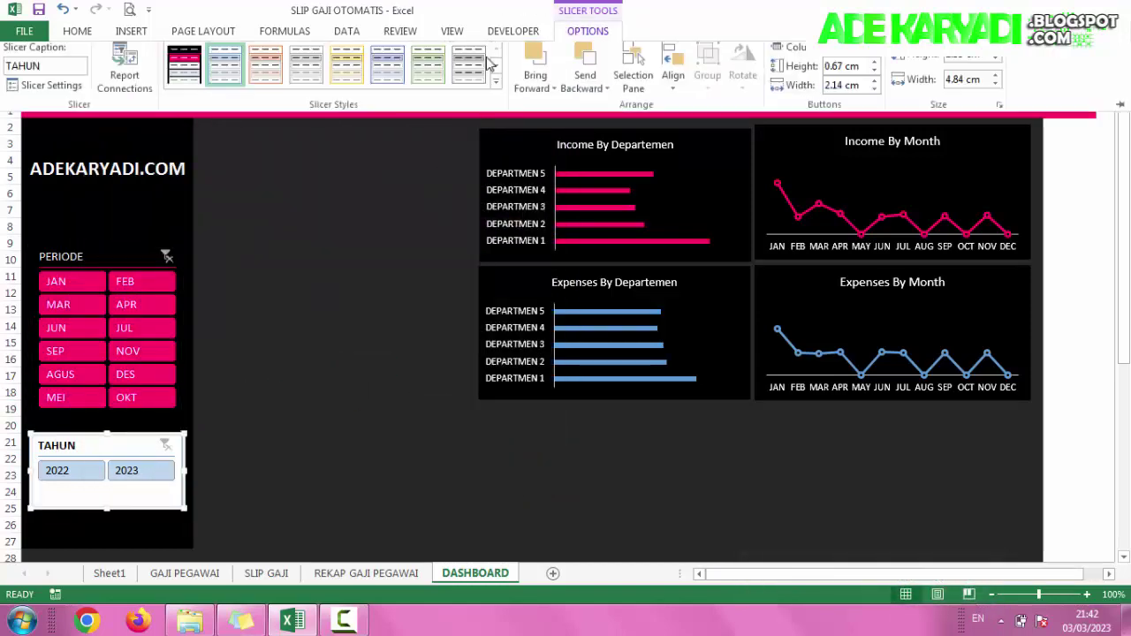
pyautogui.click(182, 71)
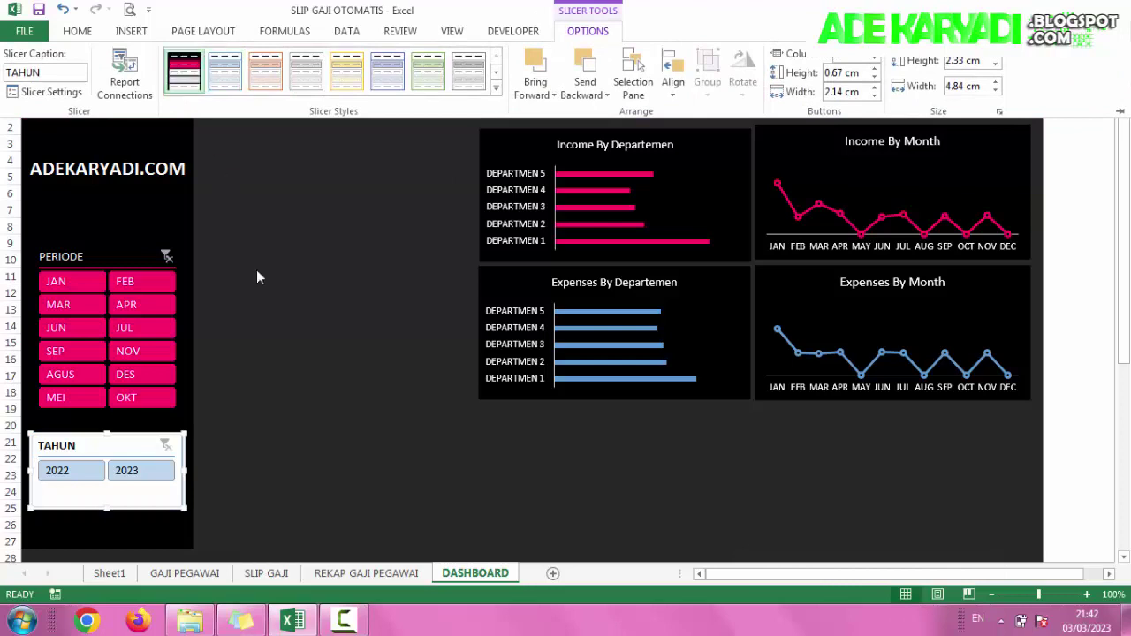
# Step: Test the APR and JUL month filters, then clear the month filter
pyautogui.click(115, 306)
pyautogui.click(119, 329)
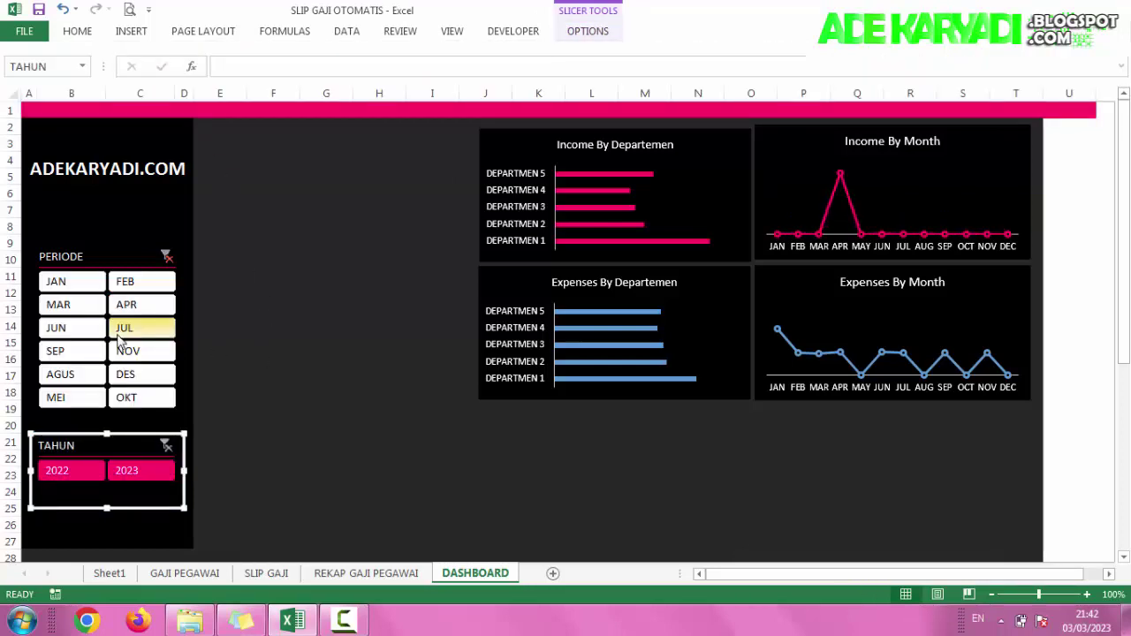
pyautogui.click(166, 257)
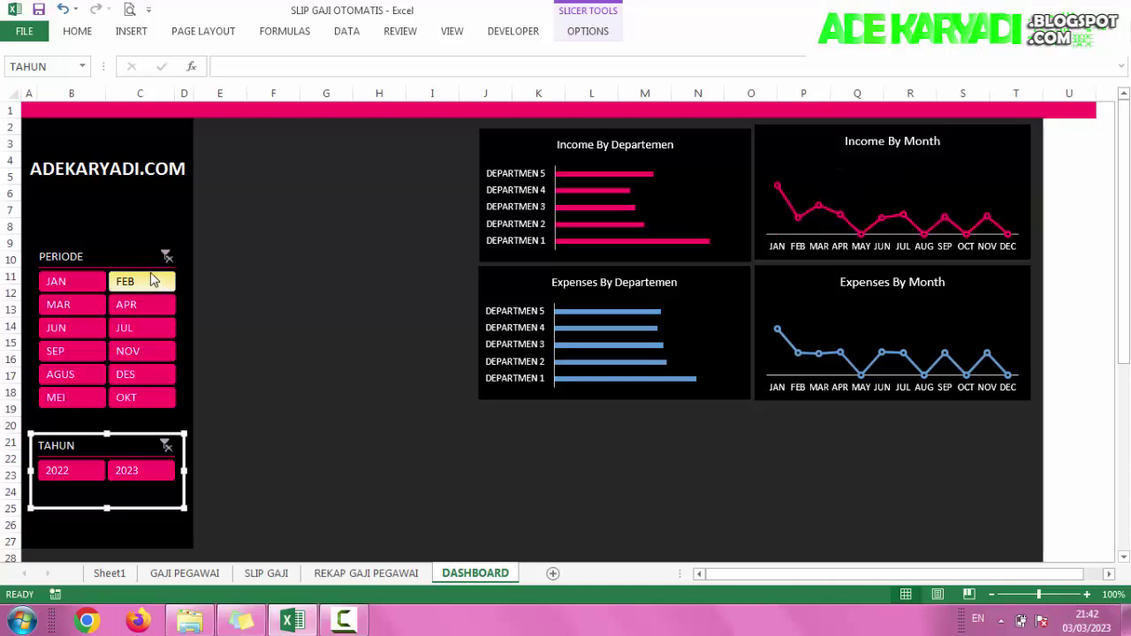
# Step: Connect the PERIODE slicer to PivotTable2, PivotTable3, PivotTable4 and PivotTable6
pyautogui.click(145, 261)
pyautogui.rightClick(146, 262)
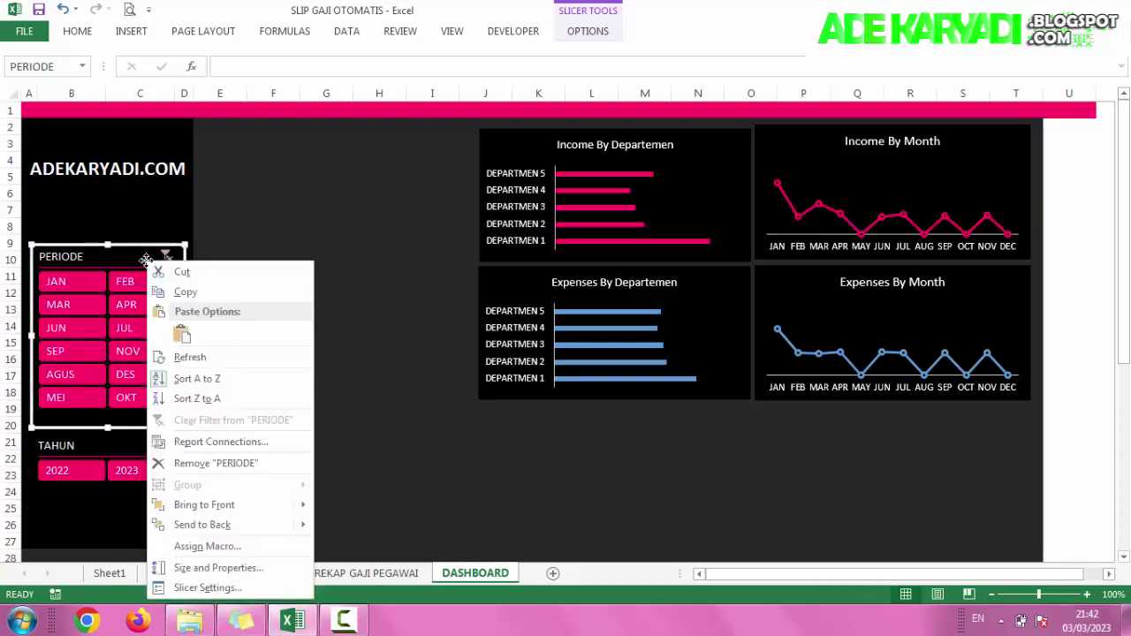
pyautogui.click(210, 449)
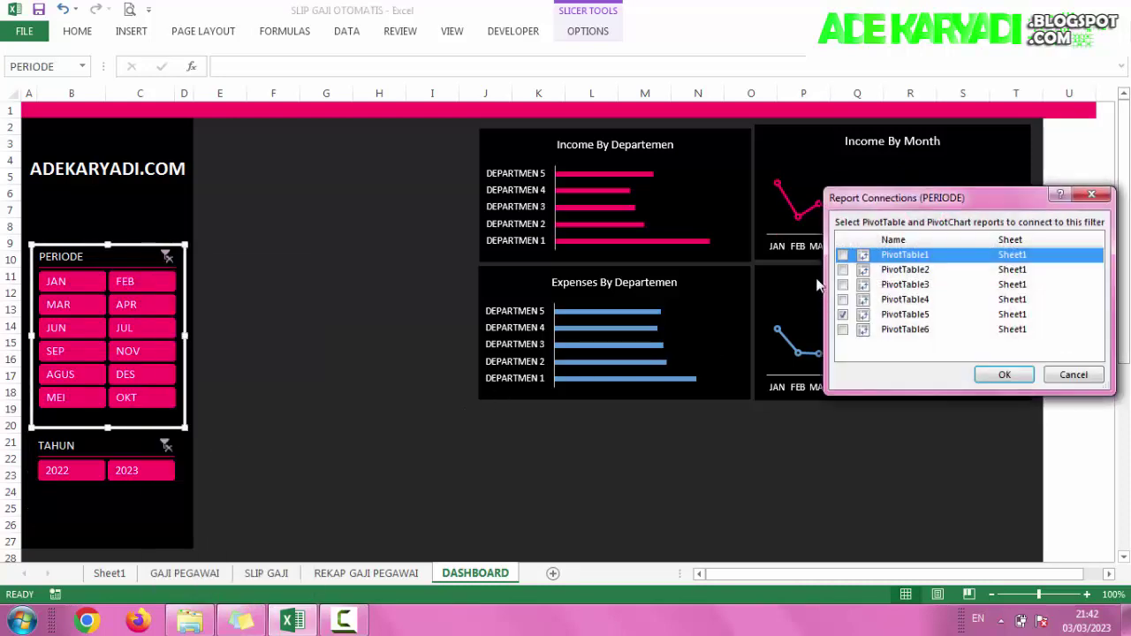
pyautogui.click(843, 270)
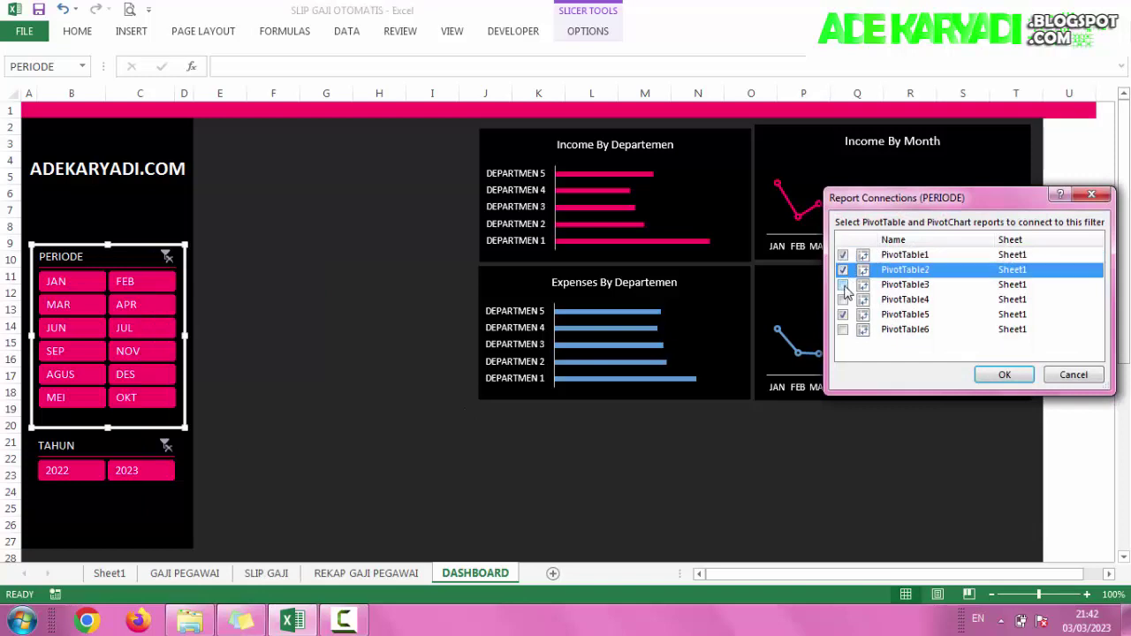
pyautogui.click(843, 285)
pyautogui.click(844, 299)
pyautogui.click(844, 329)
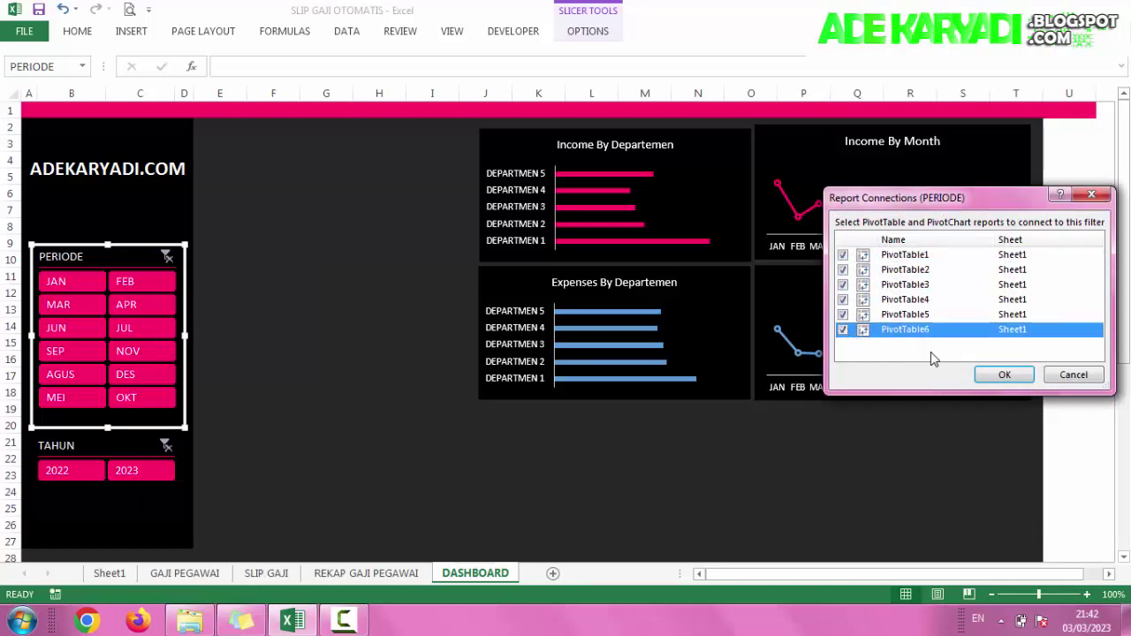
pyautogui.click(987, 369)
pyautogui.click(535, 509)
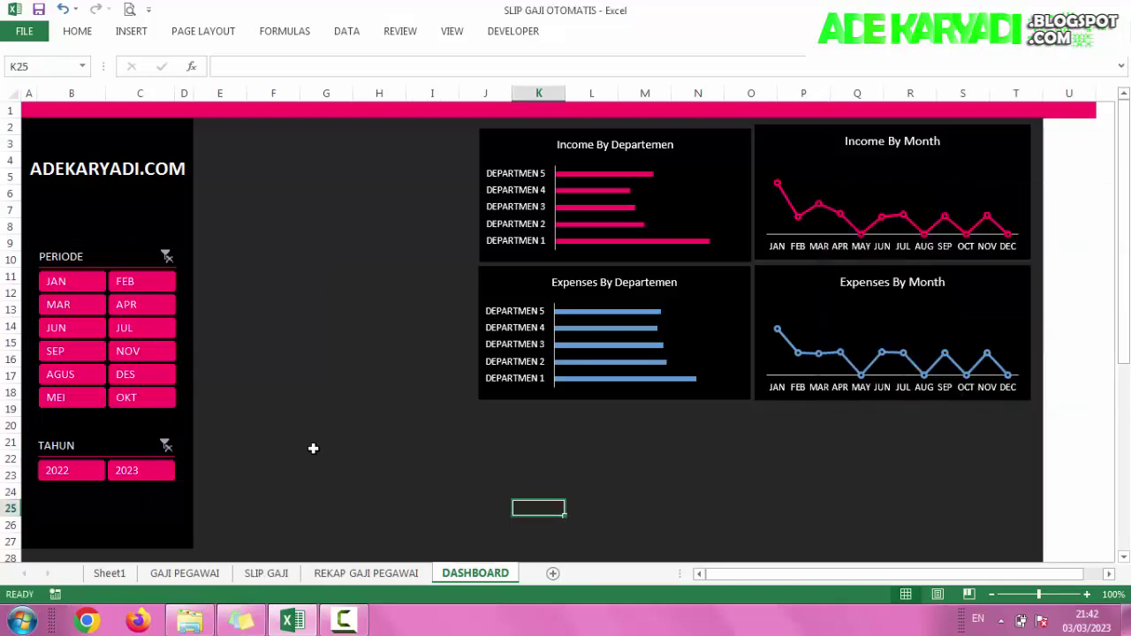
# Step: Try the April and June month filters across all charts, then clear the filter
pyautogui.click(144, 300)
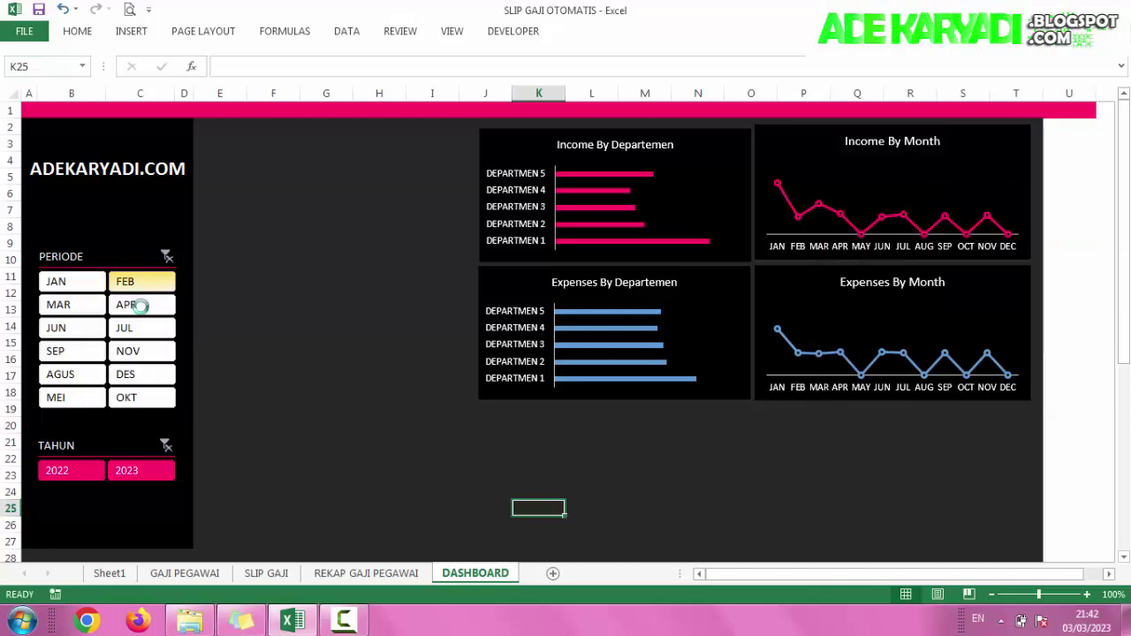
pyautogui.click(141, 351)
pyautogui.click(92, 328)
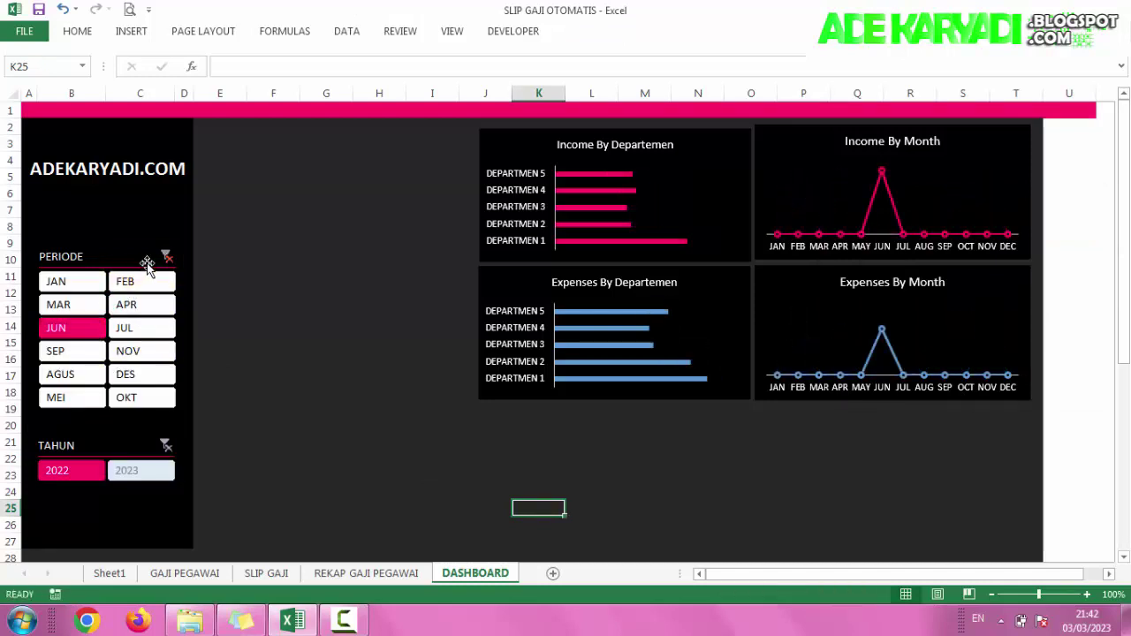
pyautogui.click(166, 256)
# Step: Clear the PERIODE slicer filter so every month shows again
pyautogui.click(371, 292)
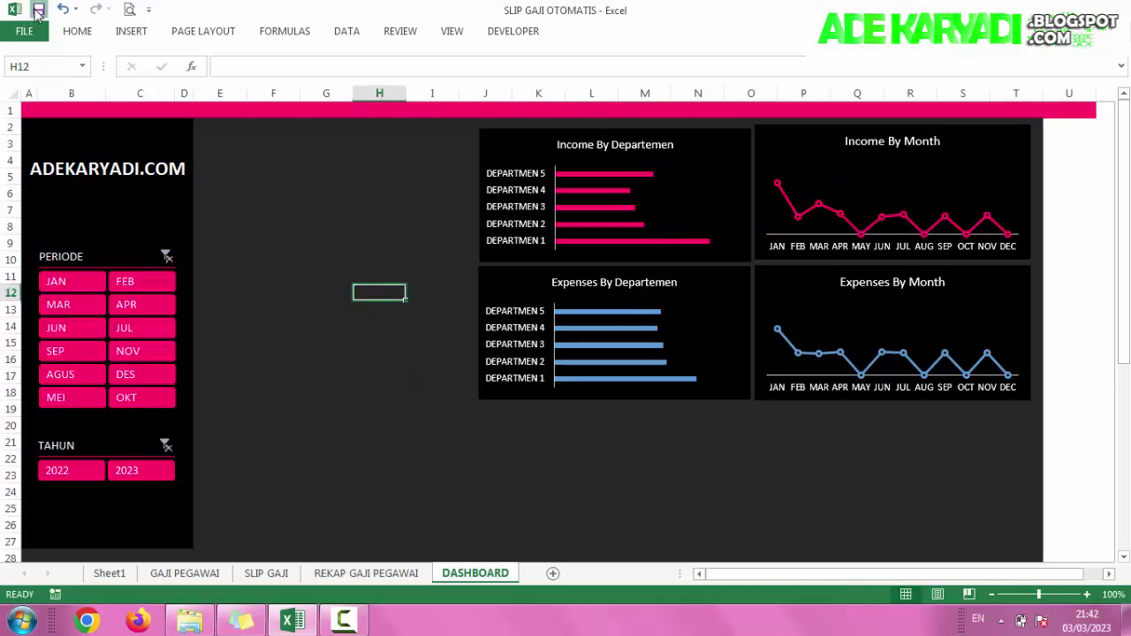
pyautogui.moveTo(234, 160); pyautogui.dragTo(389, 329)
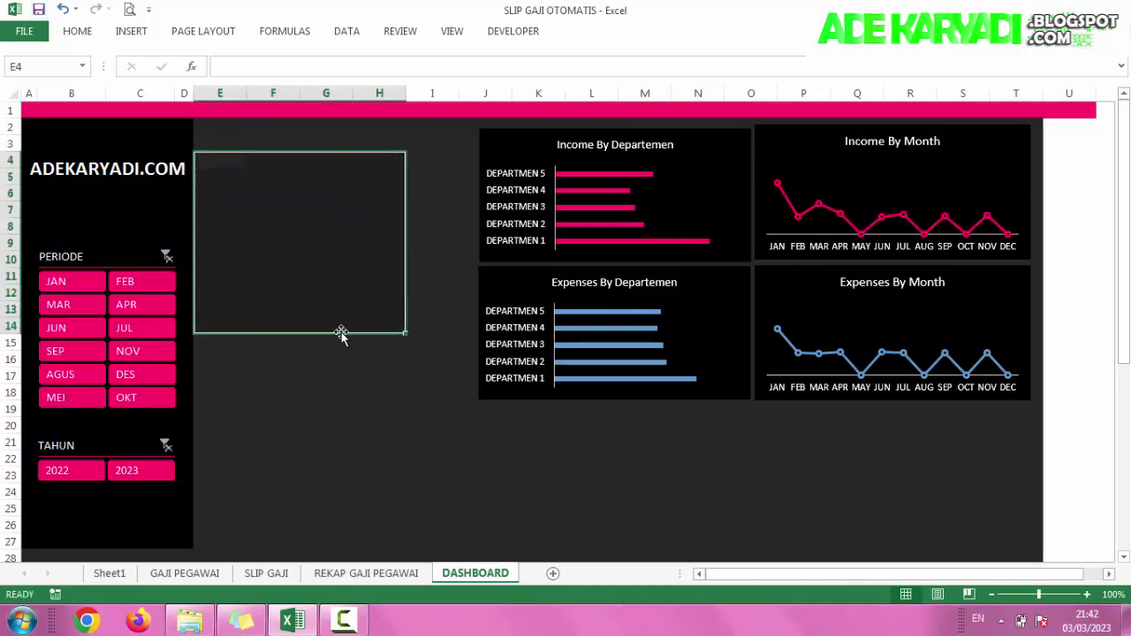
pyautogui.click(327, 276)
# Step: Draw a rectangle over cells E4 to H9 beside the month filter
pyautogui.click(74, 34)
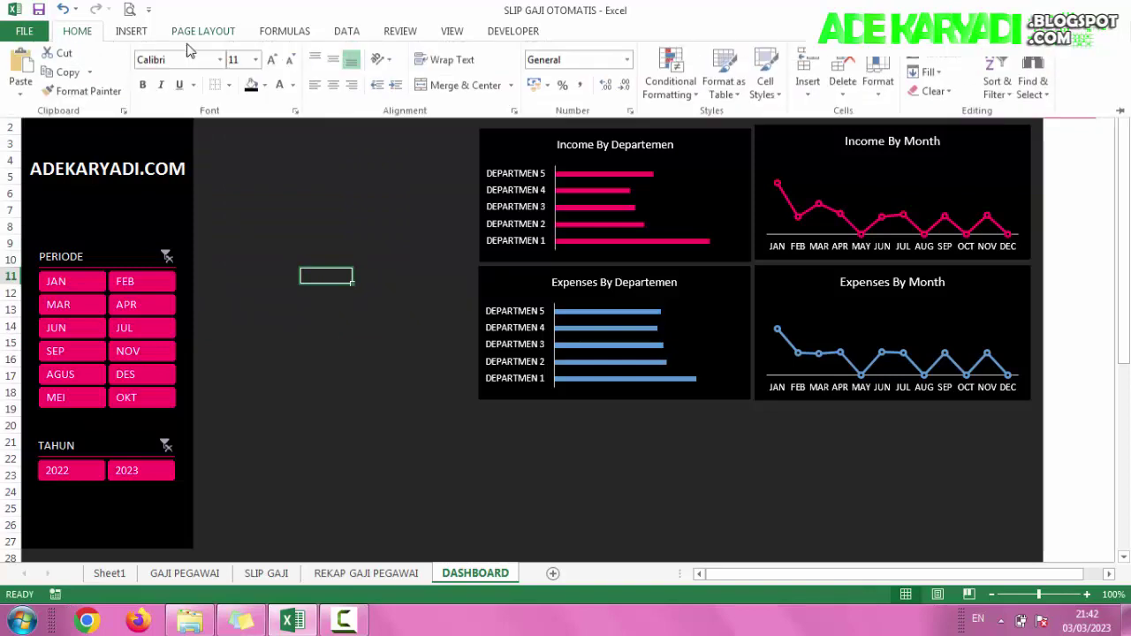
pyautogui.click(130, 35)
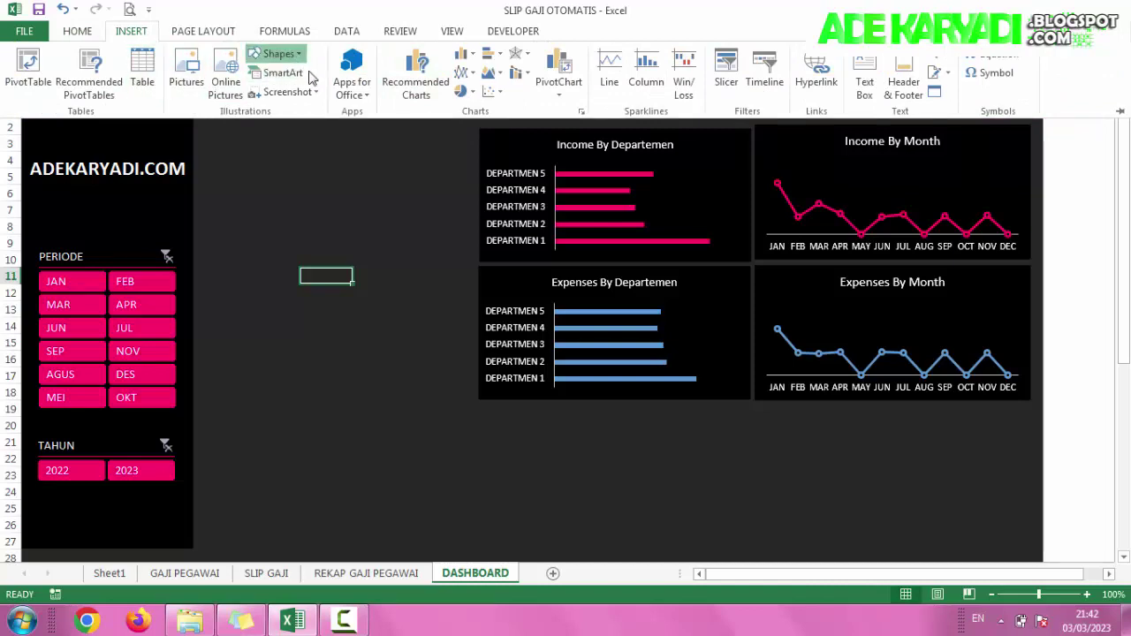
pyautogui.click(279, 54)
pyautogui.click(305, 91)
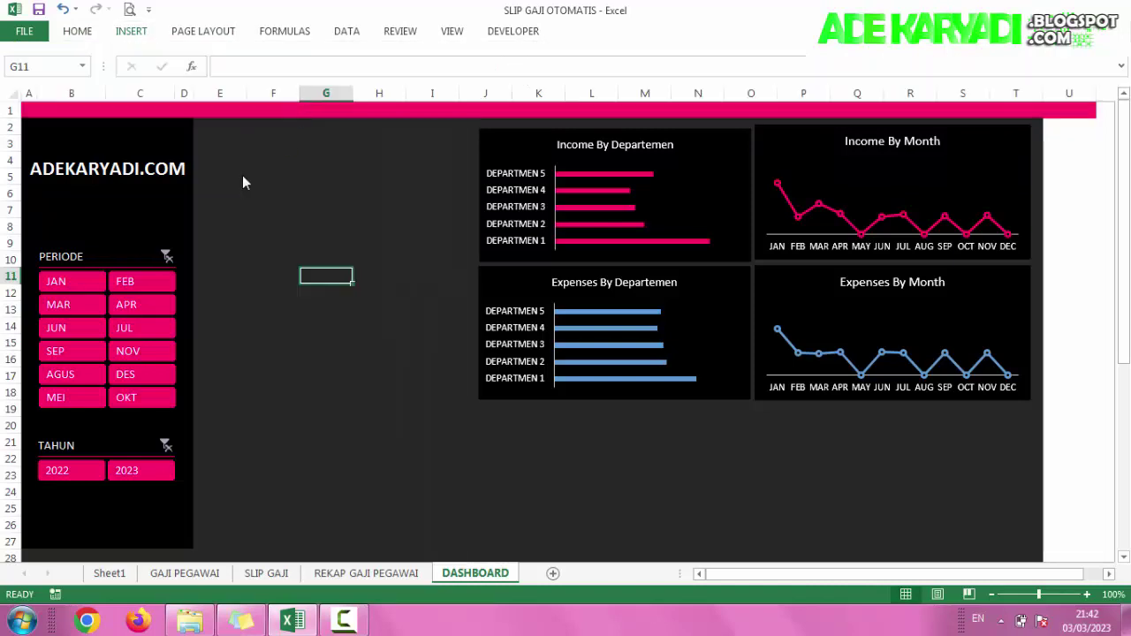
pyautogui.moveTo(225, 150); pyautogui.dragTo(375, 252)
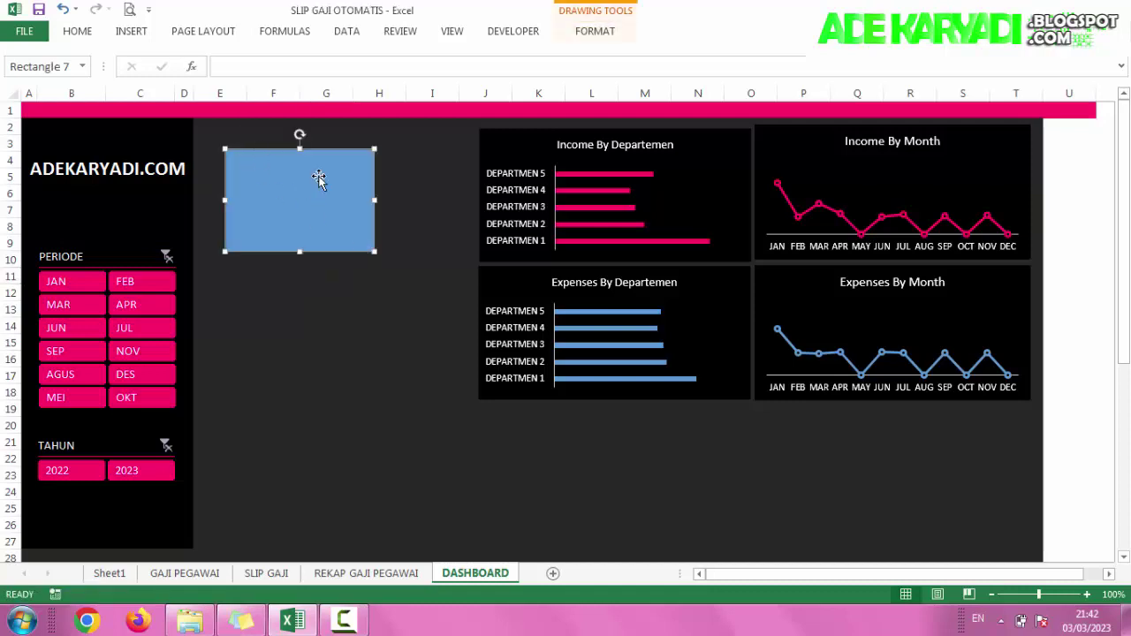
# Step: Fill the rectangle black, remove its outline, and widen it toward column H
pyautogui.click(588, 39)
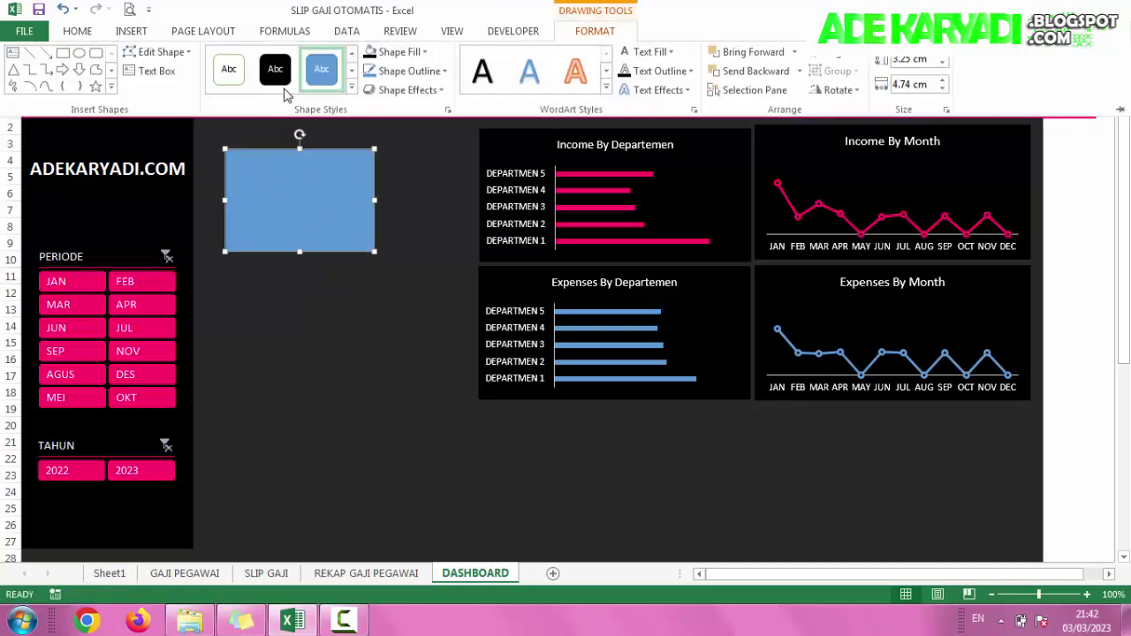
pyautogui.click(419, 55)
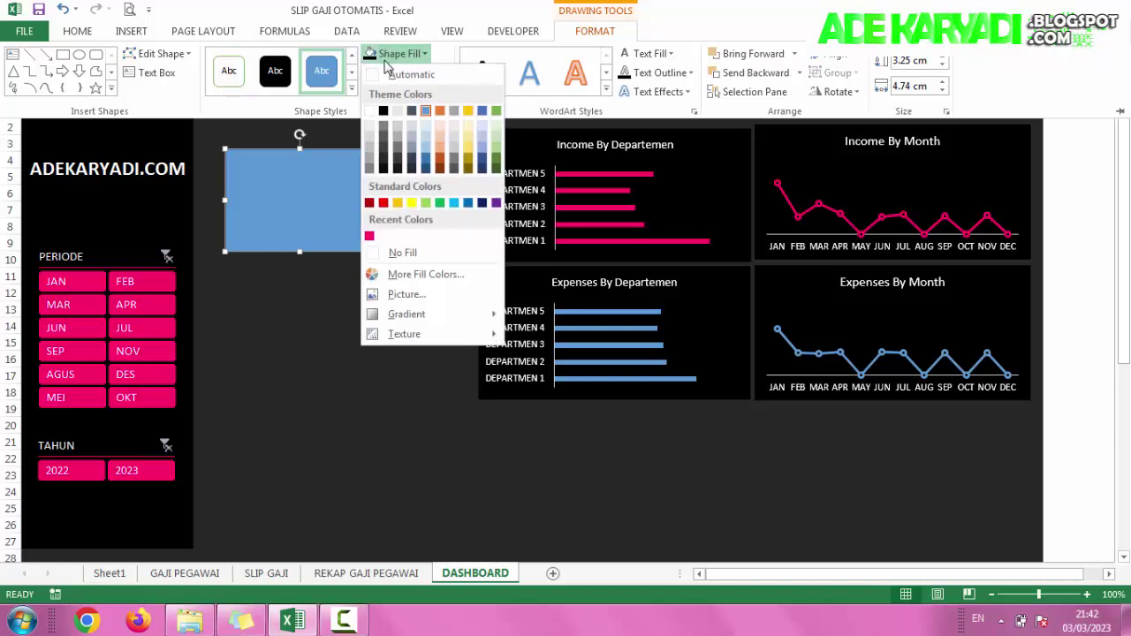
pyautogui.click(385, 110)
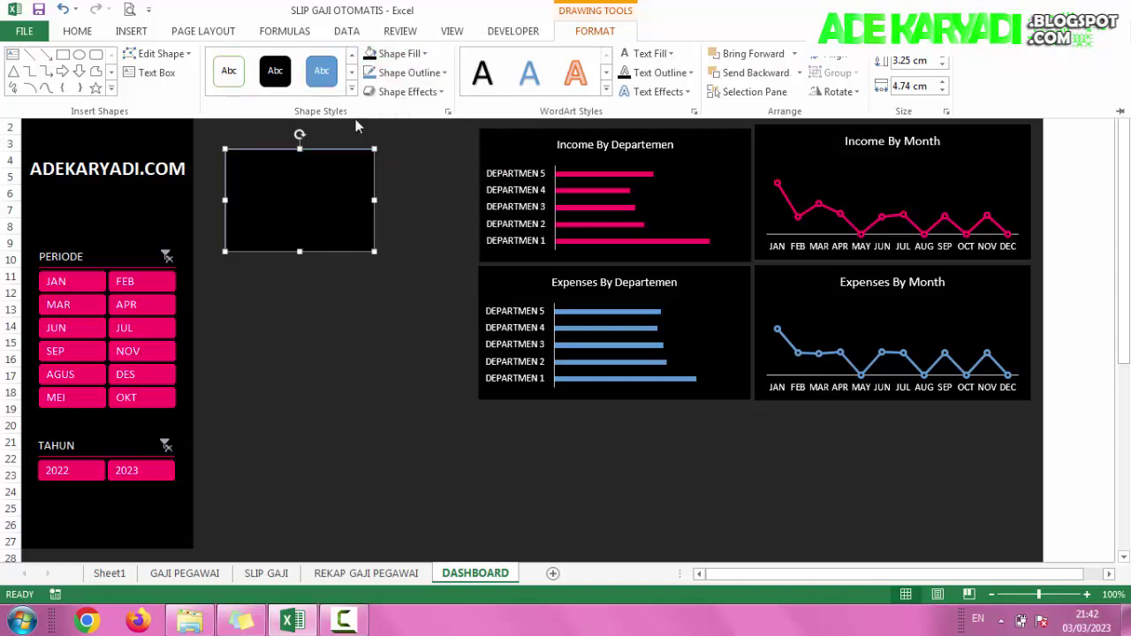
pyautogui.click(408, 72)
pyautogui.click(411, 273)
pyautogui.moveTo(374, 201); pyautogui.dragTo(412, 201)
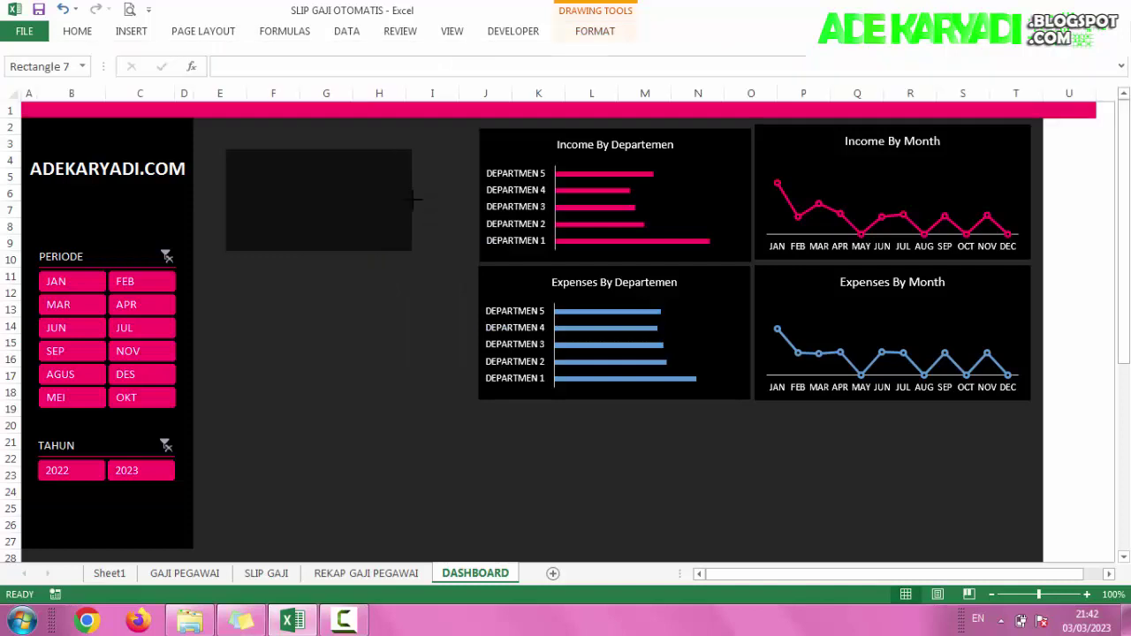
pyautogui.click(351, 303)
pyautogui.click(349, 222)
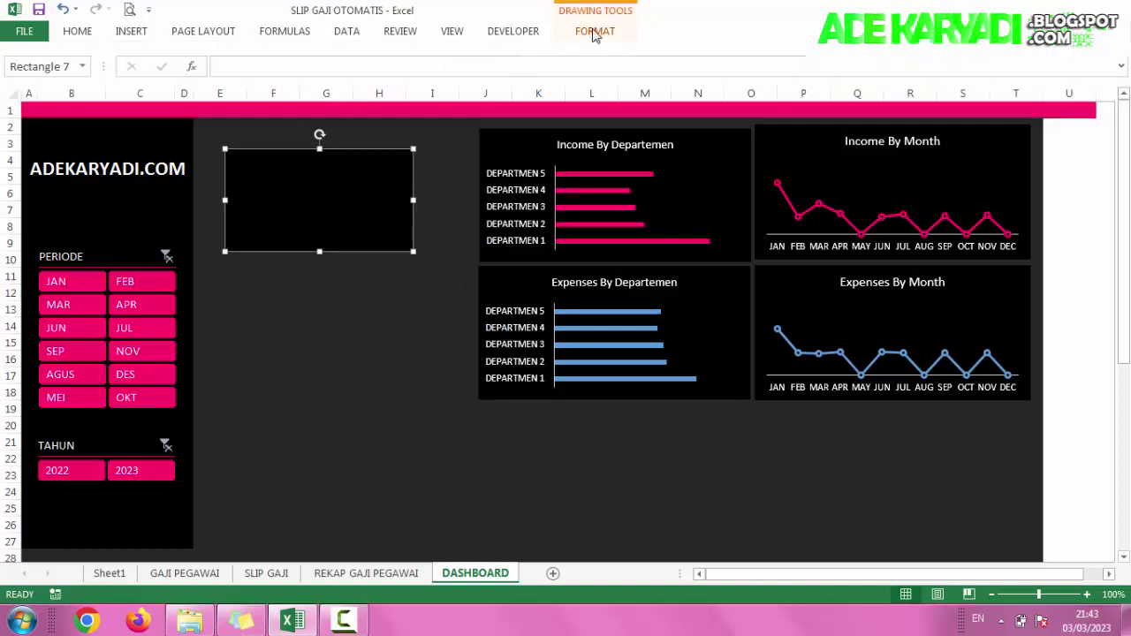
# Step: Link the rectangle's text to =Sheet1!I14
pyautogui.click(229, 66)
pyautogui.write('=')
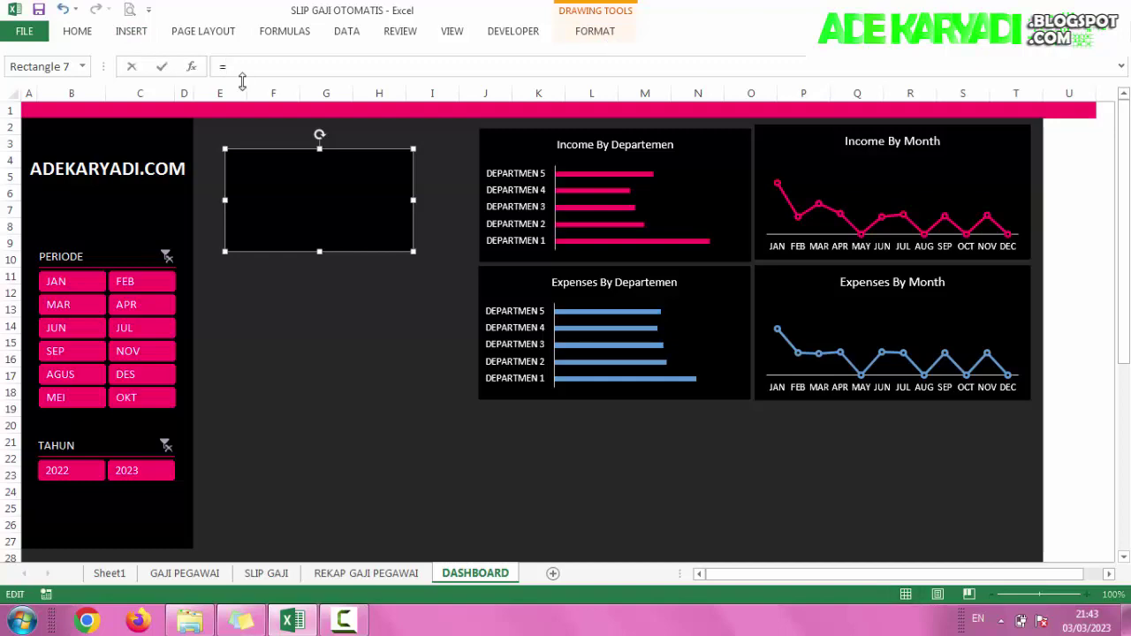
pyautogui.click(126, 576)
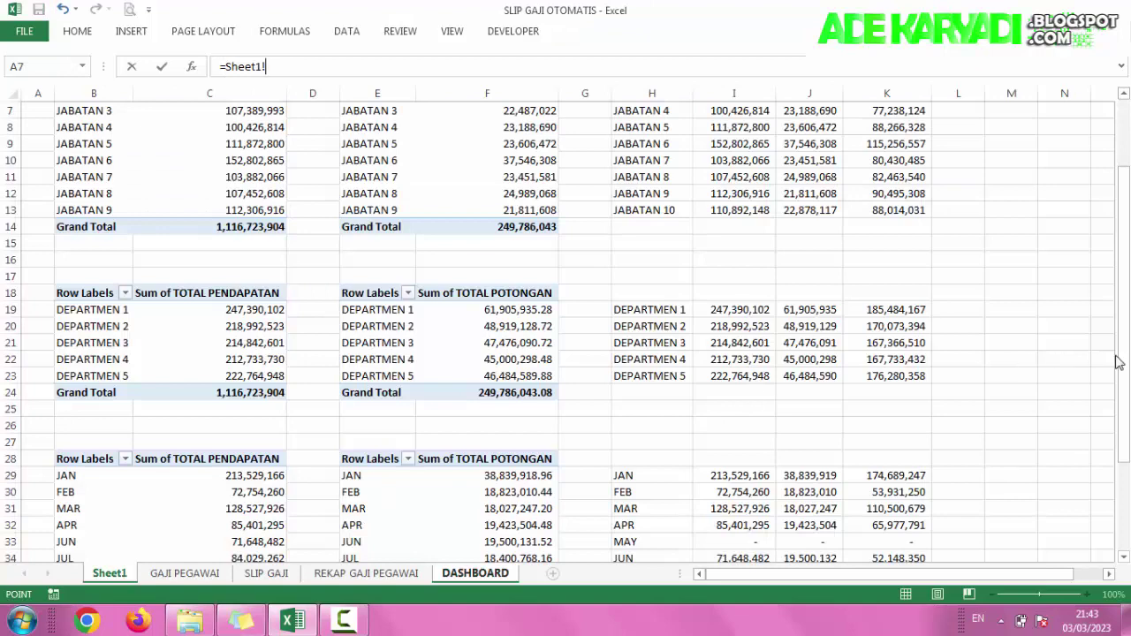
pyautogui.moveTo(1118, 362); pyautogui.dragTo(1118, 295)
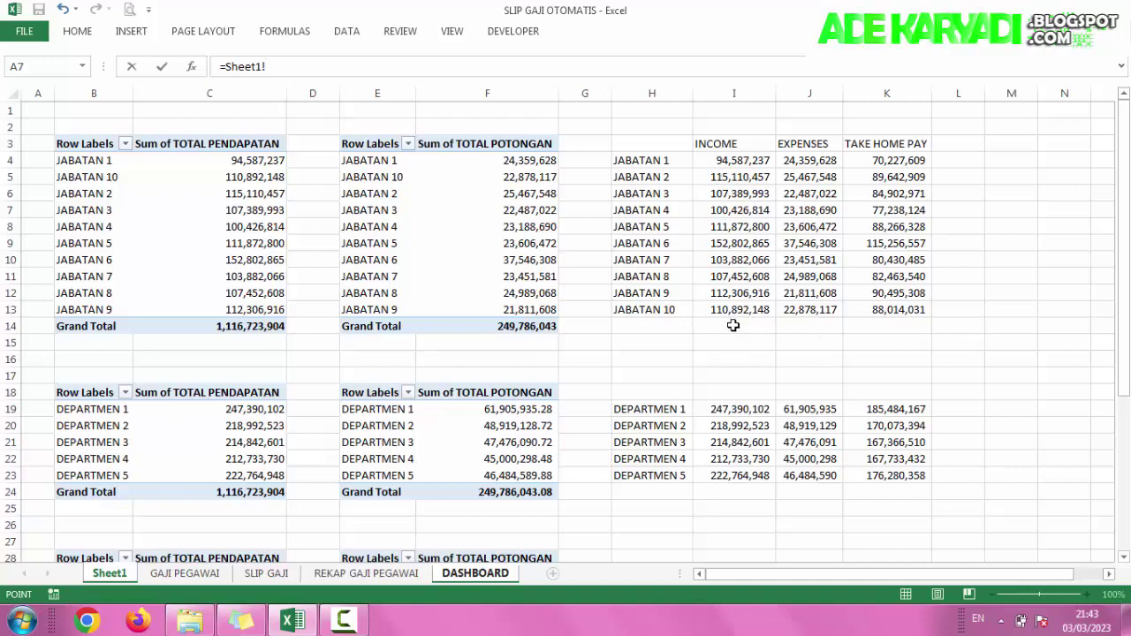
pyautogui.click(734, 327)
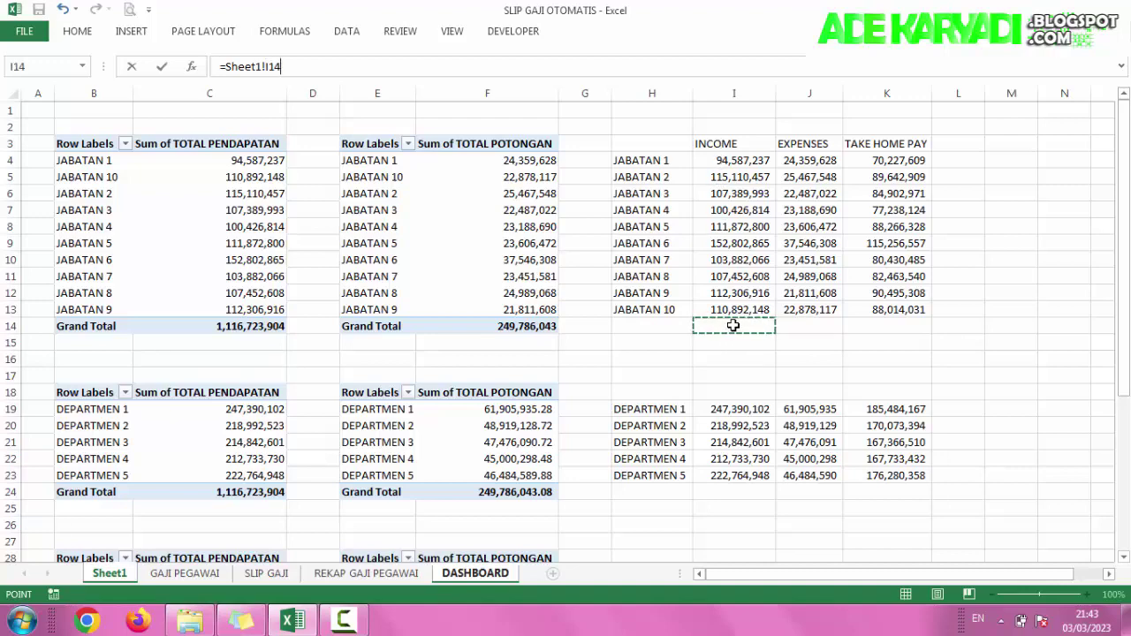
pyautogui.press('Return')
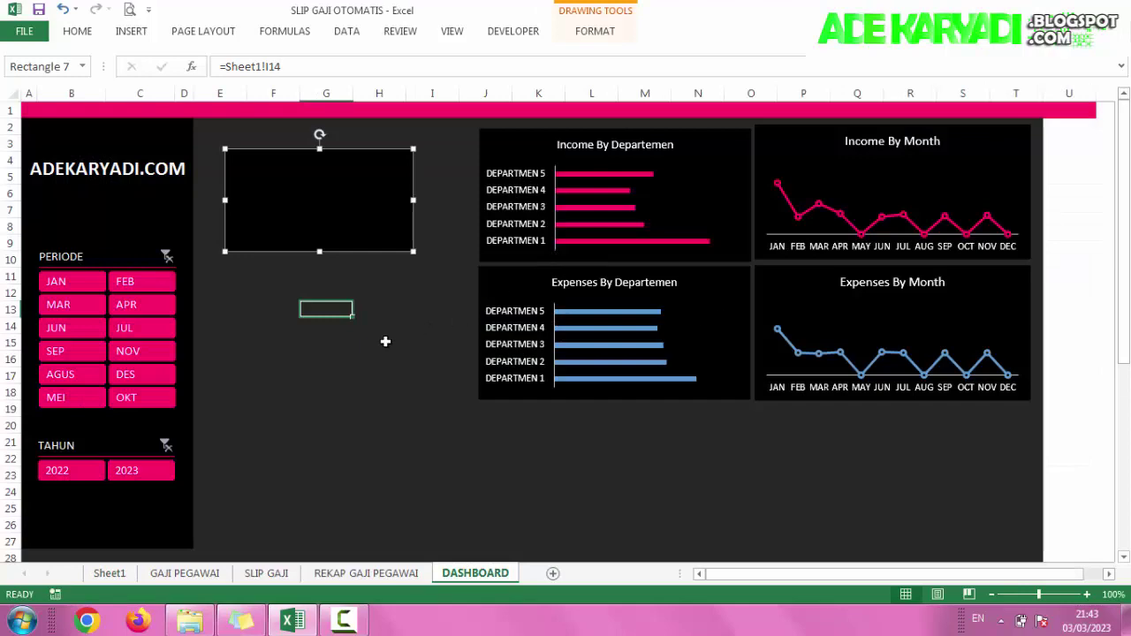
# Step: On Sheet1, AutoSum I14 as SUM(I4:I13) and fill the total across to K14
pyautogui.click(182, 573)
pyautogui.click(113, 573)
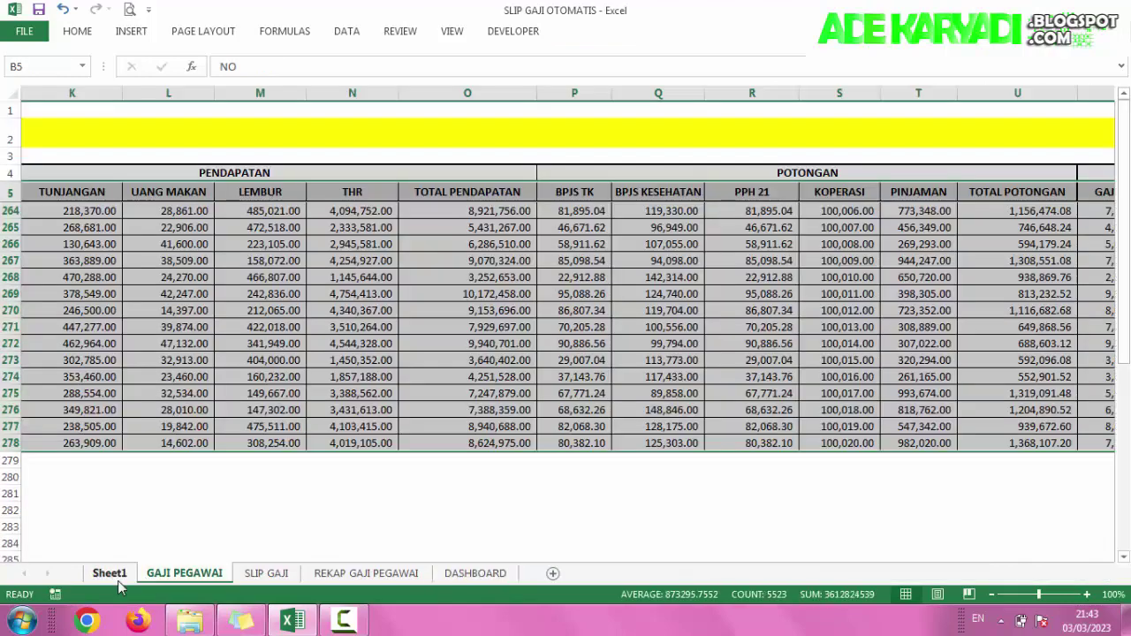
pyautogui.click(738, 330)
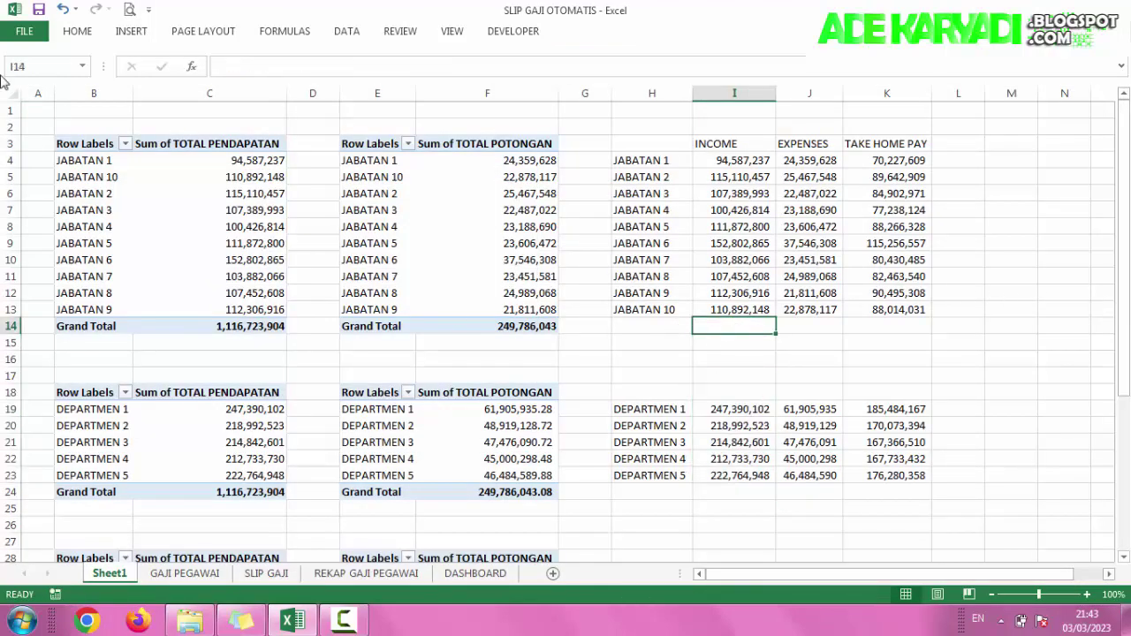
pyautogui.click(77, 32)
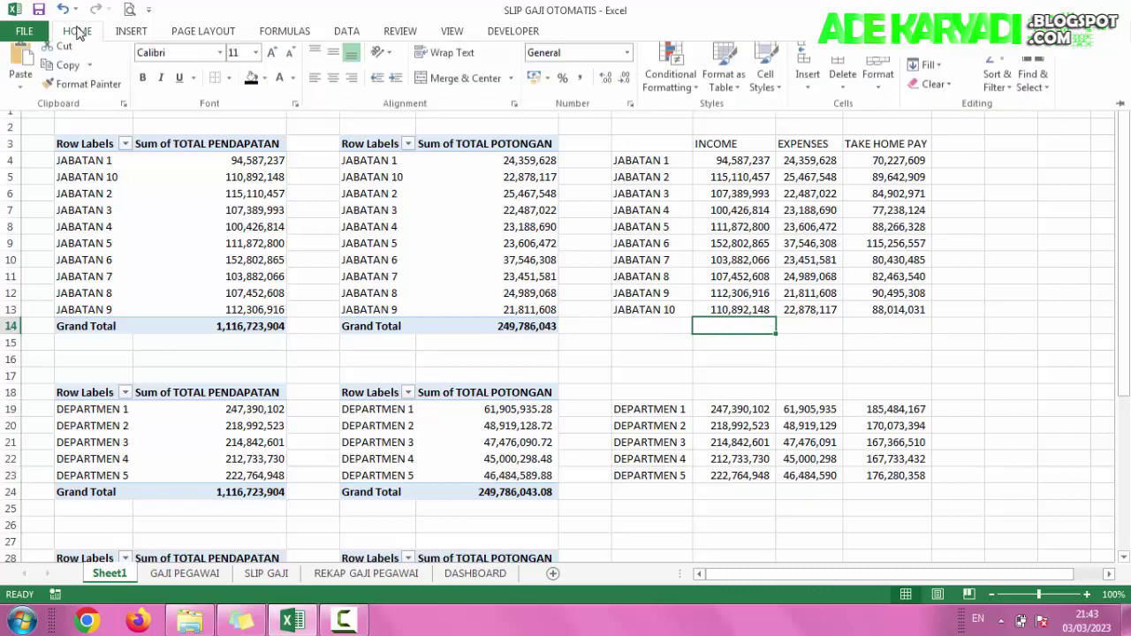
pyautogui.click(951, 60)
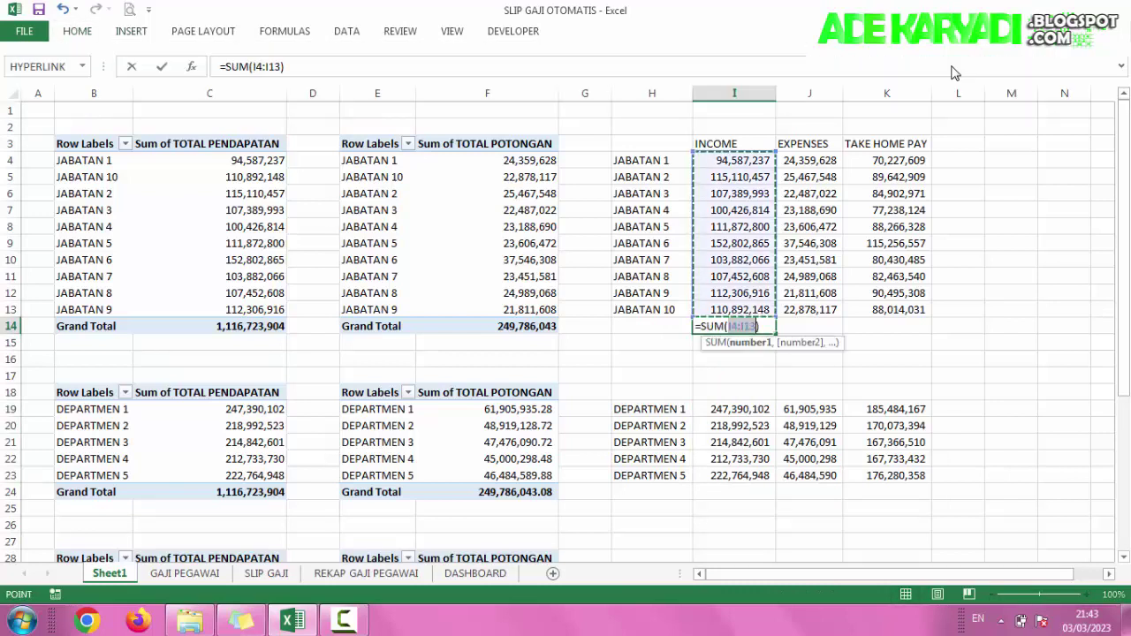
pyautogui.press('Return')
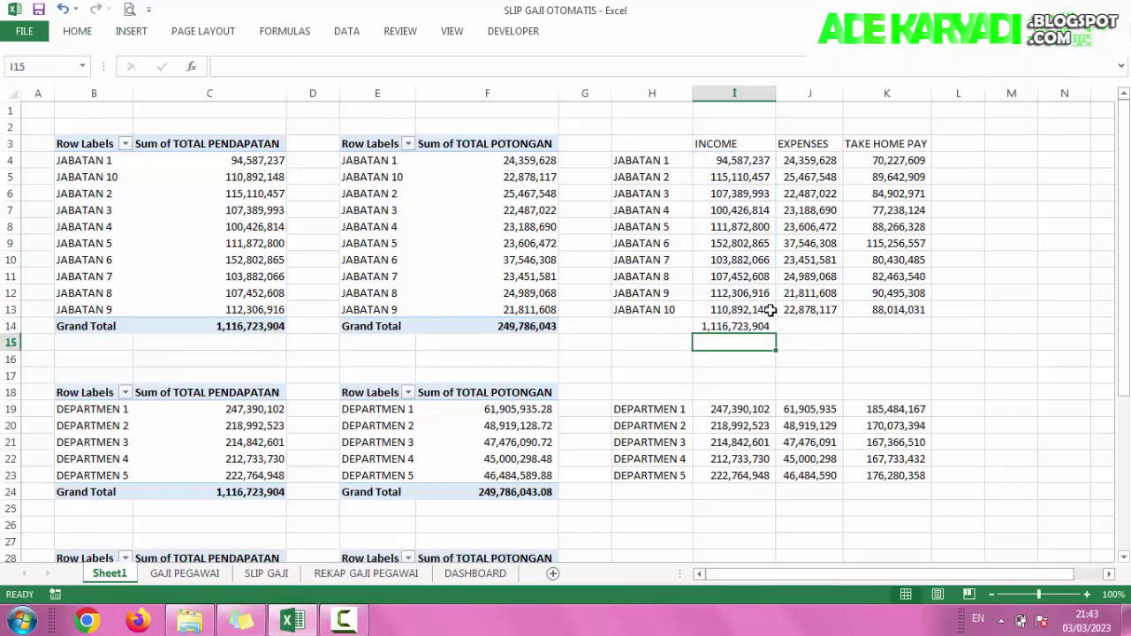
pyautogui.click(753, 325)
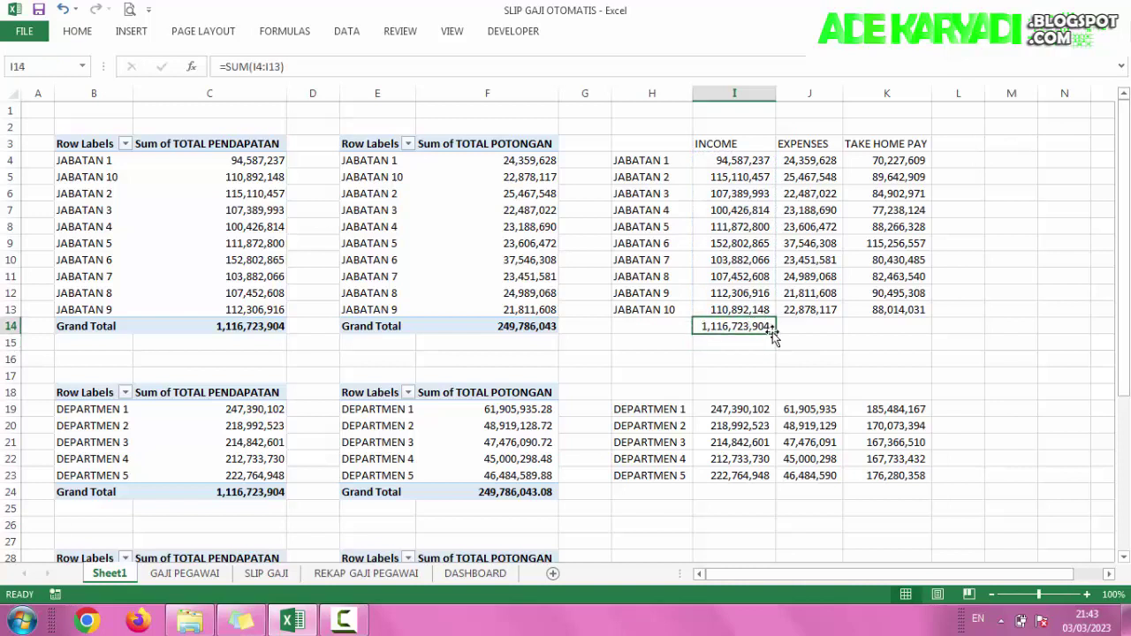
pyautogui.moveTo(777, 334); pyautogui.dragTo(932, 334)
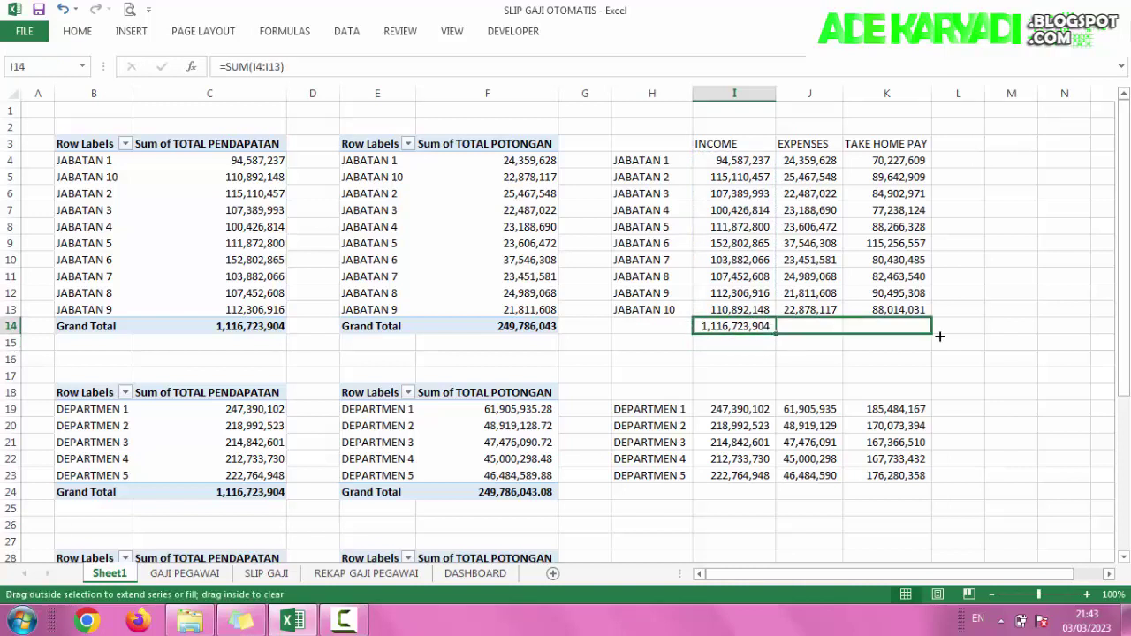
# Step: Widen column J so its total shows, then go back to the DASHBOARD sheet
pyautogui.click(820, 92)
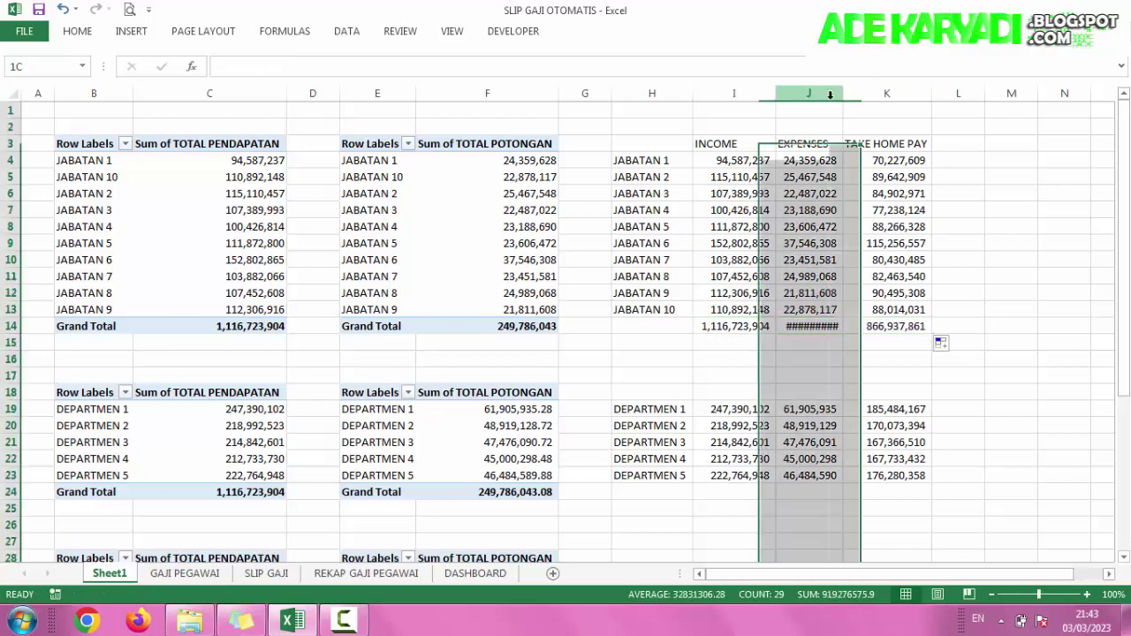
pyautogui.click(849, 92)
pyautogui.click(834, 92)
pyautogui.moveTo(842, 93); pyautogui.dragTo(854, 94)
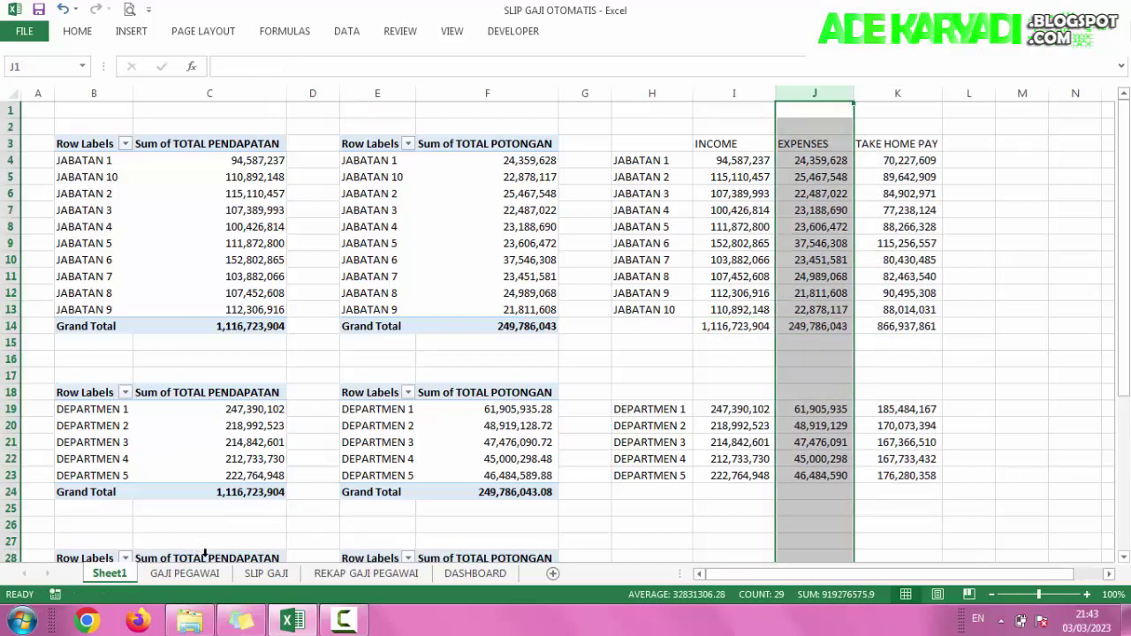
pyautogui.click(475, 573)
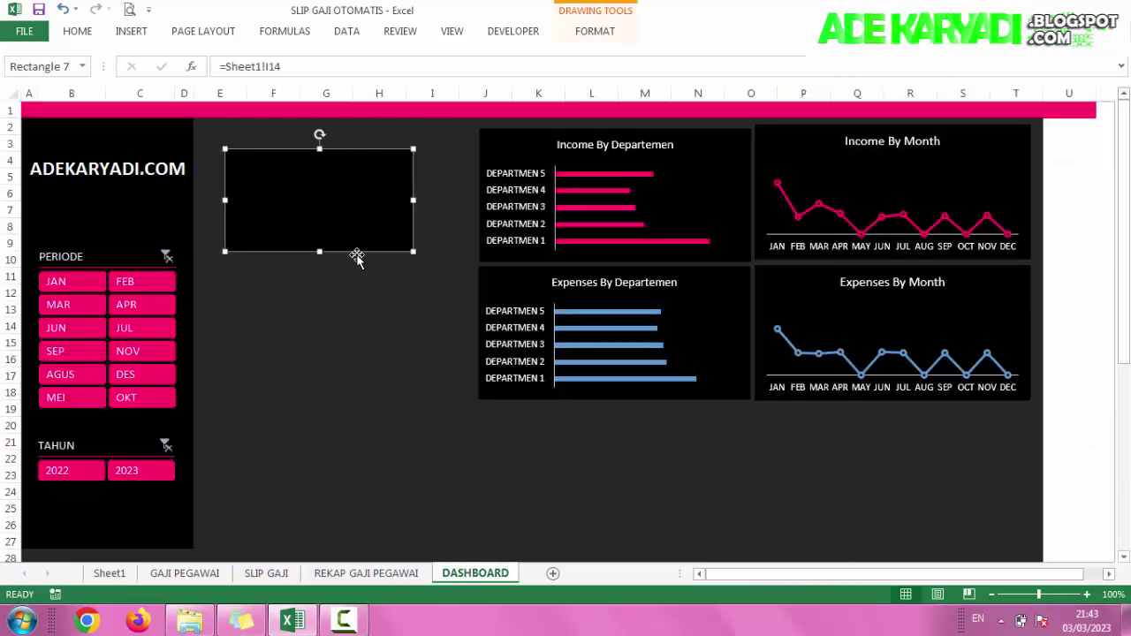
# Step: Make the card's 1,116,723,904 total white, middle- and centre-aligned, at font size 22
pyautogui.click(78, 36)
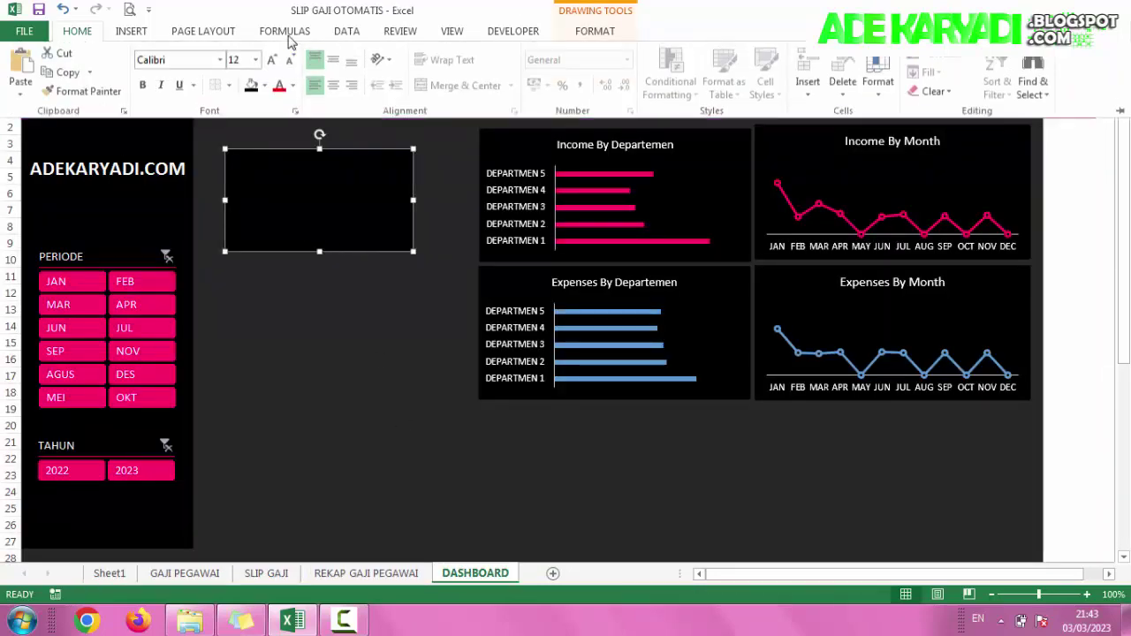
pyautogui.click(293, 86)
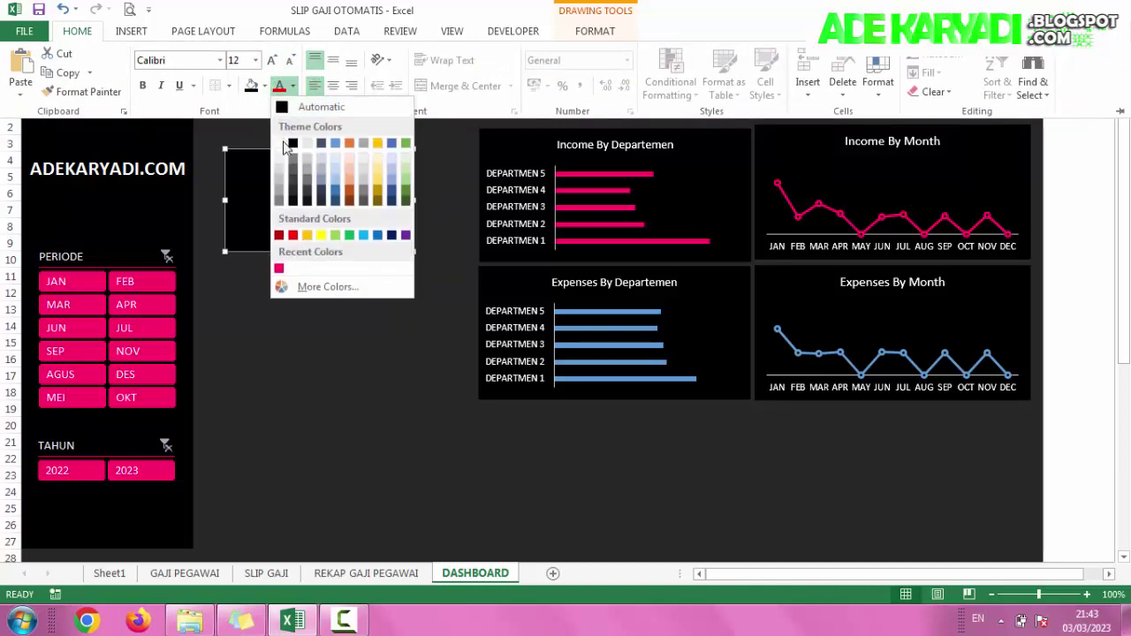
pyautogui.click(280, 146)
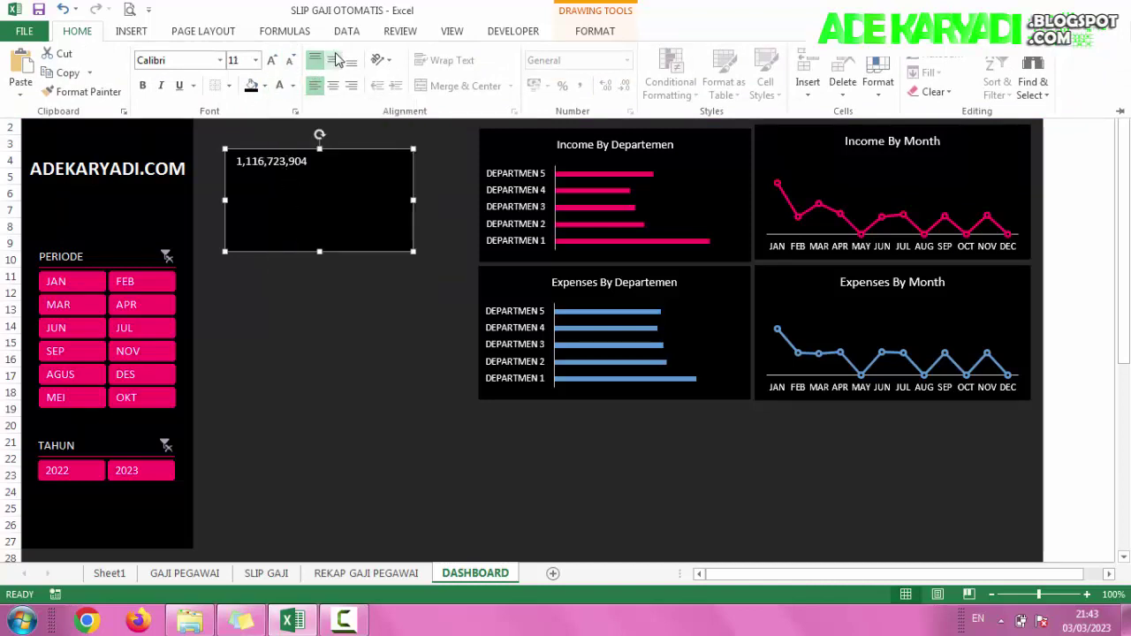
pyautogui.click(334, 59)
pyautogui.click(333, 86)
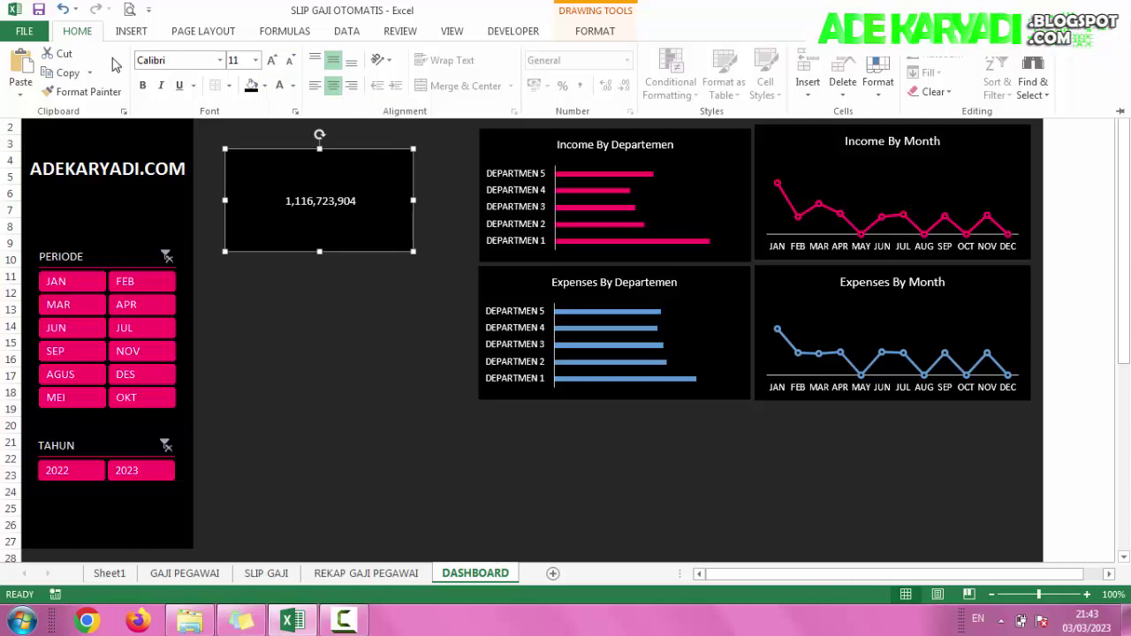
pyautogui.click(255, 62)
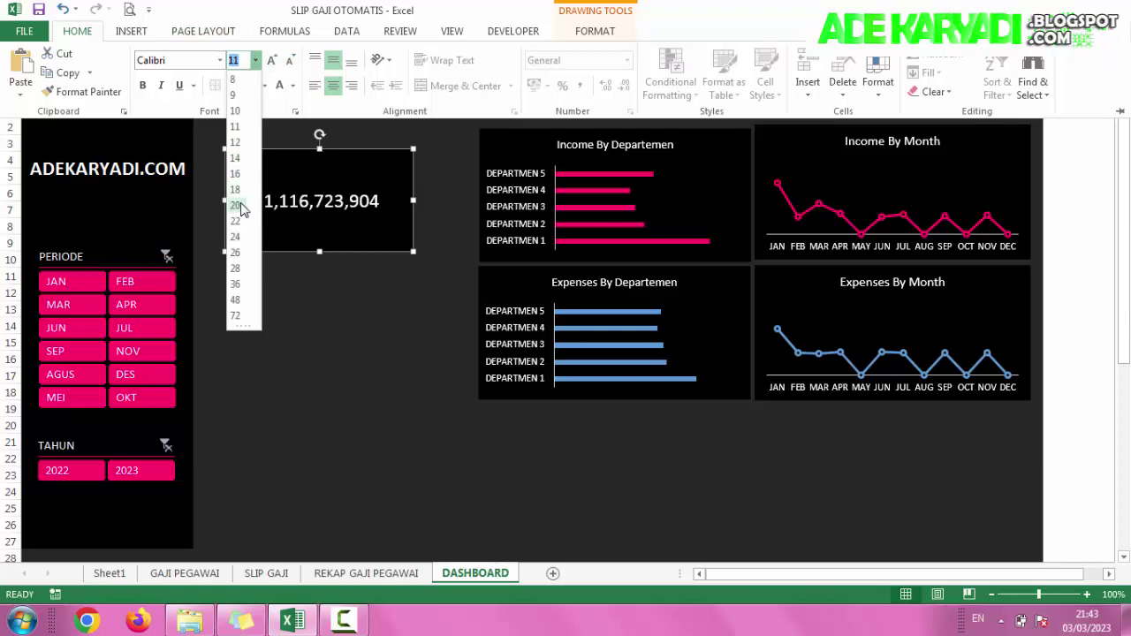
pyautogui.click(241, 221)
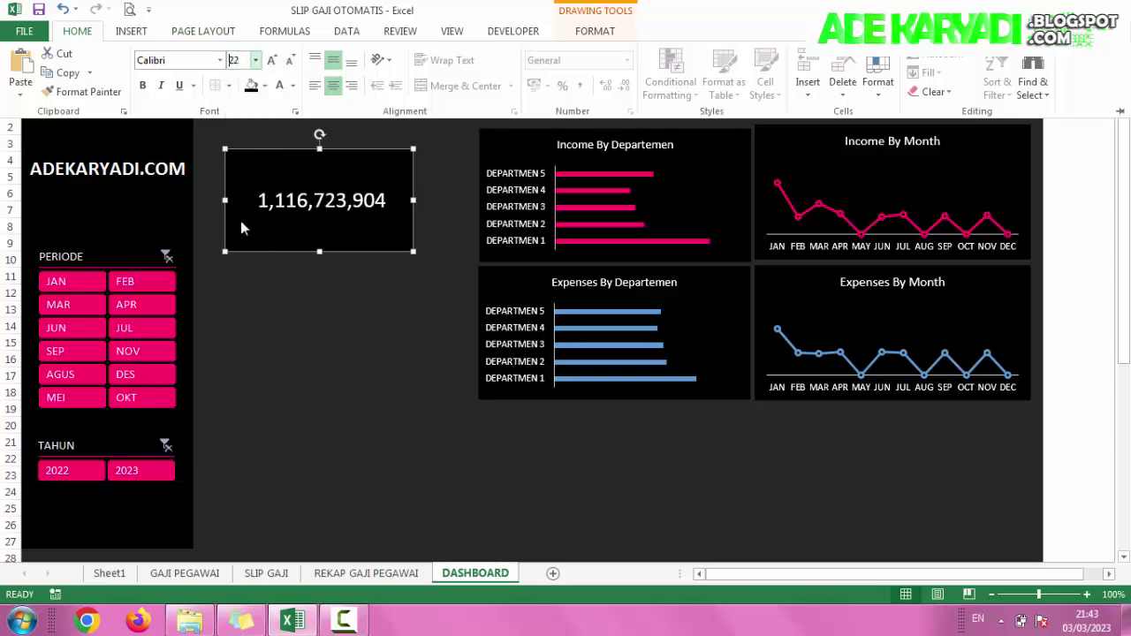
pyautogui.click(364, 128)
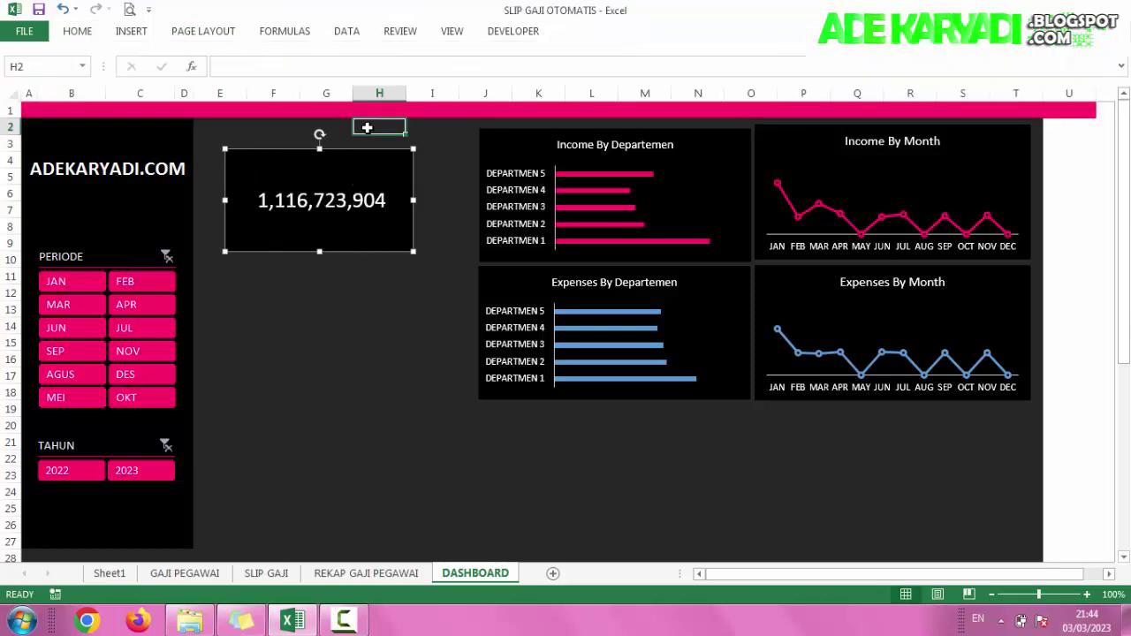
pyautogui.click(360, 158)
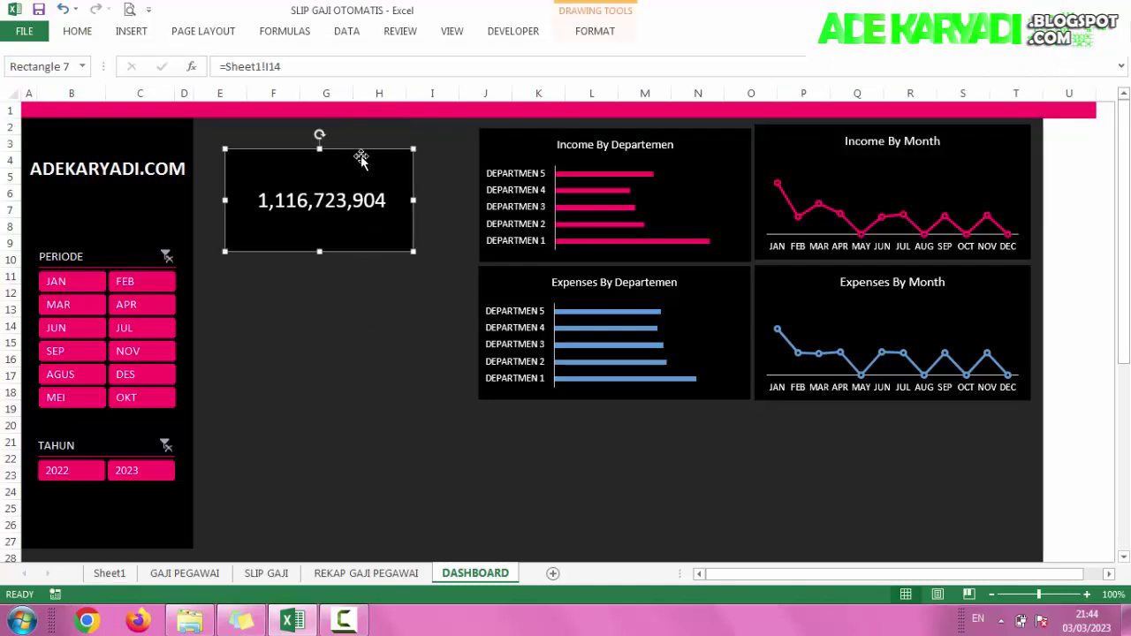
pyautogui.click(595, 35)
pyautogui.click(288, 289)
# Step: Add a text box above the card reading 'TOTAL GAJI'
pyautogui.click(290, 293)
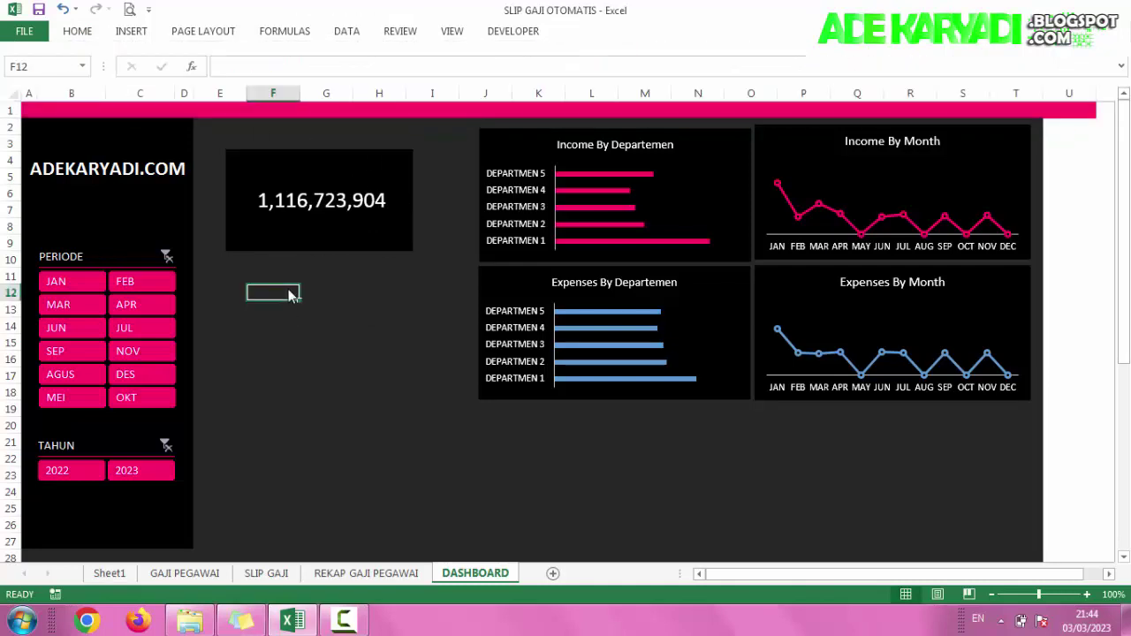
pyautogui.click(133, 31)
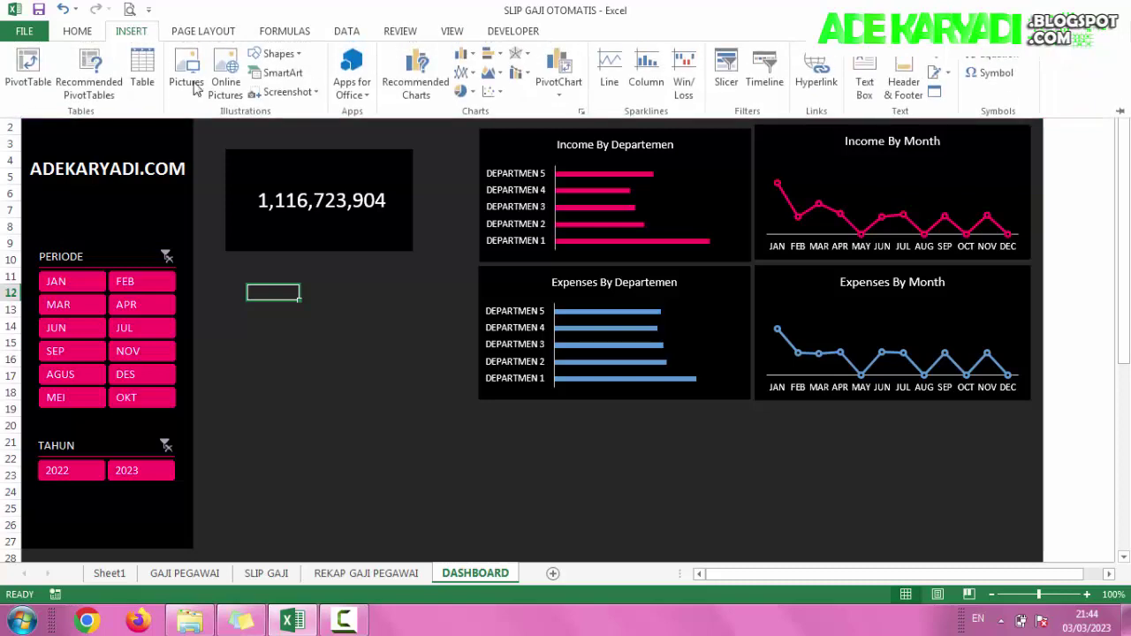
pyautogui.click(281, 55)
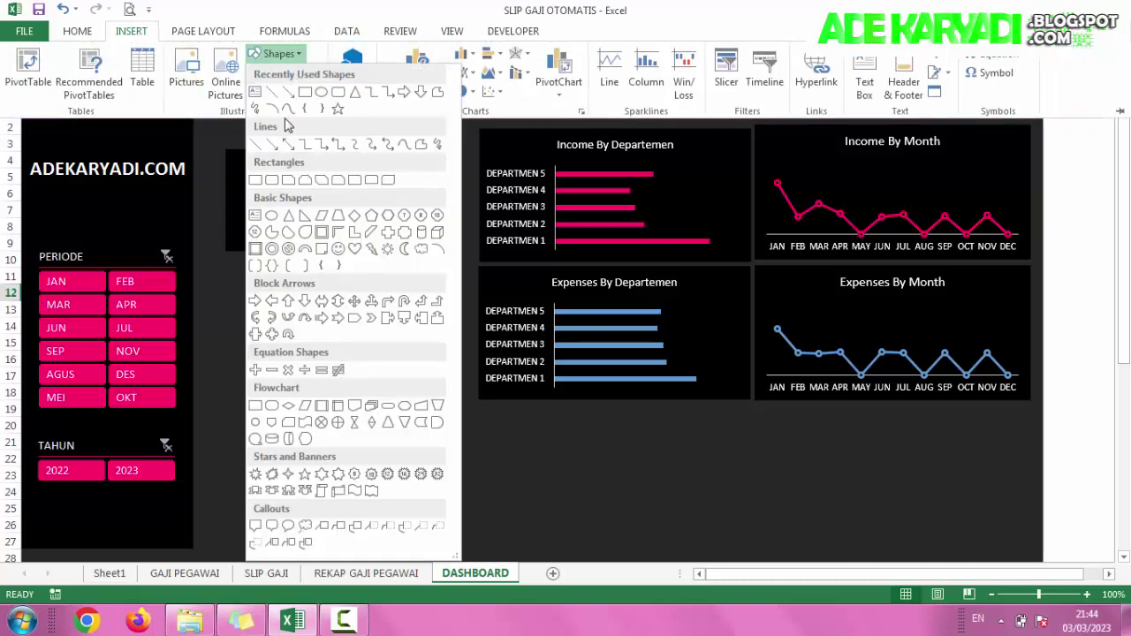
pyautogui.click(255, 93)
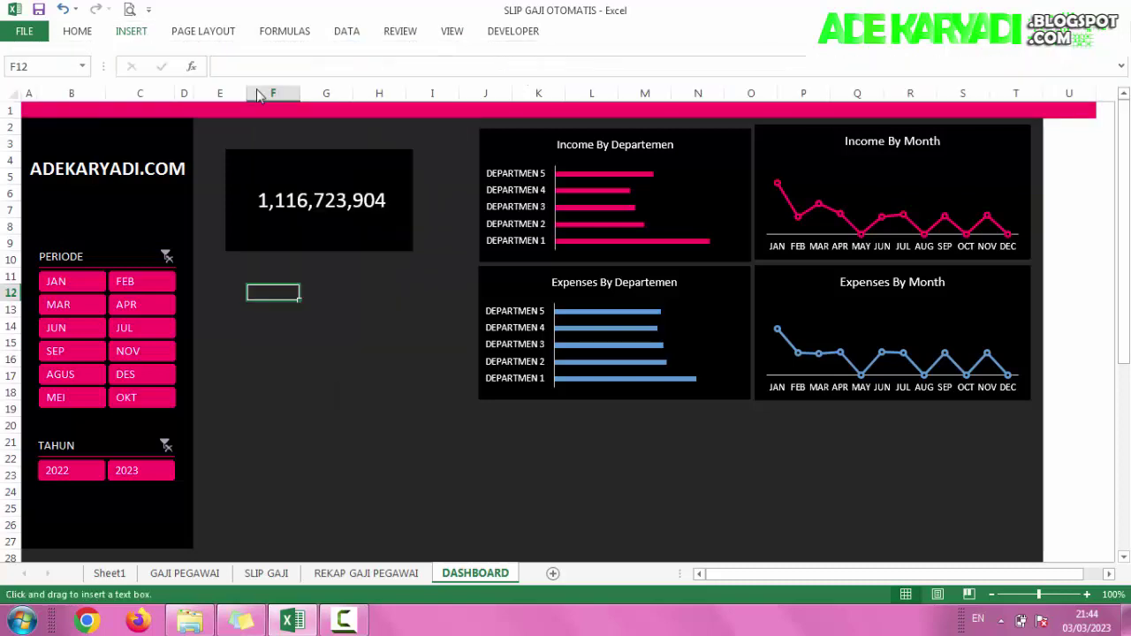
pyautogui.click(255, 134)
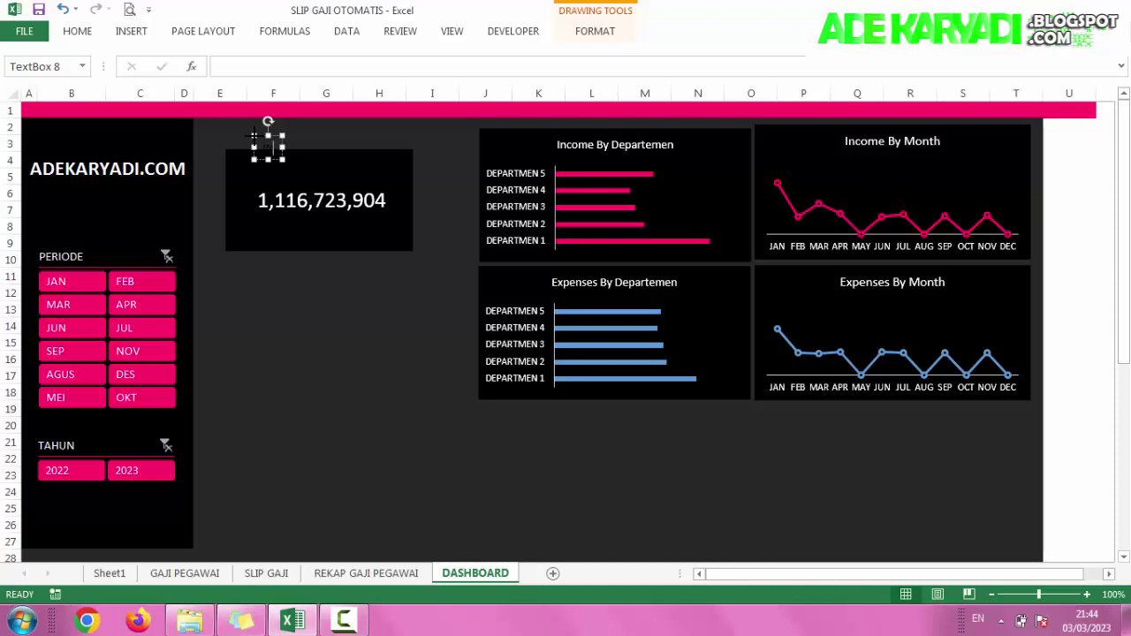
pyautogui.write('TOTAL GAJI')
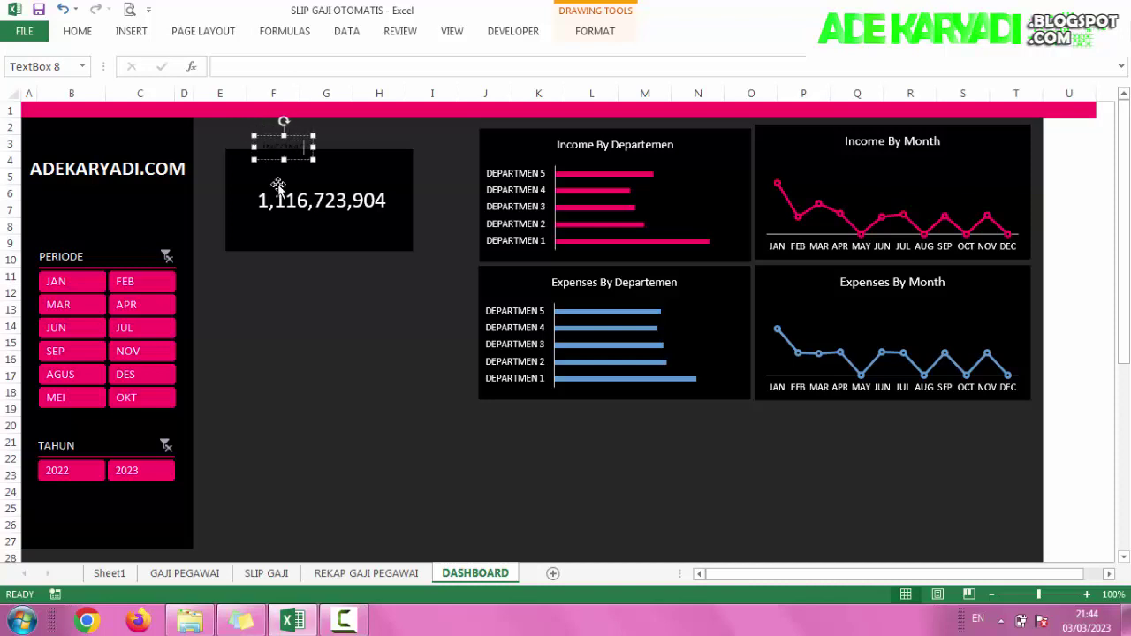
# Step: Make the label text white and move it into the card's top-left corner
pyautogui.click(78, 31)
pyautogui.click(280, 85)
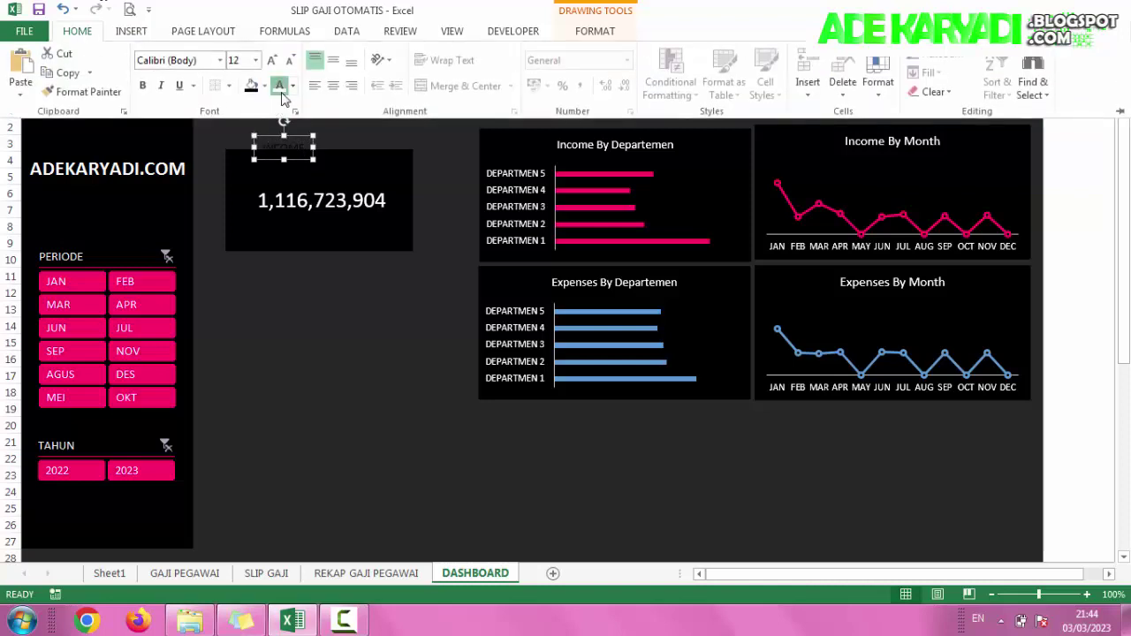
pyautogui.click(301, 166)
pyautogui.moveTo(300, 159); pyautogui.dragTo(295, 180)
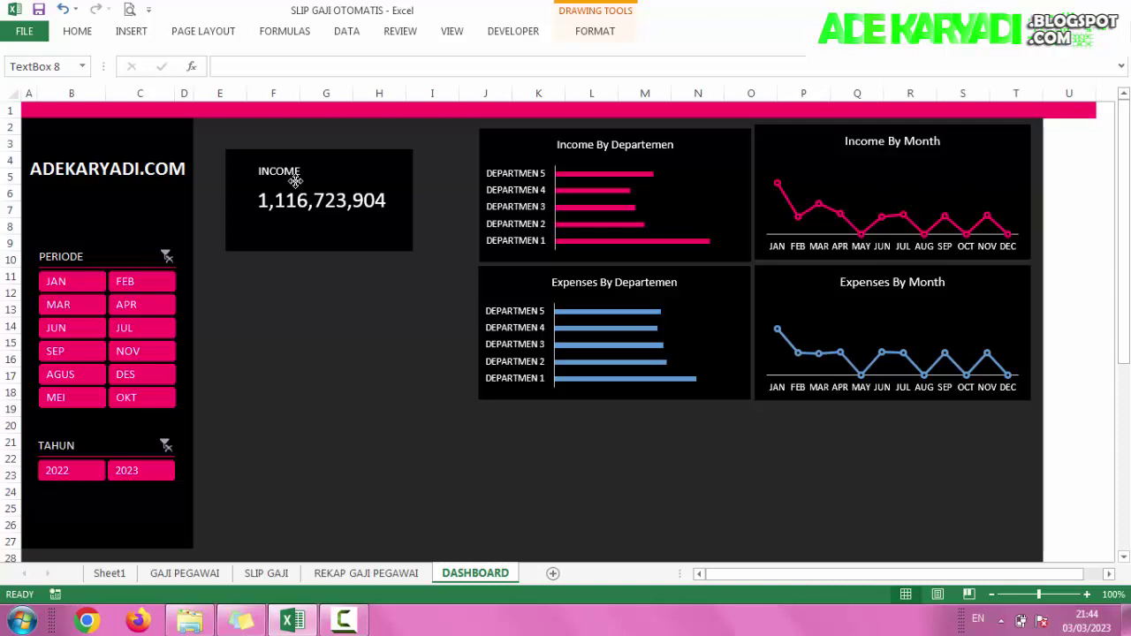
# Step: Group the INCOME label with the black card and nudge the group slightly up-left
pyautogui.keyDown('shift'); pyautogui.click(317, 202); pyautogui.keyUp('shift')
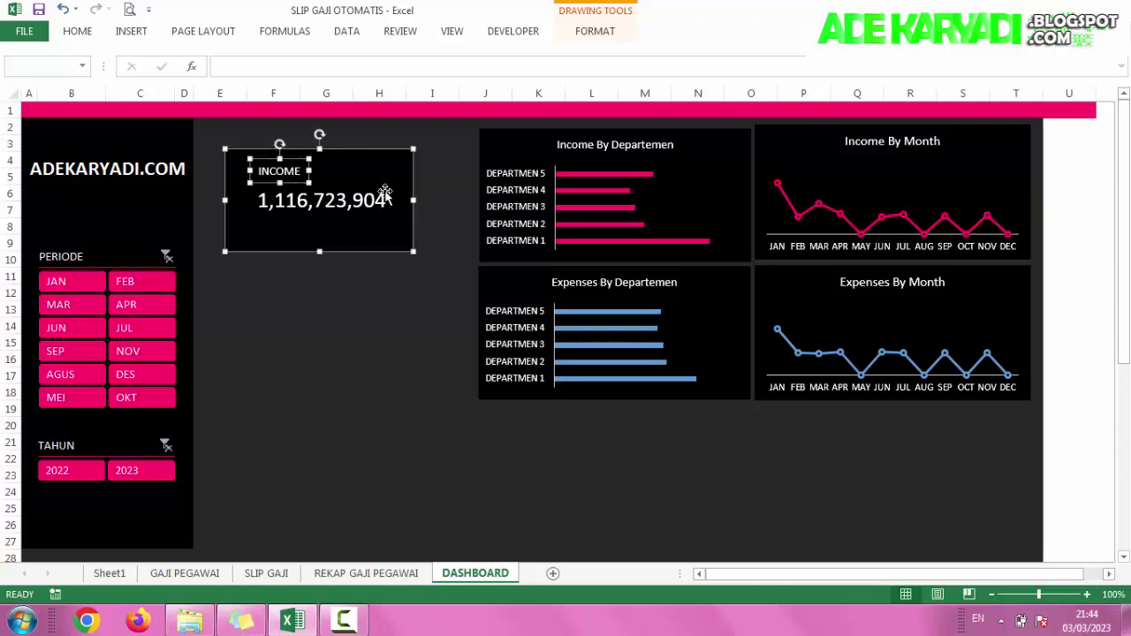
pyautogui.click(601, 34)
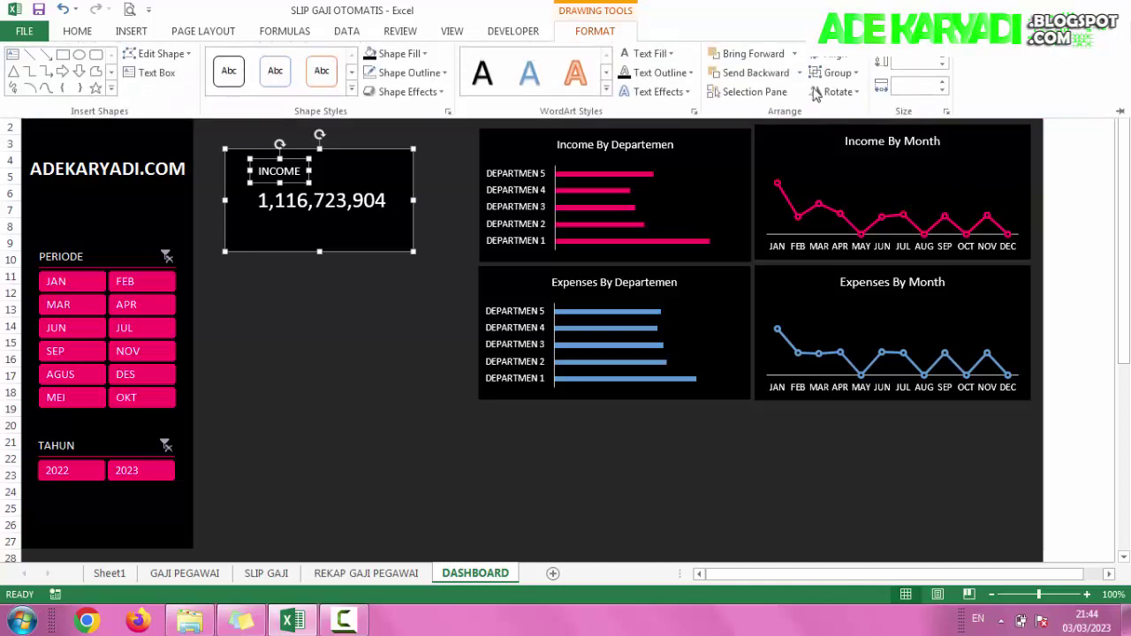
pyautogui.click(838, 73)
pyautogui.click(847, 96)
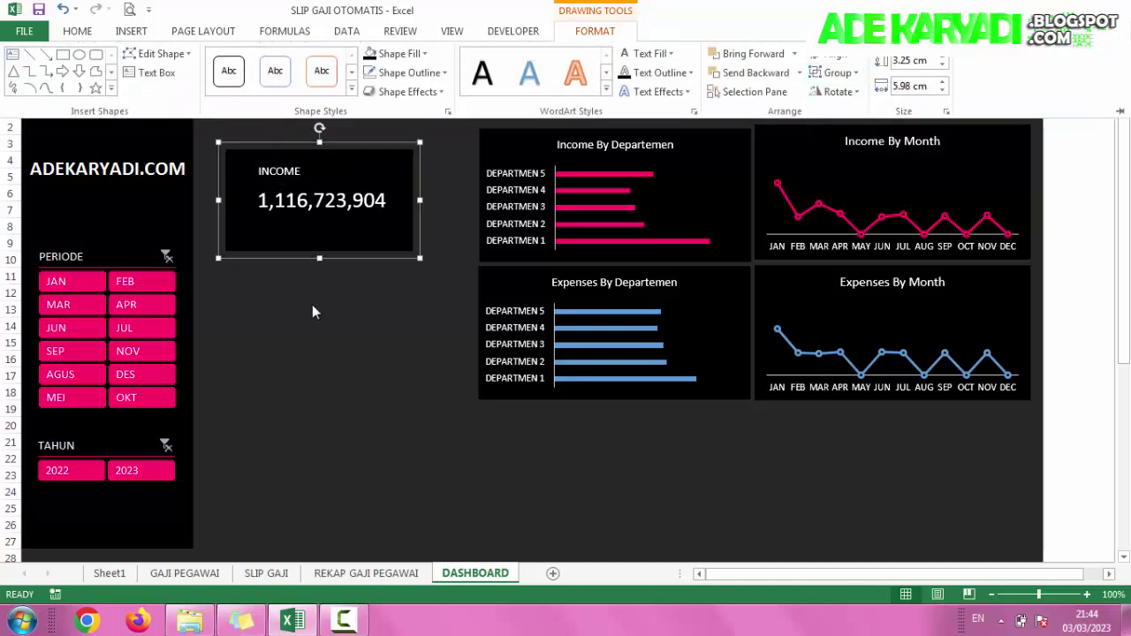
pyautogui.hotkey('ctrl', 'F1')
pyautogui.click(357, 246)
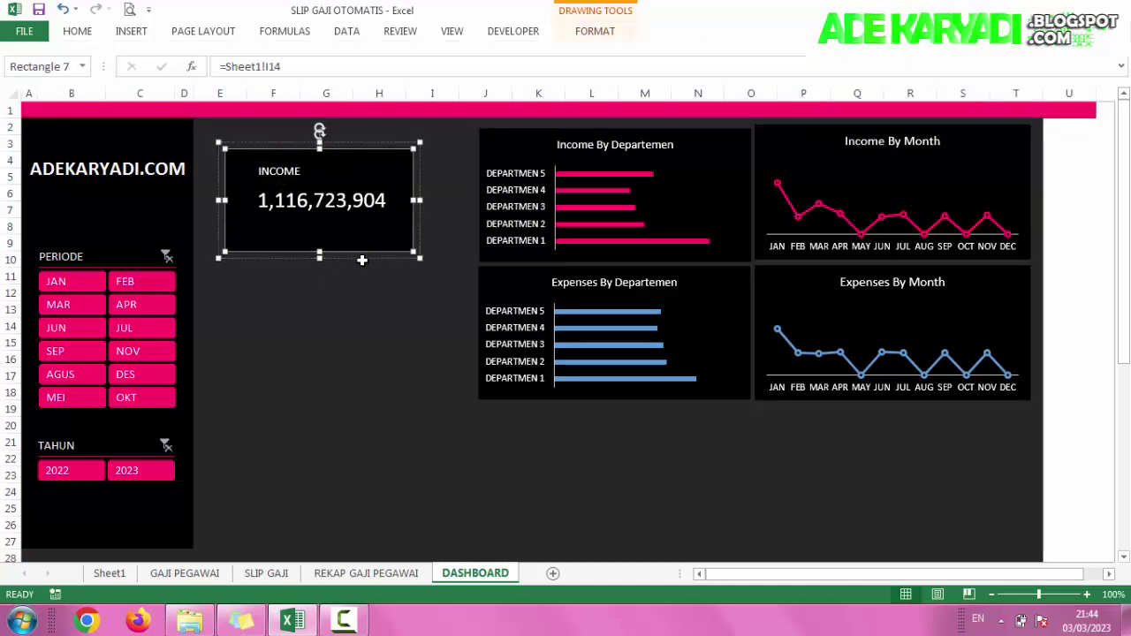
pyautogui.click(362, 260)
pyautogui.moveTo(363, 260); pyautogui.dragTo(346, 237)
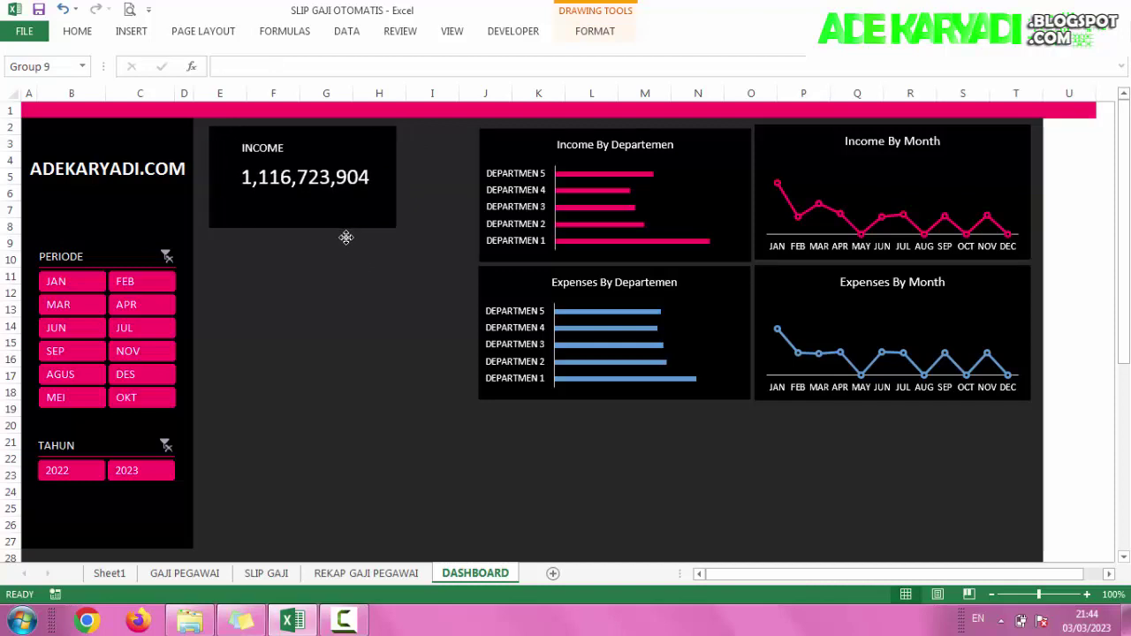
pyautogui.moveTo(346, 237); pyautogui.dragTo(340, 237)
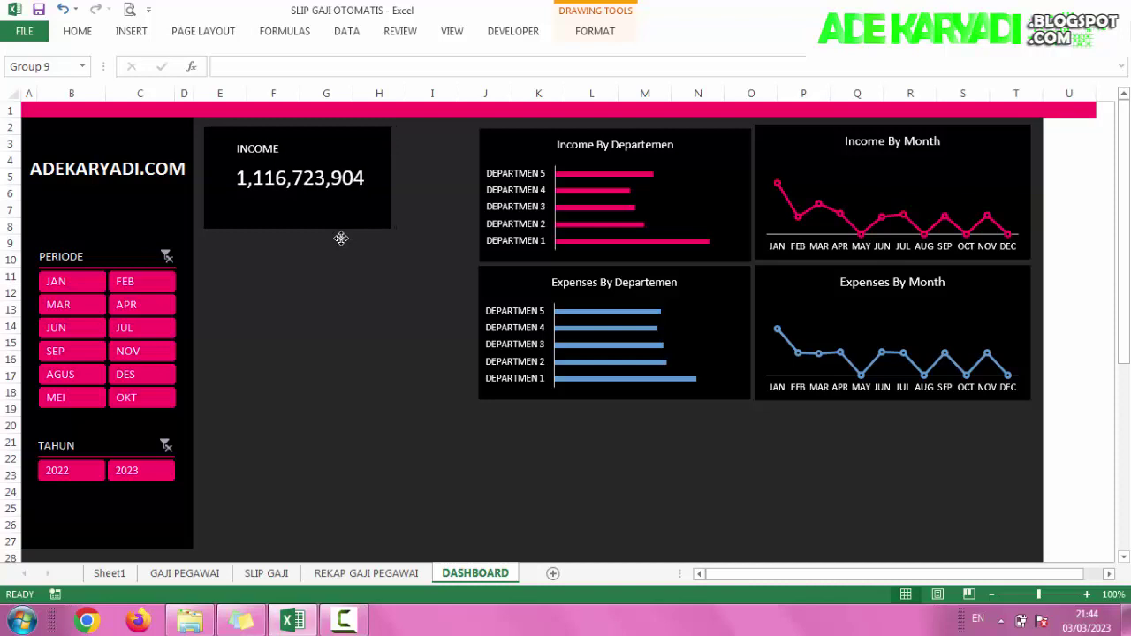
pyautogui.click(325, 276)
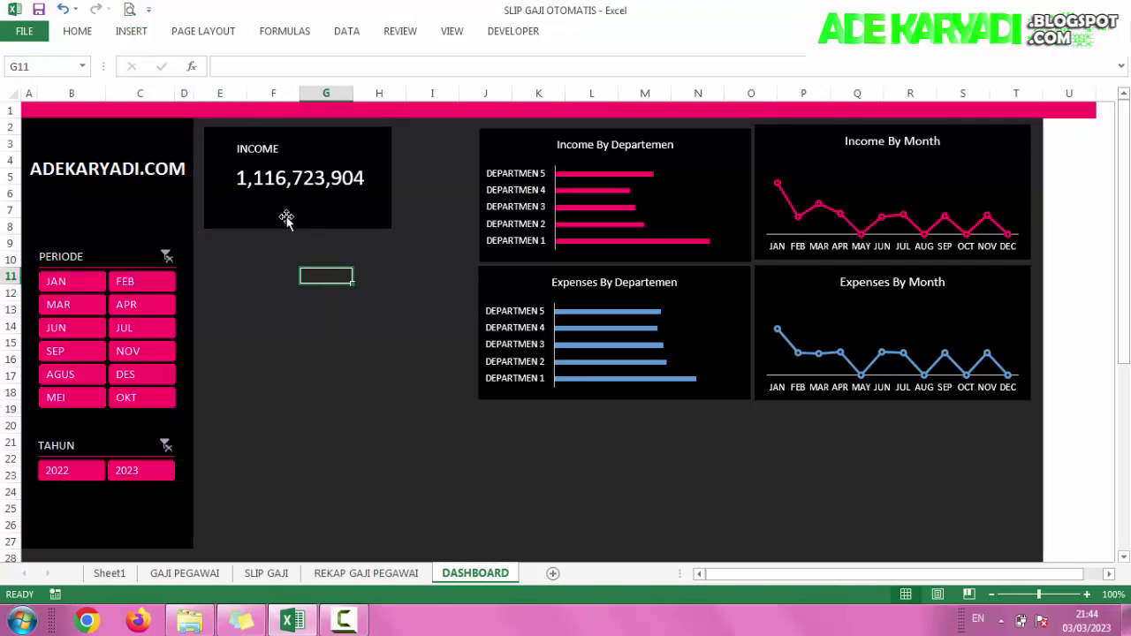
# Step: Paste a copy of the INCOME card directly below it and relabel it EXPENSES
pyautogui.click(286, 217)
pyautogui.click(273, 276)
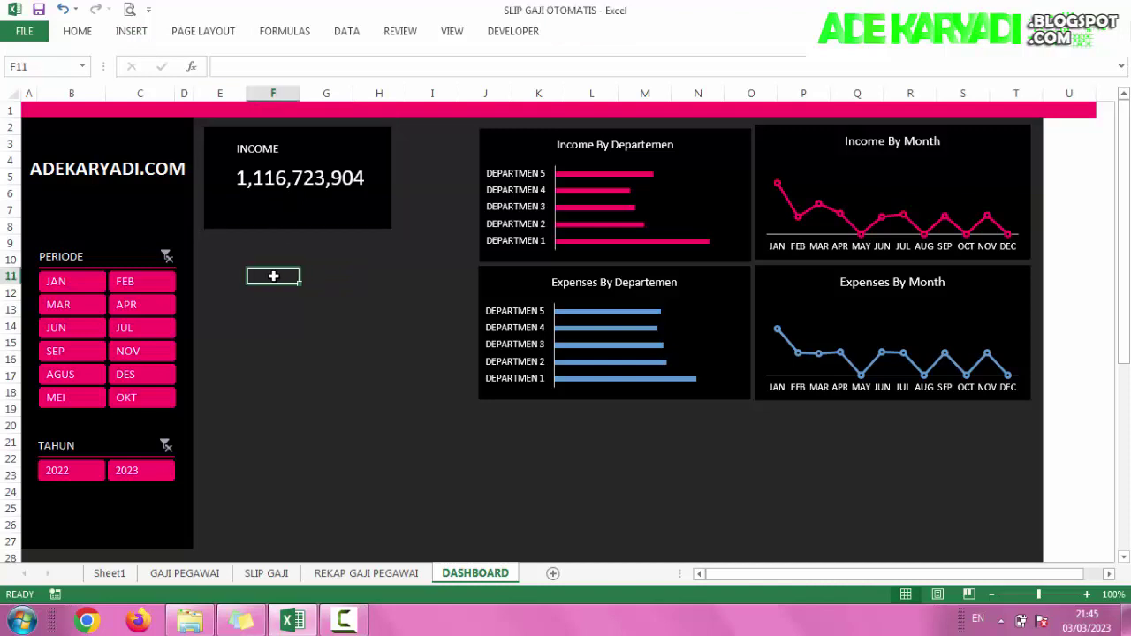
pyautogui.hotkey('ctrl', 'v')
pyautogui.moveTo(295, 265); pyautogui.dragTo(259, 242)
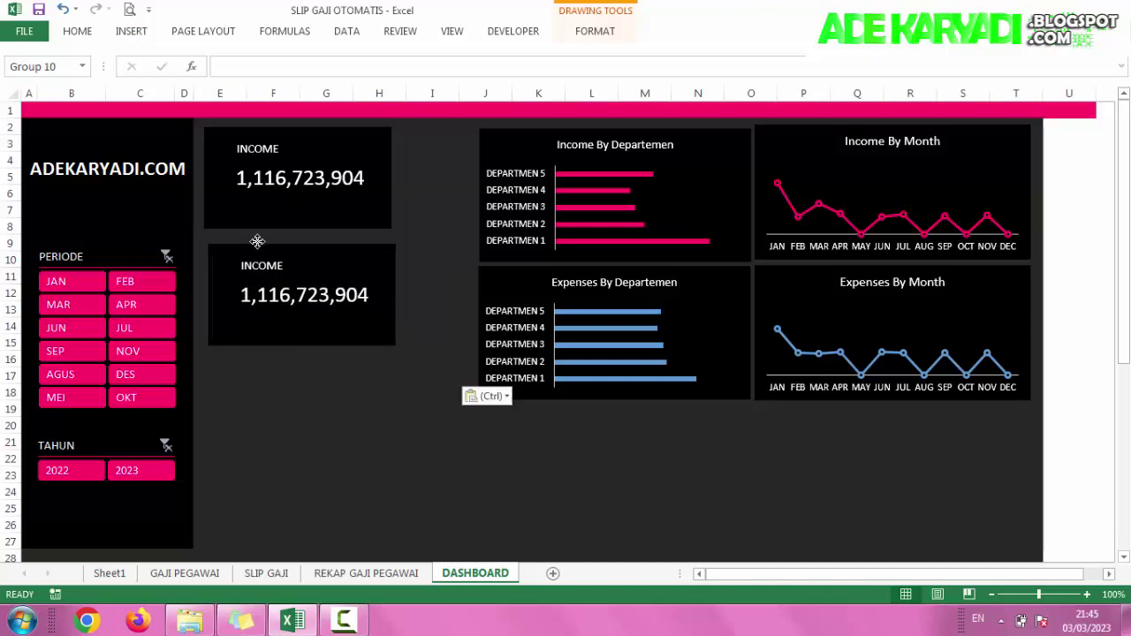
pyautogui.moveTo(259, 243); pyautogui.dragTo(253, 235)
pyautogui.click(258, 260)
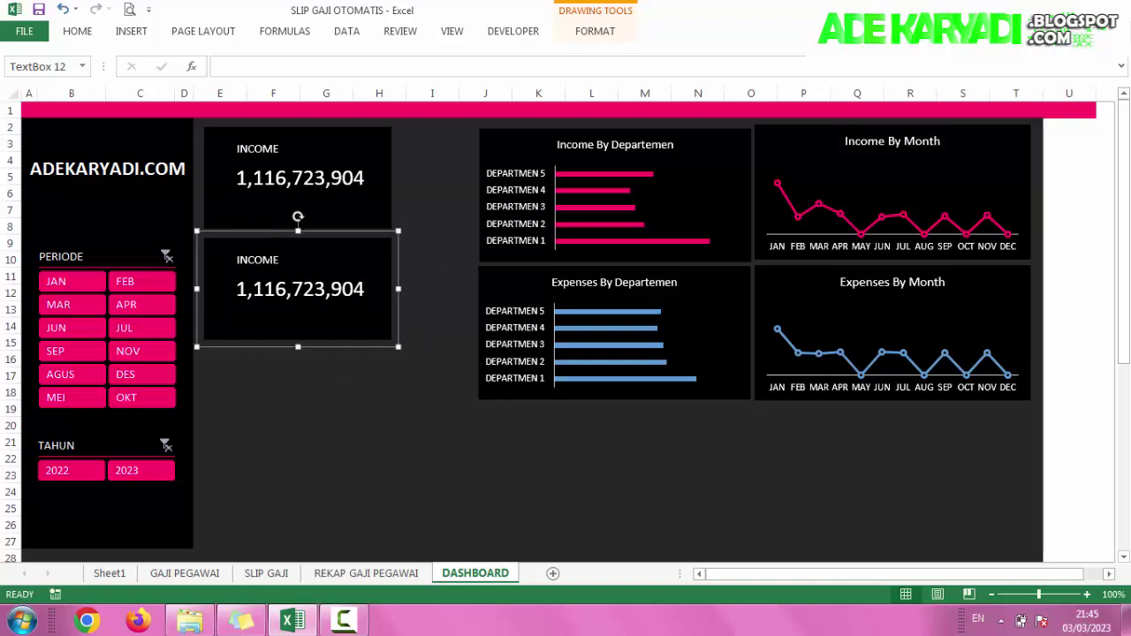
pyautogui.doubleClick(272, 259)
pyautogui.write('EXPENSE')
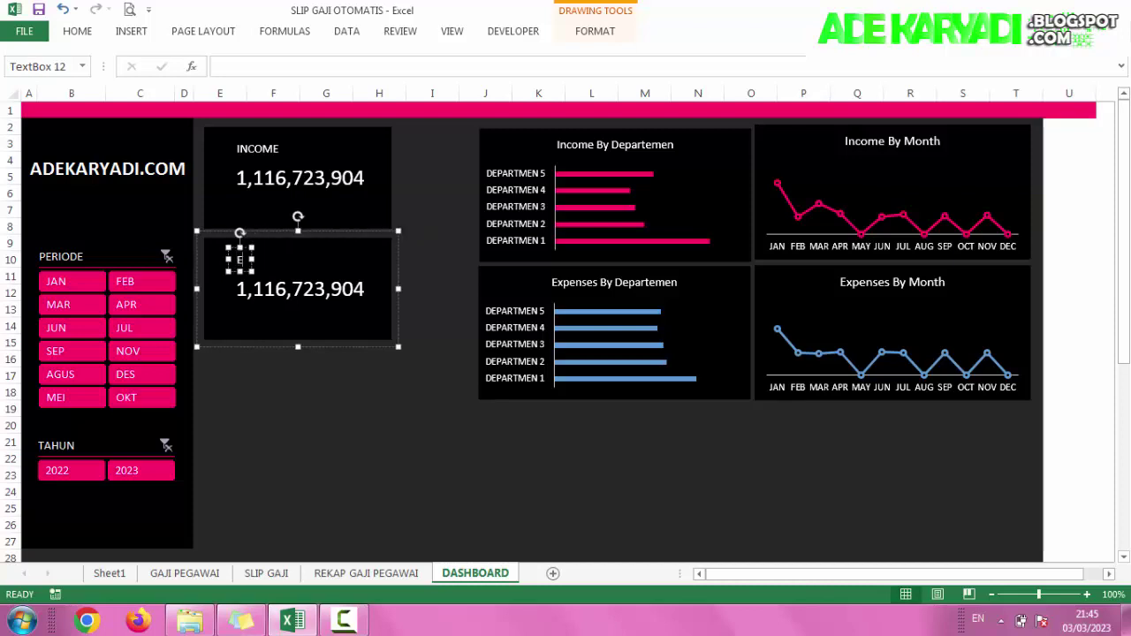
pyautogui.write('S')
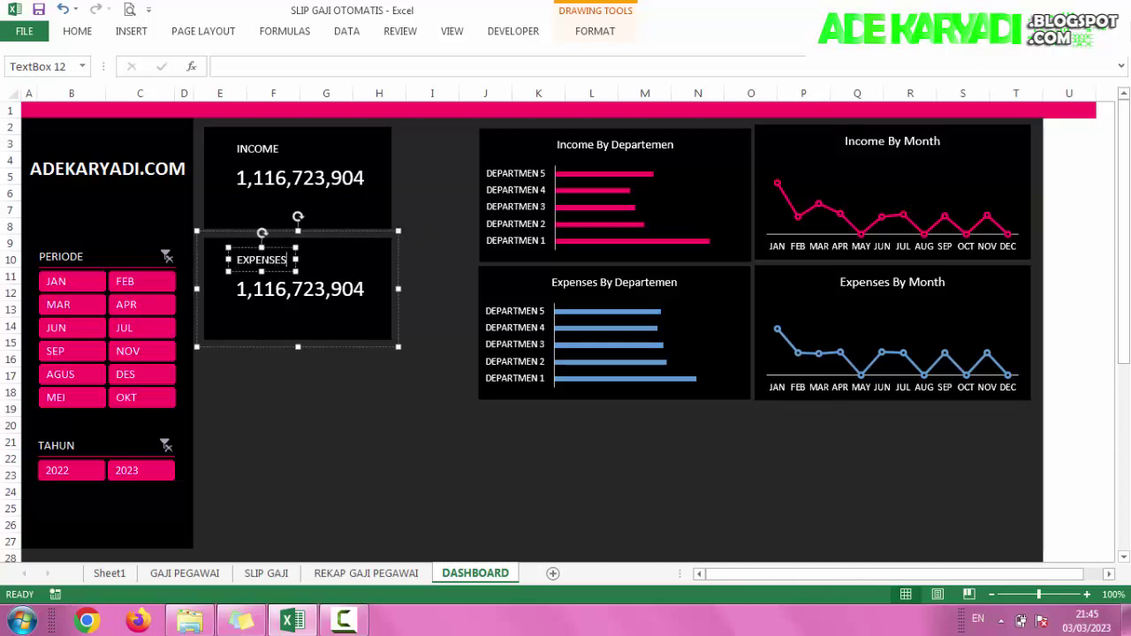
pyautogui.click(356, 426)
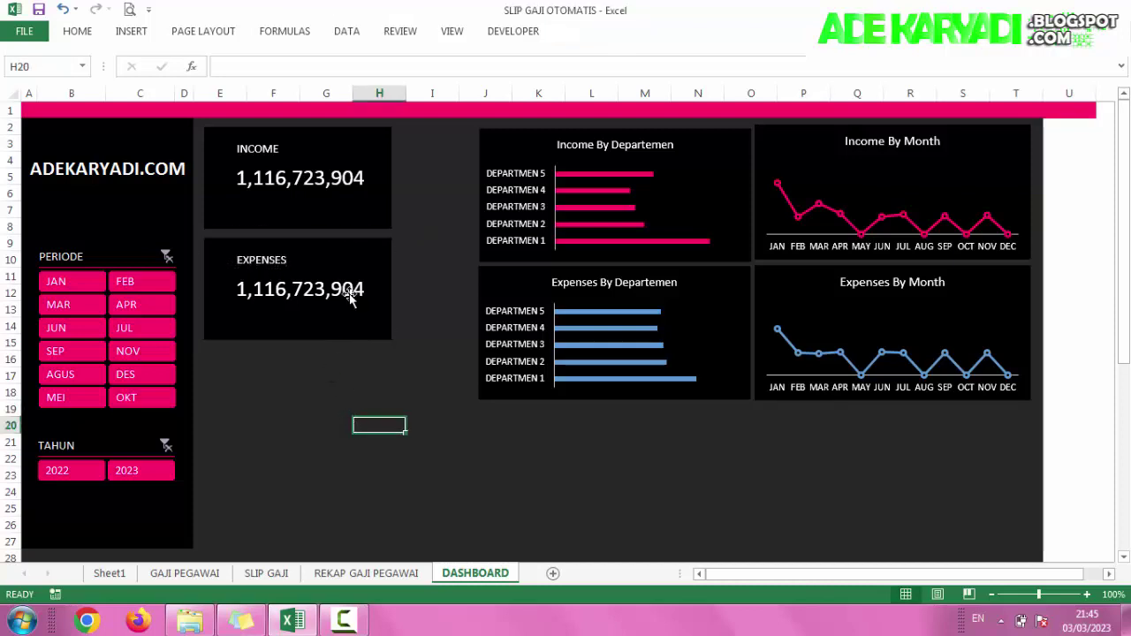
# Step: Link the EXPENSES value box to =Sheet1!J14
pyautogui.click(302, 289)
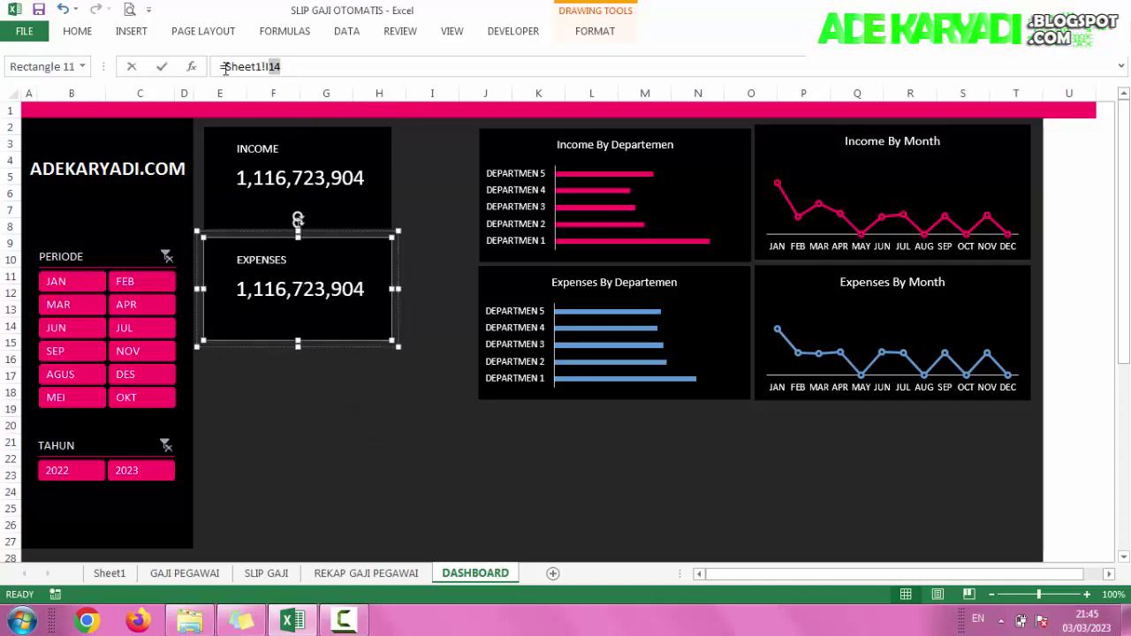
pyautogui.moveTo(287, 71); pyautogui.dragTo(214, 67)
pyautogui.write('=')
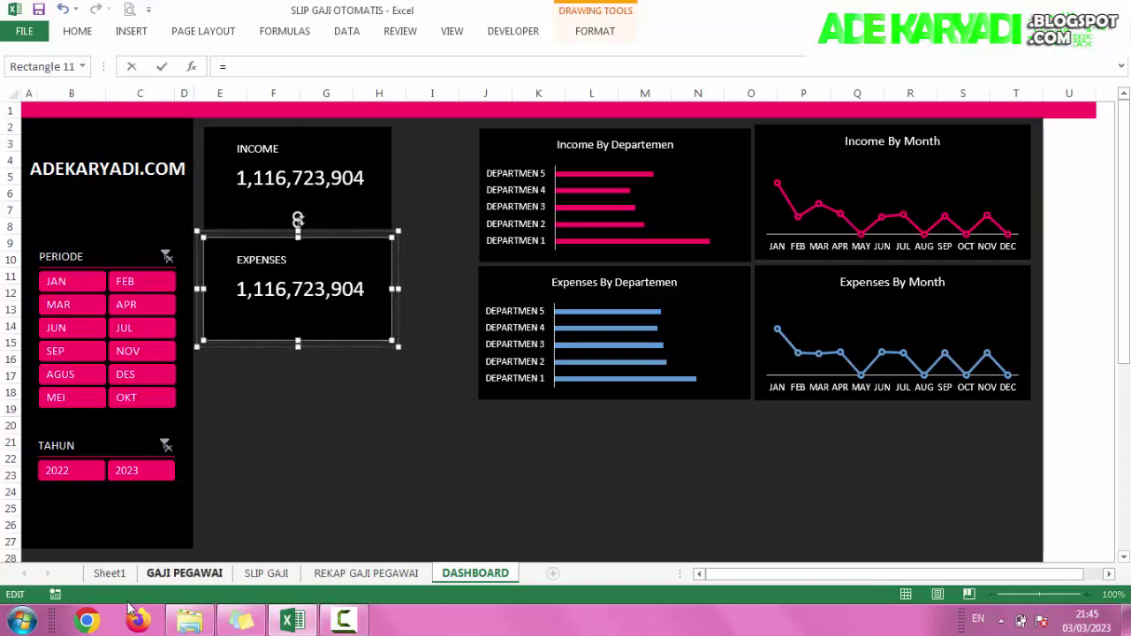
pyautogui.click(110, 576)
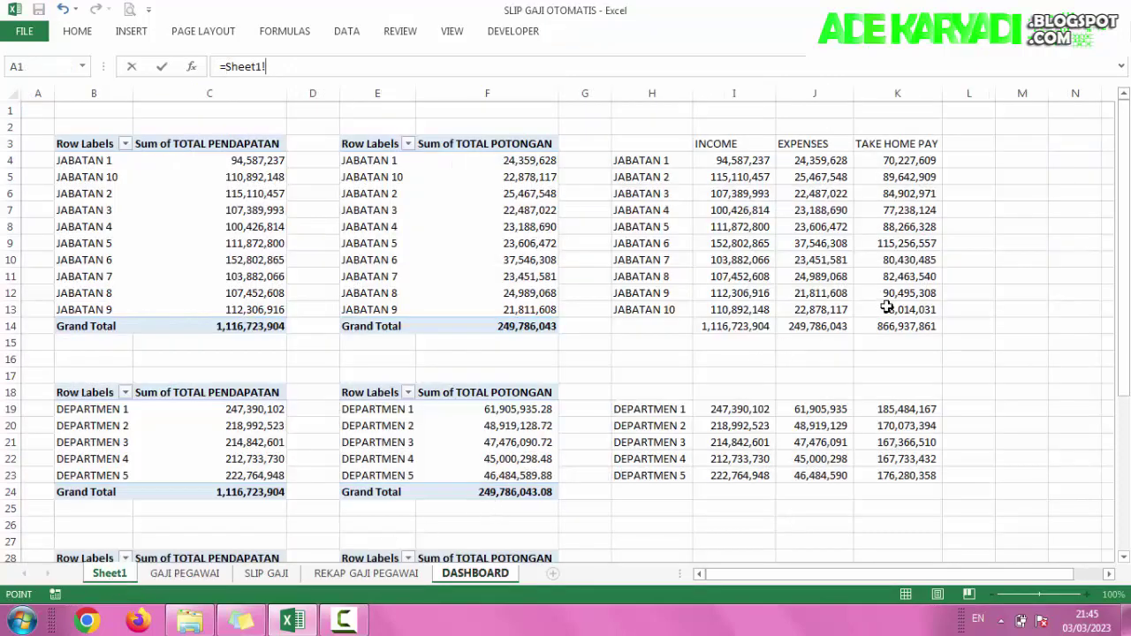
pyautogui.click(820, 328)
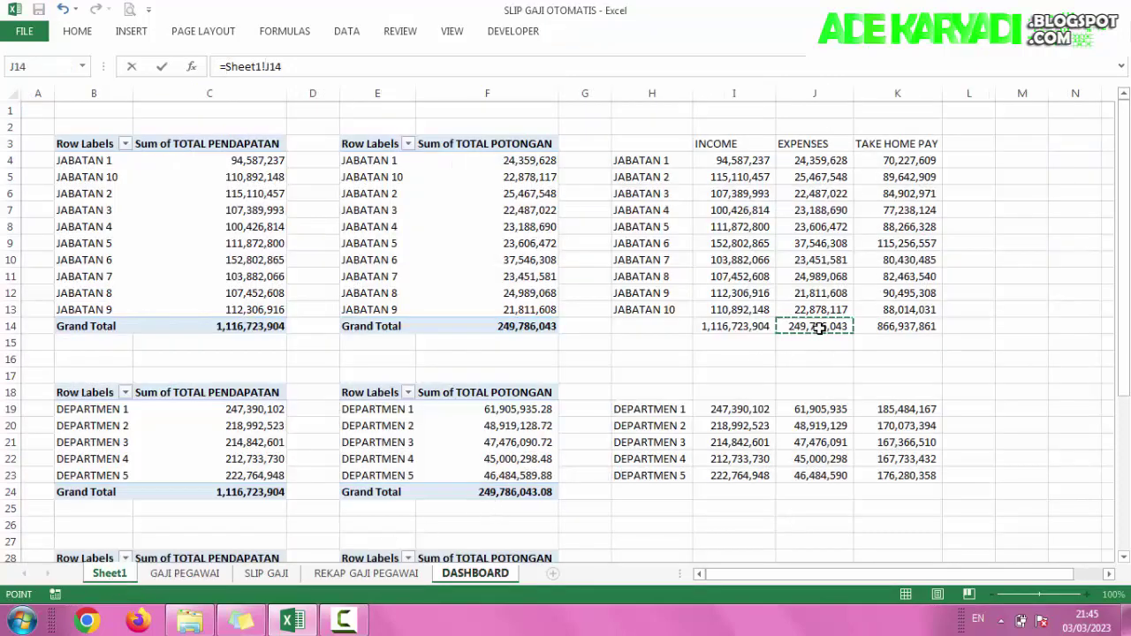
pyautogui.press('Return')
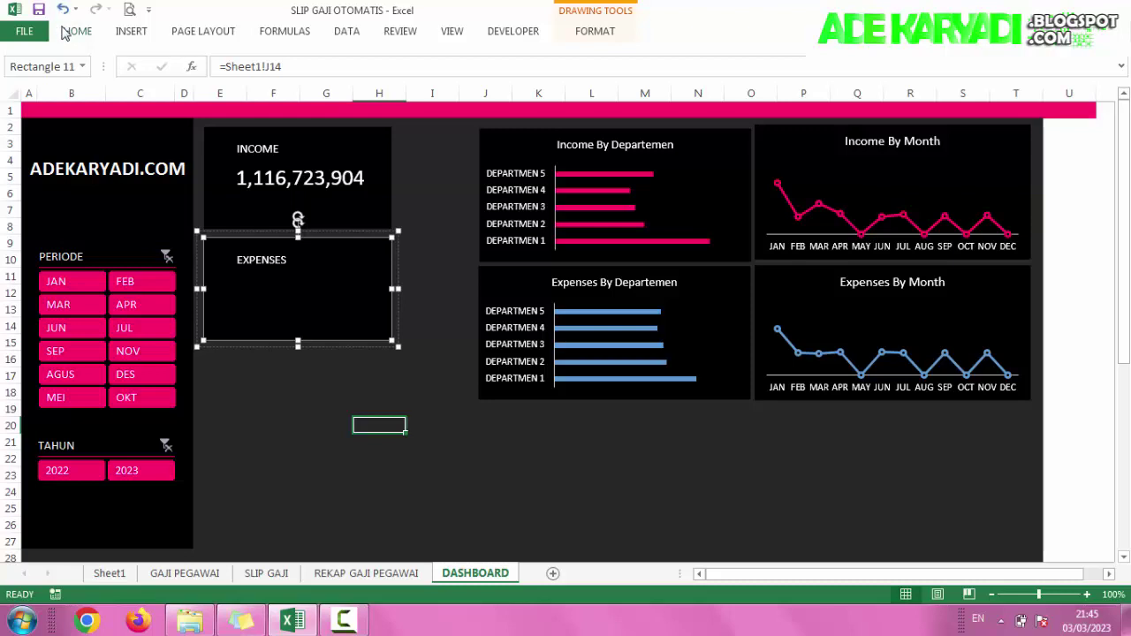
# Step: Set the EXPENSES figure to font size 22, then compare it with the INCOME value
pyautogui.click(70, 32)
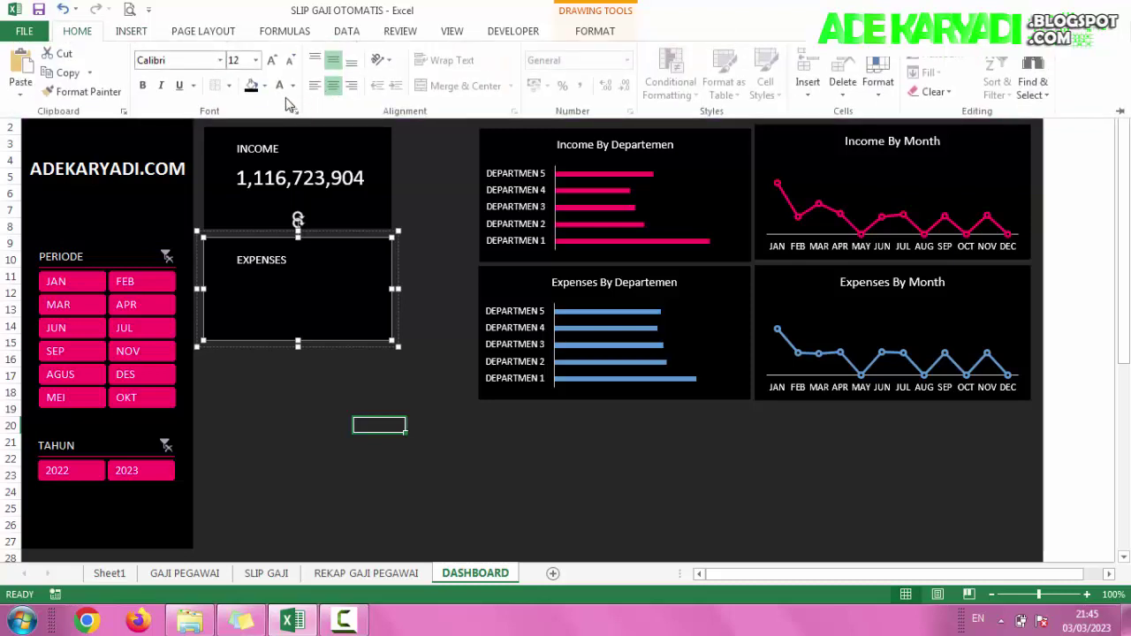
pyautogui.click(256, 60)
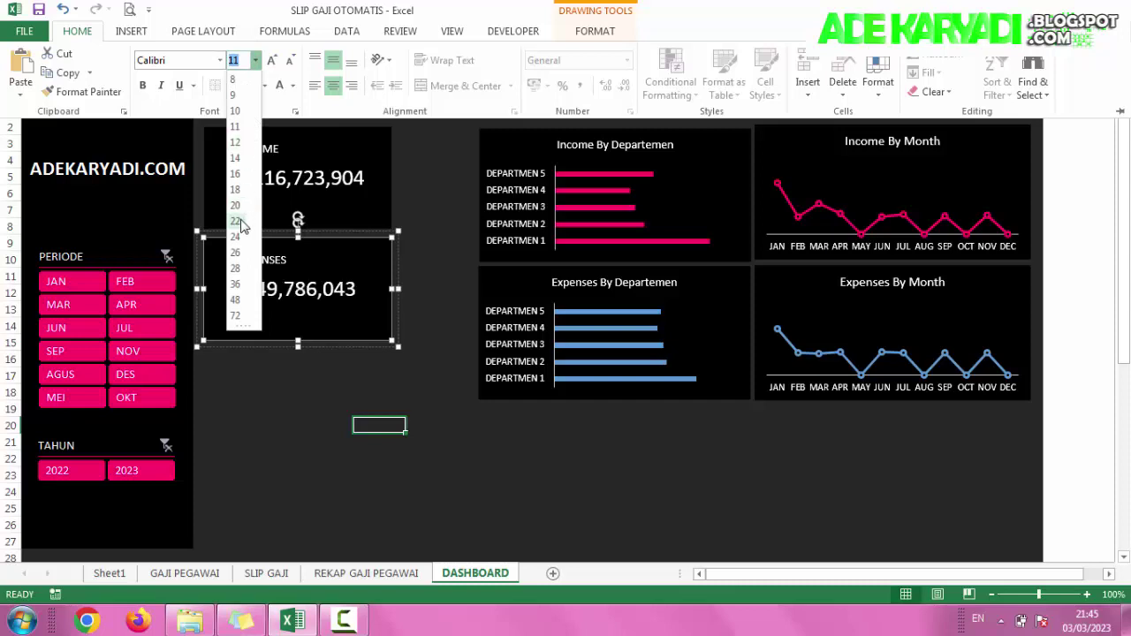
pyautogui.click(242, 226)
pyautogui.click(319, 176)
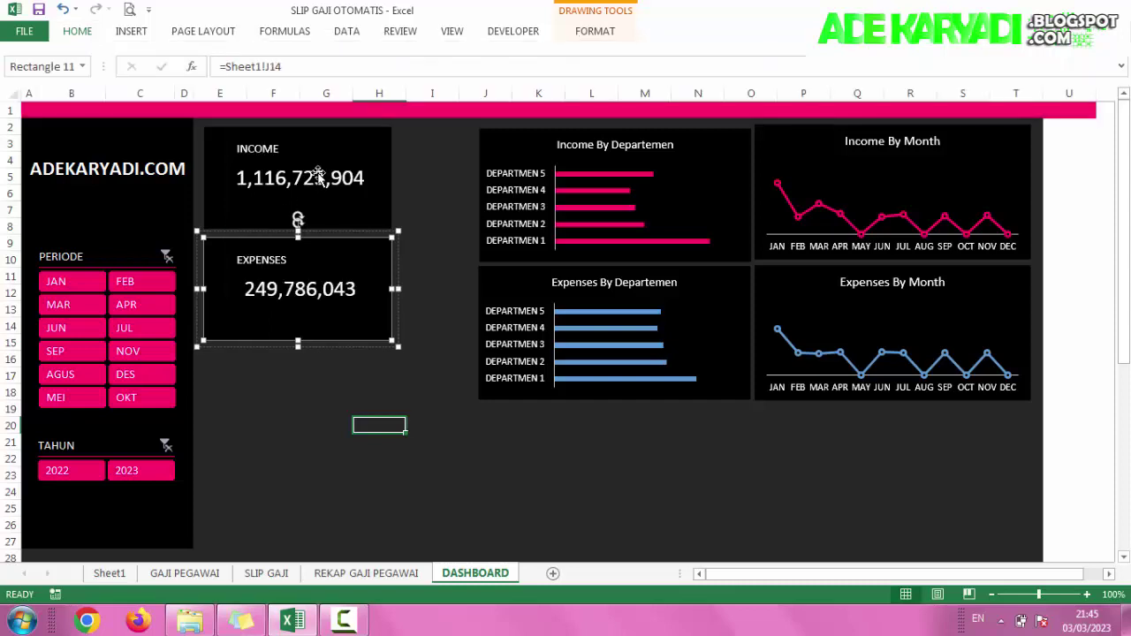
pyautogui.click(251, 186)
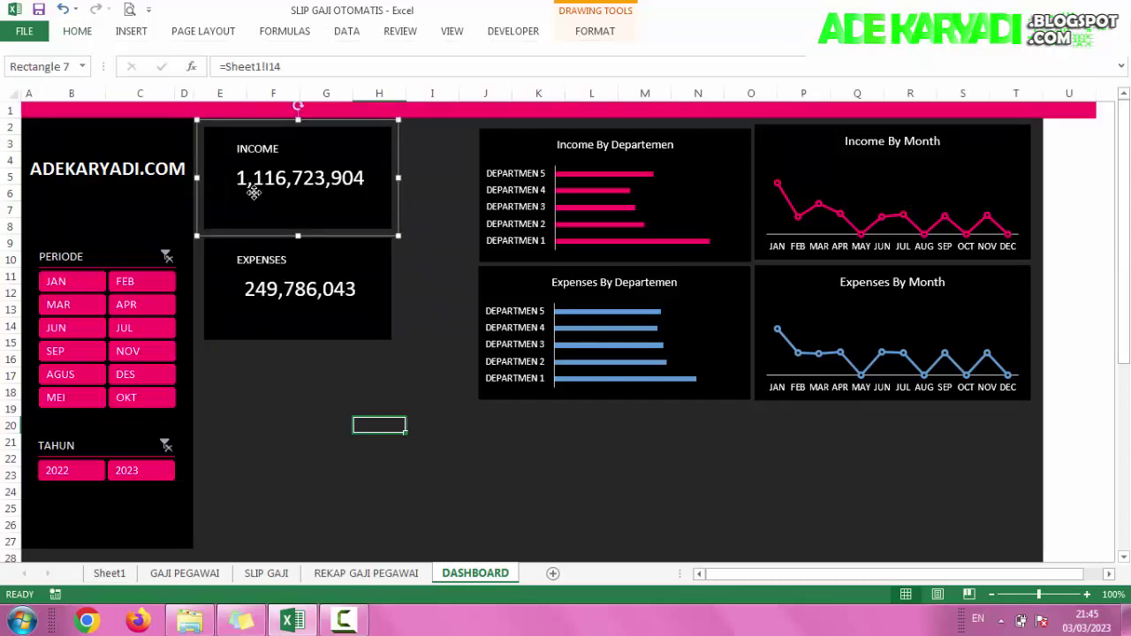
pyautogui.click(80, 35)
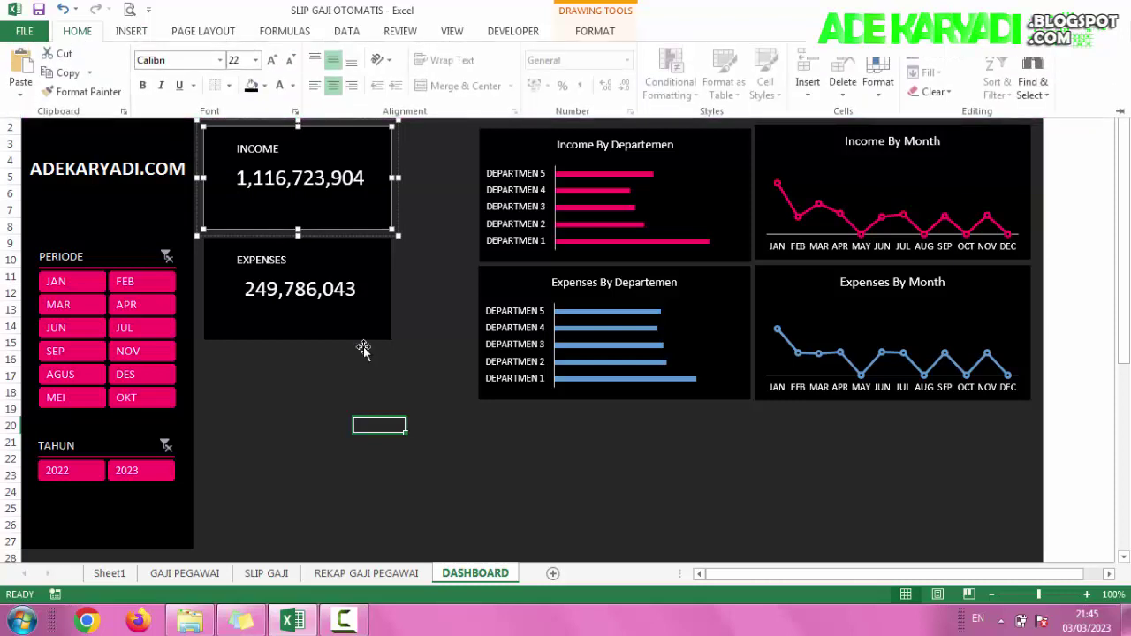
pyautogui.click(291, 361)
pyautogui.click(290, 359)
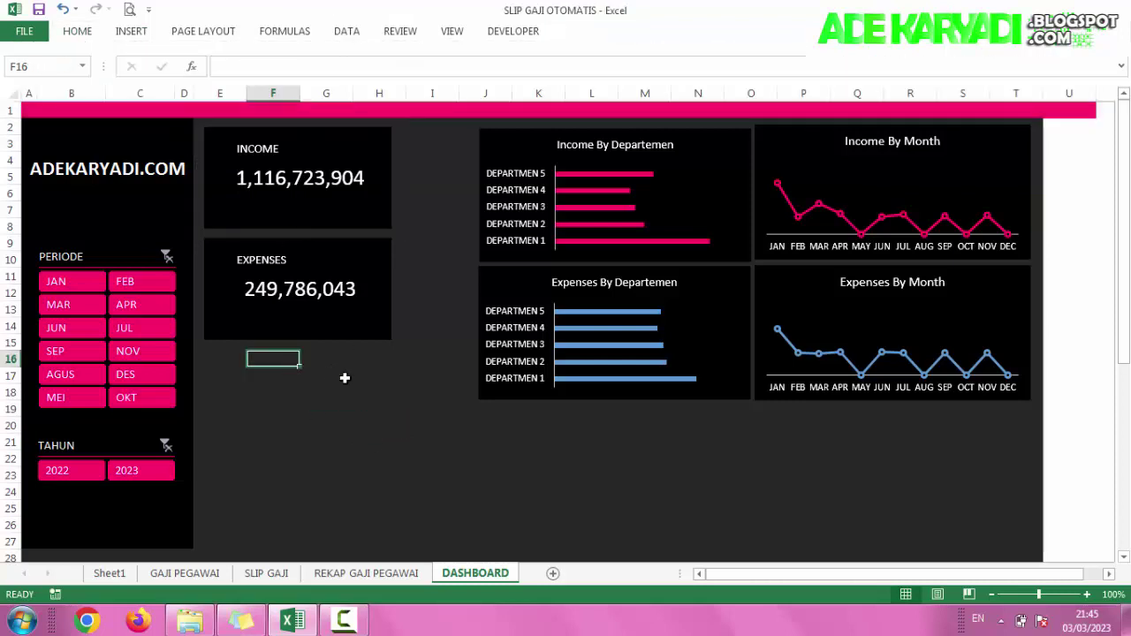
# Step: Paste a copy of the EXPENSES card below it and relabel it TAKE HOME PAY
pyautogui.click(350, 343)
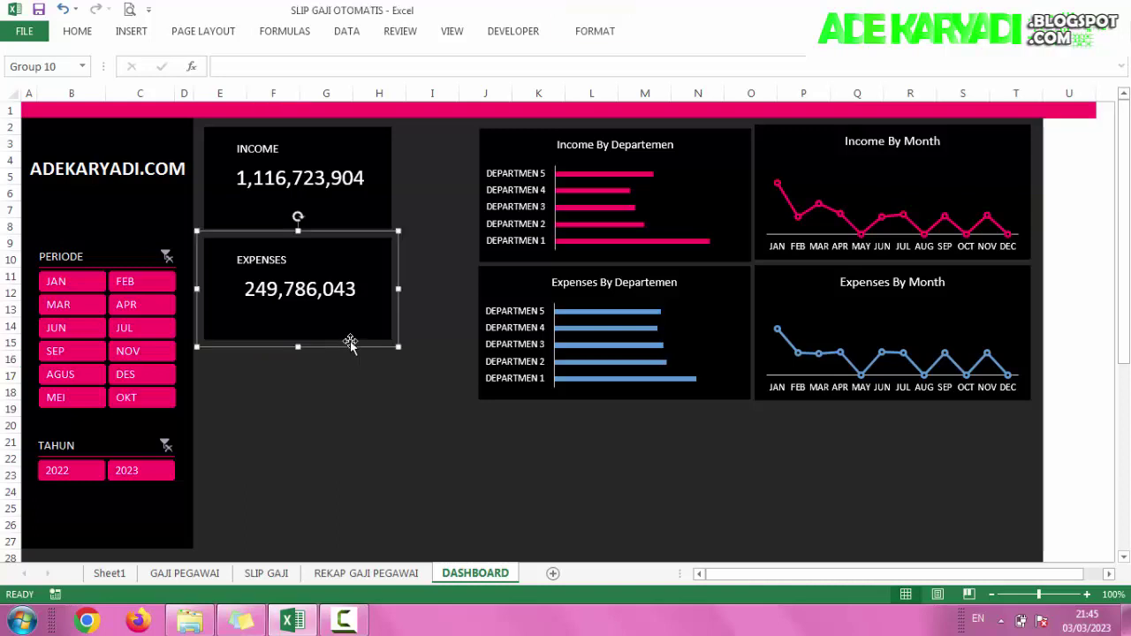
pyautogui.click(260, 386)
pyautogui.hotkey('ctrl', 'v')
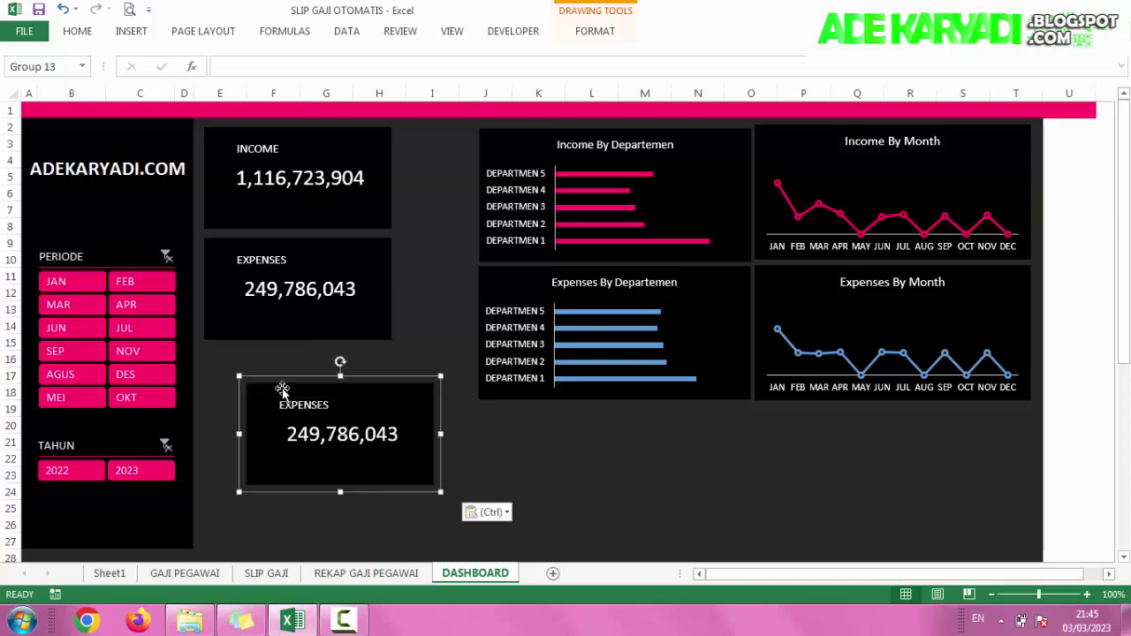
pyautogui.moveTo(256, 367); pyautogui.dragTo(231, 343)
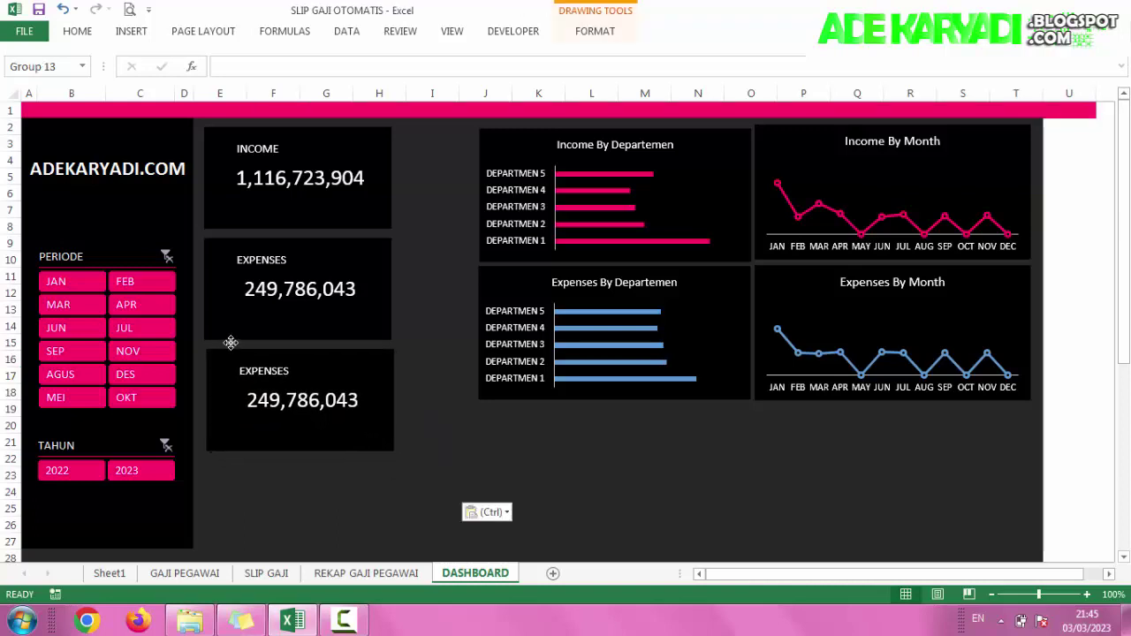
pyautogui.click(252, 396)
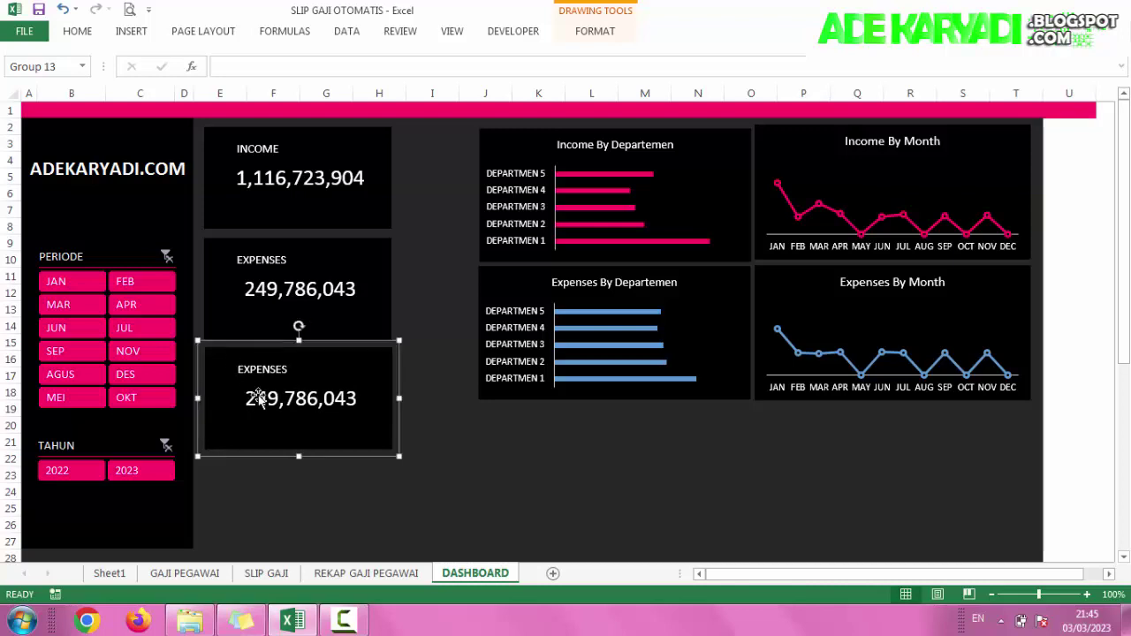
pyautogui.click(257, 369)
pyautogui.doubleClick(257, 370)
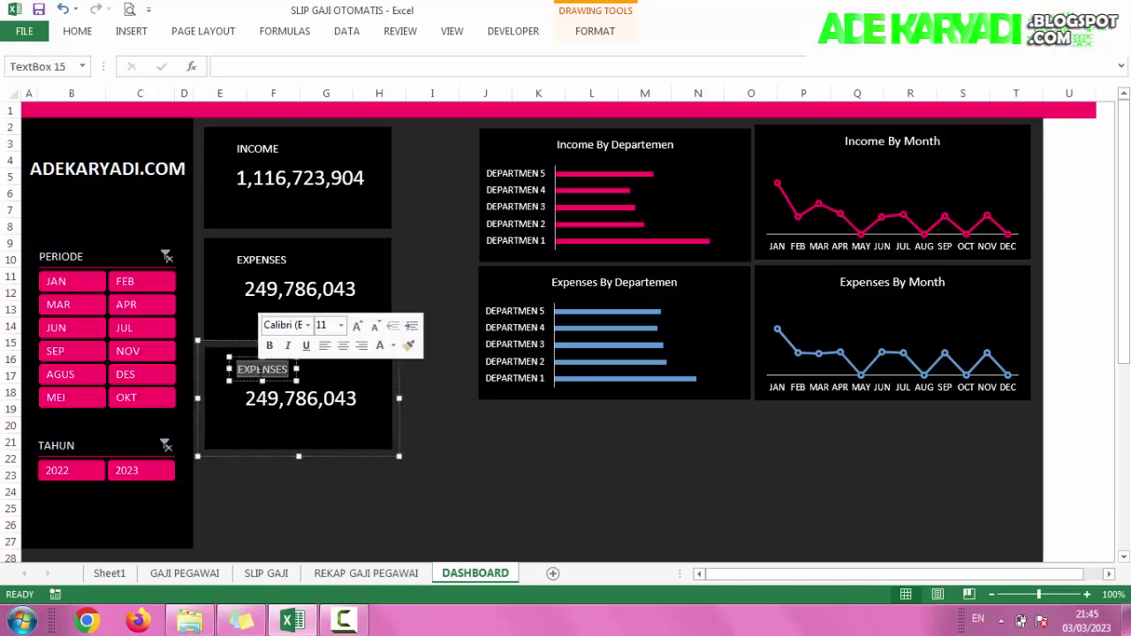
pyautogui.write('TAKE')
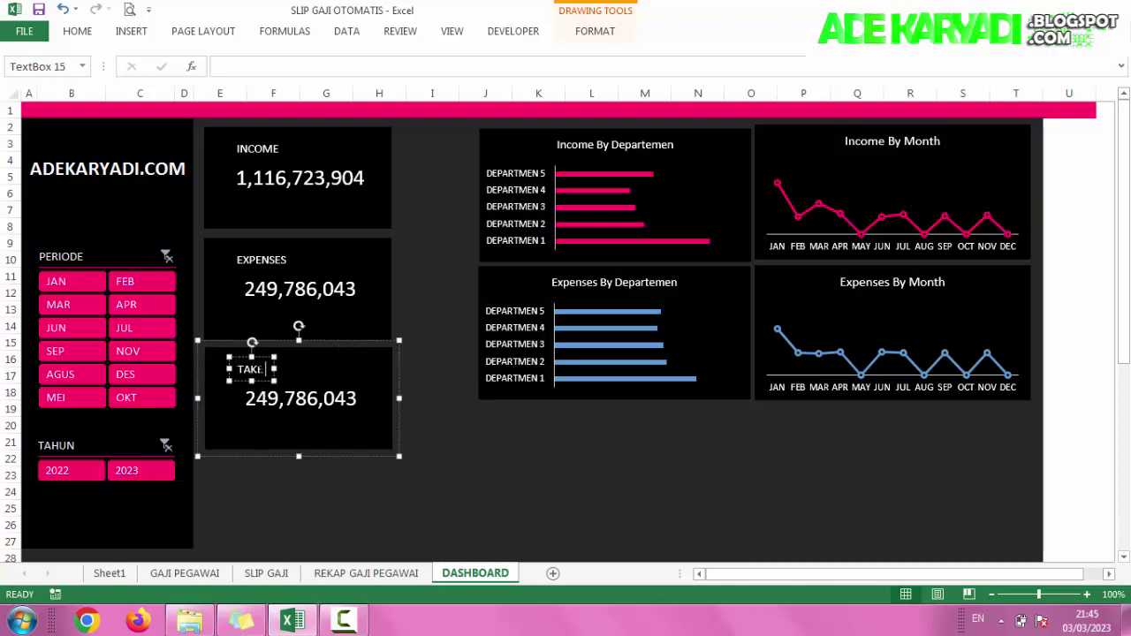
pyautogui.write(' HOME PAY')
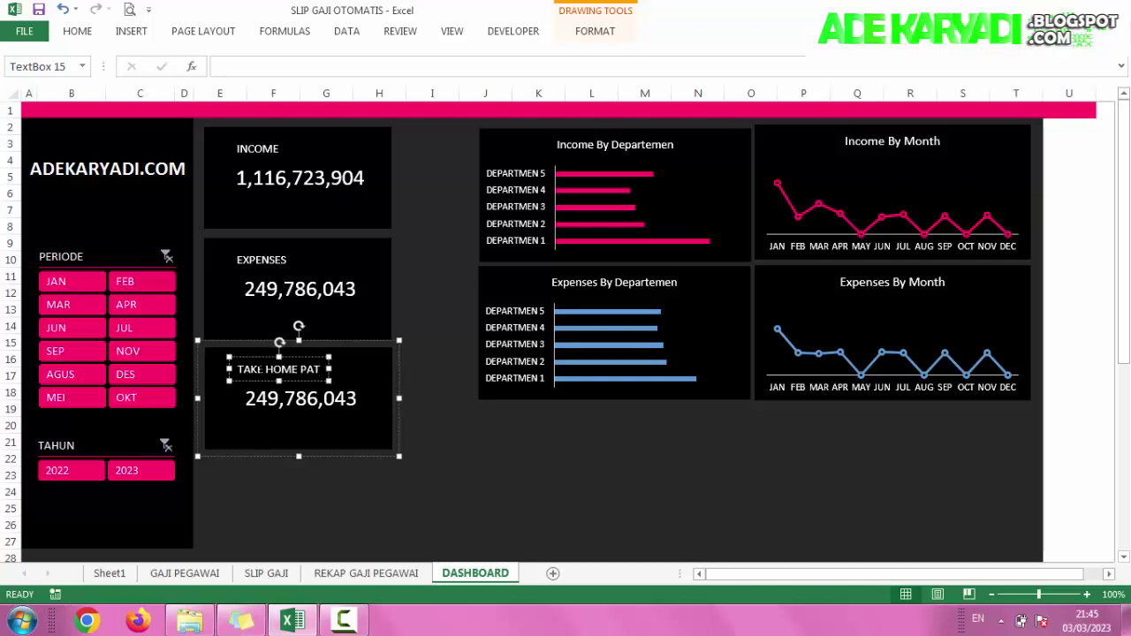
pyautogui.click(332, 487)
# Step: Link the TAKE HOME PAY value box to =Sheet1!K14
pyautogui.click(317, 400)
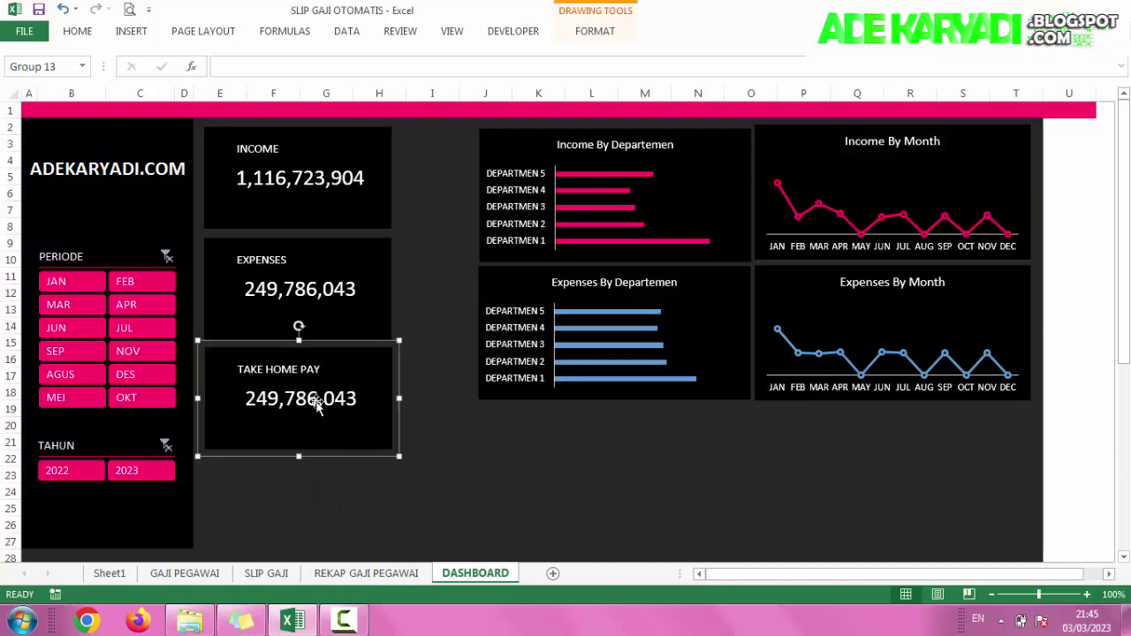
pyautogui.moveTo(312, 60); pyautogui.dragTo(216, 66)
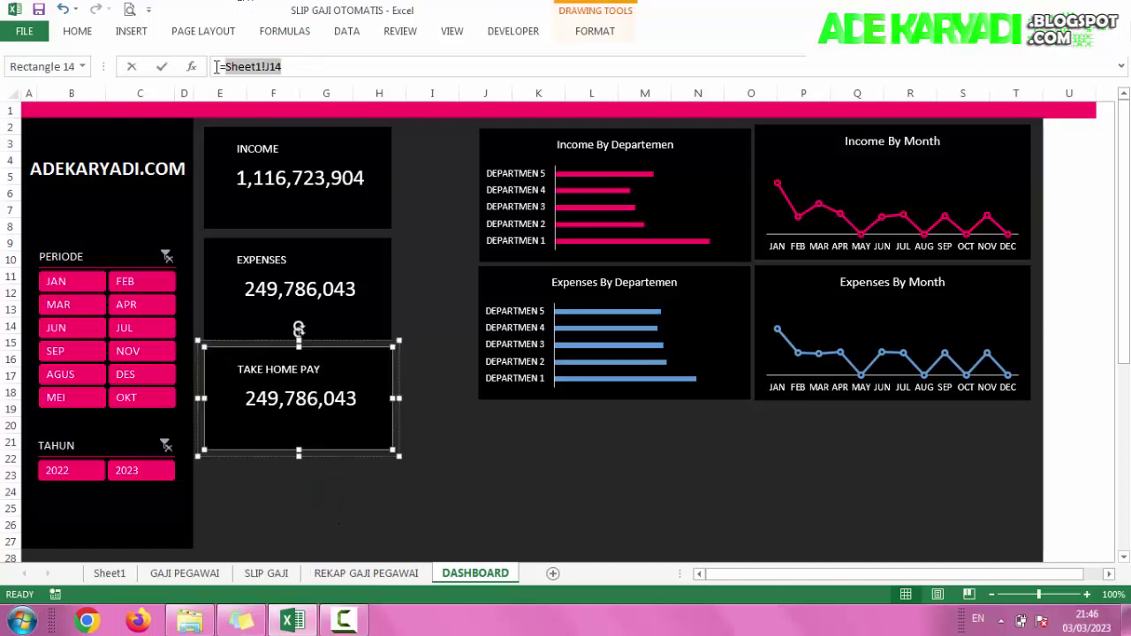
pyautogui.write('=')
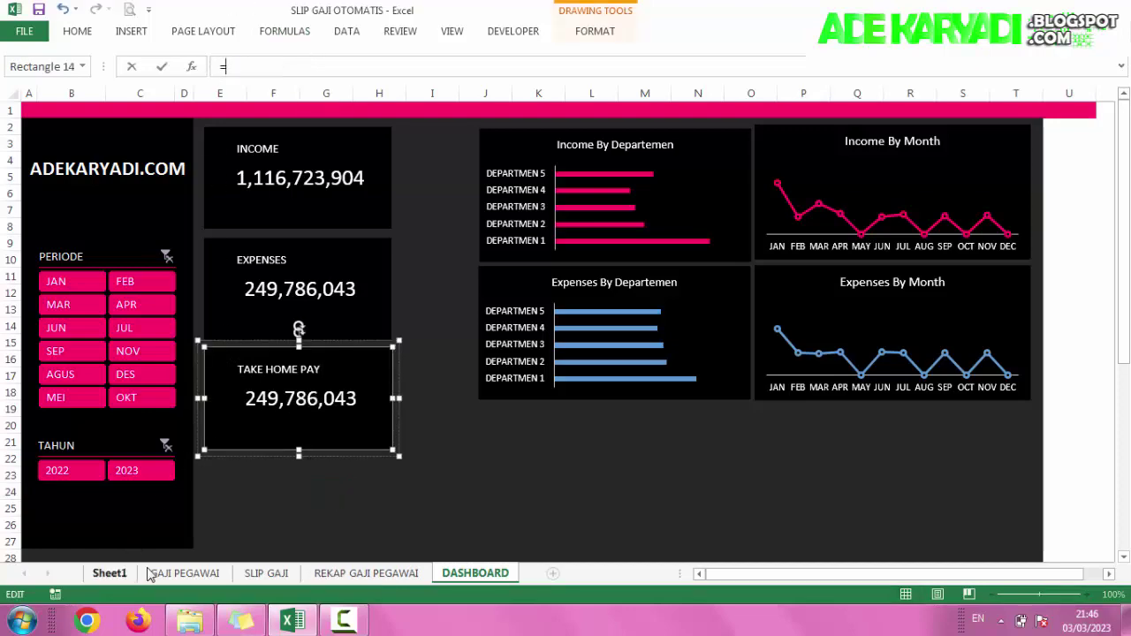
pyautogui.click(109, 573)
pyautogui.click(902, 327)
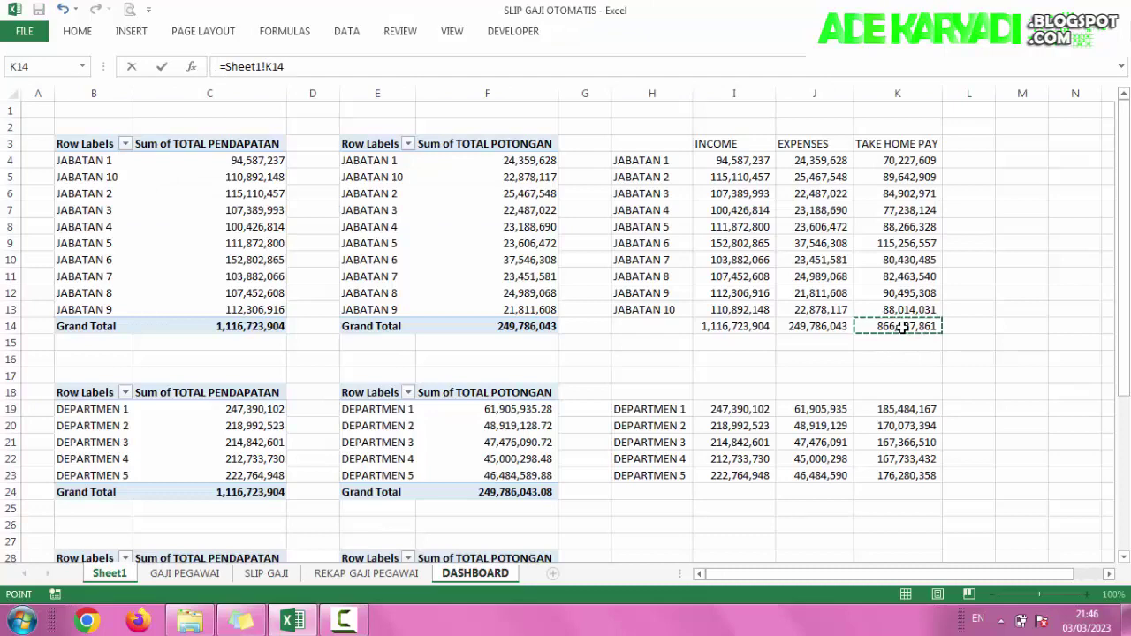
pyautogui.press('Return')
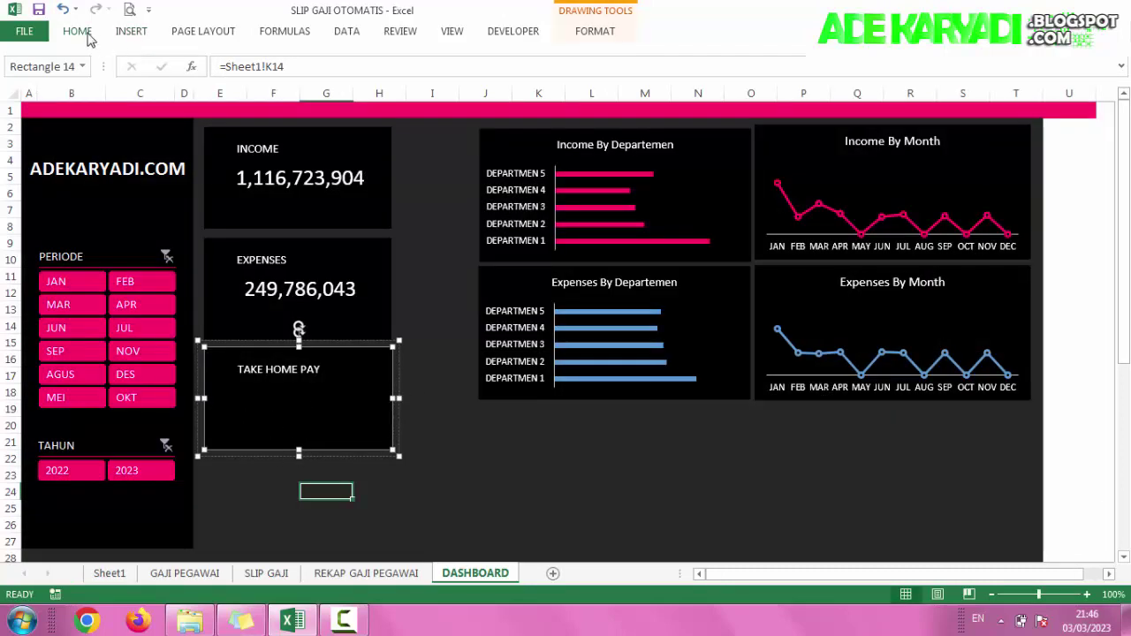
# Step: Set the TAKE HOME PAY figure to font size 20
pyautogui.click(88, 37)
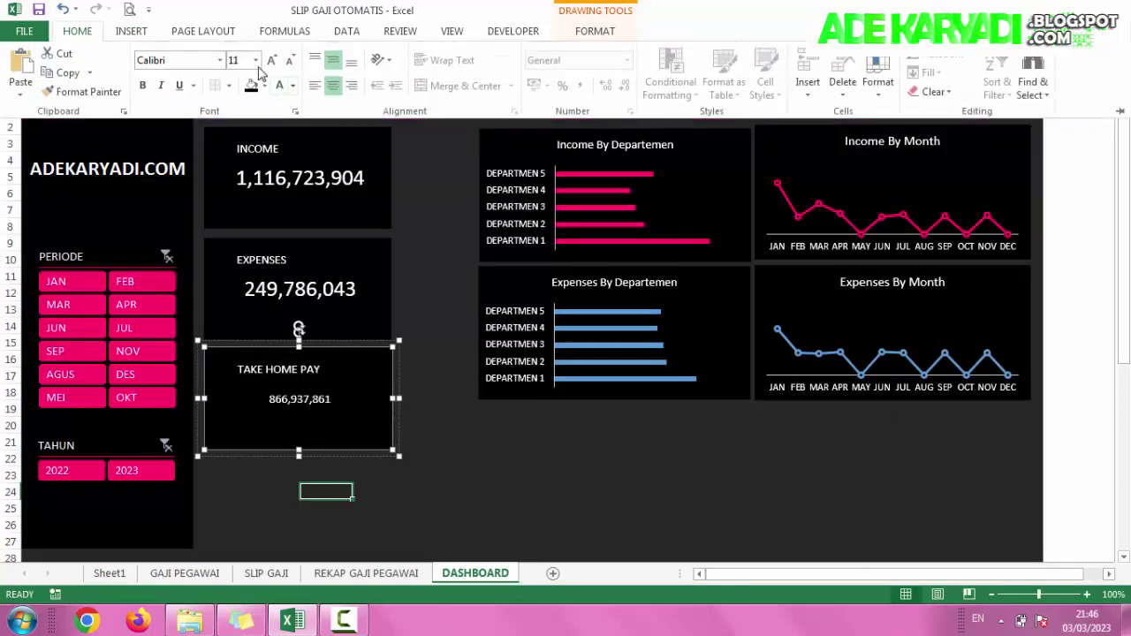
pyautogui.click(256, 60)
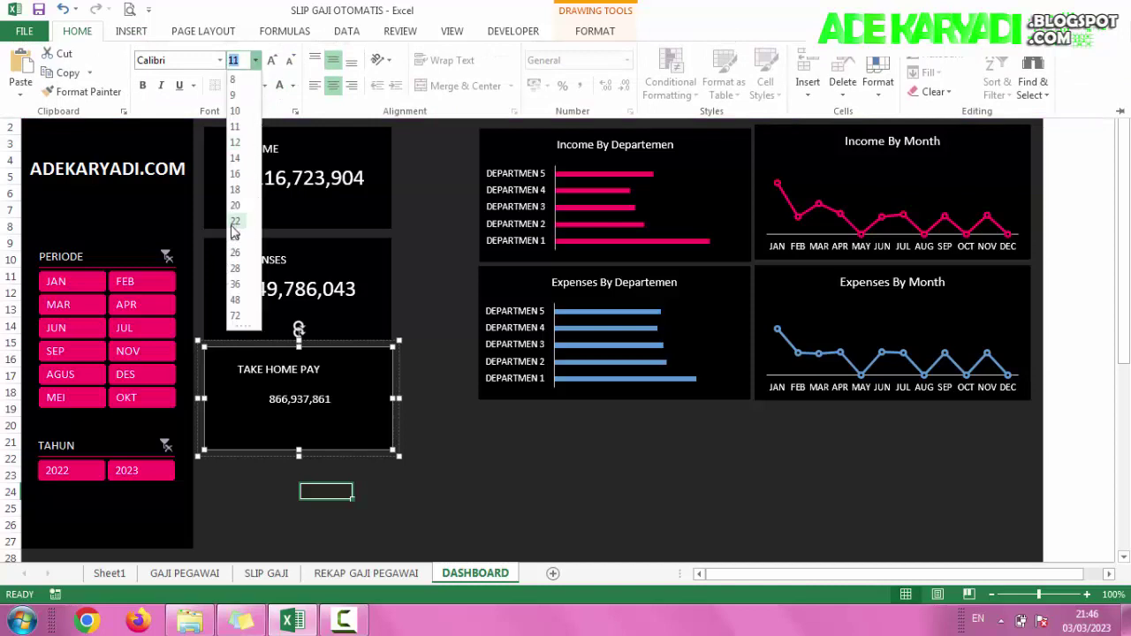
pyautogui.click(234, 205)
pyautogui.click(465, 447)
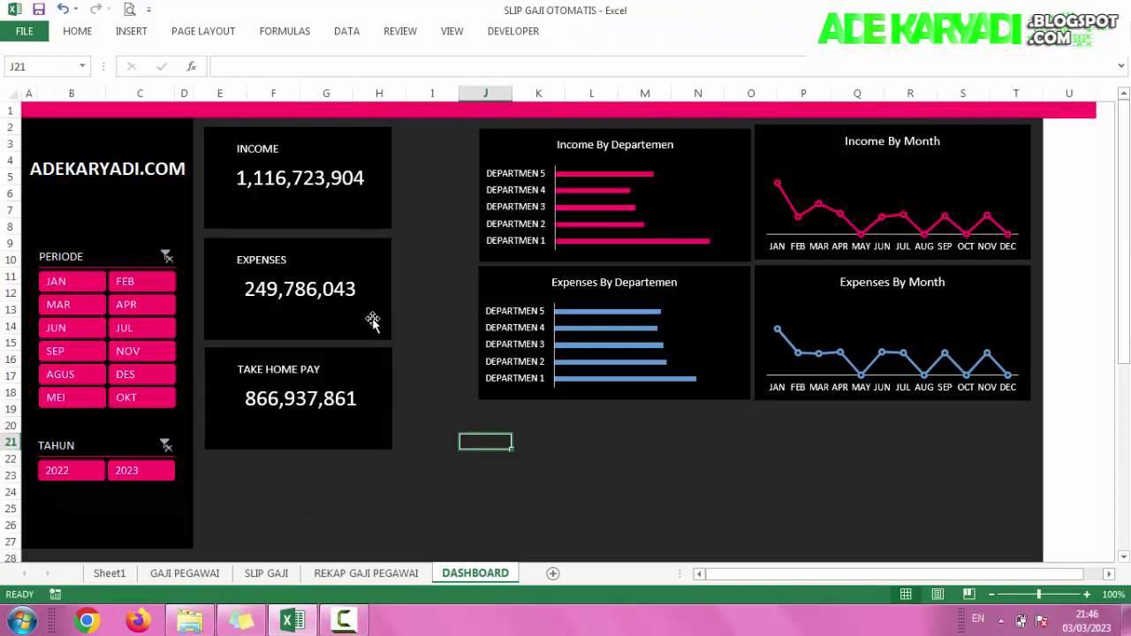
# Step: Duplicate the TAKE HOME PAY card and place the copy just below the original
pyautogui.click(452, 240)
pyautogui.scroll(-3, 432, 257)
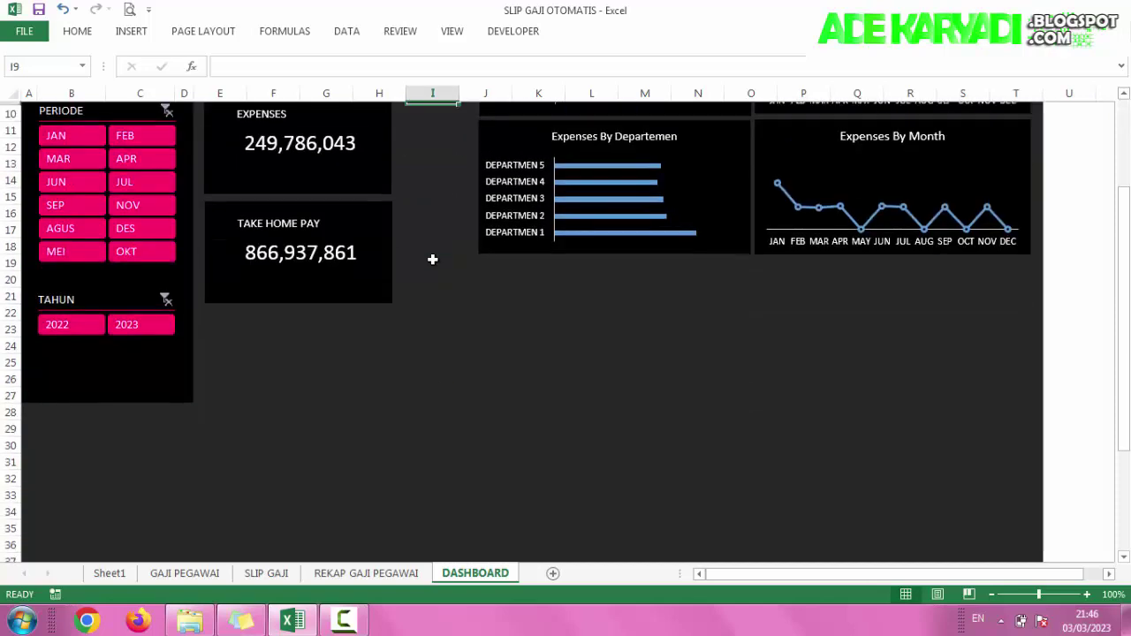
pyautogui.scroll(3, 433, 259)
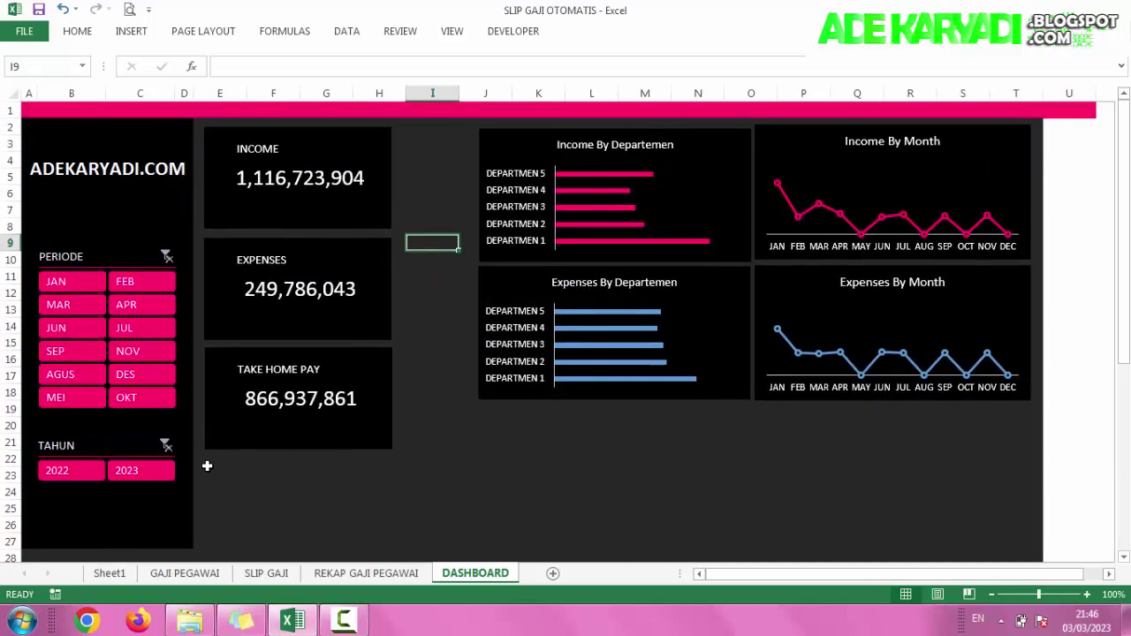
pyautogui.moveTo(224, 466); pyautogui.dragTo(364, 519)
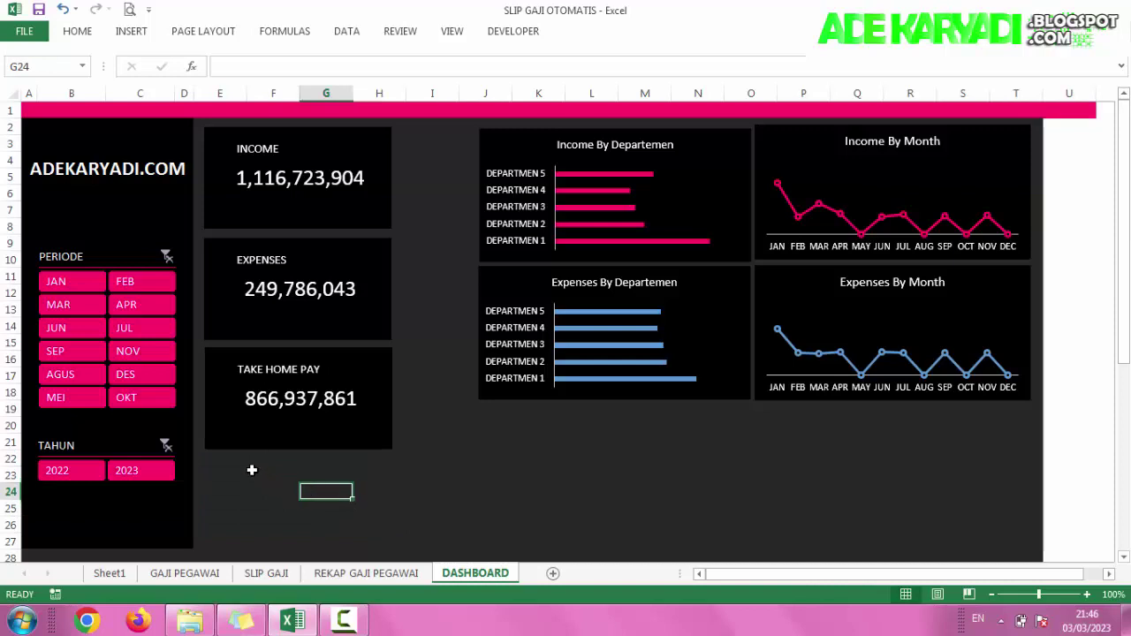
pyautogui.moveTo(365, 519); pyautogui.dragTo(233, 460)
pyautogui.click(298, 453)
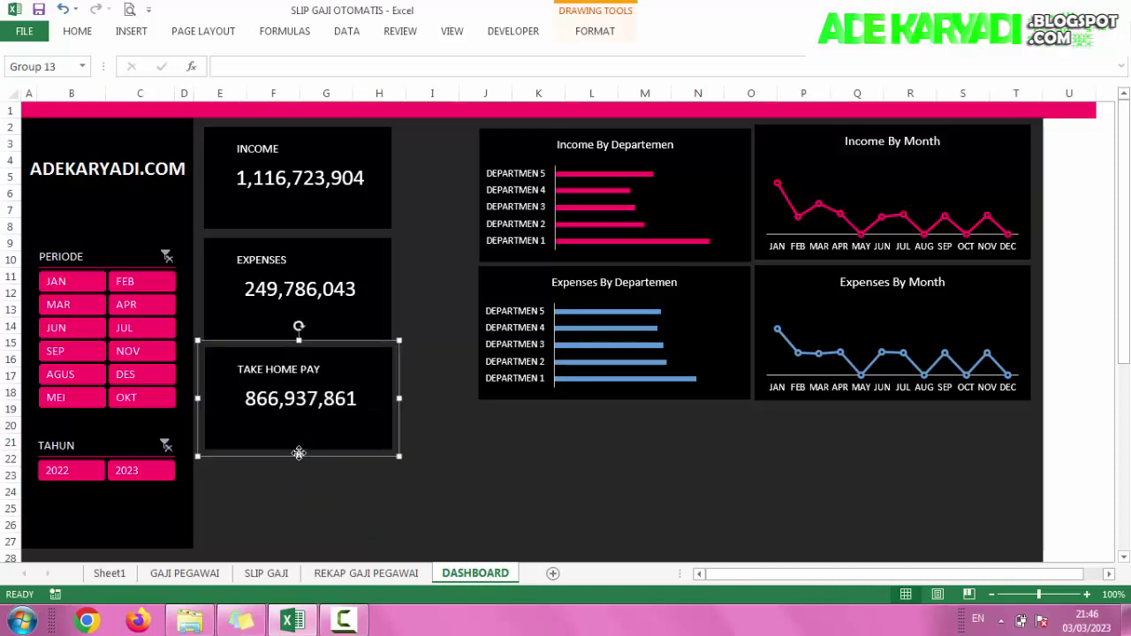
pyautogui.hotkey('ctrl', 'c')
pyautogui.click(301, 513)
pyautogui.hotkey('ctrl', 'v')
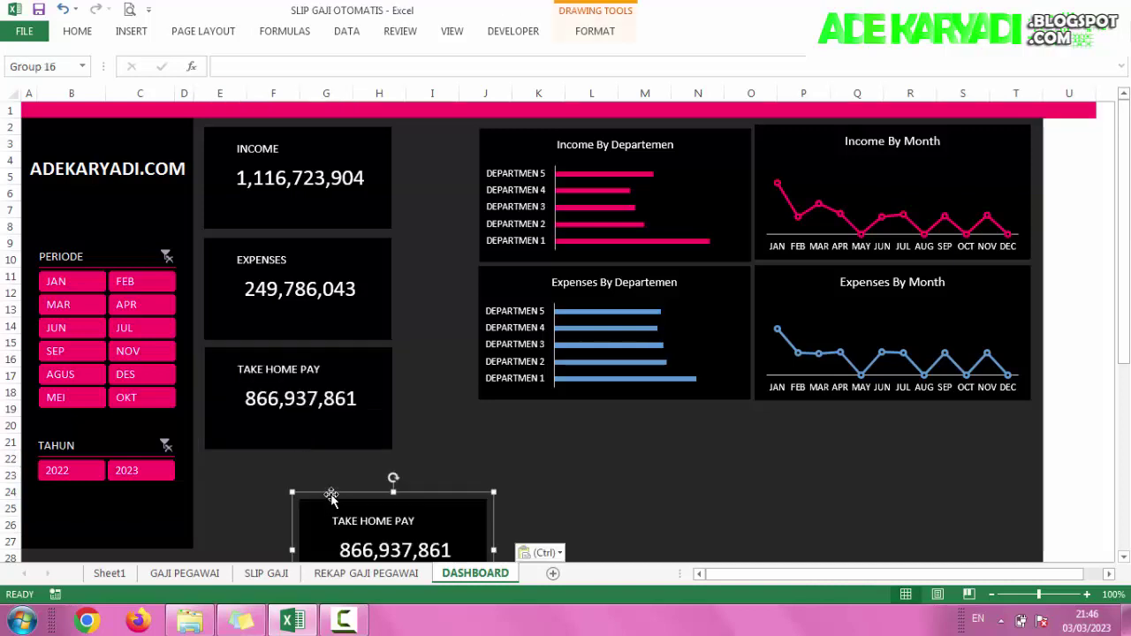
pyautogui.moveTo(330, 496); pyautogui.dragTo(236, 451)
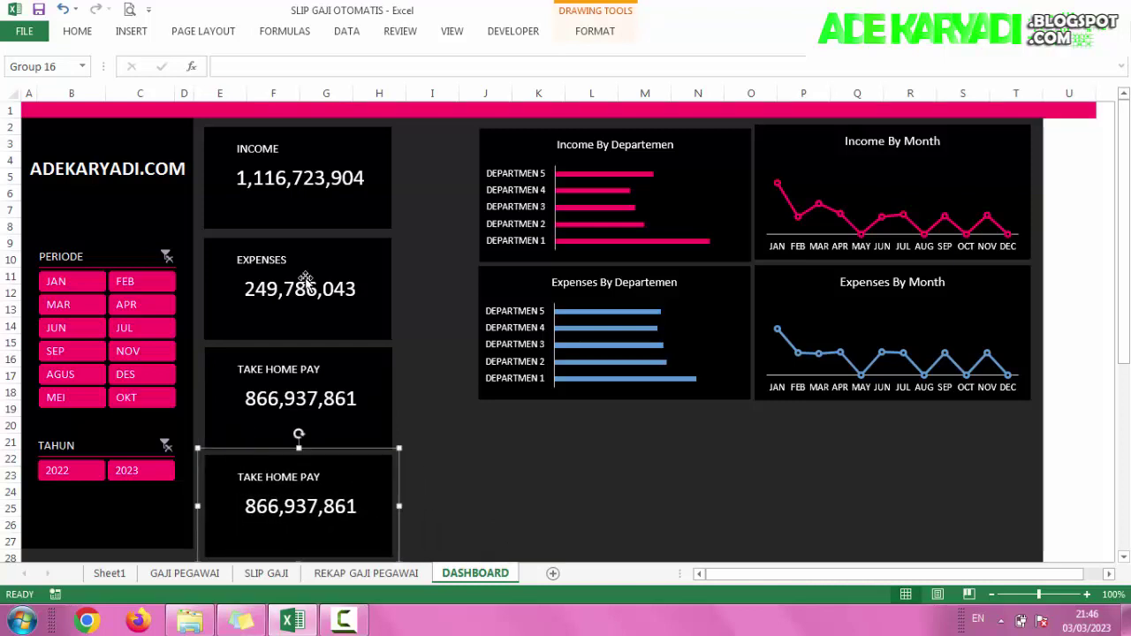
# Step: Nudge the INCOME card left and up, and move EXPENSES and TAKE HOME PAY up beneath it
pyautogui.click(345, 228)
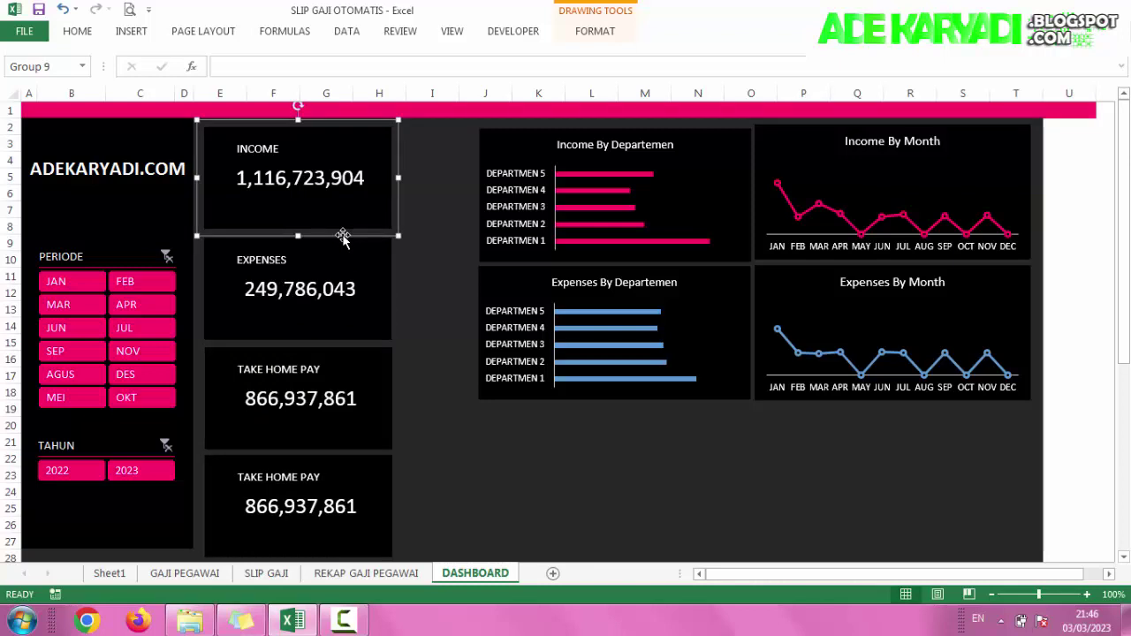
pyautogui.press('Left')
pyautogui.press('Left')
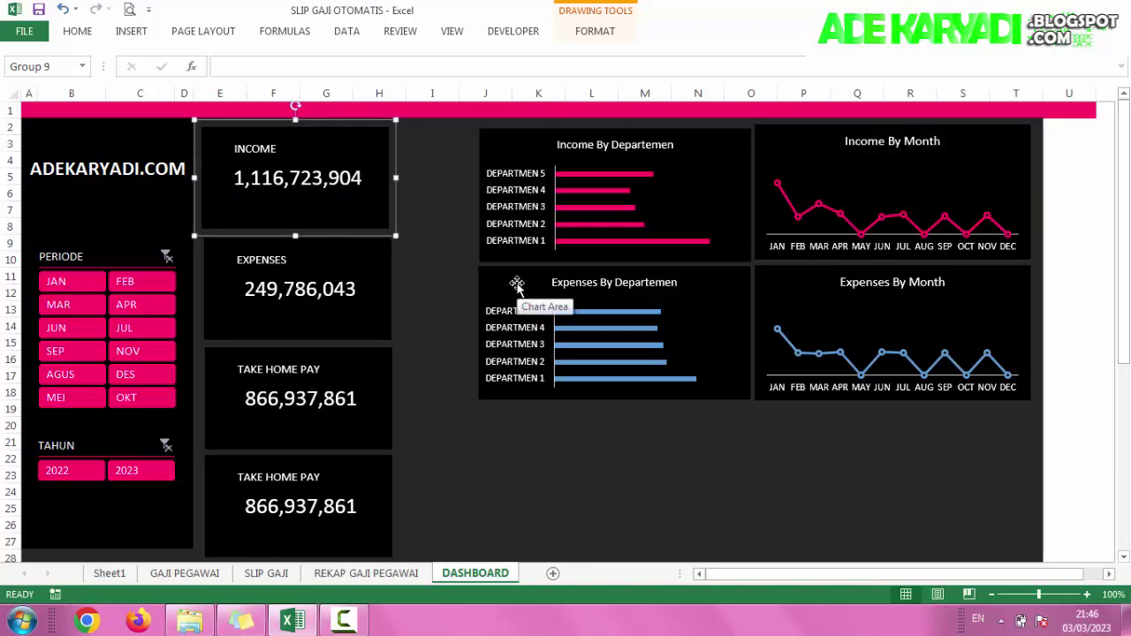
pyautogui.press('Left')
pyautogui.press('Left')
pyautogui.press('Left')
pyautogui.press('Left')
pyautogui.press('Left')
pyautogui.press('Up')
pyautogui.press('Up')
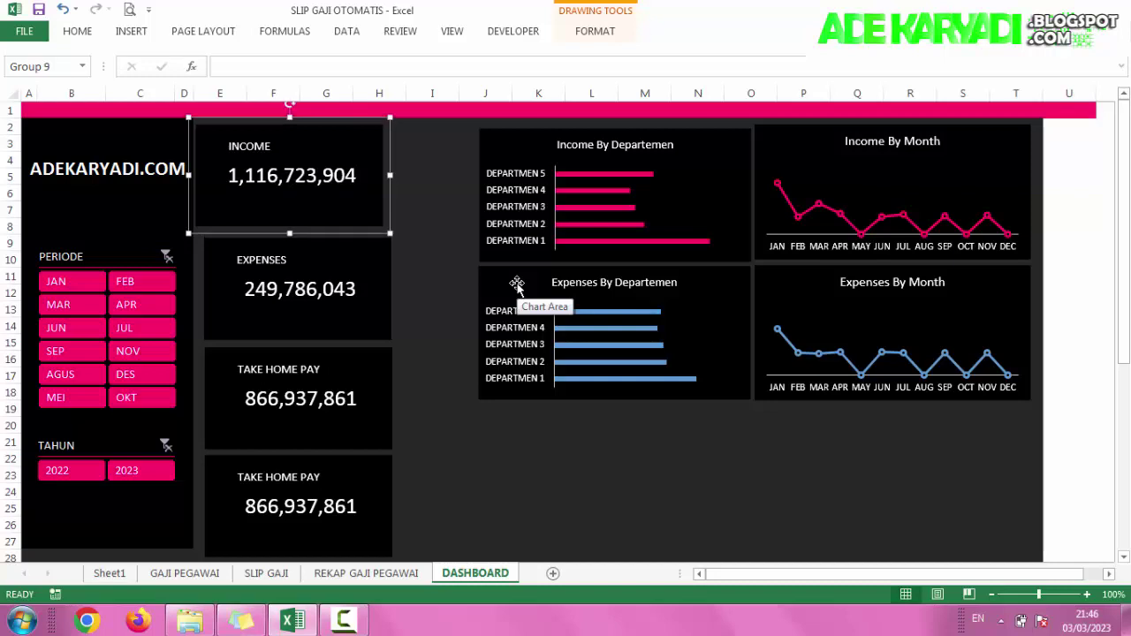
pyautogui.press('Up')
pyautogui.press('Up')
pyautogui.press('Up')
pyautogui.press('Up')
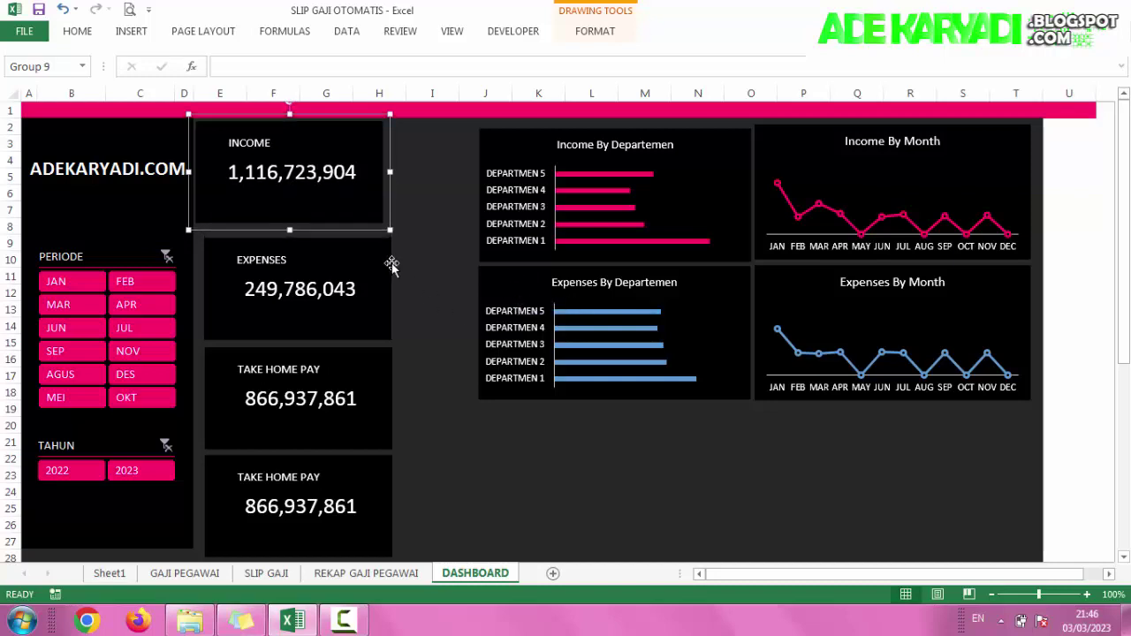
pyautogui.click(391, 262)
pyautogui.keyDown('ctrl'); pyautogui.click(386, 382); pyautogui.keyUp('ctrl')
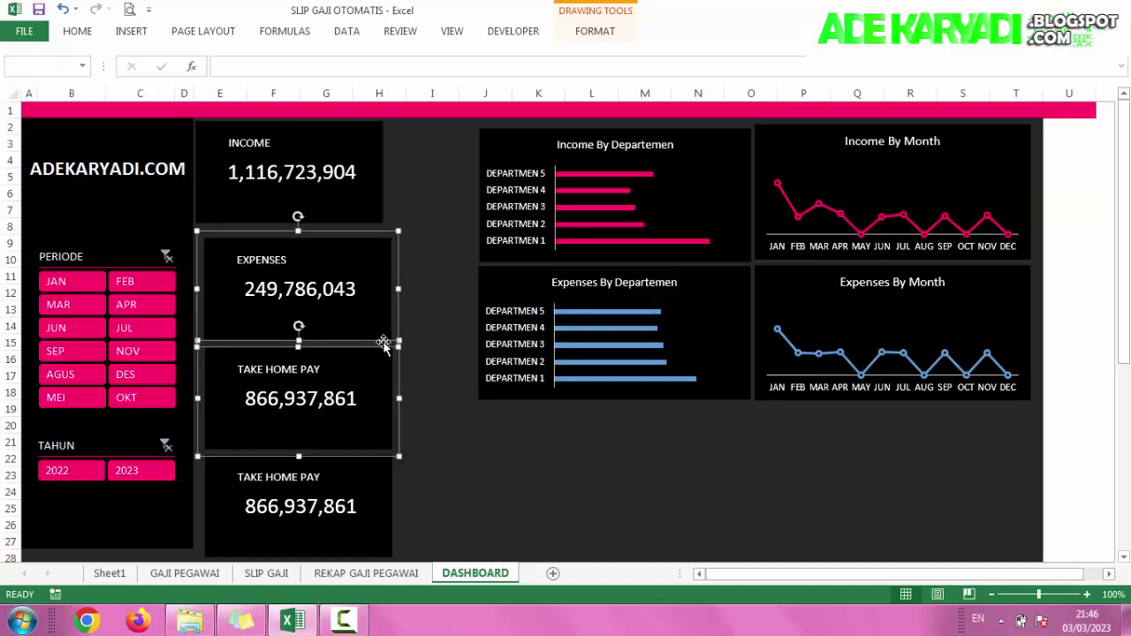
pyautogui.moveTo(385, 344); pyautogui.dragTo(378, 330)
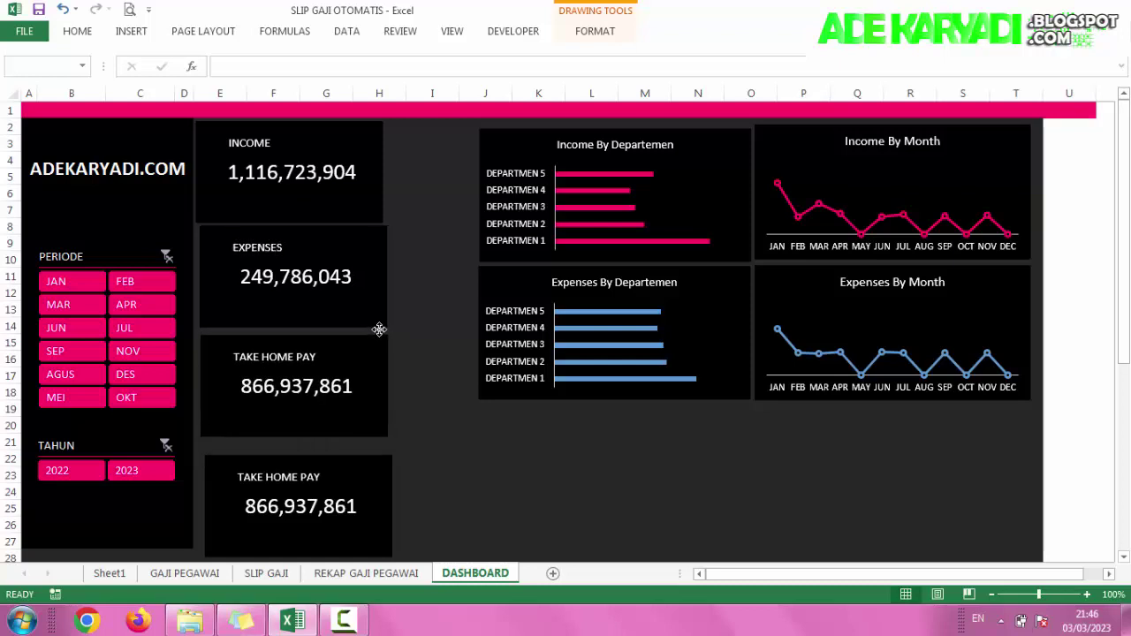
pyautogui.press('Left')
pyautogui.press('Left')
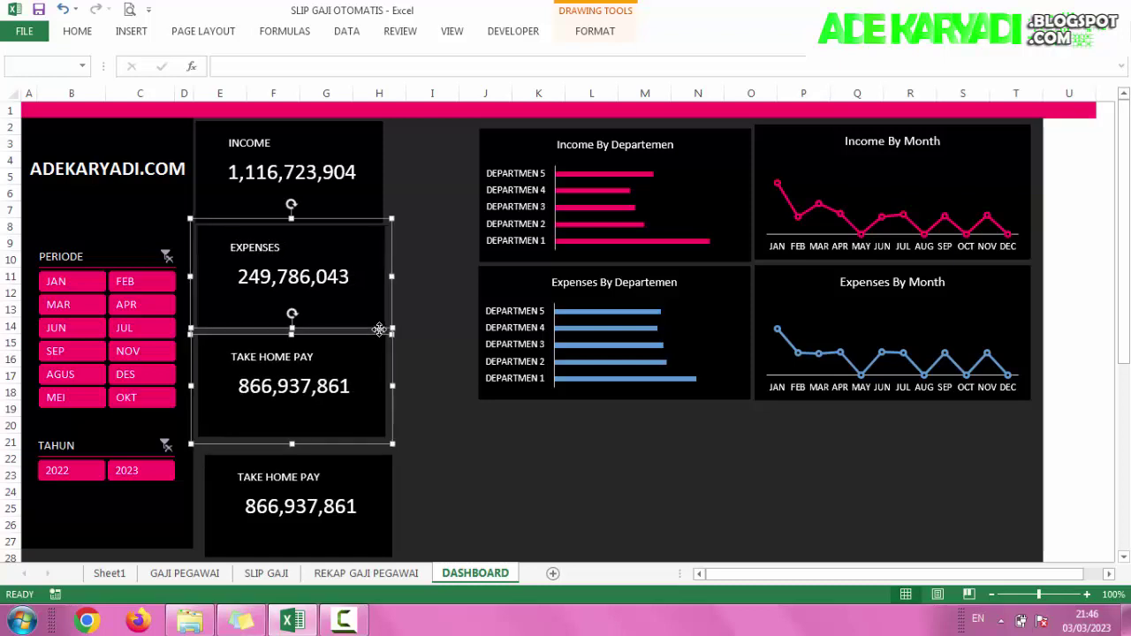
pyautogui.press('Left')
pyautogui.press('Left')
pyautogui.press('Left')
pyautogui.press('Left')
pyautogui.press('Right')
pyautogui.press('Right')
# Step: Fine-tune the INCOME, EXPENSES and TAKE HOME PAY card positions with arrow-key nudges
pyautogui.press('Right')
pyautogui.press('Right')
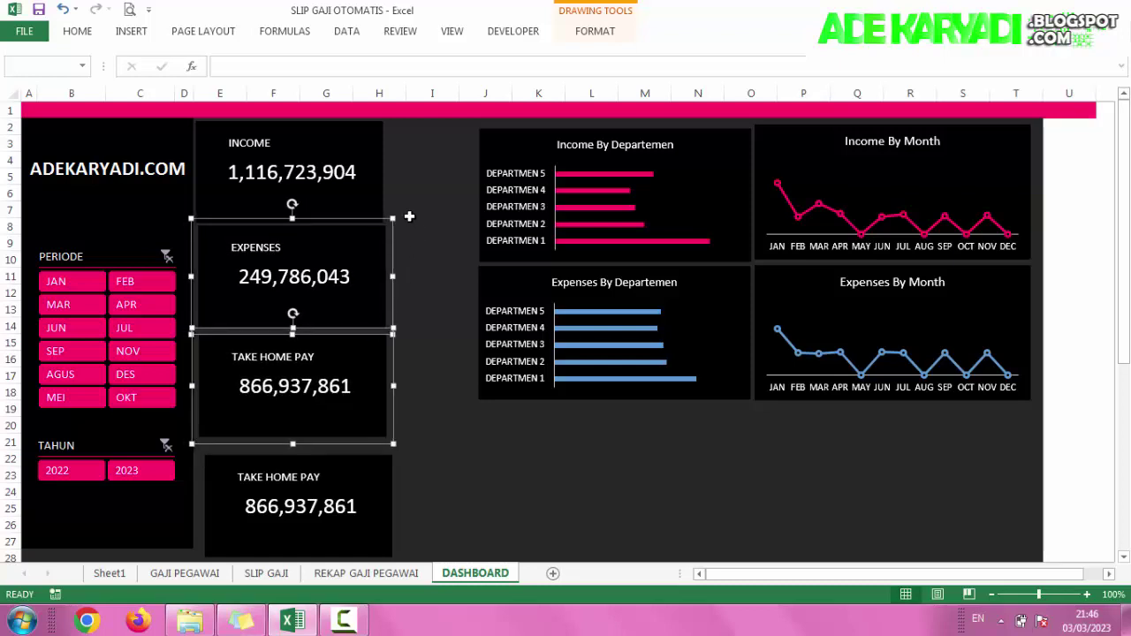
pyautogui.click(381, 203)
pyautogui.press('Right')
pyautogui.press('Right')
pyautogui.press('Right')
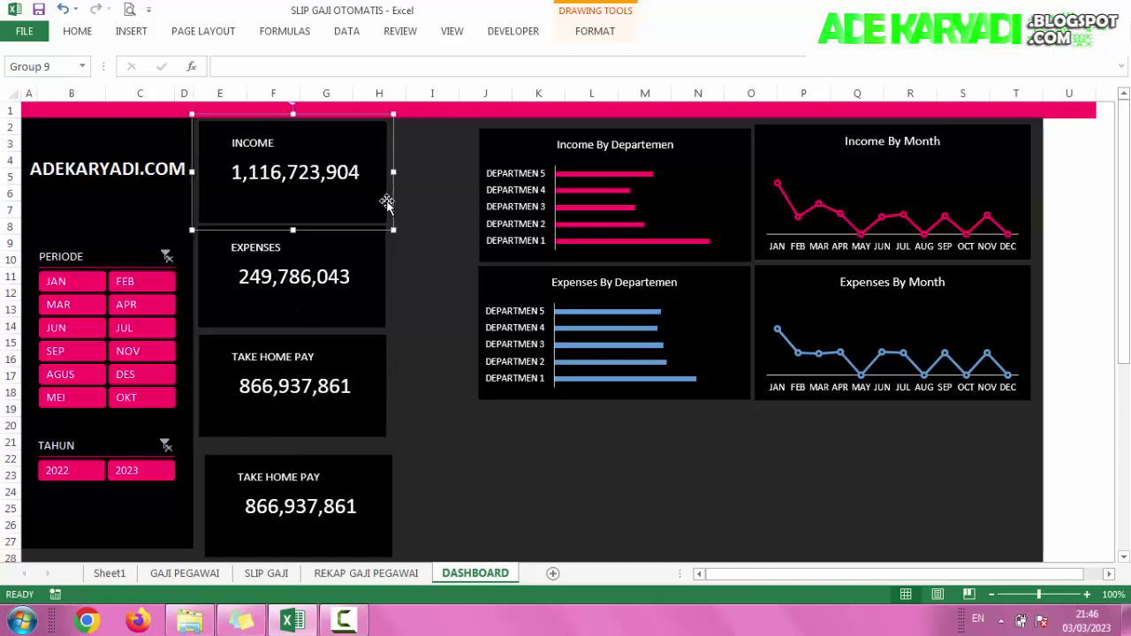
pyautogui.press('Right')
pyautogui.press('Down')
pyautogui.press('Down')
pyautogui.press('Down')
pyautogui.press('Down')
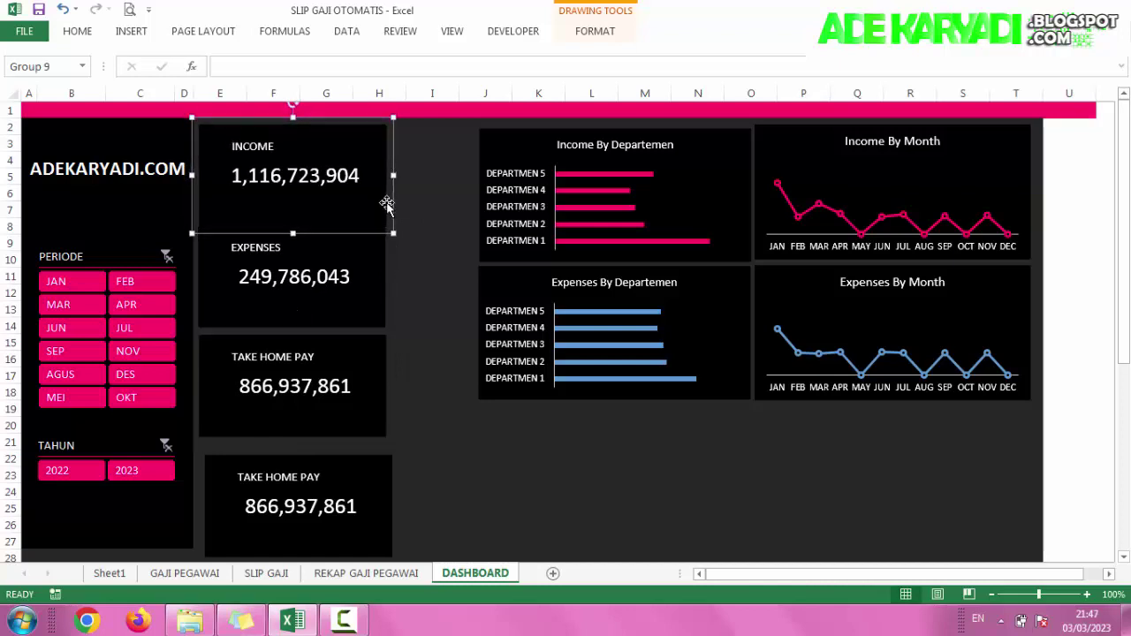
pyautogui.press('Down')
pyautogui.click(371, 274)
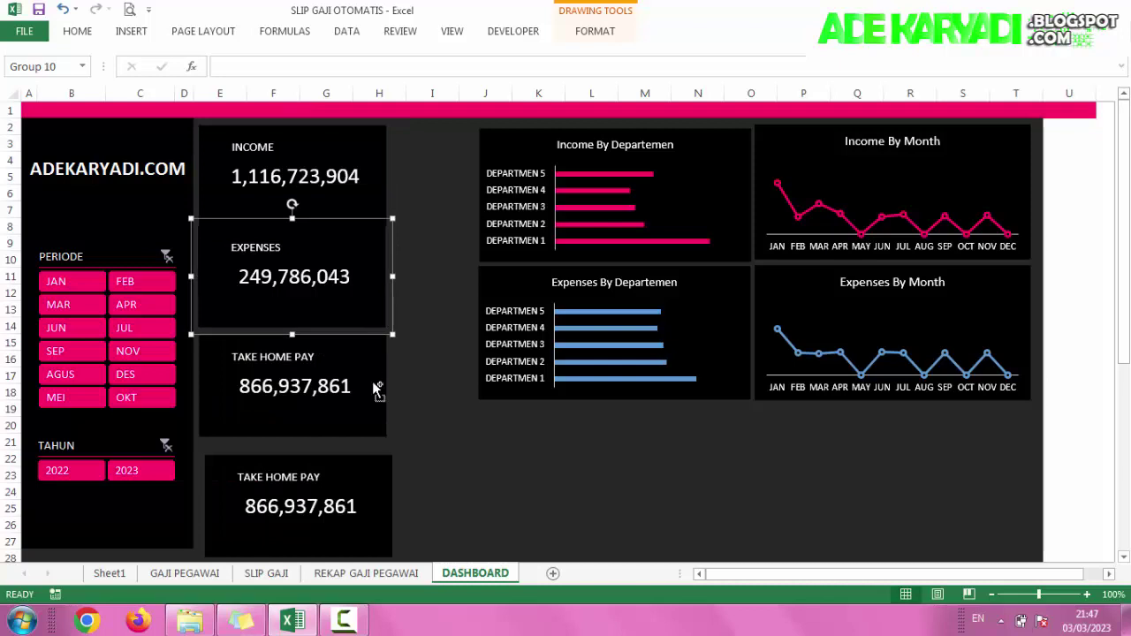
pyautogui.keyDown('shift'); pyautogui.click(372, 383); pyautogui.keyUp('shift')
pyautogui.press('Down')
pyautogui.press('Down')
pyautogui.press('Down')
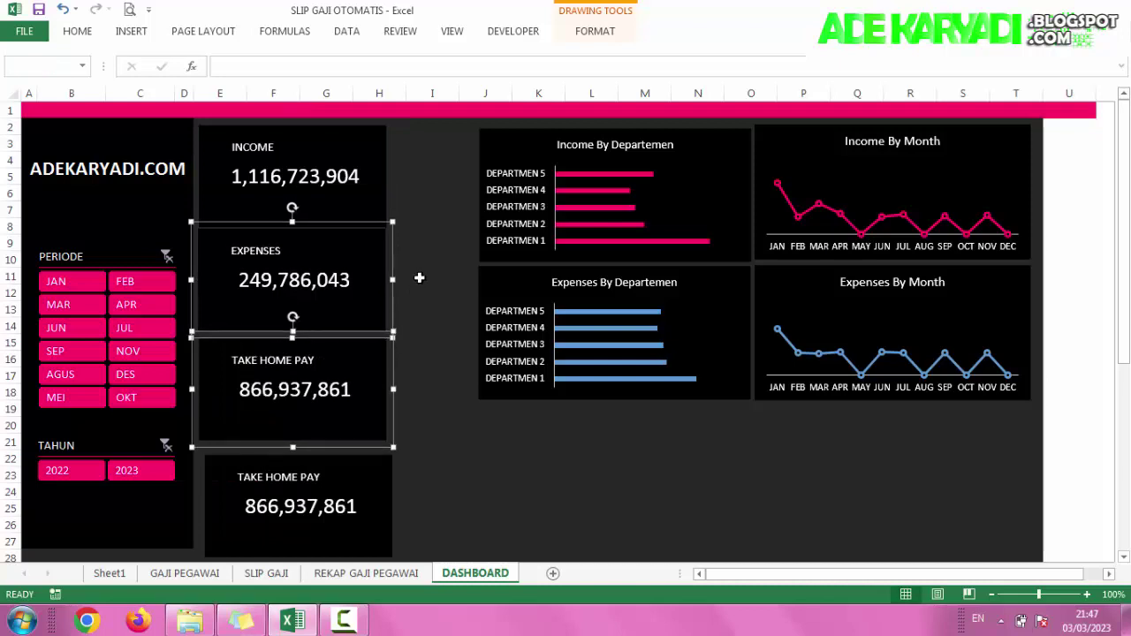
pyautogui.press('Down')
pyautogui.press('Down')
pyautogui.click(419, 276)
pyautogui.click(369, 329)
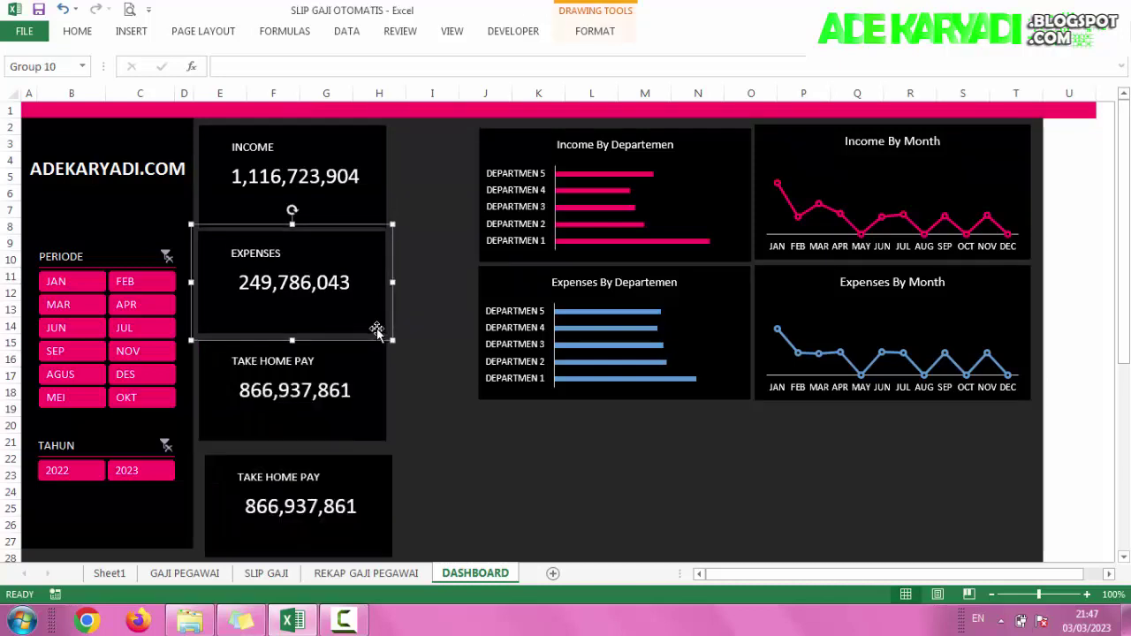
pyautogui.press('Down')
pyautogui.press('Down')
pyautogui.press('Down')
pyautogui.click(430, 310)
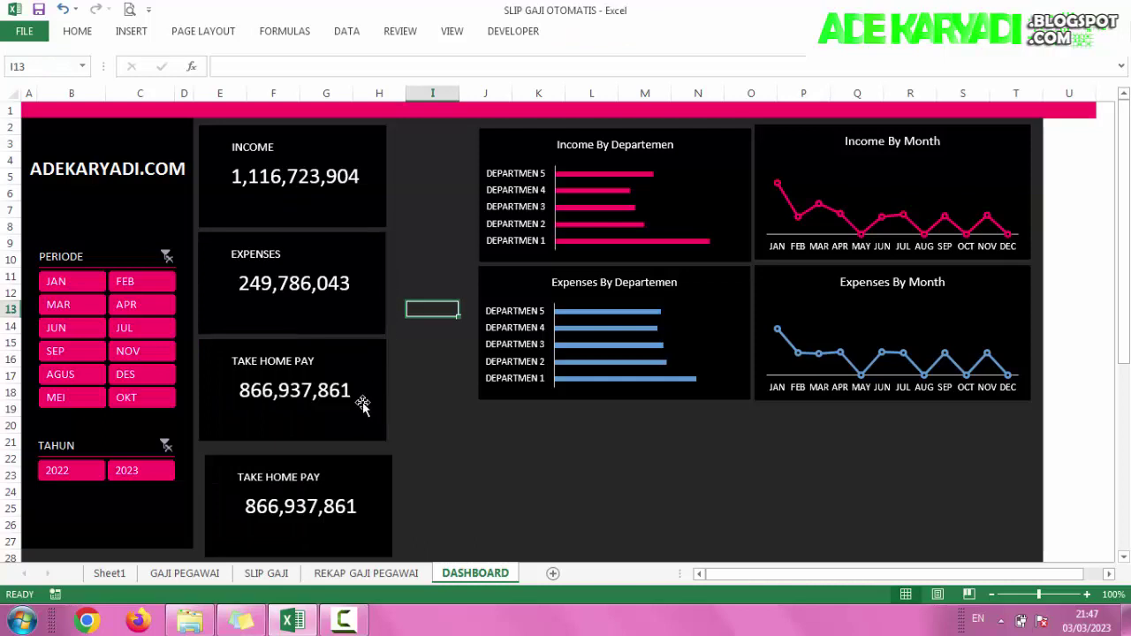
# Step: Align the duplicate TAKE HOME PAY card under the original and save the workbook
pyautogui.click(357, 462)
pyautogui.press('Up')
pyautogui.press('Up')
pyautogui.press('Up')
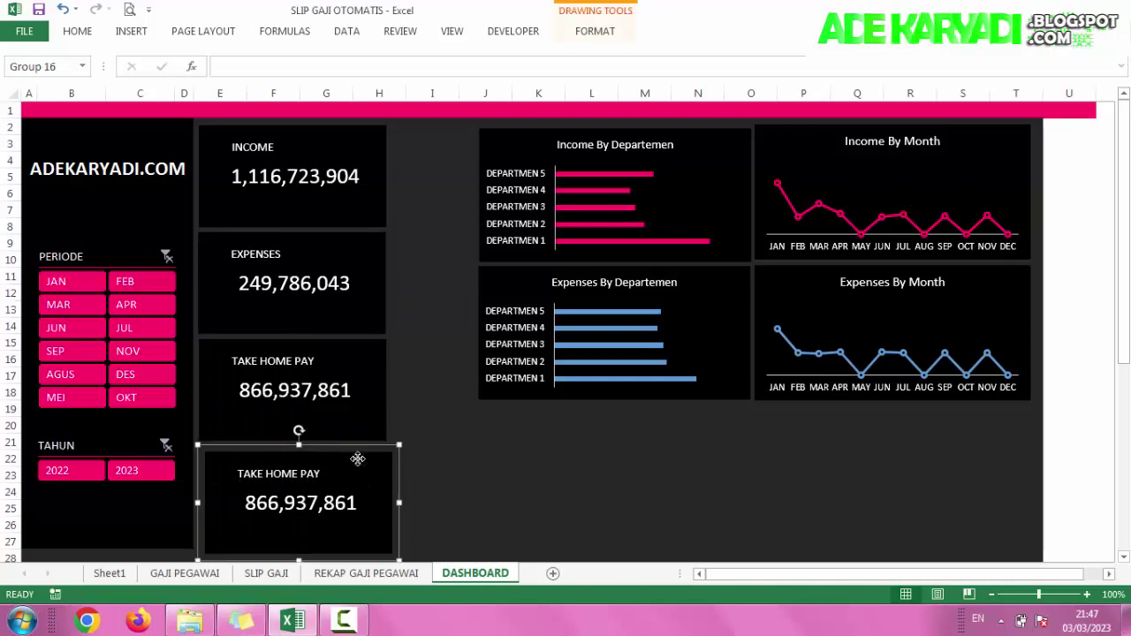
pyautogui.press('Up')
pyautogui.press('Up')
pyautogui.press('Up')
pyautogui.press('Up')
pyautogui.press('Up')
pyautogui.press('Up')
pyautogui.press('Up')
pyautogui.press('Up')
pyautogui.press('Left')
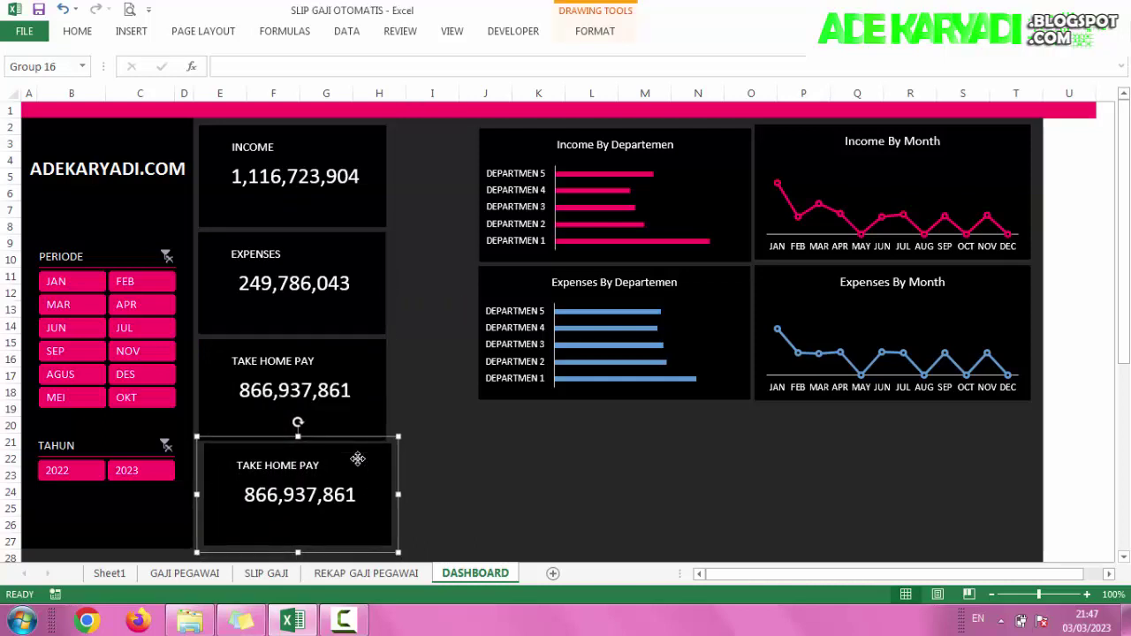
pyautogui.press('Left')
pyautogui.press('Left')
pyautogui.press('Left')
pyautogui.press('Left')
pyautogui.press('Left')
pyautogui.press('Left')
pyautogui.press('Left')
pyautogui.press('Down')
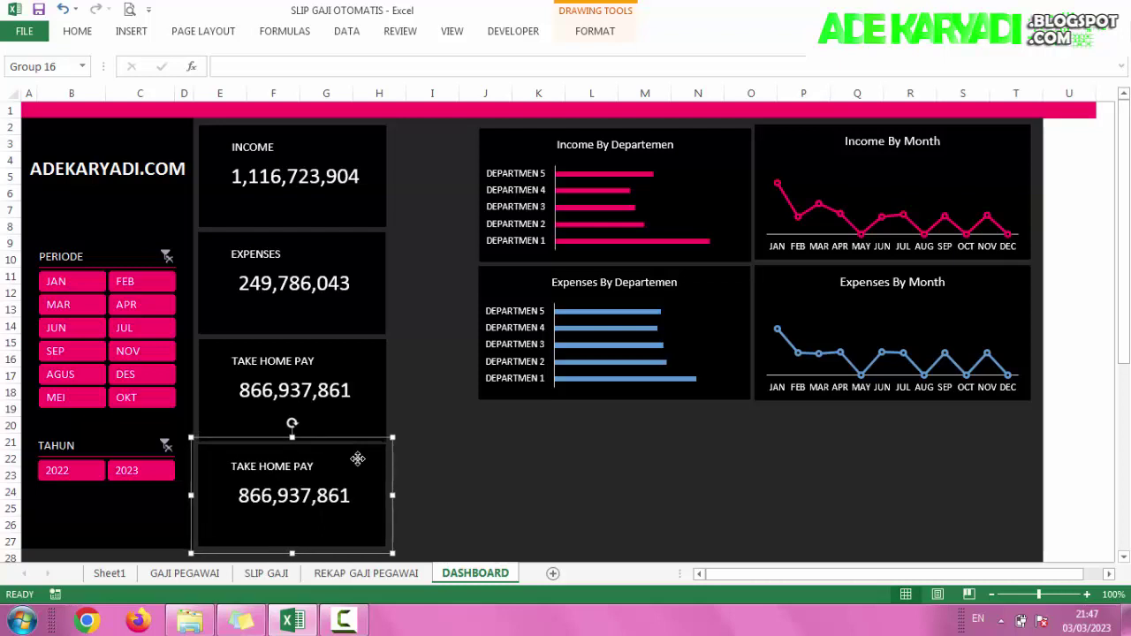
pyautogui.press('Down')
pyautogui.press('Right')
pyautogui.click(455, 425)
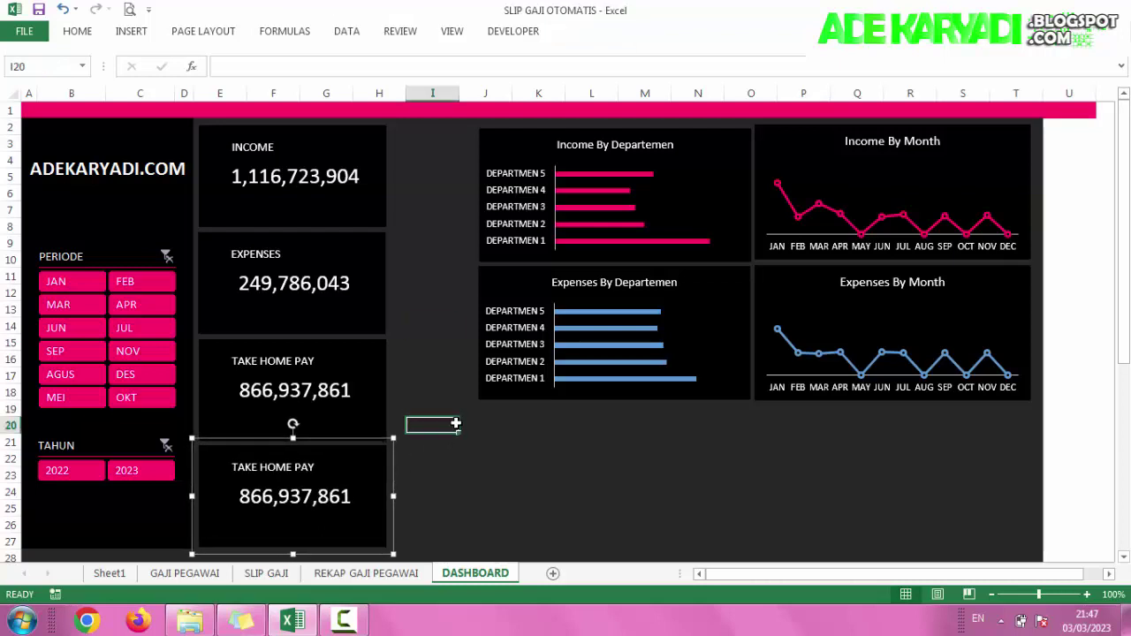
pyautogui.hotkey('ctrl', 's')
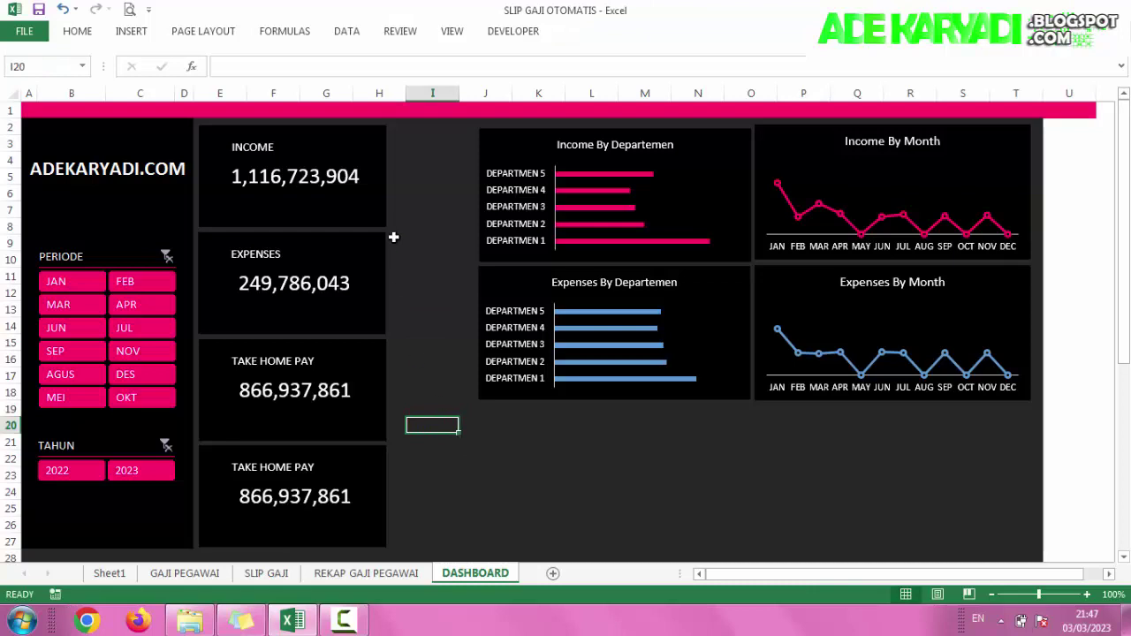
# Step: Remove the =Sheet1!K14 cell link from the duplicate card's value box
pyautogui.click(304, 497)
pyautogui.click(274, 466)
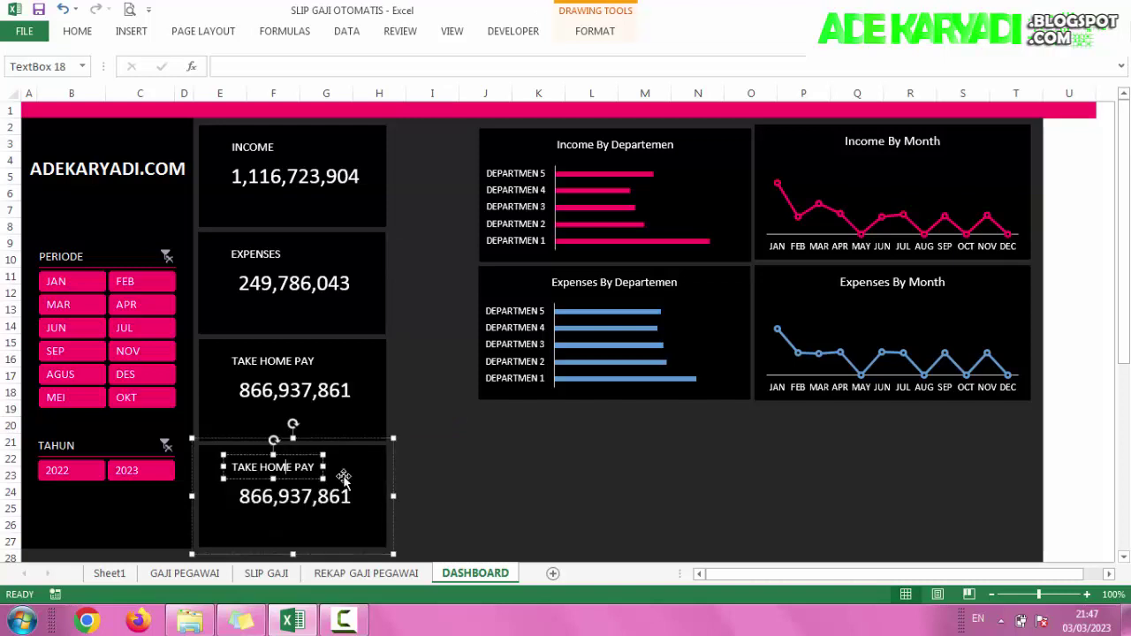
pyautogui.click(345, 438)
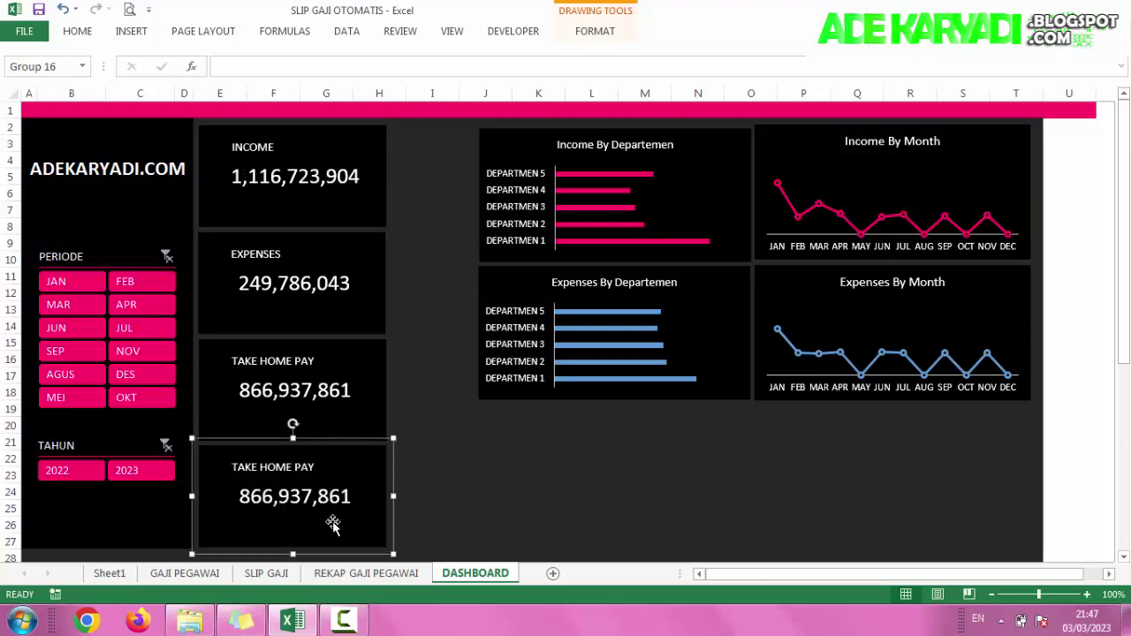
pyautogui.click(377, 454)
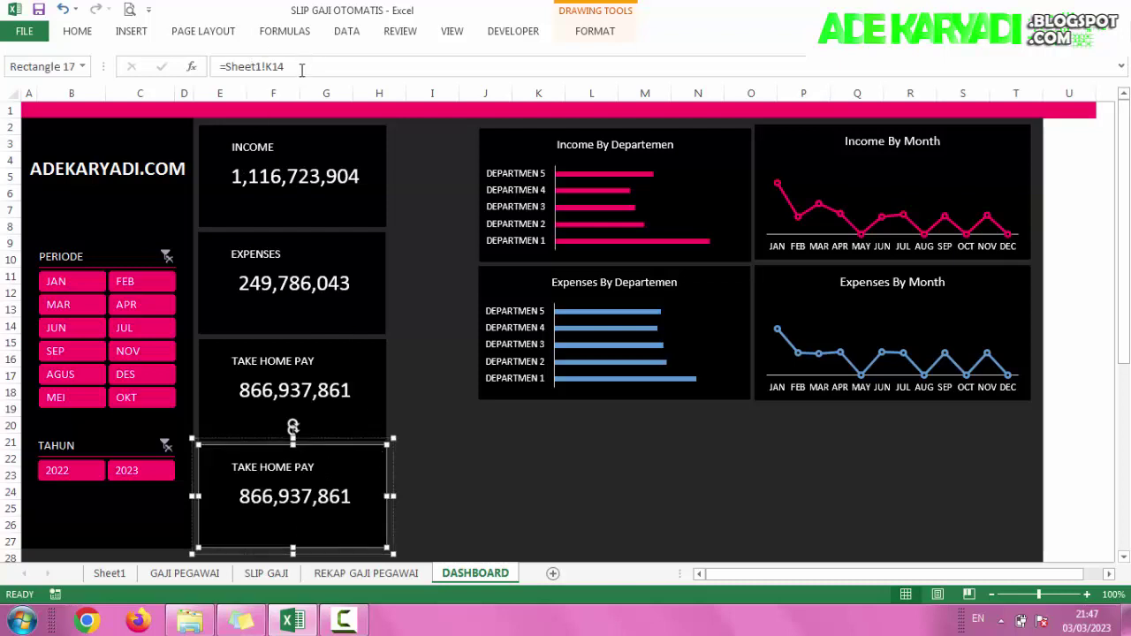
pyautogui.moveTo(302, 69); pyautogui.dragTo(220, 67)
pyautogui.press('BackSpace')
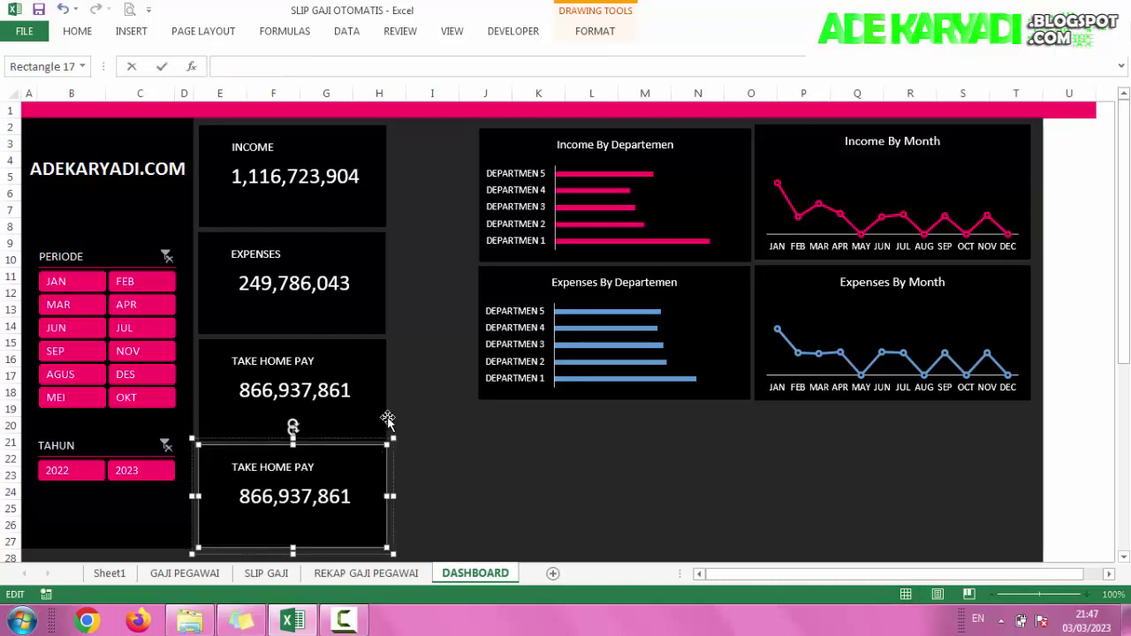
pyautogui.click(432, 376)
pyautogui.click(433, 275)
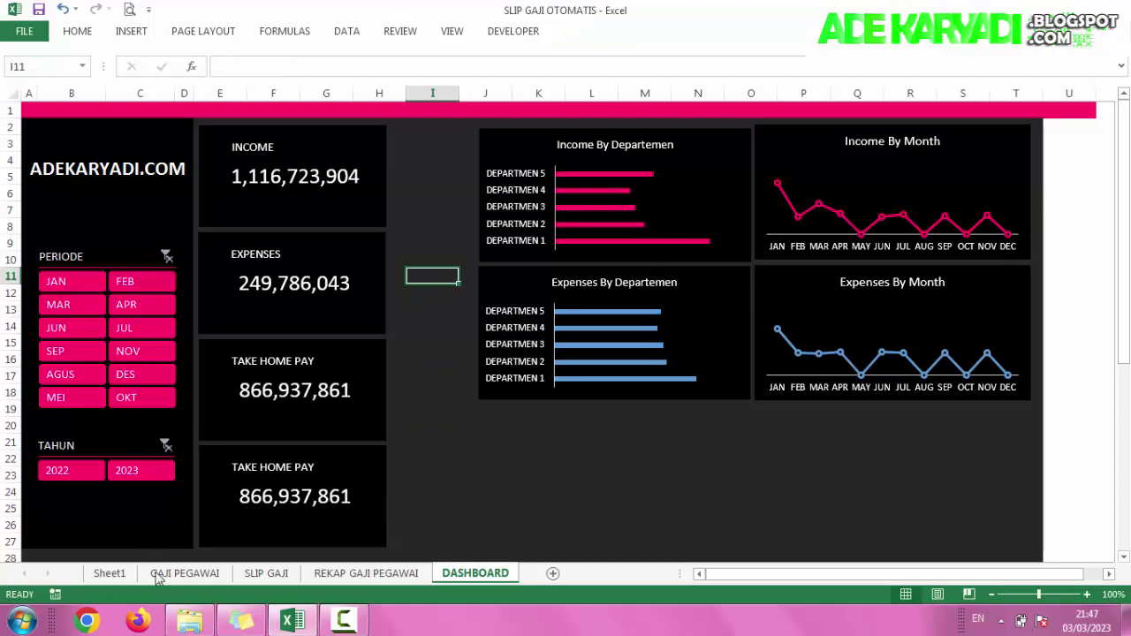
# Step: Insert a doughnut chart of the income and expenses grand totals on Sheet1
pyautogui.click(109, 574)
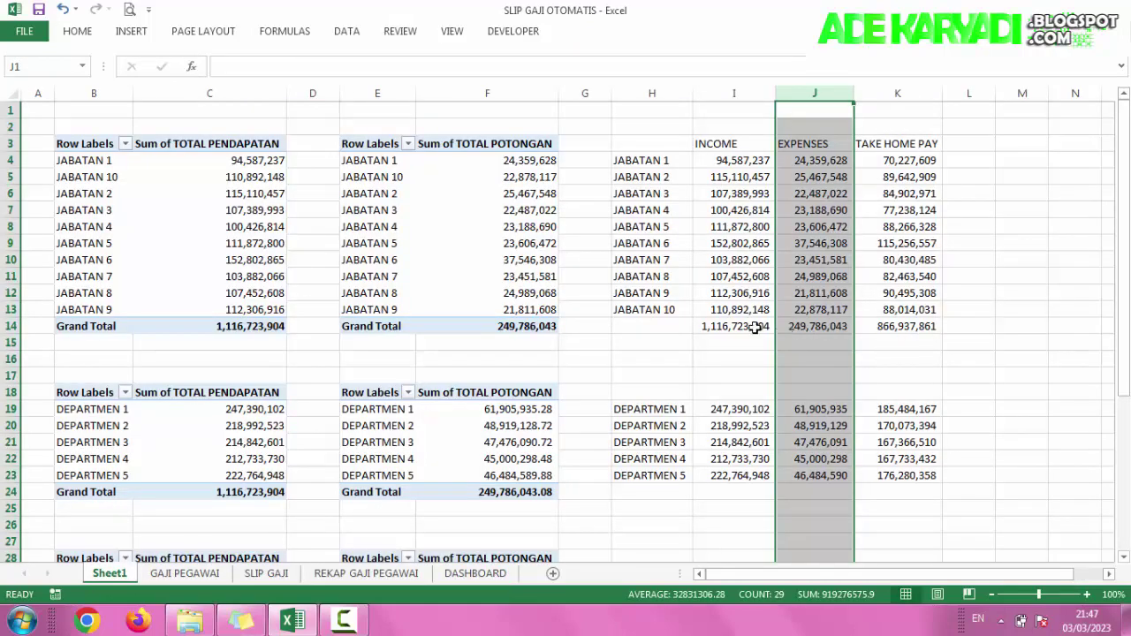
pyautogui.moveTo(755, 327); pyautogui.dragTo(813, 327)
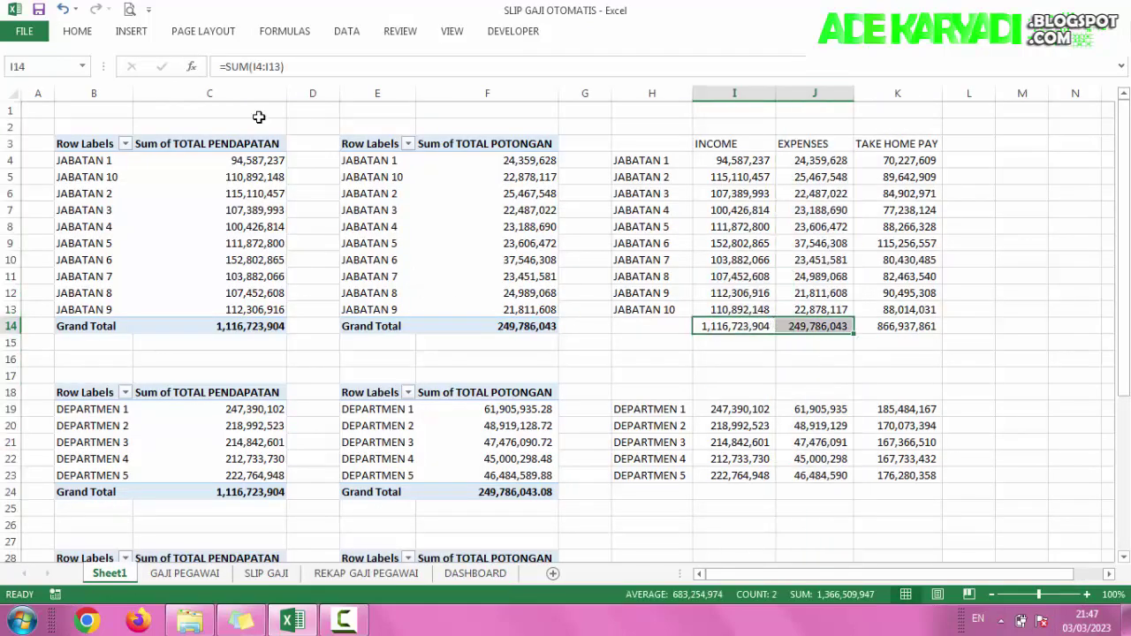
pyautogui.click(132, 31)
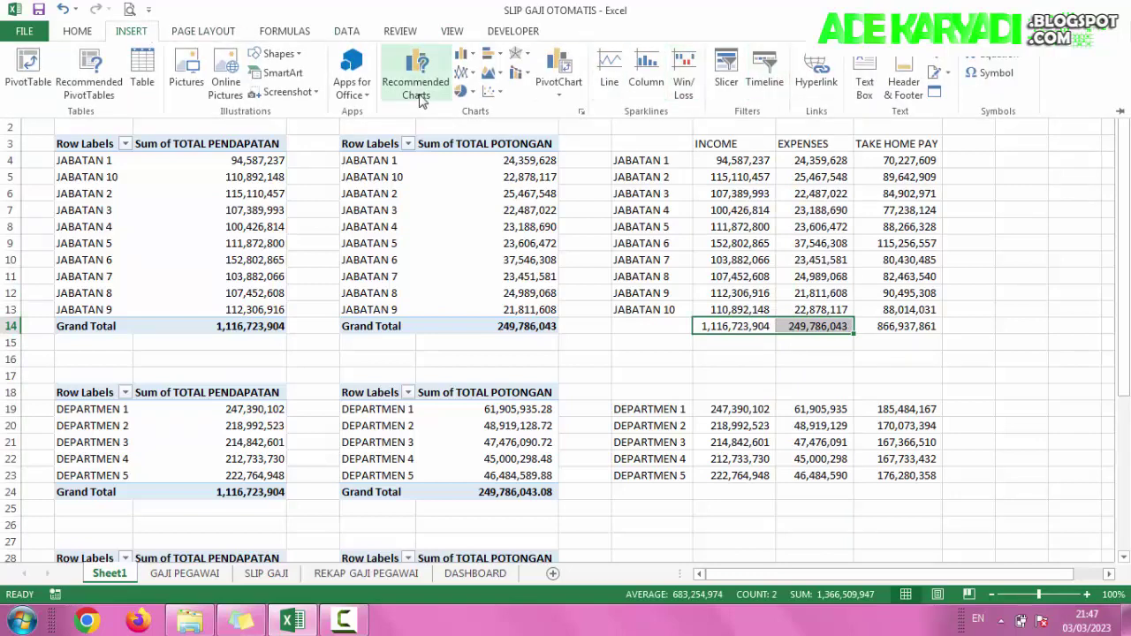
pyautogui.click(462, 91)
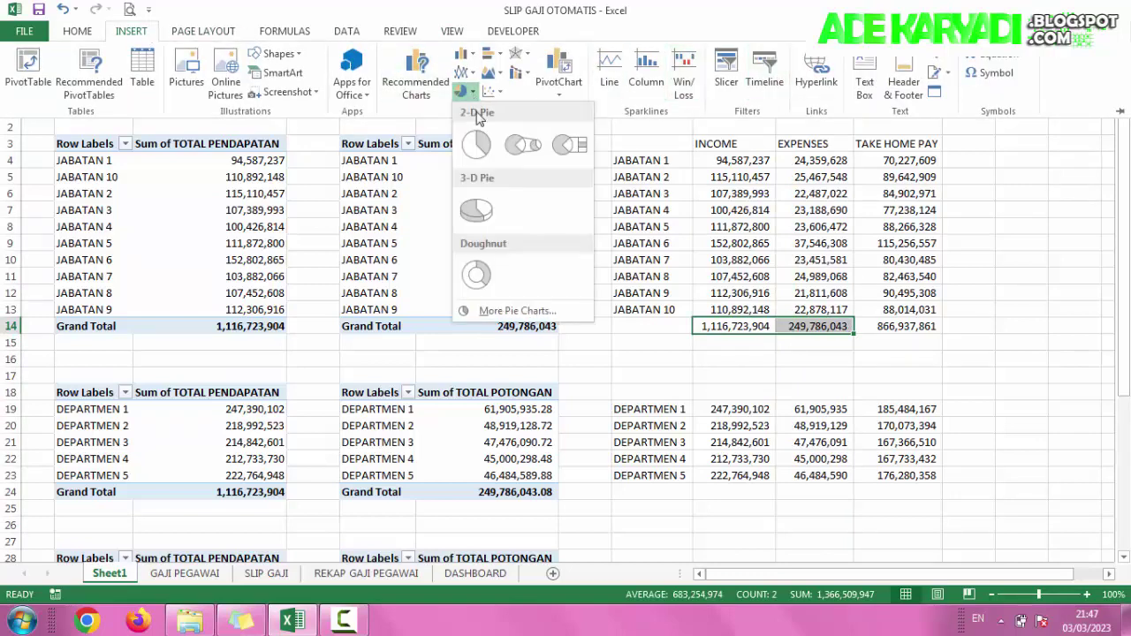
pyautogui.click(478, 278)
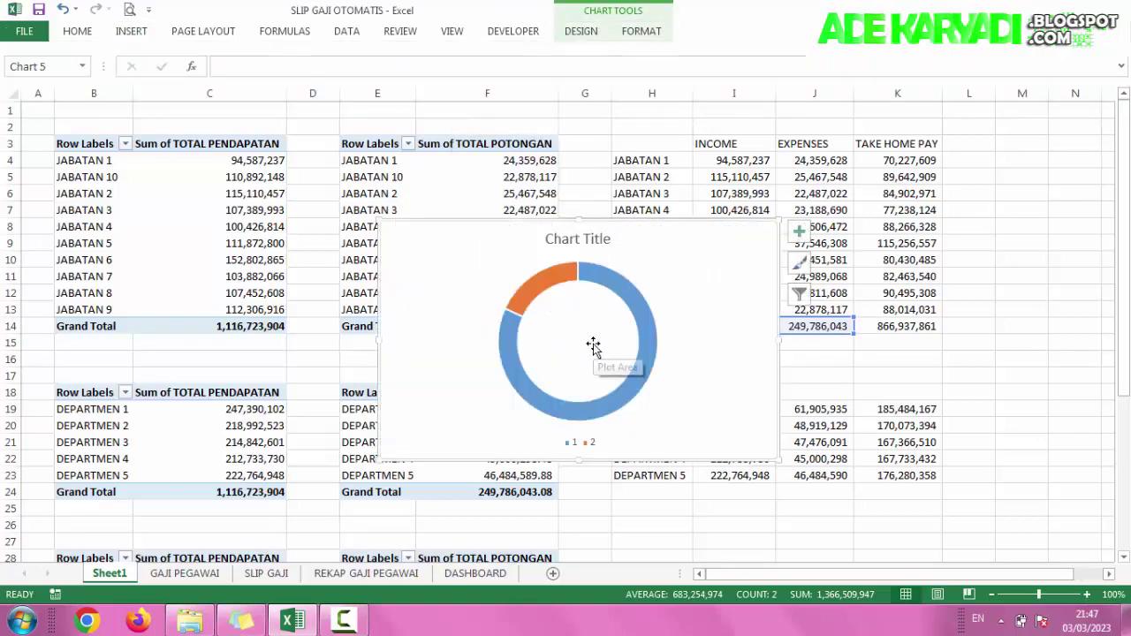
# Step: Cut the doughnut chart from Sheet1 and pick a spot on the DASHBOARD sheet
pyautogui.press('Delete')
pyautogui.hotkey('ctrl', 'q')
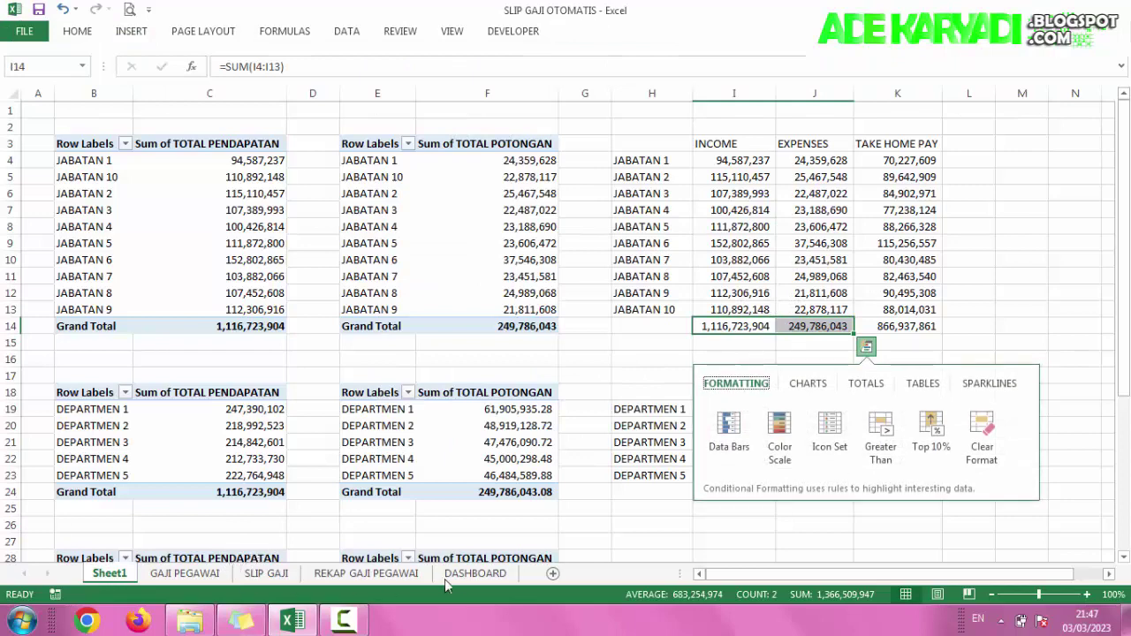
pyautogui.click(467, 574)
pyautogui.click(471, 419)
# Step: Paste the doughnut chart beside the cards, resize it and delete its legend
pyautogui.click(505, 474)
pyautogui.hotkey('ctrl', 'v')
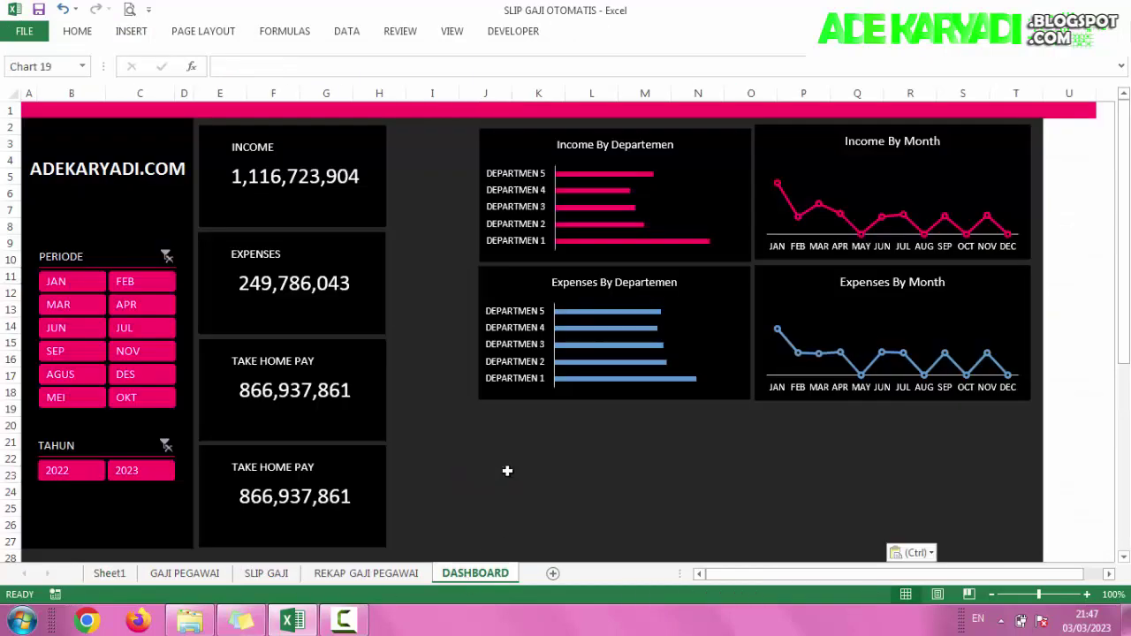
pyautogui.moveTo(571, 475); pyautogui.dragTo(475, 347)
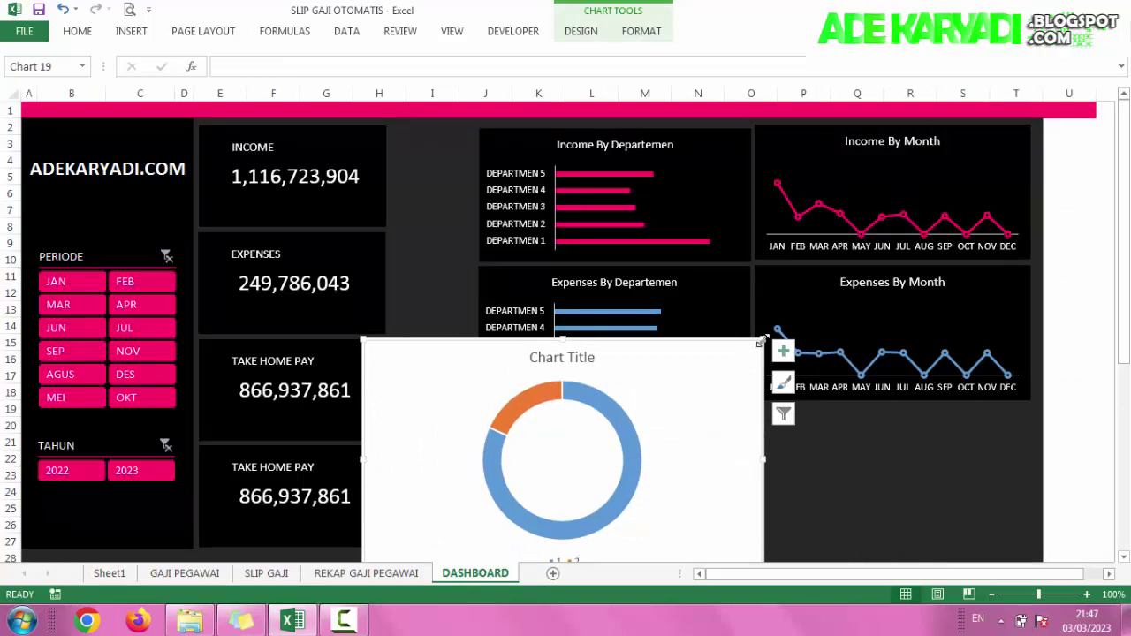
pyautogui.moveTo(764, 340)
pyautogui.mouseDown()
pyautogui.moveTo(596, 487)
pyautogui.moveTo(548, 358)
pyautogui.mouseUp()
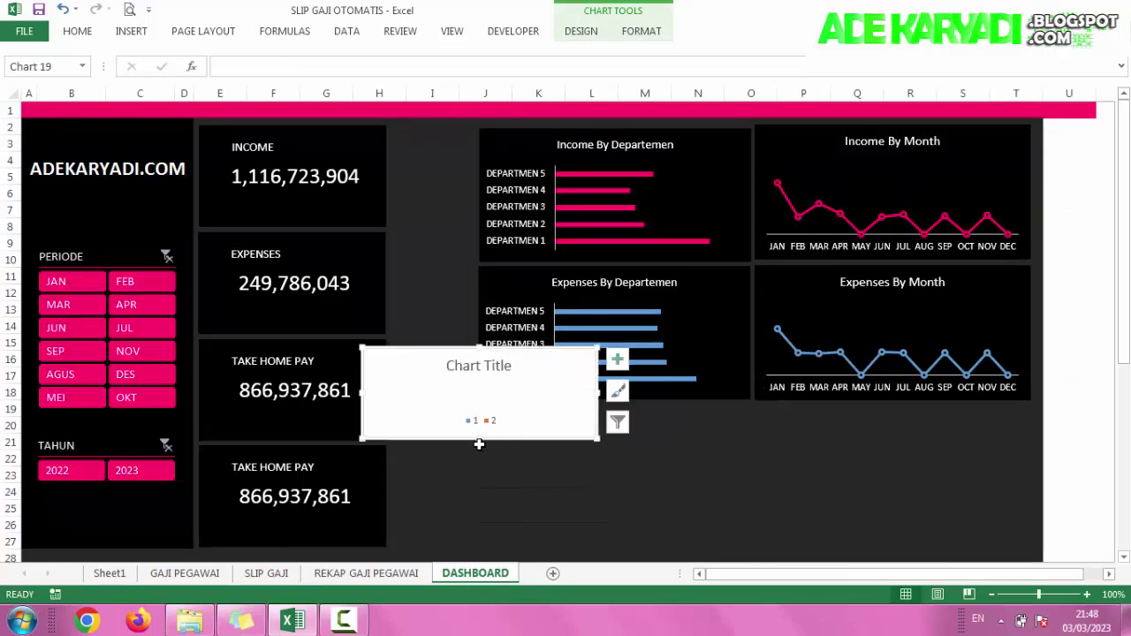
pyautogui.moveTo(479, 435); pyautogui.dragTo(478, 506)
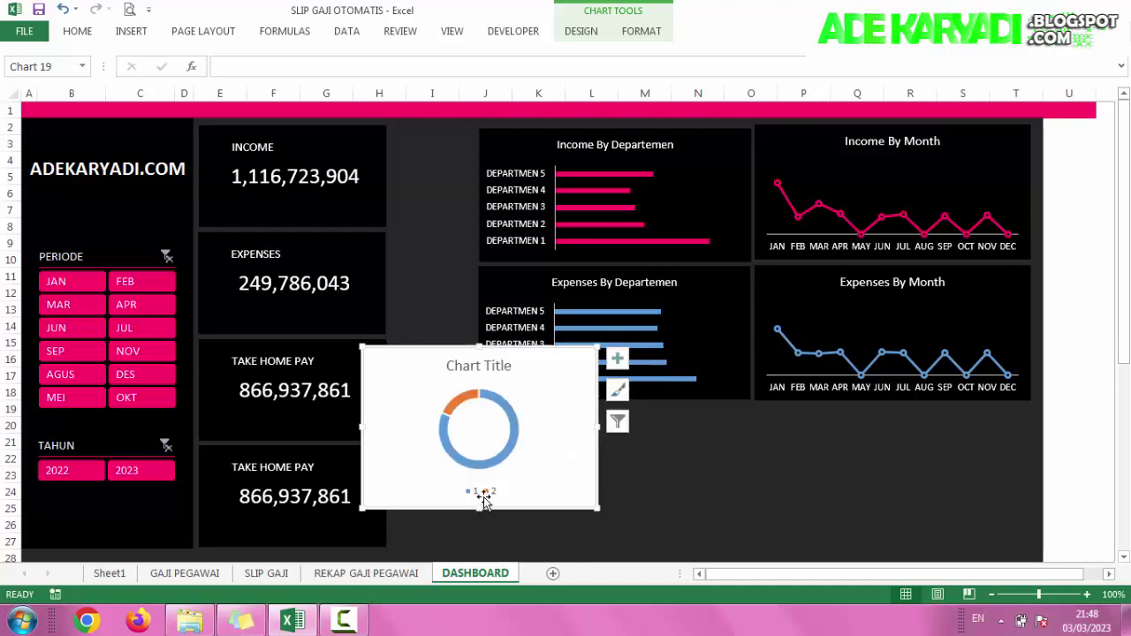
pyautogui.click(485, 495)
pyautogui.press('Delete')
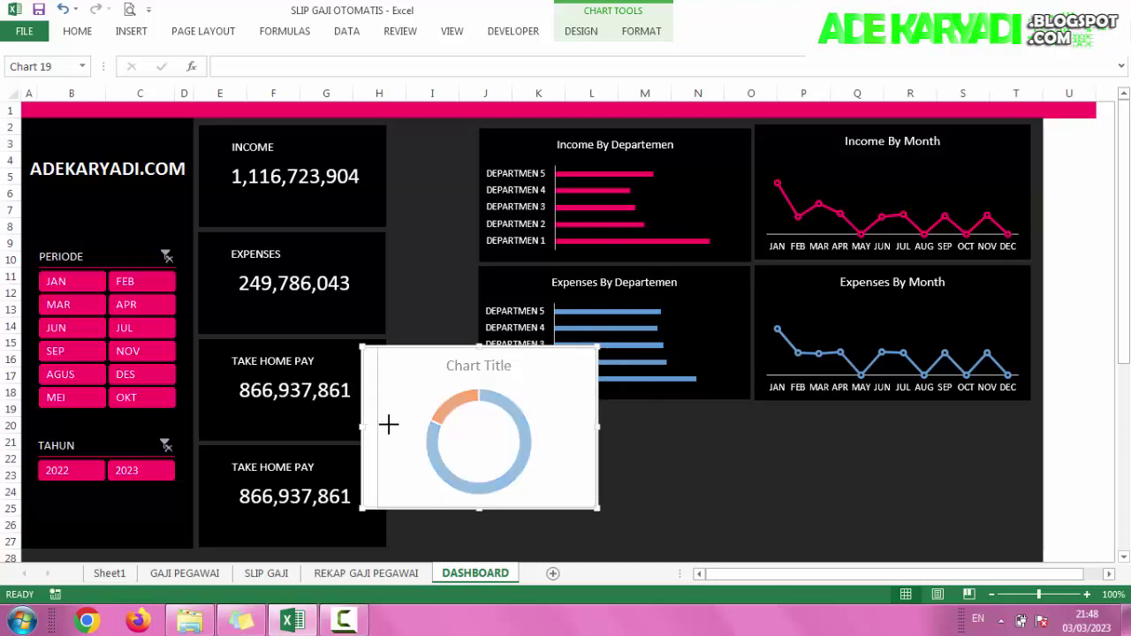
pyautogui.moveTo(365, 425); pyautogui.dragTo(437, 428)
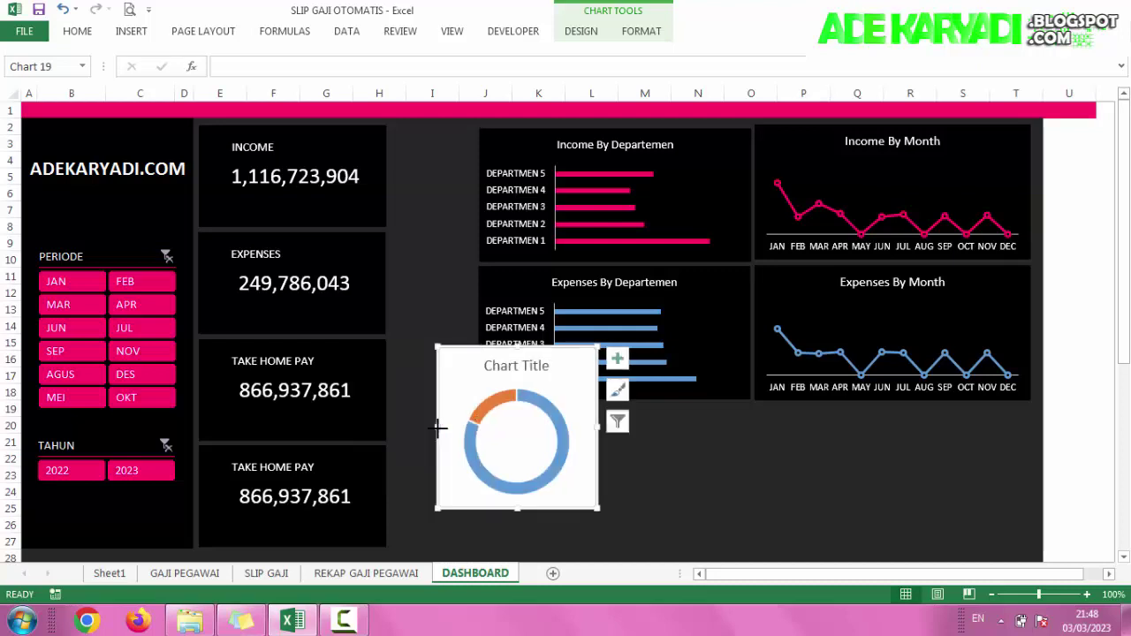
# Step: Fill the expenses slice blue and the income slice pink
pyautogui.click(495, 404)
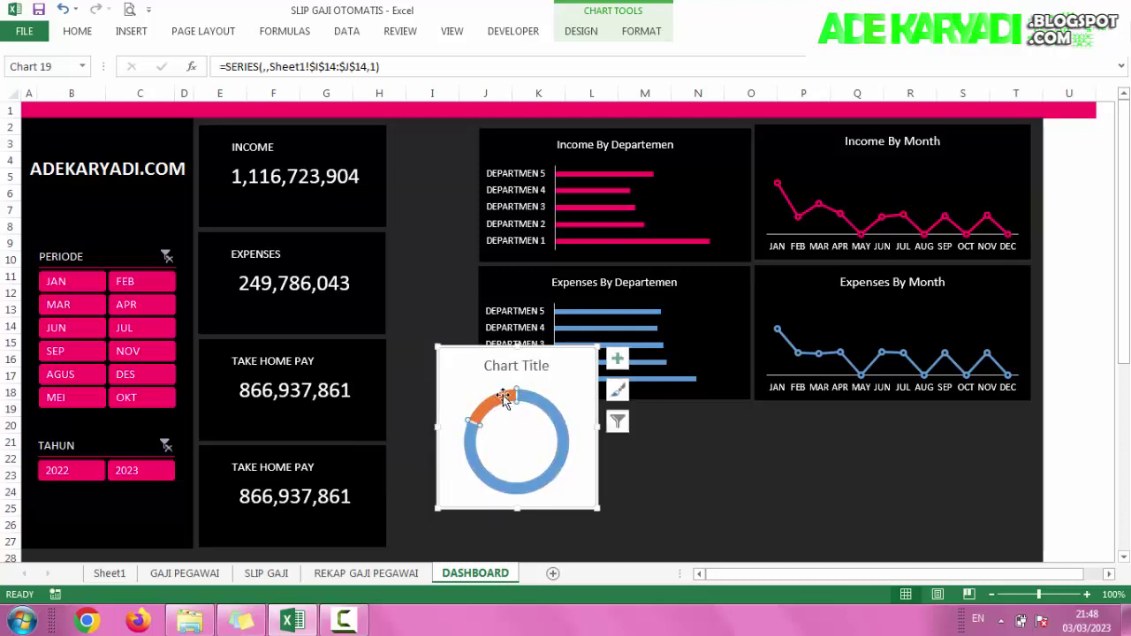
pyautogui.click(641, 31)
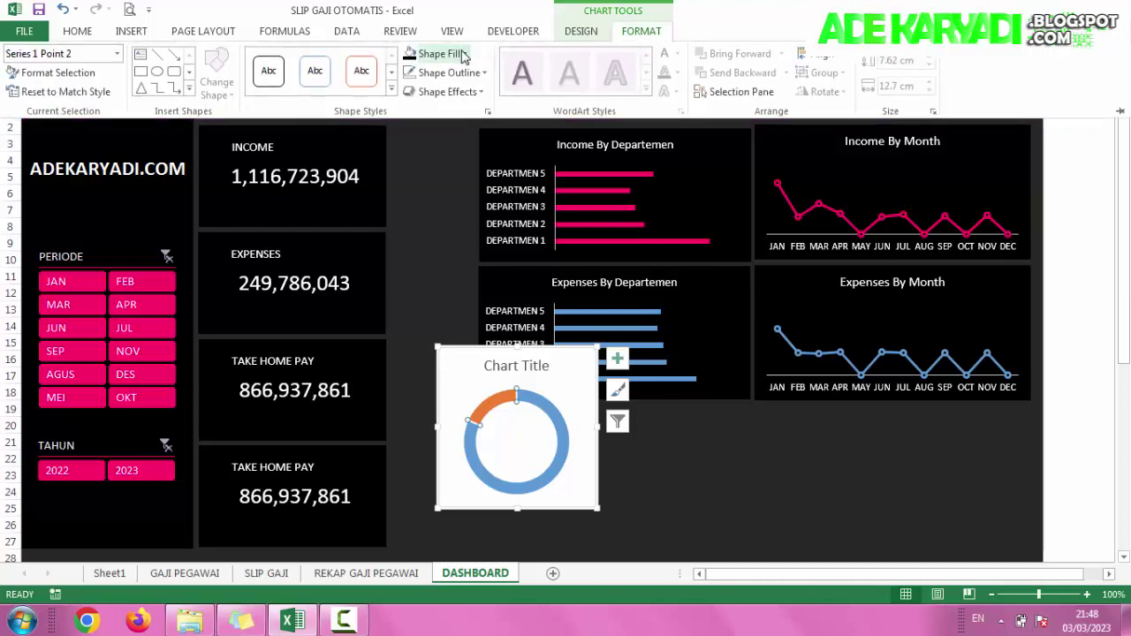
pyautogui.click(463, 53)
pyautogui.click(464, 110)
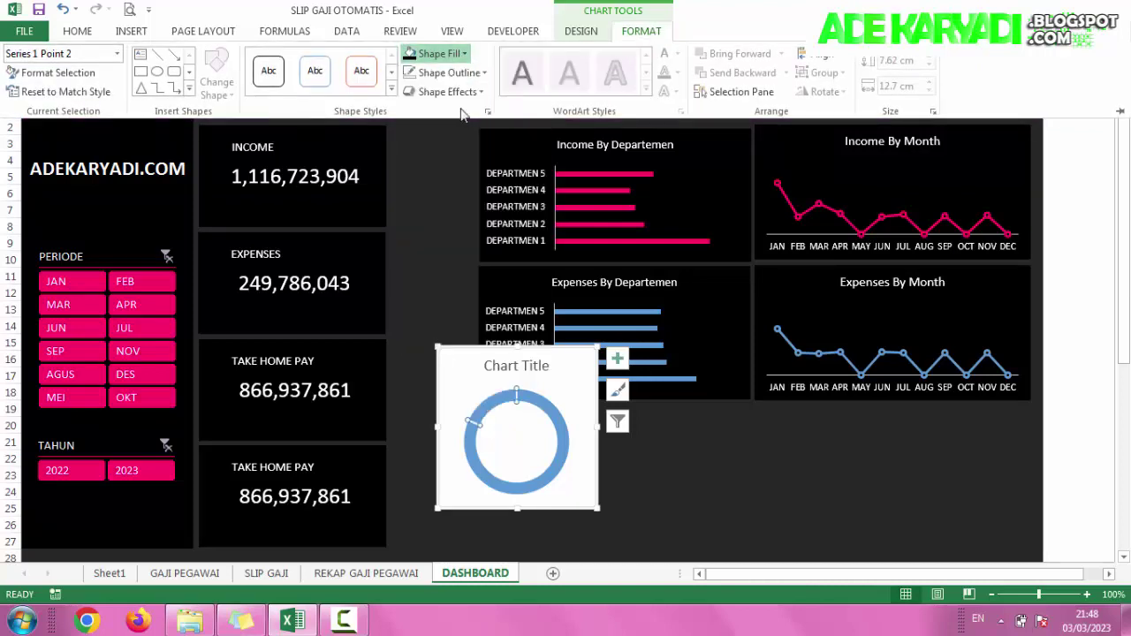
pyautogui.click(555, 417)
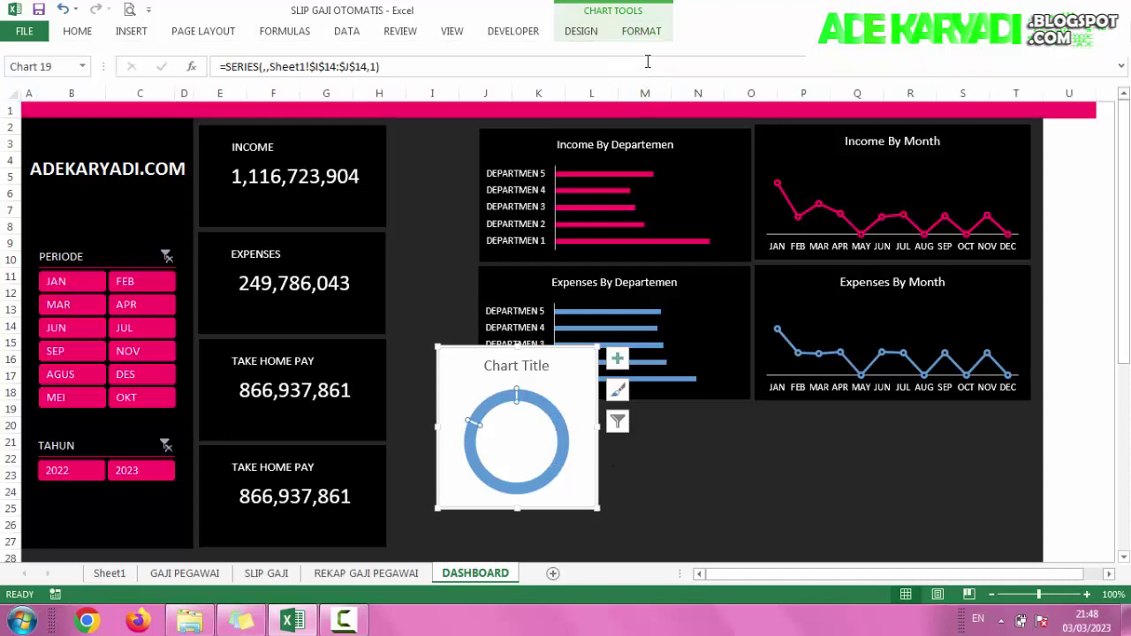
pyautogui.click(642, 33)
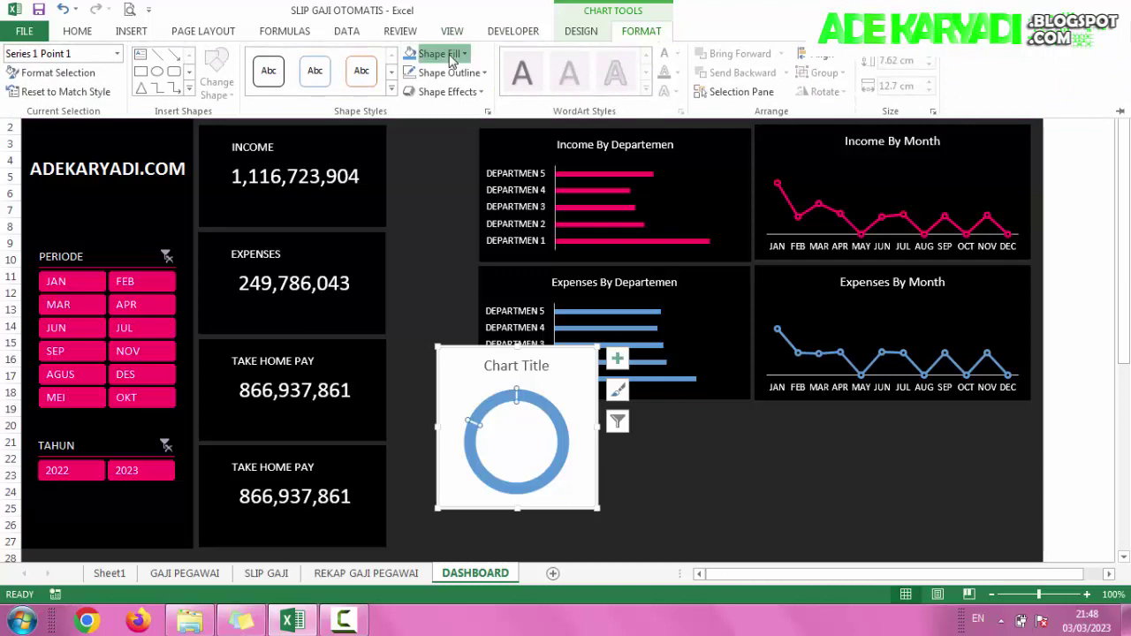
pyautogui.click(451, 53)
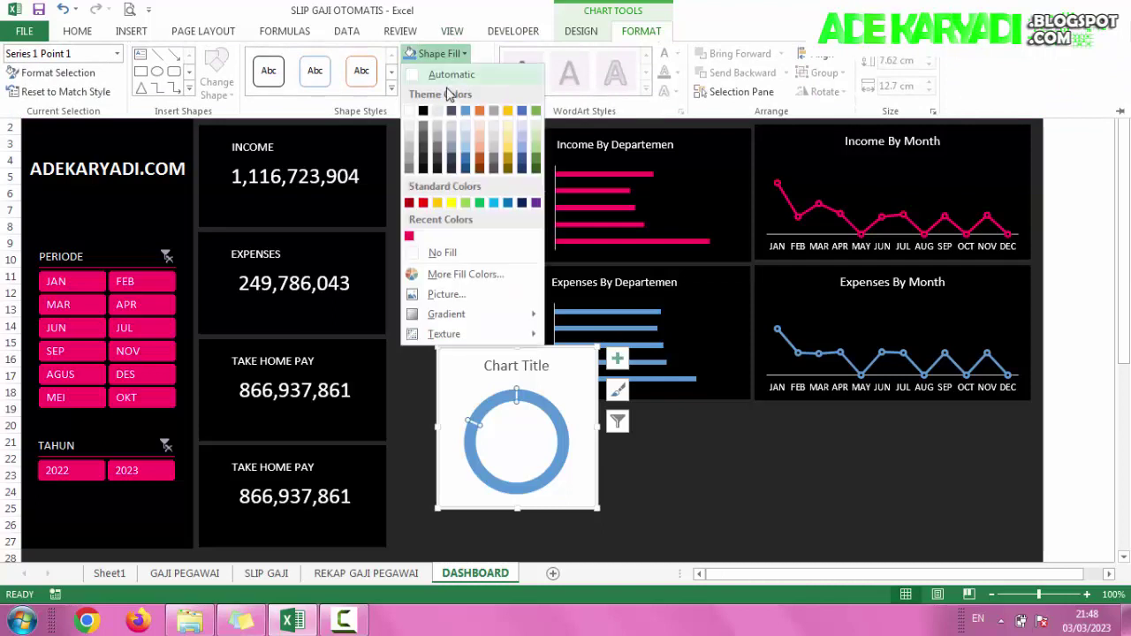
pyautogui.click(409, 236)
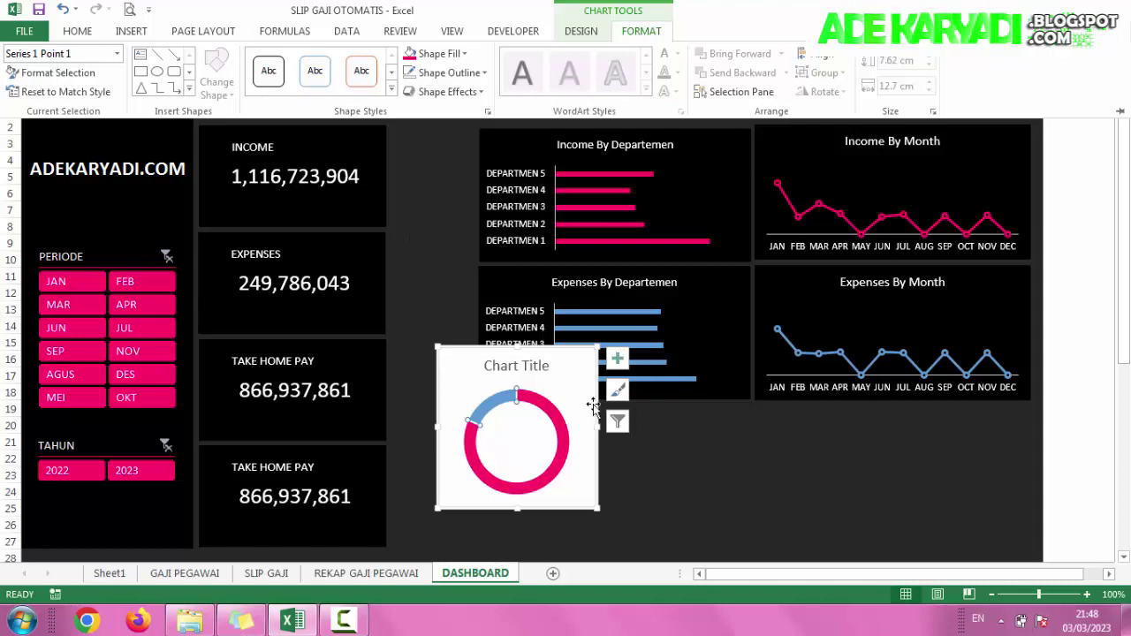
pyautogui.hotkey('ctrl', 'F1')
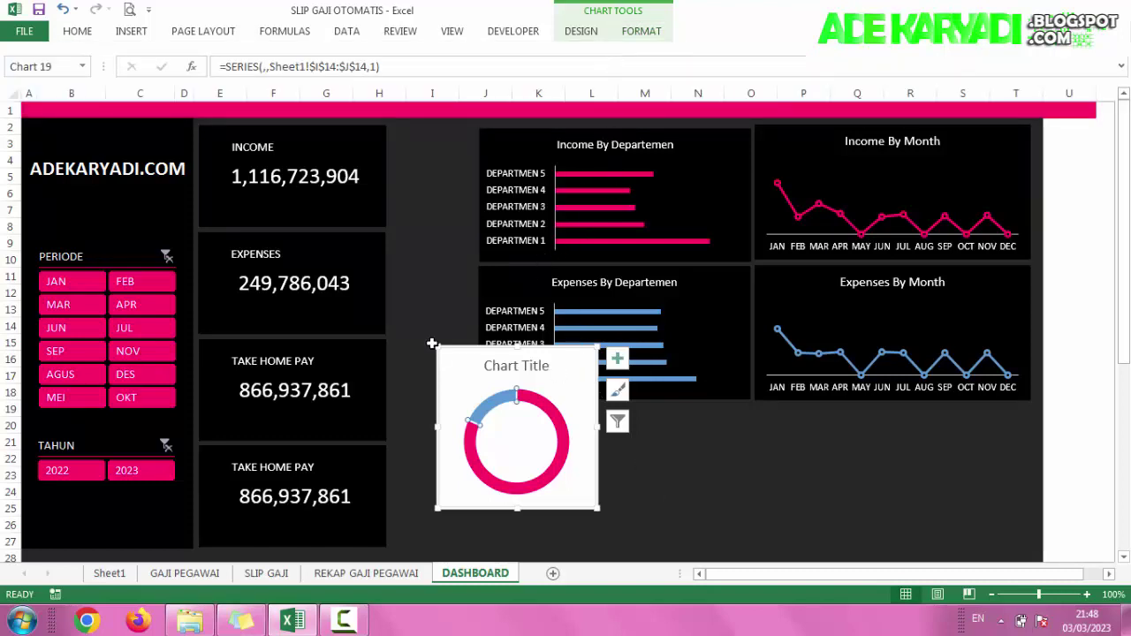
# Step: Delete the duplicate TAKE HOME PAY box and move the doughnut chart into its place
pyautogui.click(363, 458)
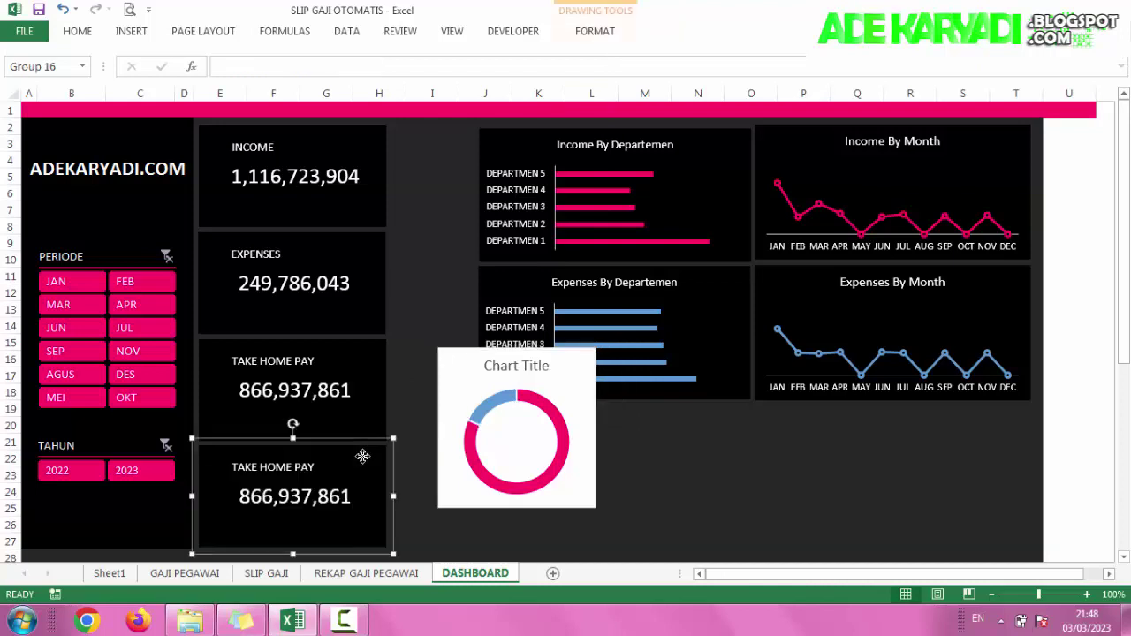
pyautogui.press('Delete')
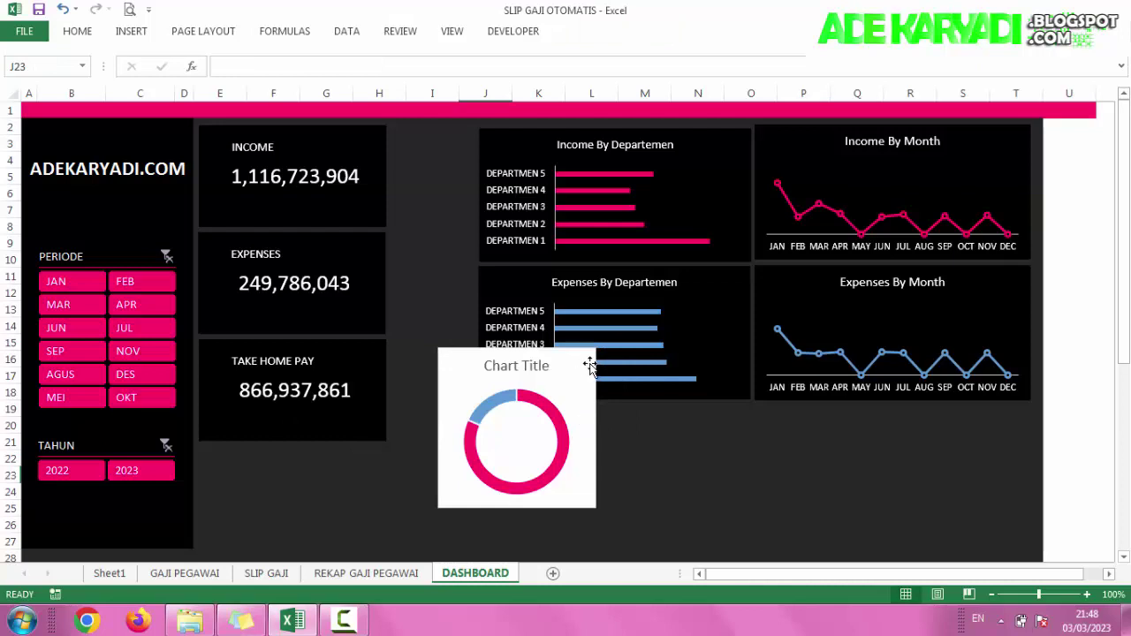
pyautogui.moveTo(589, 365)
pyautogui.mouseDown()
pyautogui.moveTo(358, 424)
pyautogui.moveTo(352, 401)
pyautogui.mouseUp()
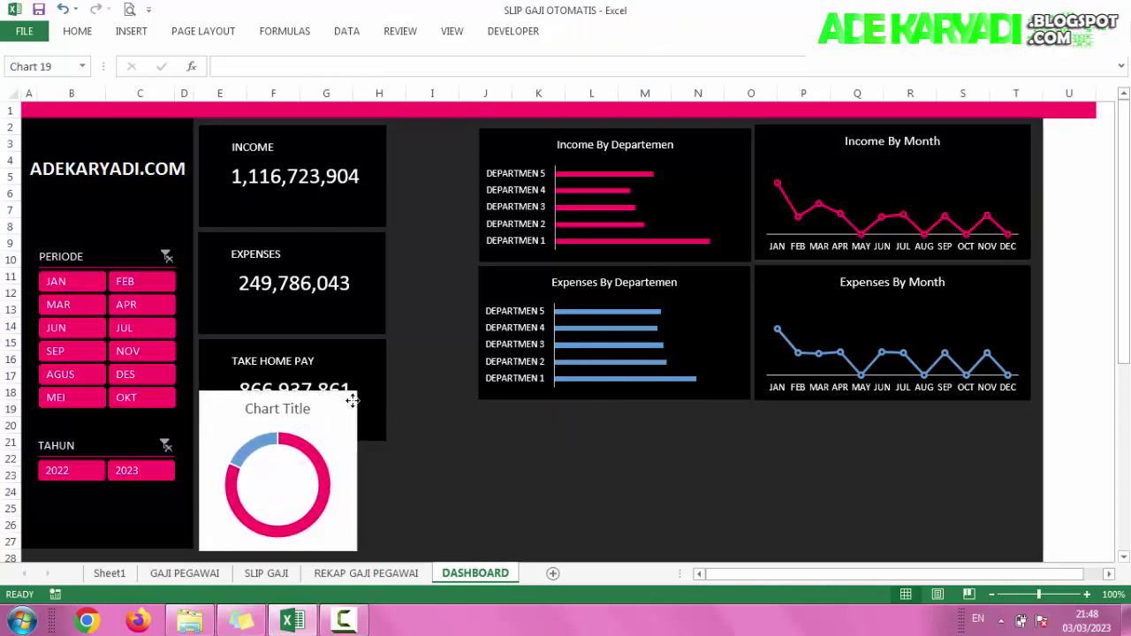
# Step: Delete the chart title and widen the chart to match the cards
pyautogui.click(297, 410)
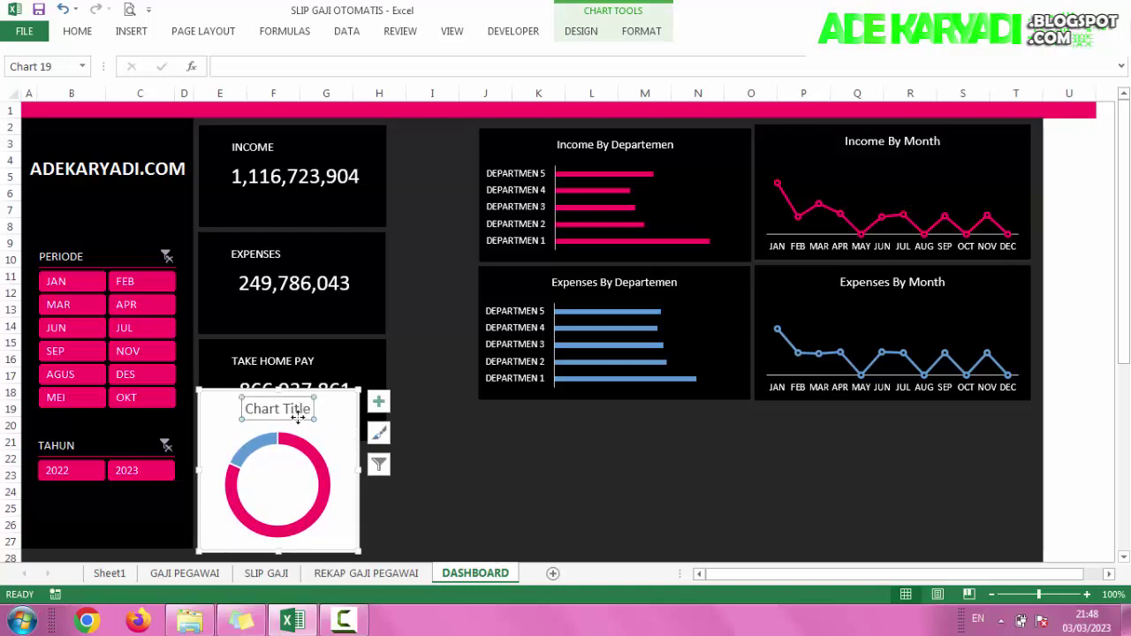
pyautogui.press('Delete')
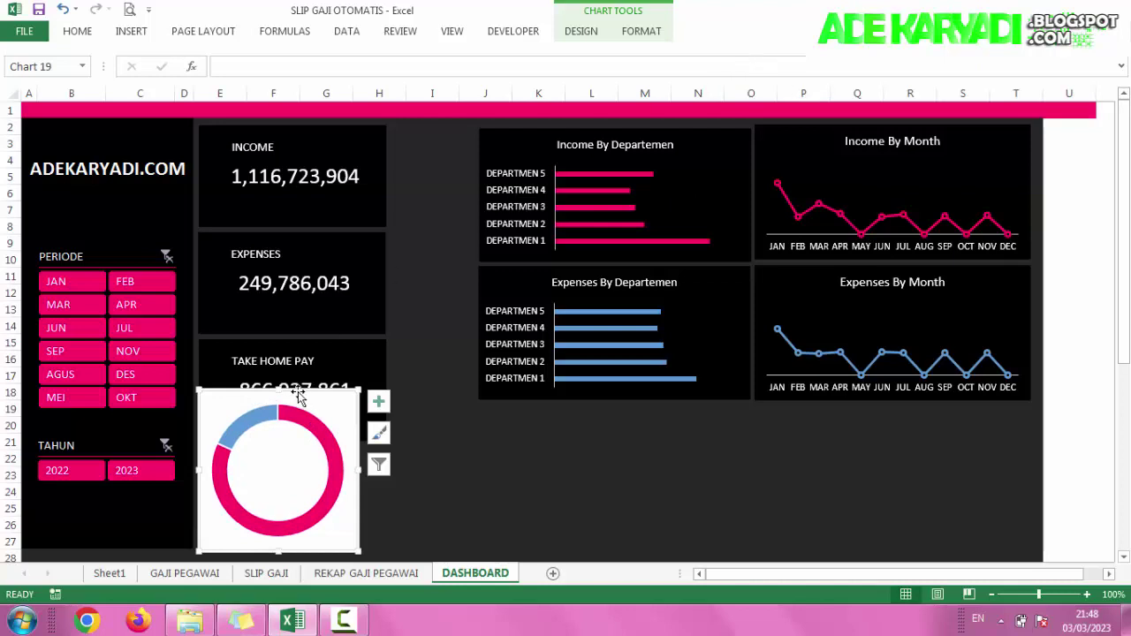
pyautogui.moveTo(282, 396); pyautogui.dragTo(283, 444)
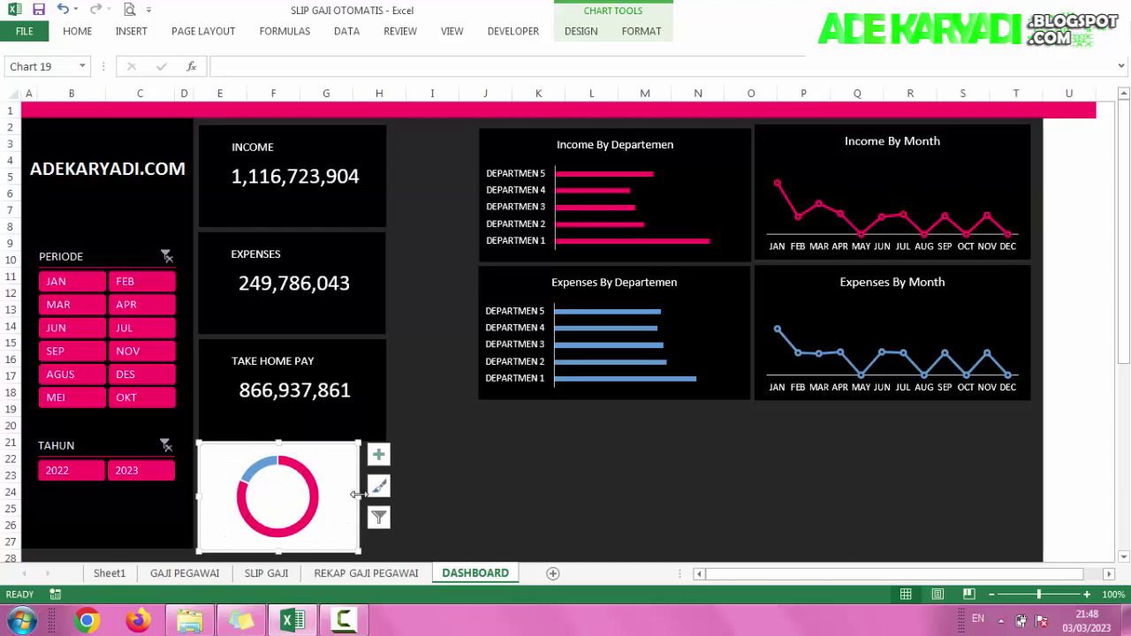
pyautogui.moveTo(355, 494); pyautogui.dragTo(382, 494)
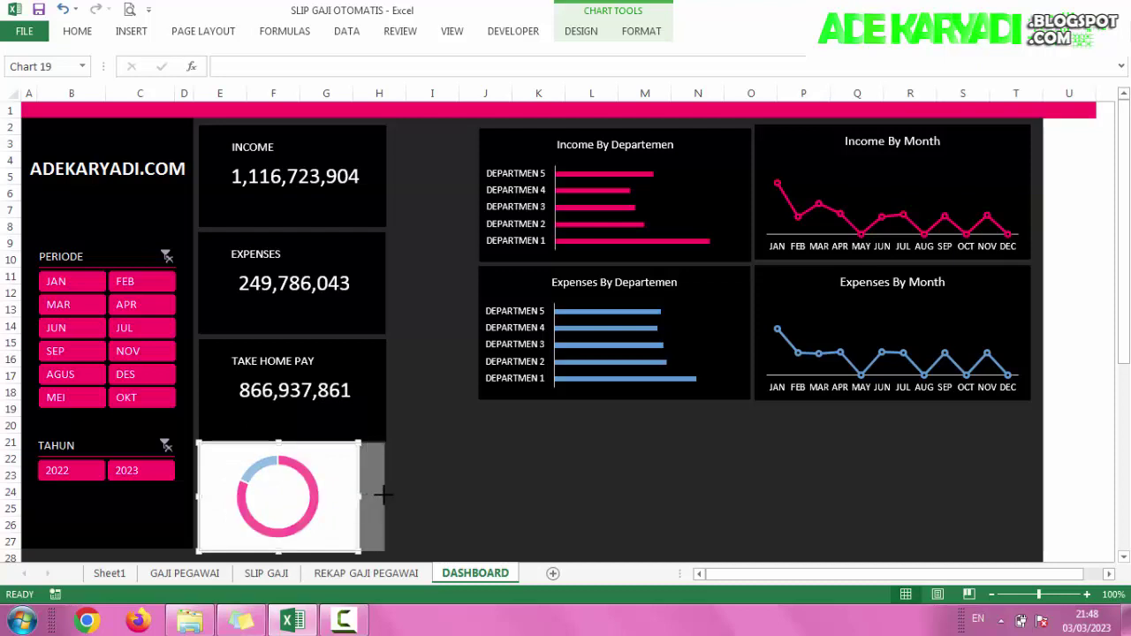
pyautogui.moveTo(381, 494); pyautogui.dragTo(385, 495)
# Step: Give the doughnut chart area a black fill and no outline
pyautogui.click(485, 442)
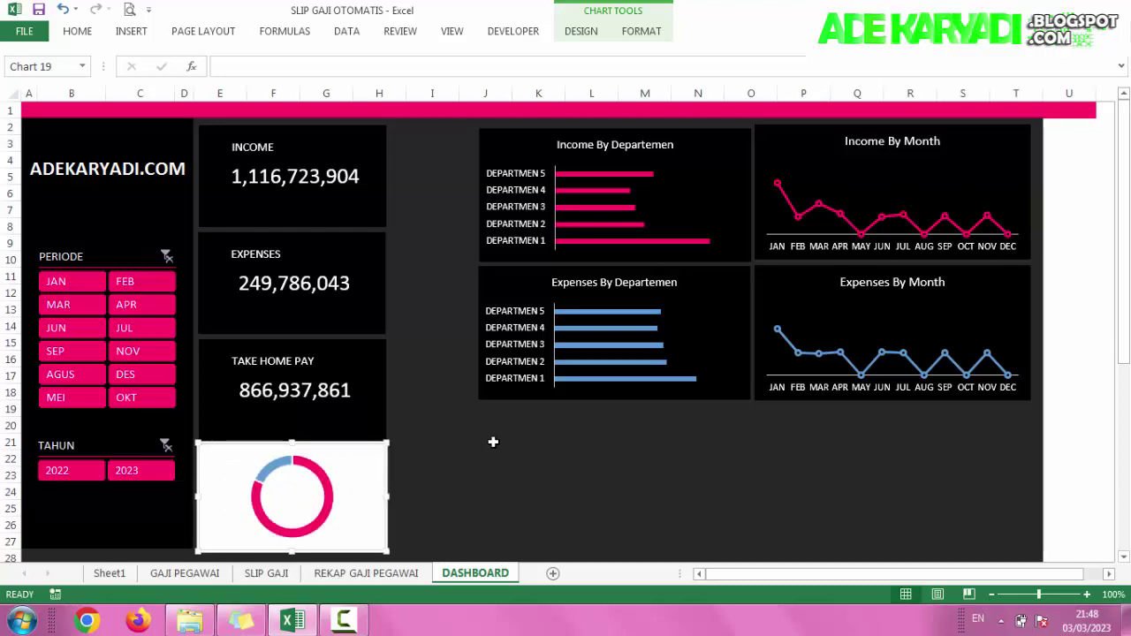
pyautogui.click(379, 490)
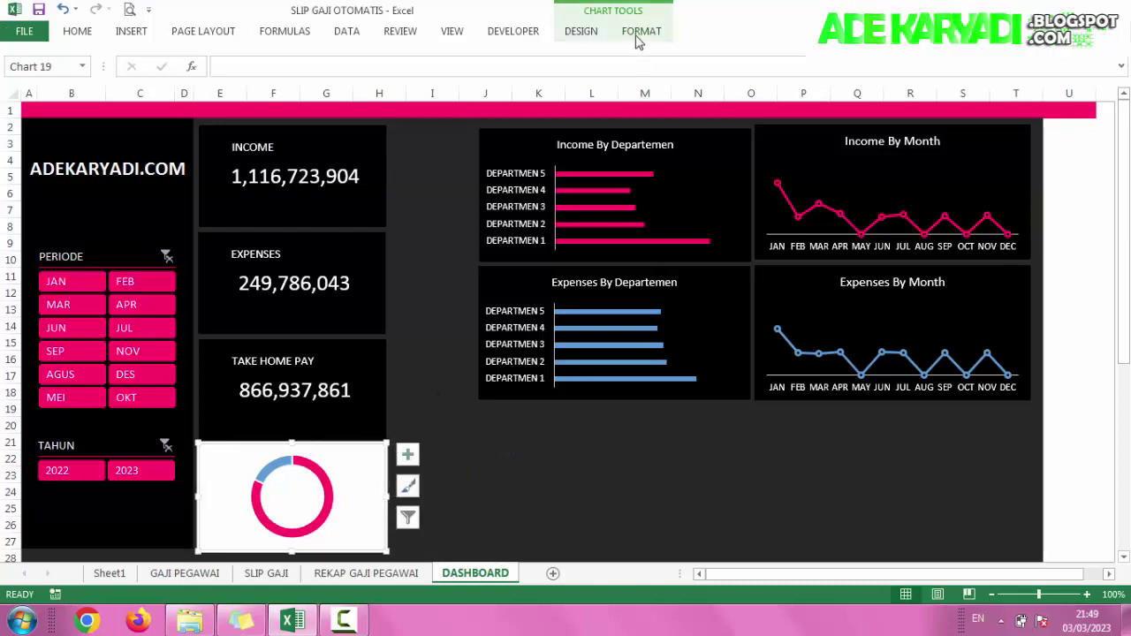
pyautogui.click(637, 37)
pyautogui.click(435, 54)
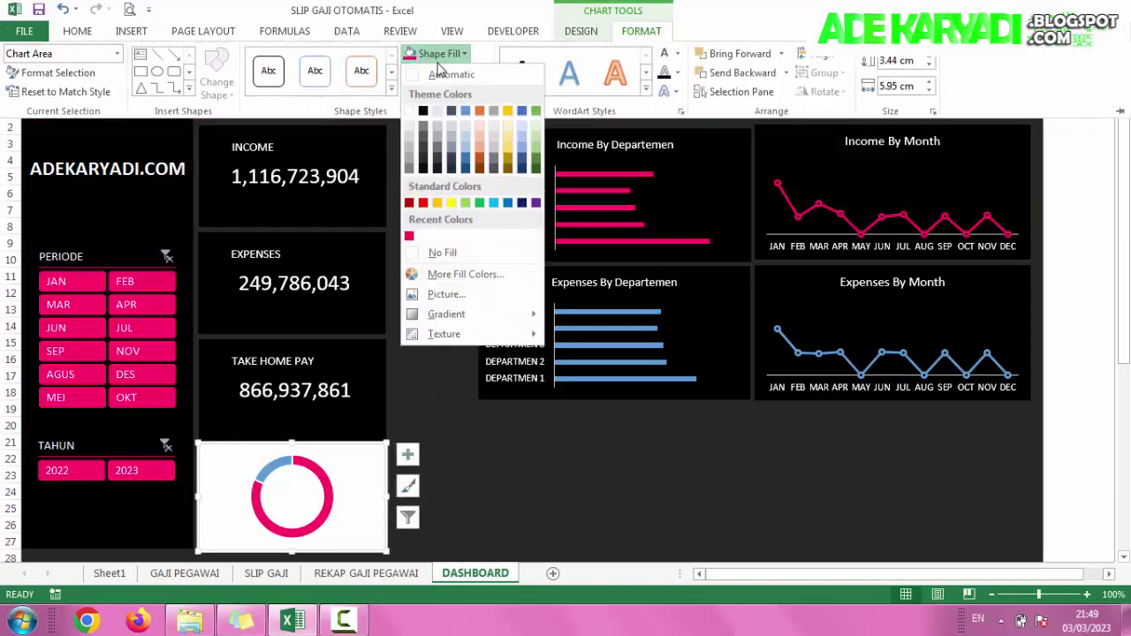
pyautogui.click(423, 110)
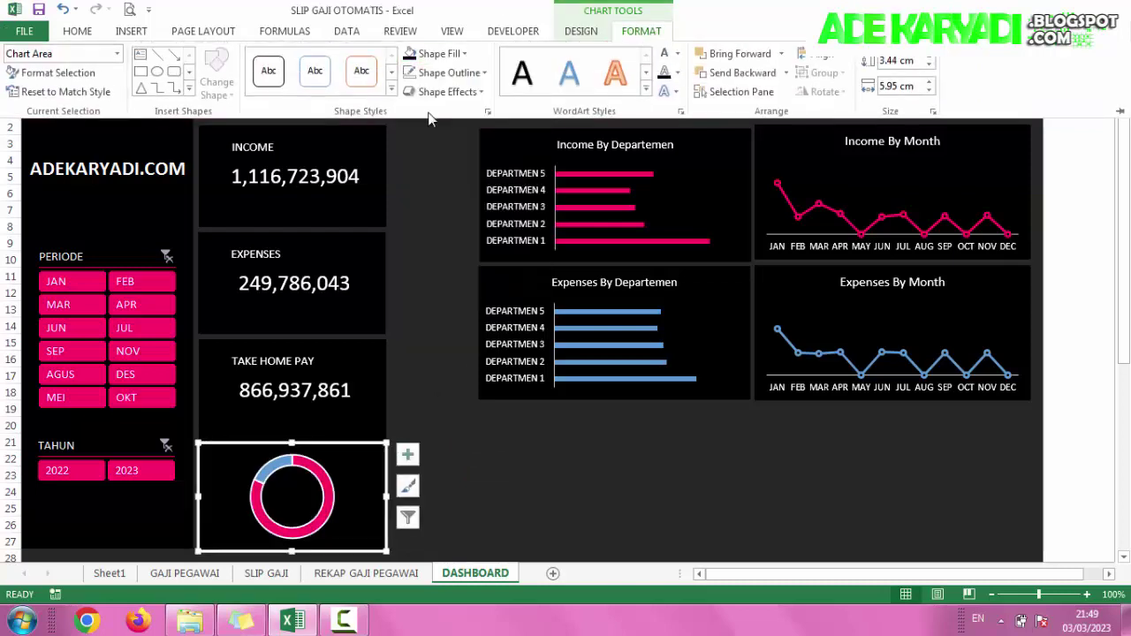
pyautogui.click(483, 72)
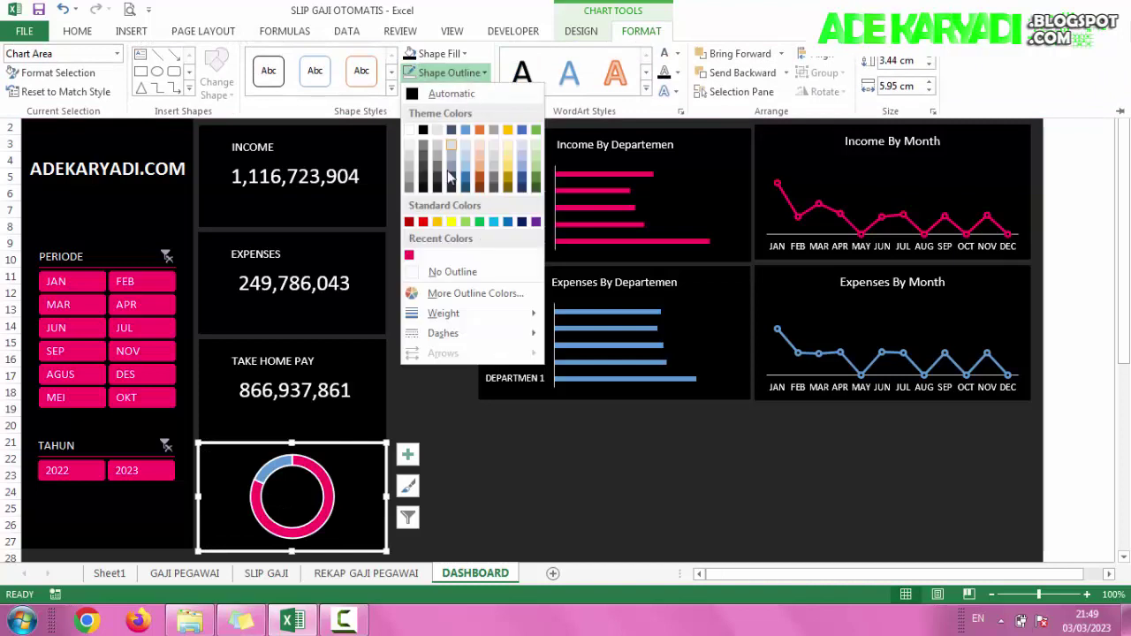
pyautogui.click(449, 273)
pyautogui.click(322, 488)
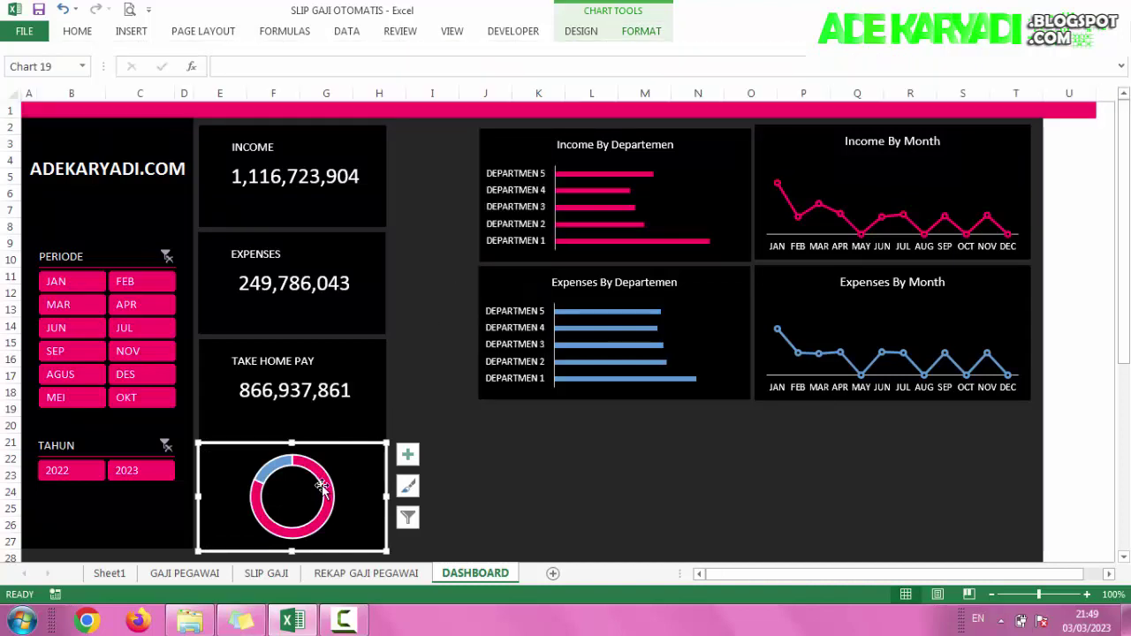
pyautogui.click(321, 484)
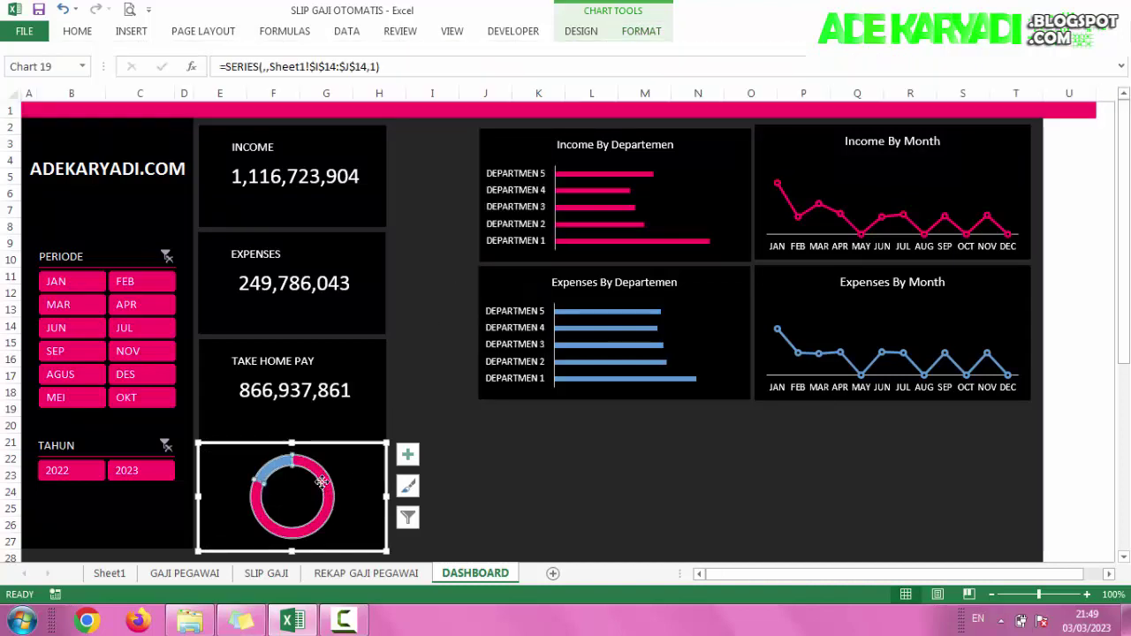
pyautogui.click(638, 31)
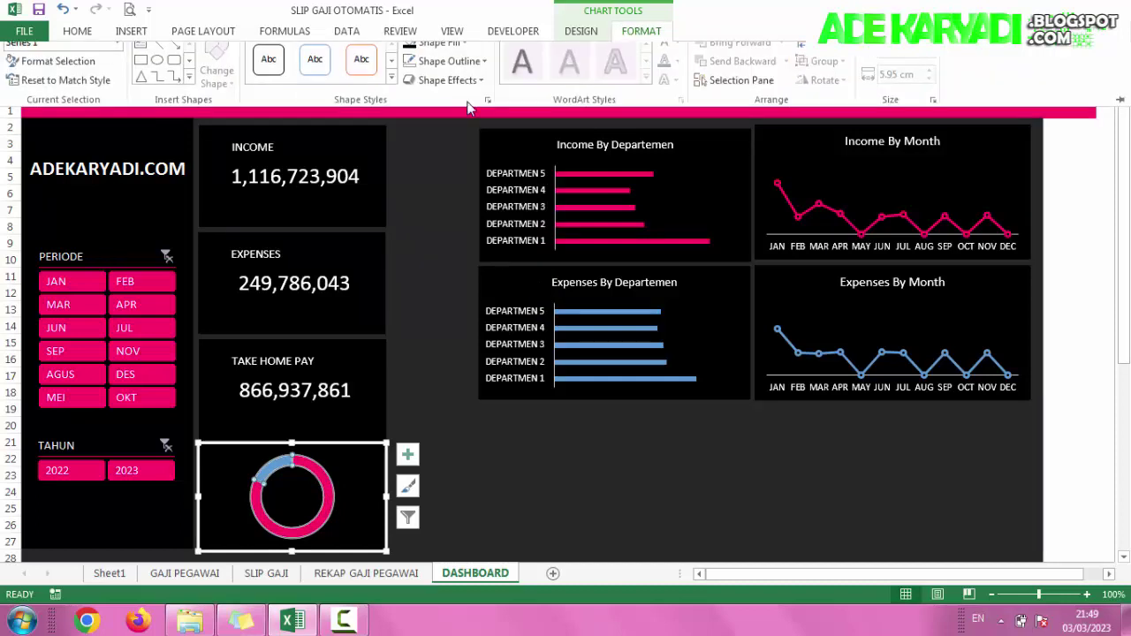
pyautogui.click(426, 257)
pyautogui.click(433, 393)
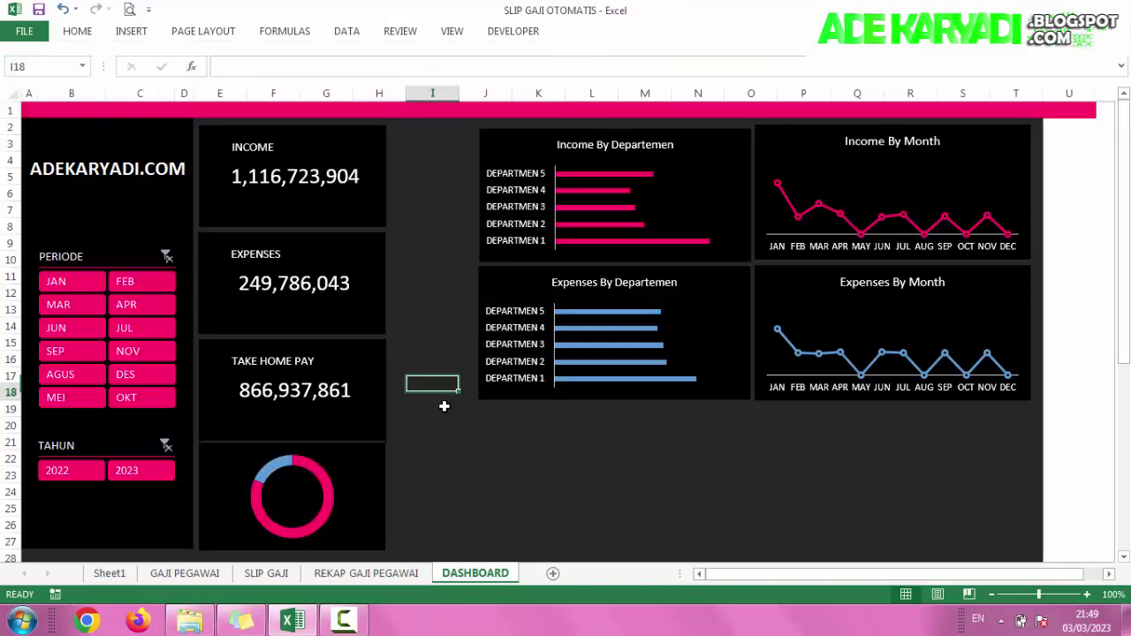
# Step: Turn on the donut chart's legend
pyautogui.click(383, 471)
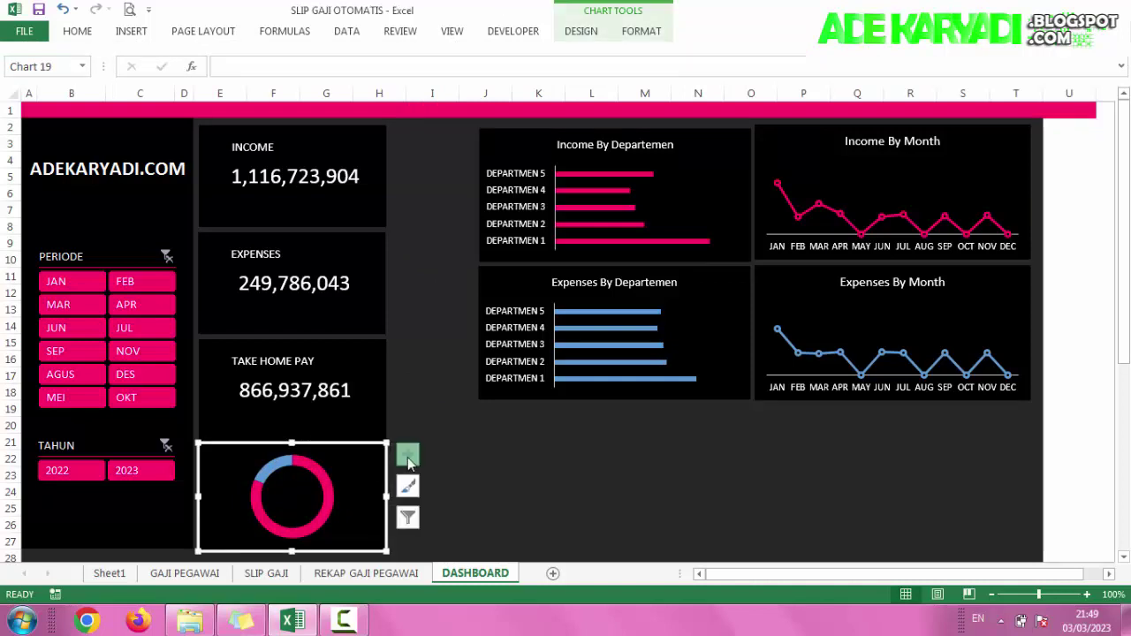
pyautogui.click(408, 456)
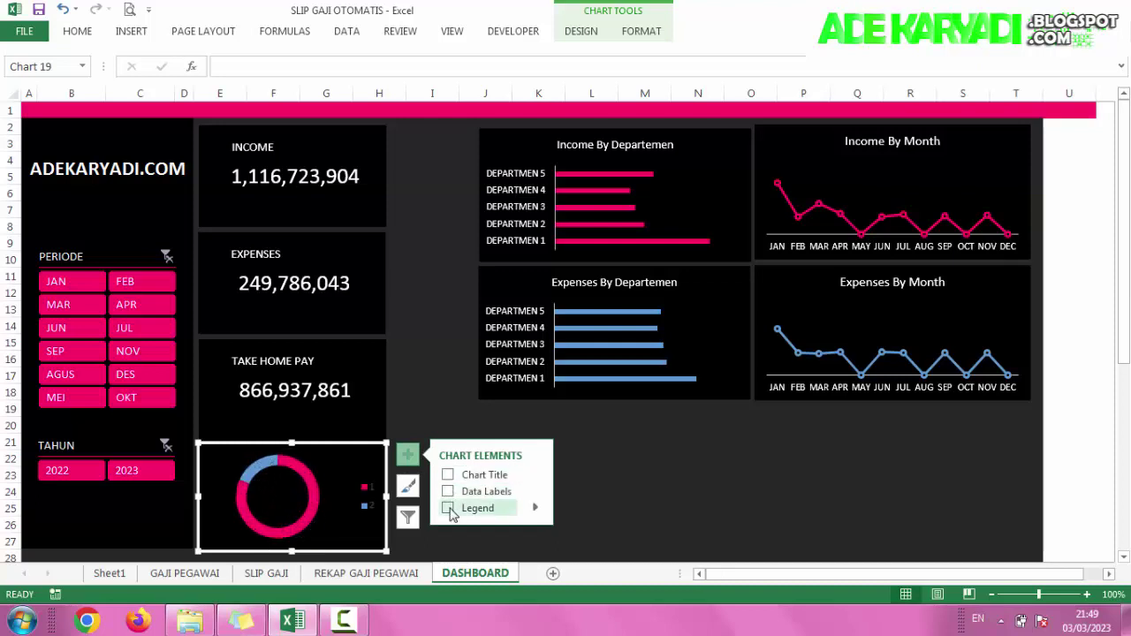
pyautogui.click(449, 510)
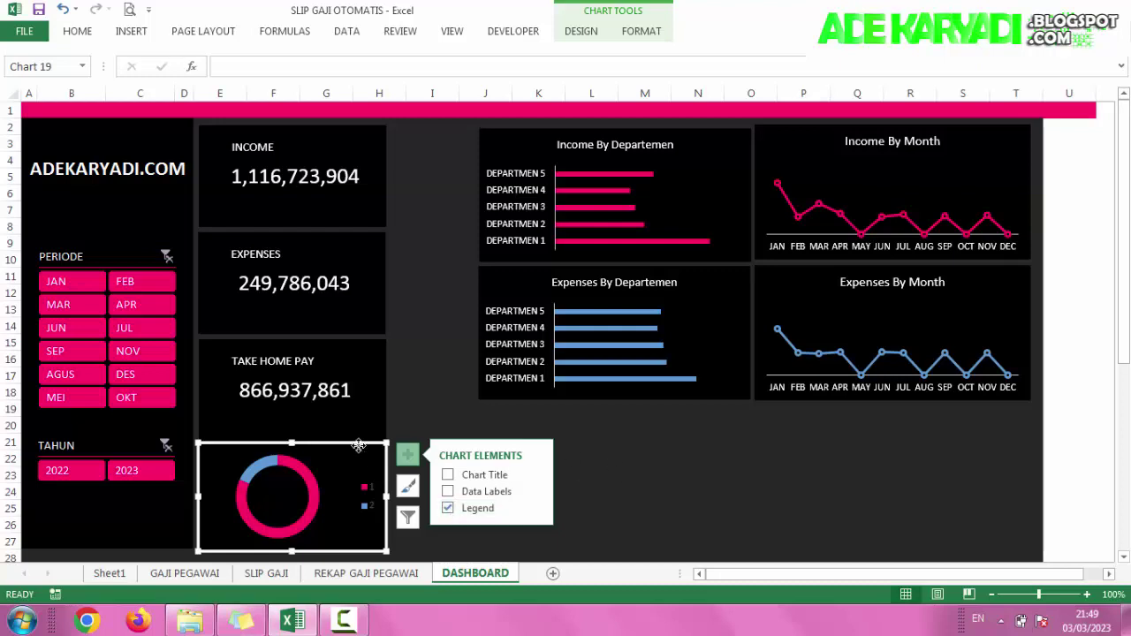
# Step: Set the donut's category labels to Sheet1's INCOME and EXPENSES headers (I3:J3)
pyautogui.click(590, 33)
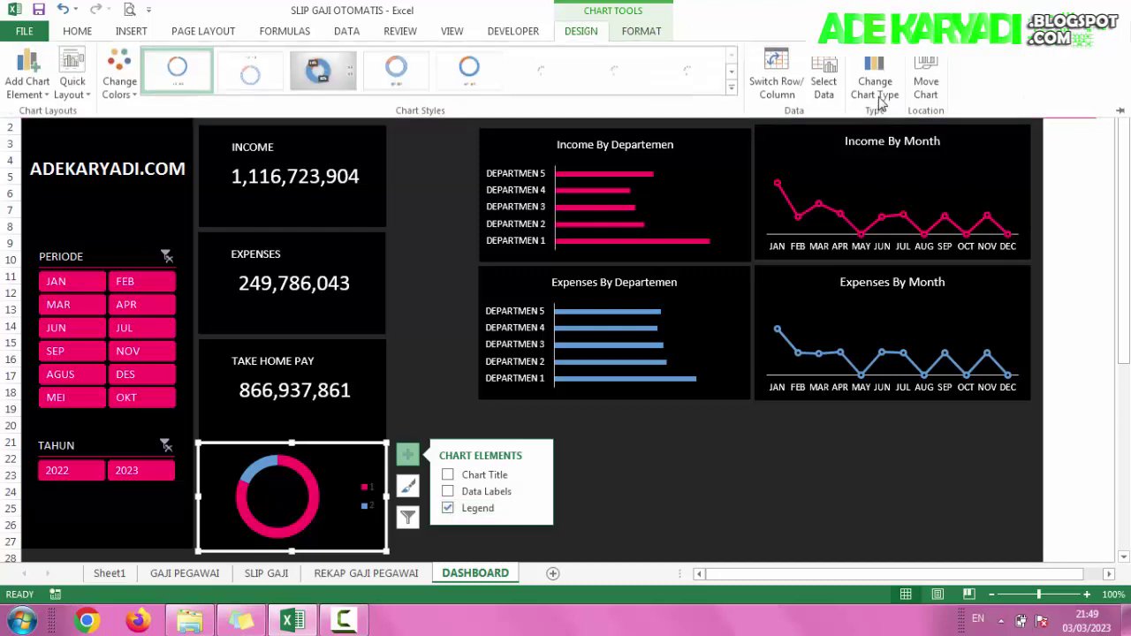
pyautogui.click(840, 70)
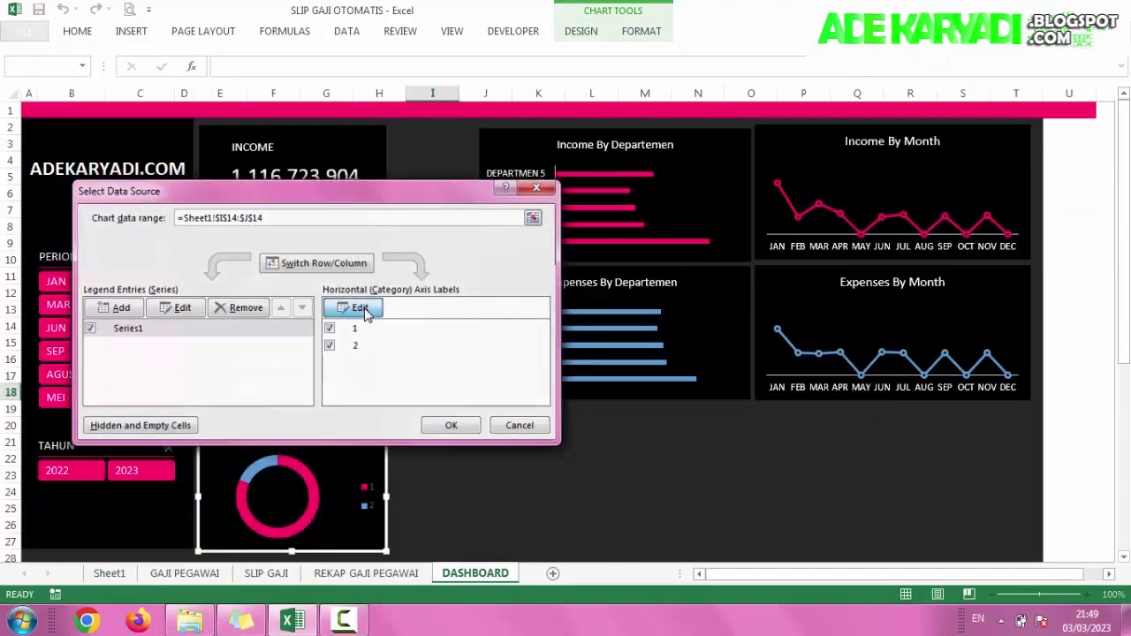
pyautogui.click(360, 308)
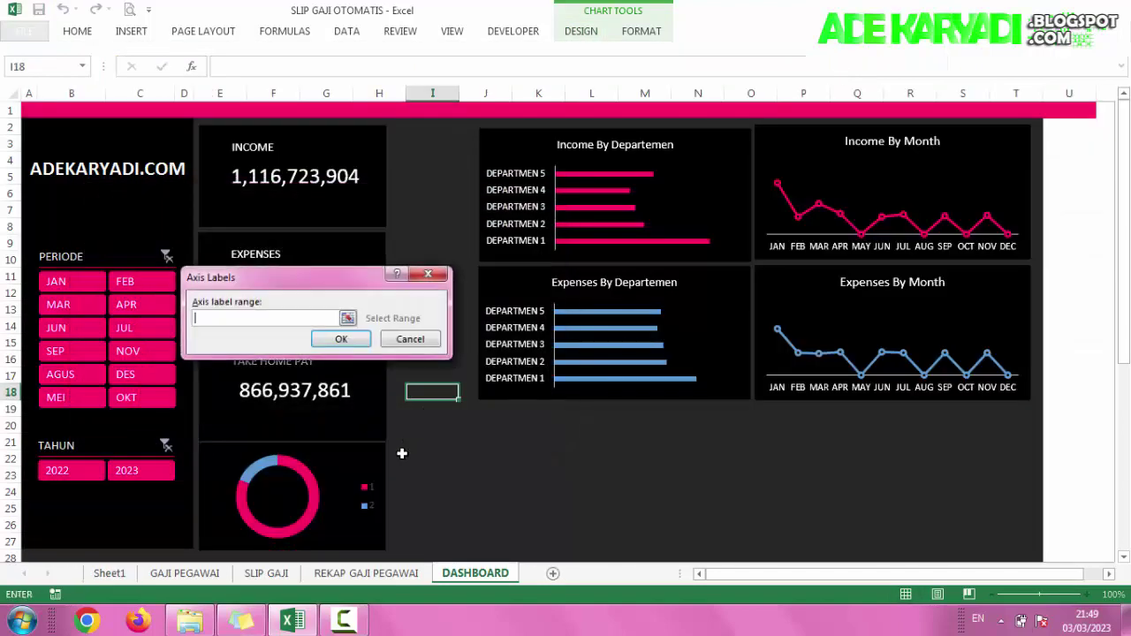
pyautogui.click(115, 577)
pyautogui.moveTo(765, 151); pyautogui.dragTo(800, 147)
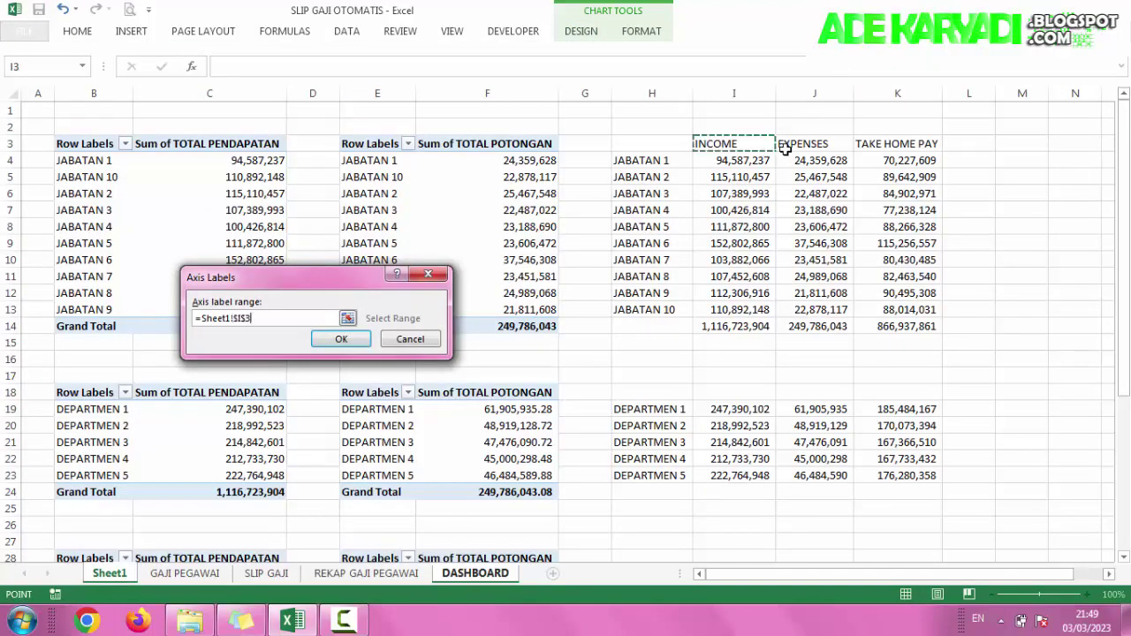
pyautogui.click(341, 339)
# Step: Make the donut chart's legend text white
pyautogui.click(452, 426)
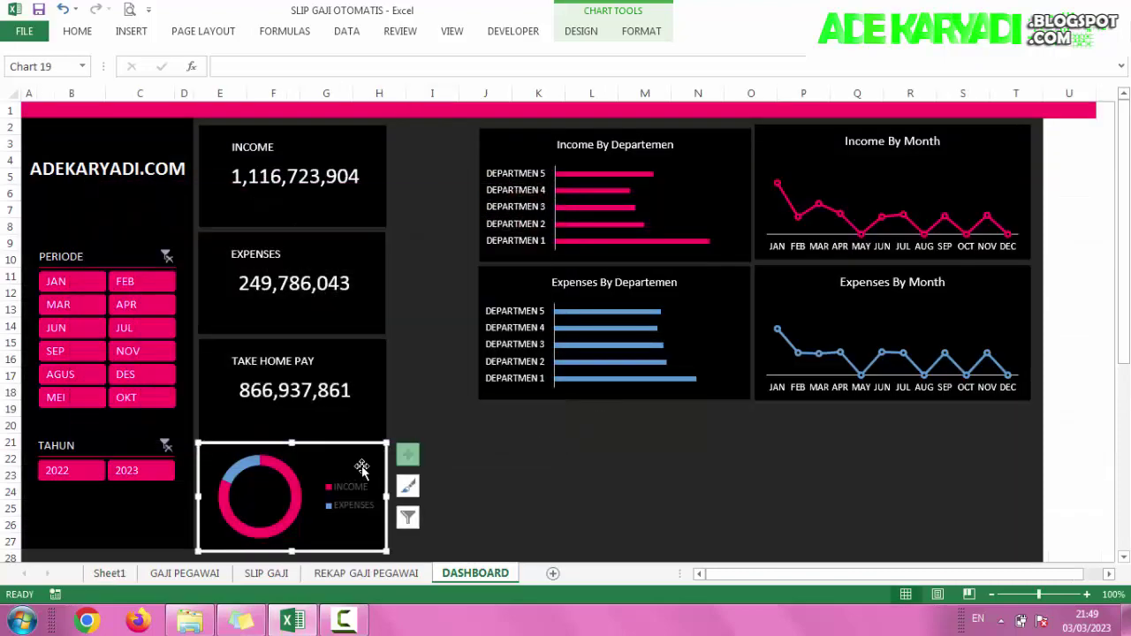
pyautogui.click(407, 454)
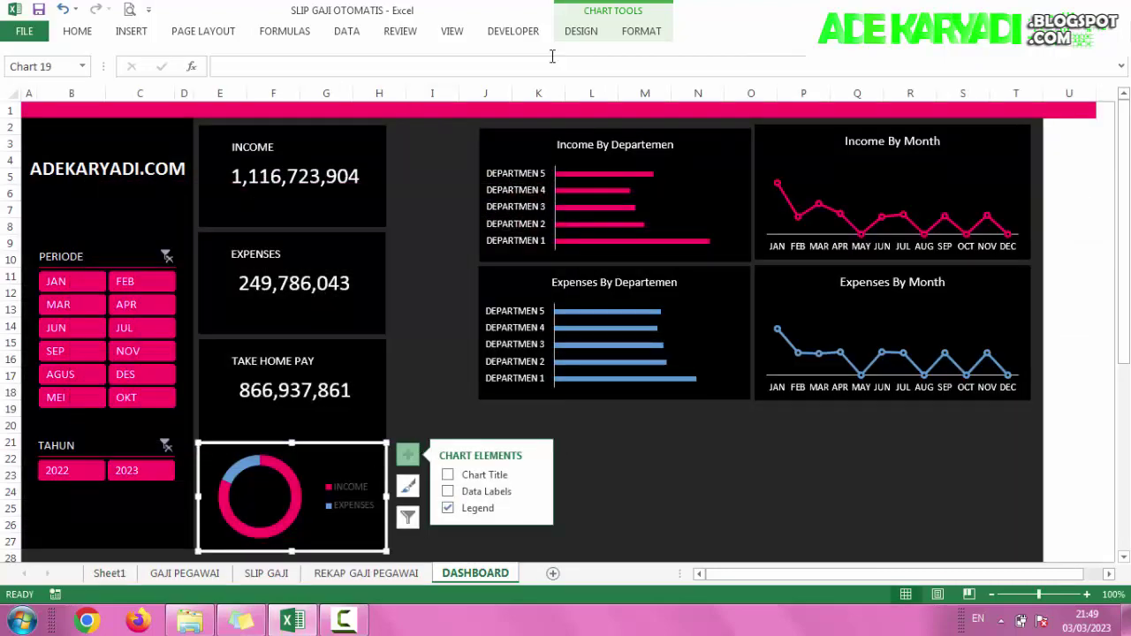
pyautogui.click(659, 35)
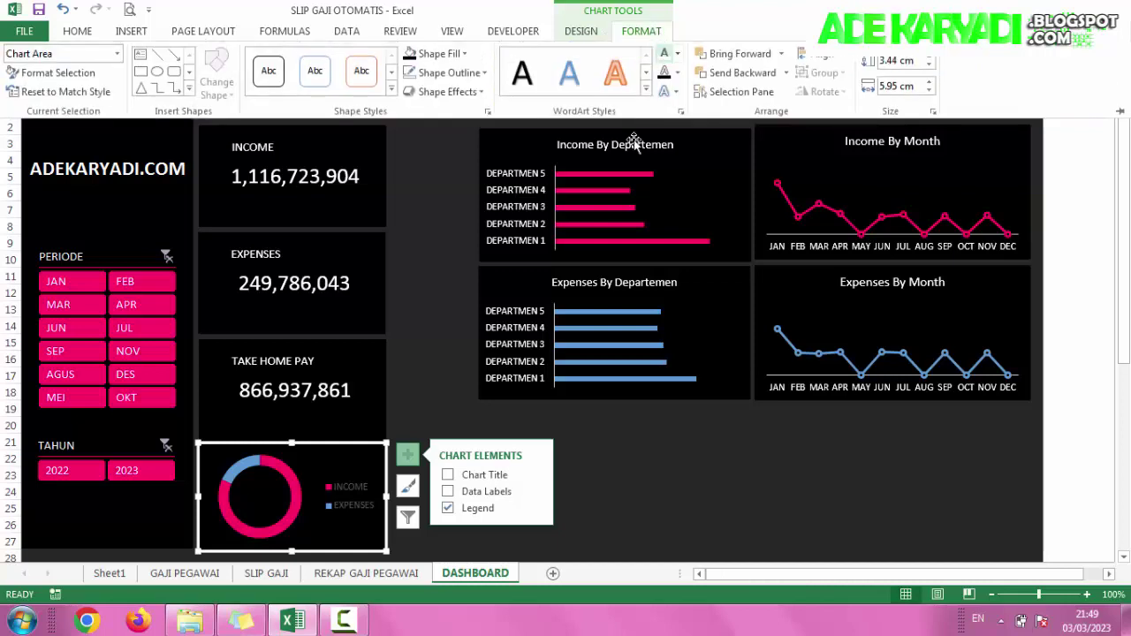
pyautogui.click(654, 454)
pyautogui.click(654, 454)
pyautogui.click(544, 456)
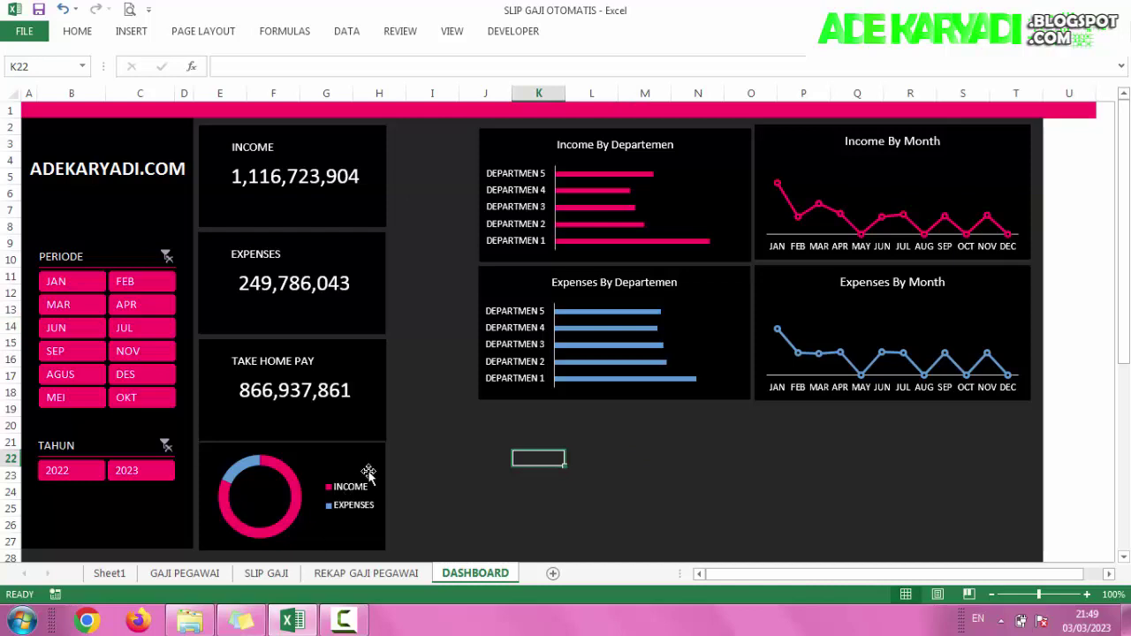
# Step: Resize and position the donut chart to align beneath the TAKE HOME PAY card
pyautogui.click(373, 466)
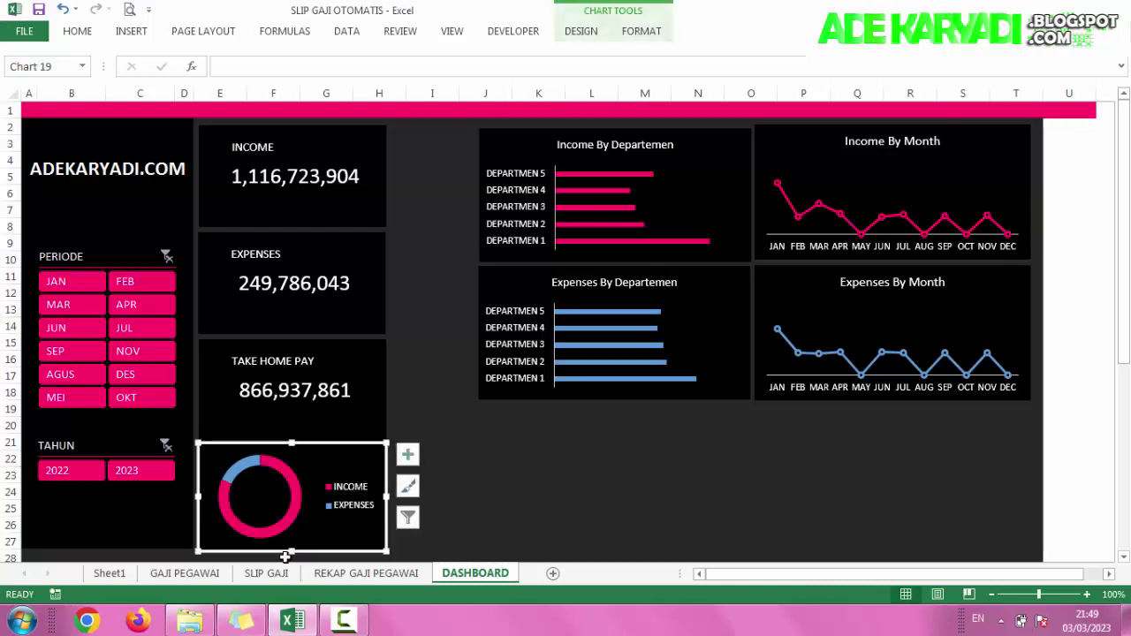
pyautogui.moveTo(289, 551); pyautogui.dragTo(325, 546)
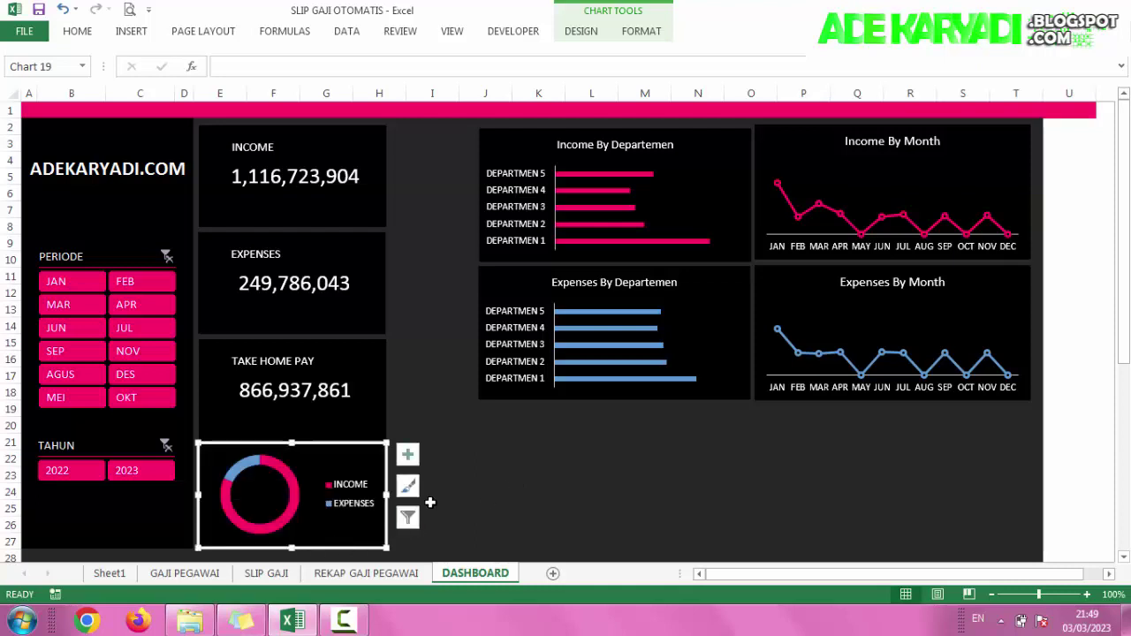
pyautogui.moveTo(343, 449); pyautogui.dragTo(343, 450)
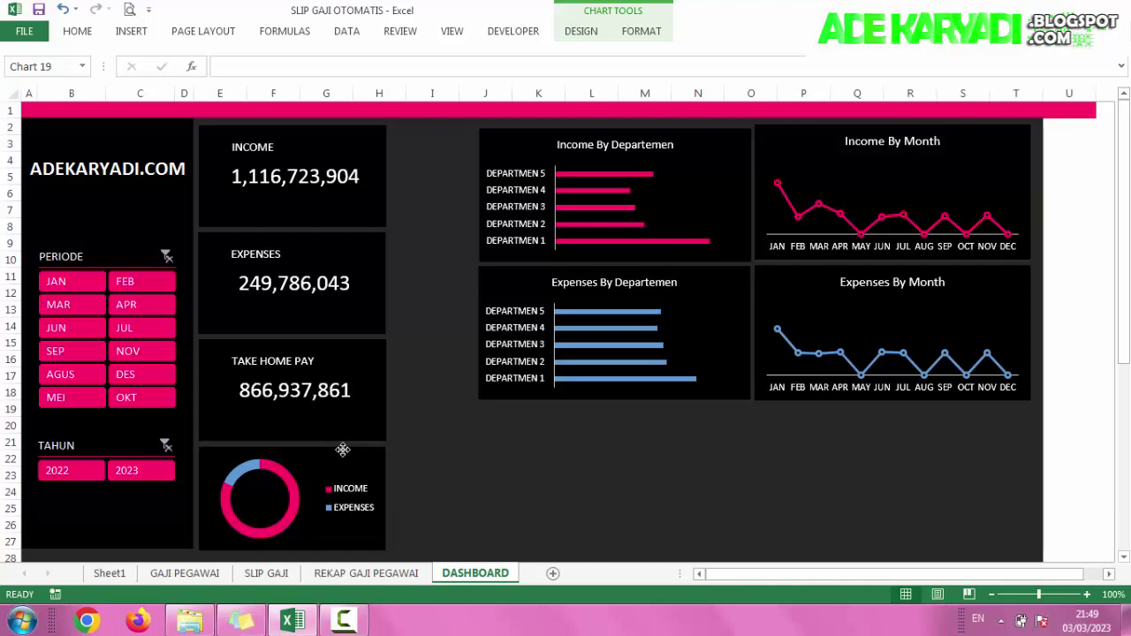
pyautogui.moveTo(343, 449); pyautogui.dragTo(343, 448)
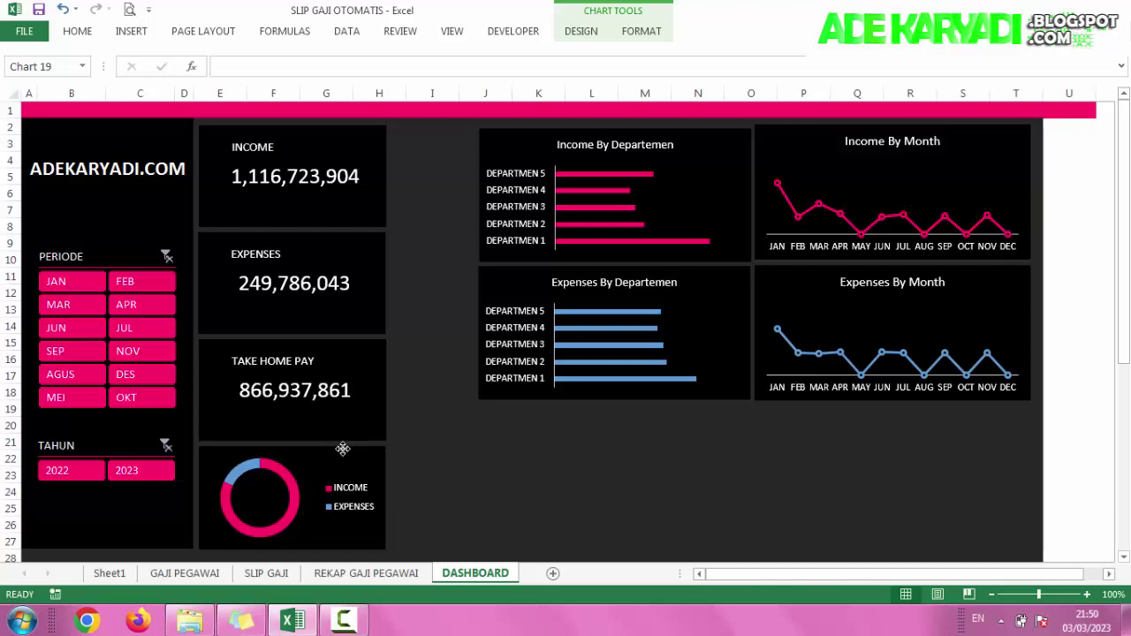
pyautogui.click(482, 460)
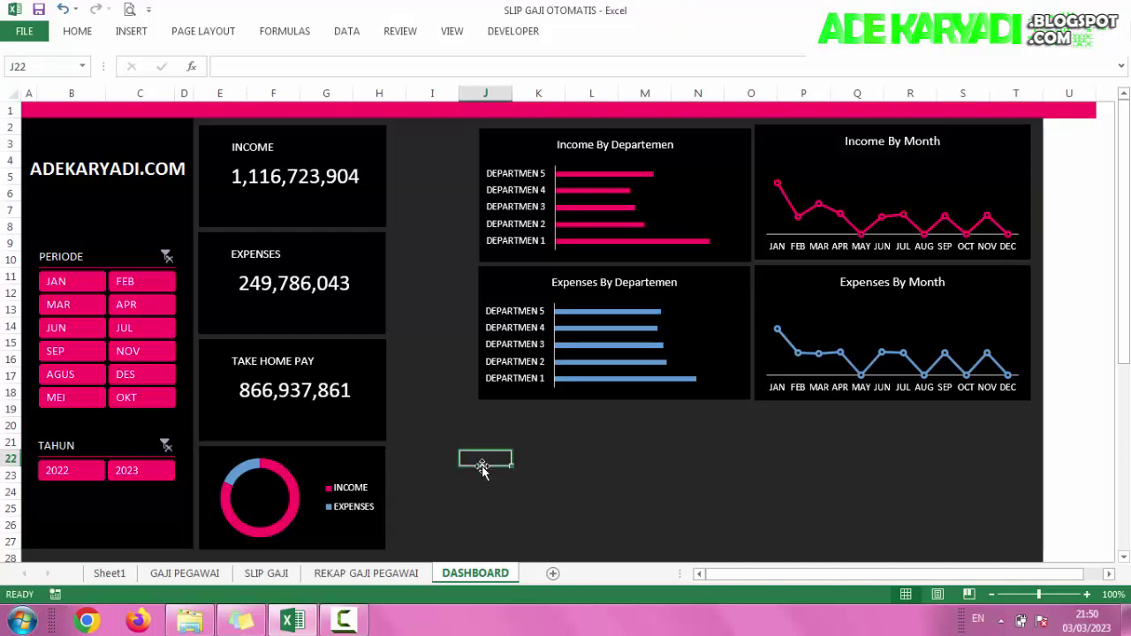
# Step: Hide the dashboard sheet's row and column headings
pyautogui.scroll(-2, 482, 465)
pyautogui.scroll(2, 480, 470)
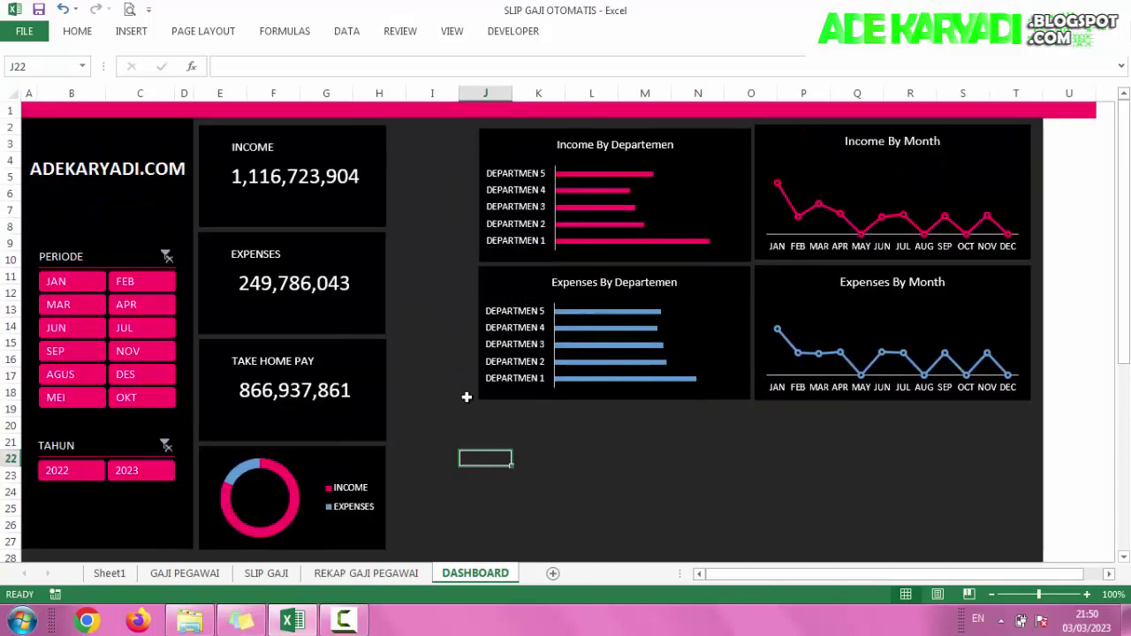
pyautogui.click(450, 31)
pyautogui.click(263, 89)
pyautogui.hotkey('ctrl', 'F1')
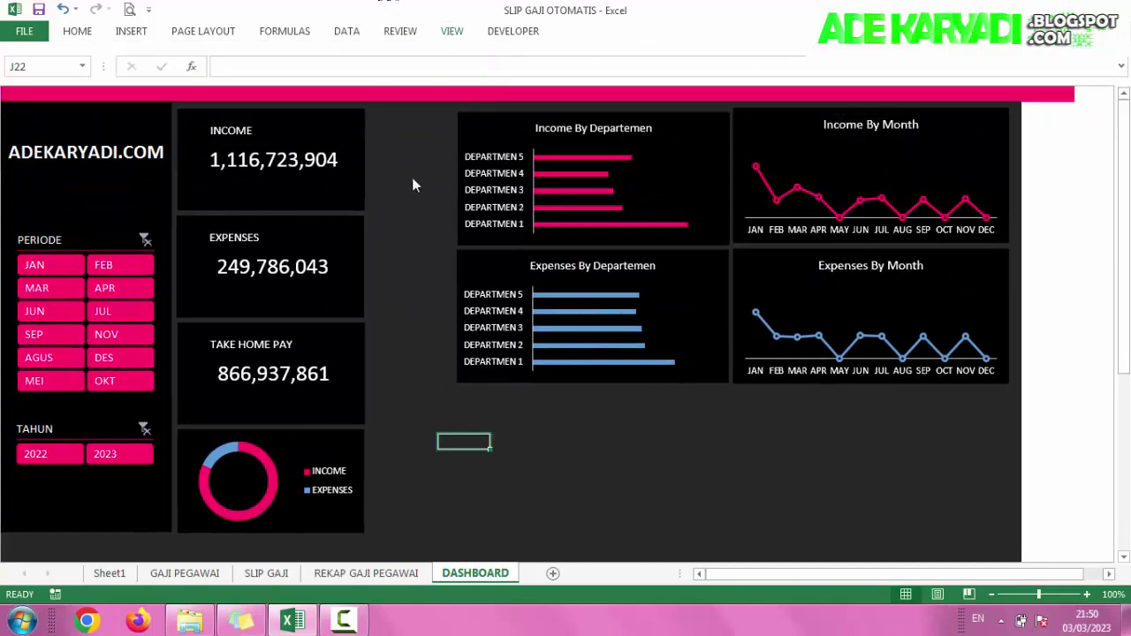
pyautogui.click(412, 176)
pyautogui.scroll(-3, 157, 311)
pyautogui.scroll(3, 156, 313)
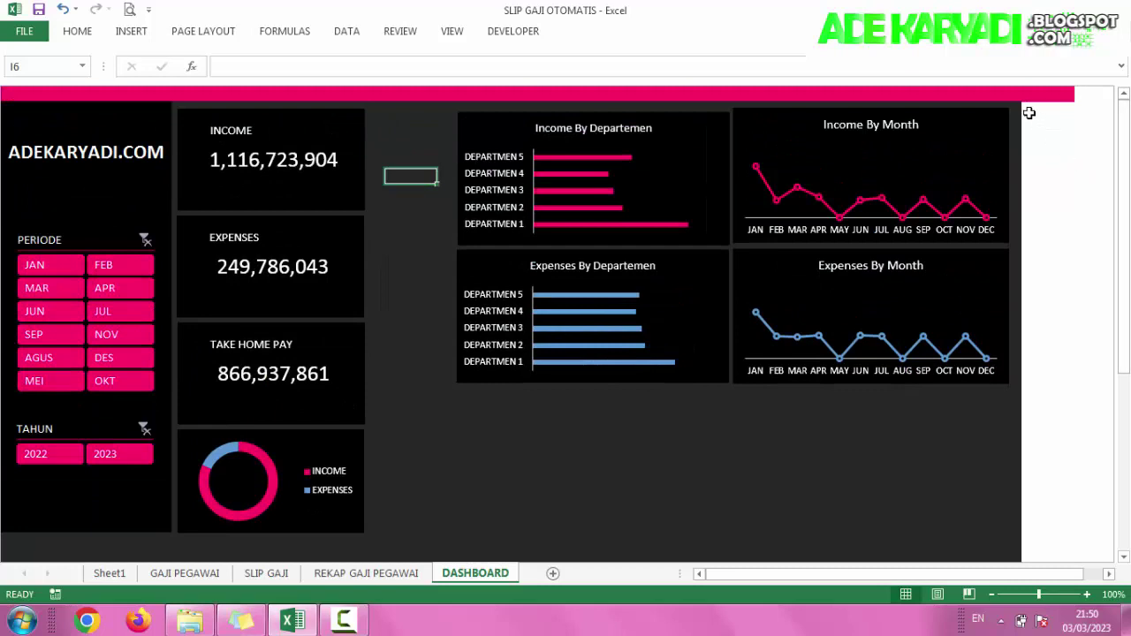
# Step: Copy the dark background and pink bar cells into the columns to the right
pyautogui.click(1020, 108)
pyautogui.hotkey('ctrl', 'c')
pyautogui.moveTo(1025, 108)
pyautogui.mouseDown()
pyautogui.moveTo(1093, 136)
pyautogui.moveTo(1047, 93)
pyautogui.mouseUp()
pyautogui.hotkey('ctrl', 'v')
pyautogui.hotkey('ctrl', 'c')
pyautogui.click(1080, 99)
pyautogui.hotkey('ctrl', 'v')
# Step: Extend the dark background down the new columns beneath the pink bar
pyautogui.hscroll(5, 1065, 116)
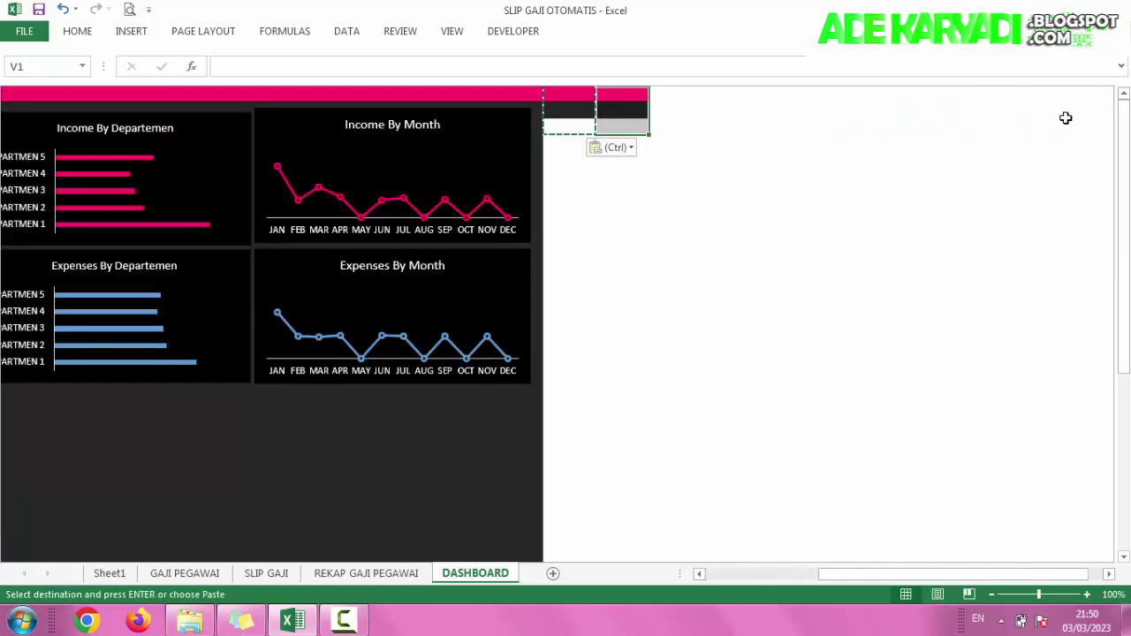
pyautogui.click(520, 115)
pyautogui.moveTo(521, 115)
pyautogui.mouseDown()
pyautogui.moveTo(558, 572)
pyautogui.moveTo(556, 546)
pyautogui.mouseUp()
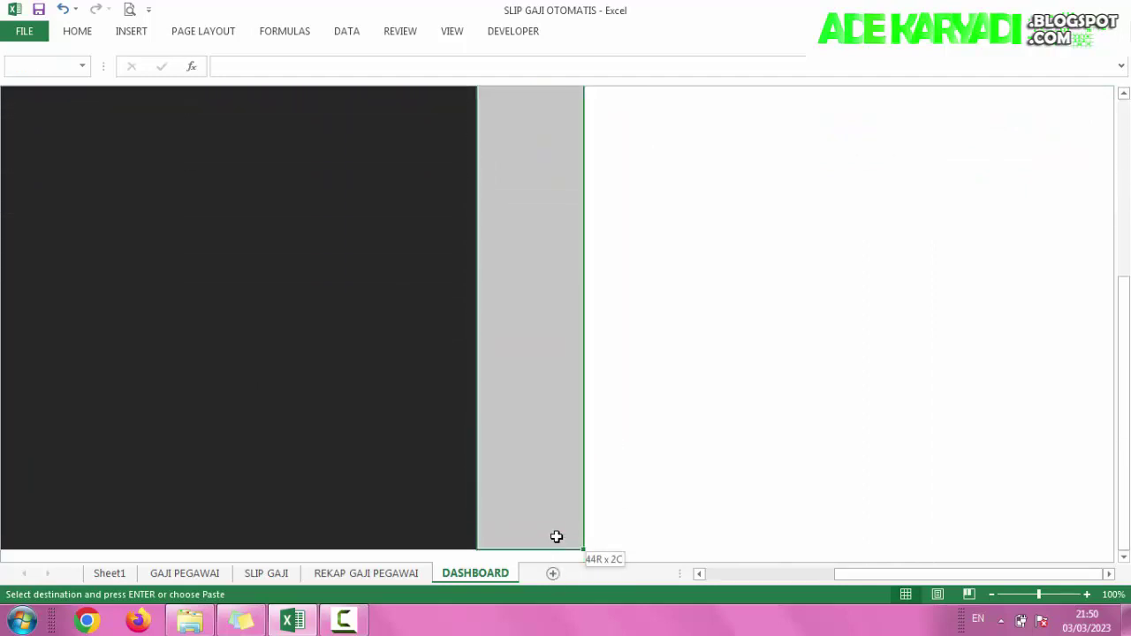
pyautogui.scroll(10, 556, 536)
pyautogui.moveTo(874, 575); pyautogui.dragTo(707, 573)
pyautogui.click(570, 458)
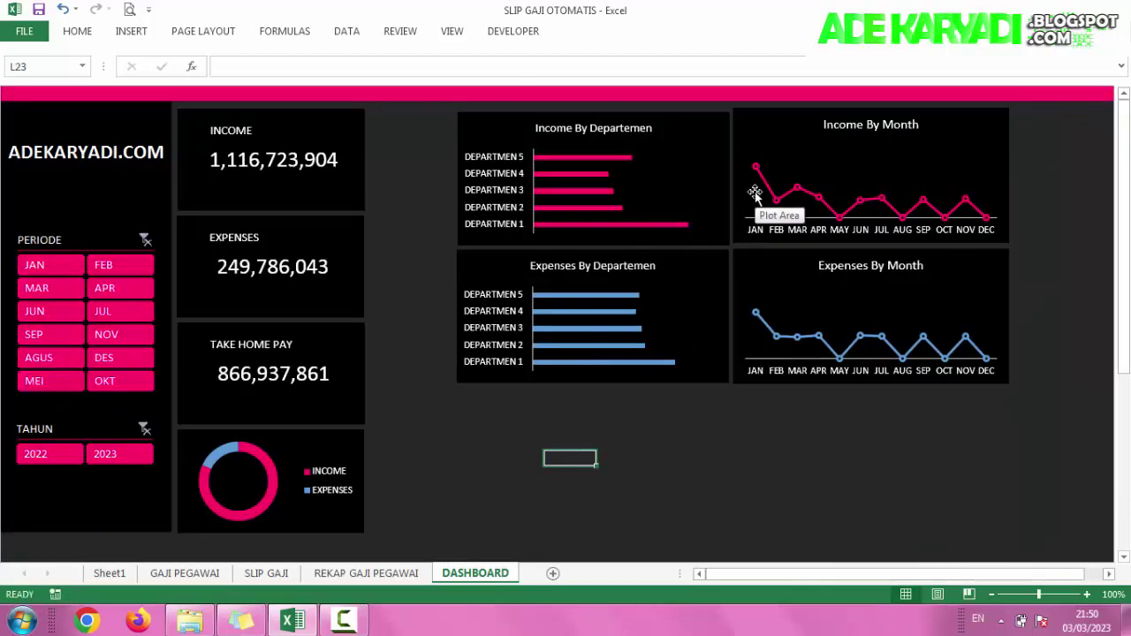
# Step: Align the tops of the Income By Departemen and Income By Month charts
pyautogui.click(727, 142)
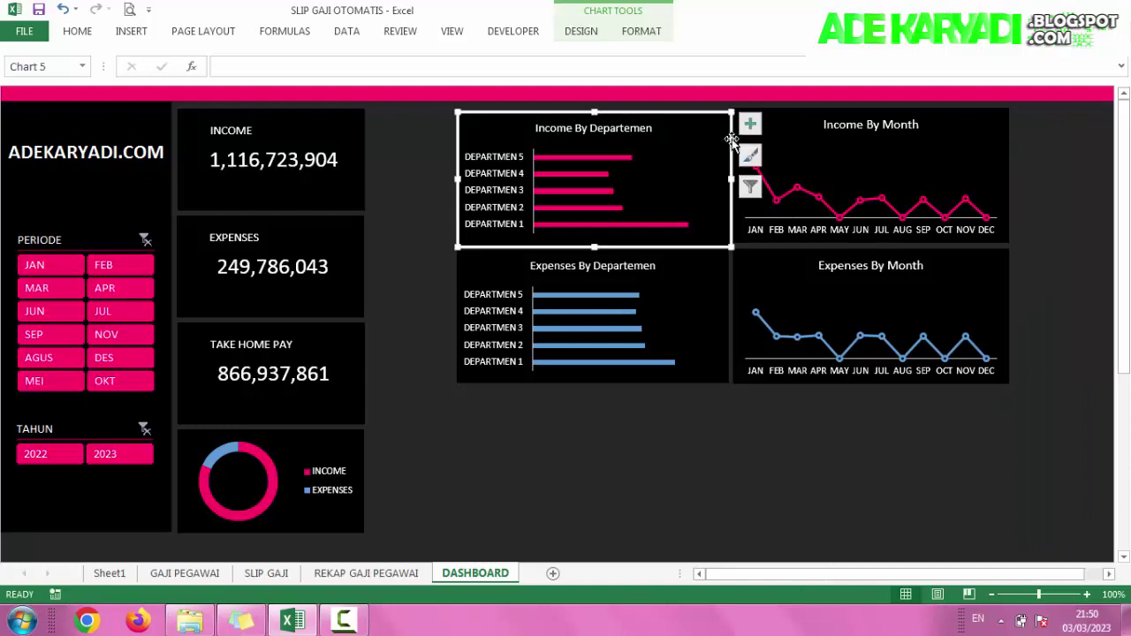
pyautogui.keyDown('ctrl'); pyautogui.click(810, 121); pyautogui.keyUp('ctrl')
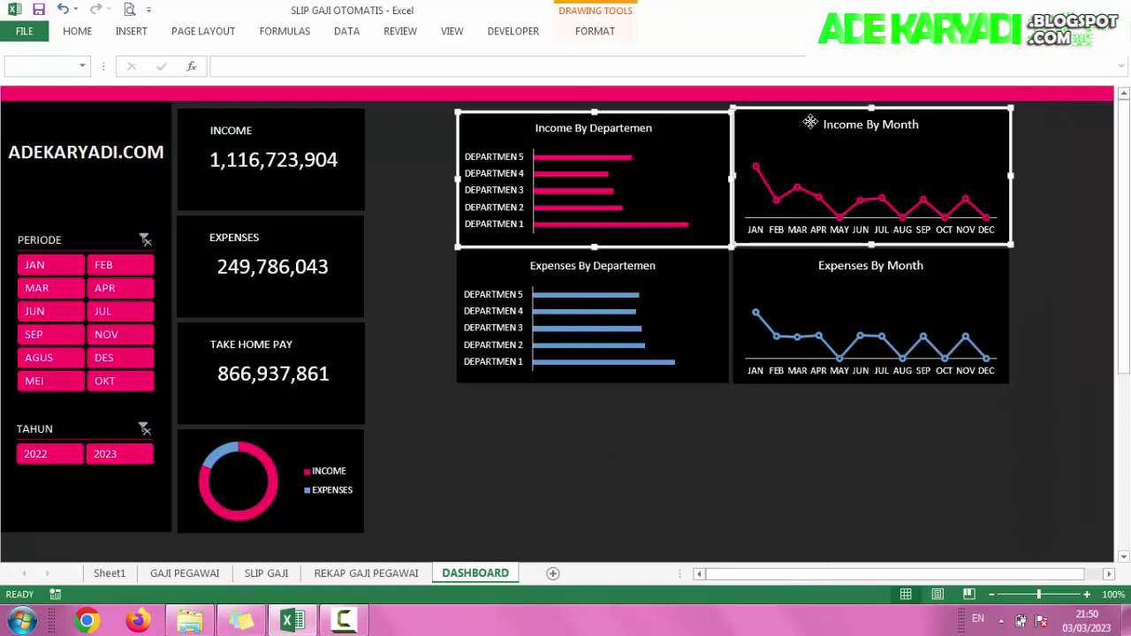
pyautogui.click(600, 31)
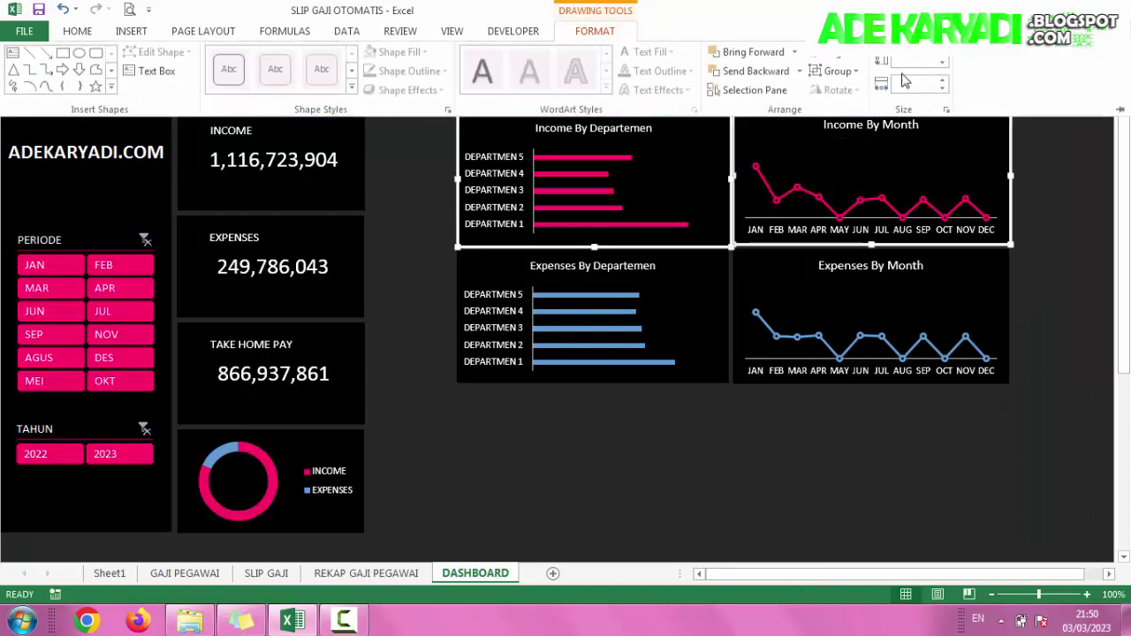
pyautogui.click(844, 63)
pyautogui.click(842, 133)
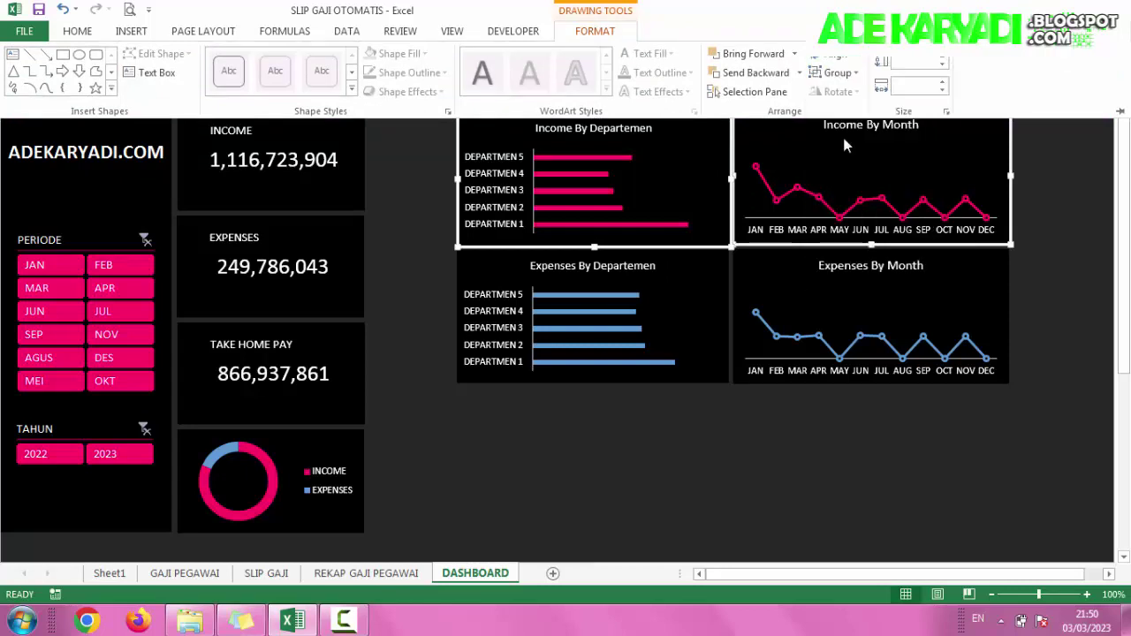
pyautogui.click(680, 411)
pyautogui.click(681, 411)
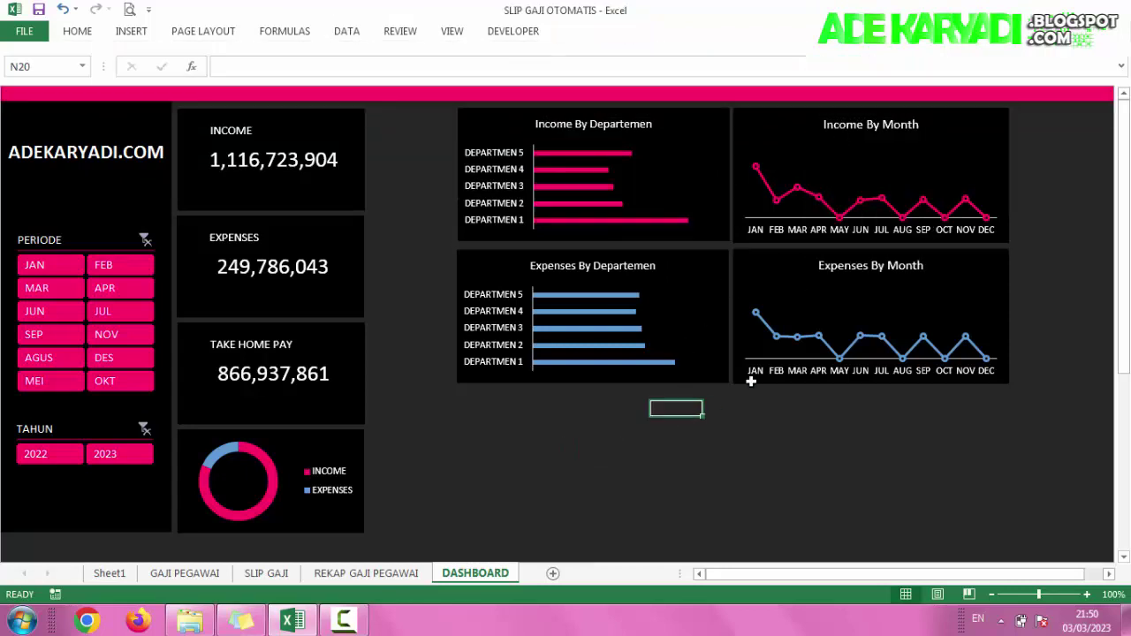
# Step: Centre-align the Income By Departemen and Expenses By Departemen charts
pyautogui.click(707, 235)
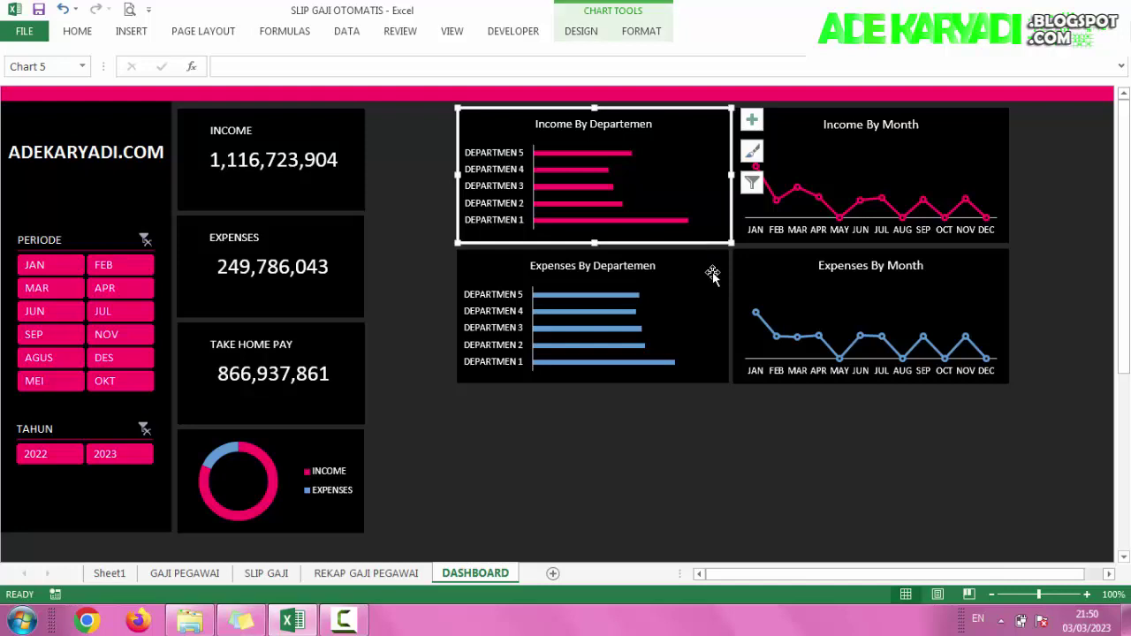
pyautogui.keyDown('shift'); pyautogui.click(712, 273); pyautogui.keyUp('shift')
pyautogui.click(623, 35)
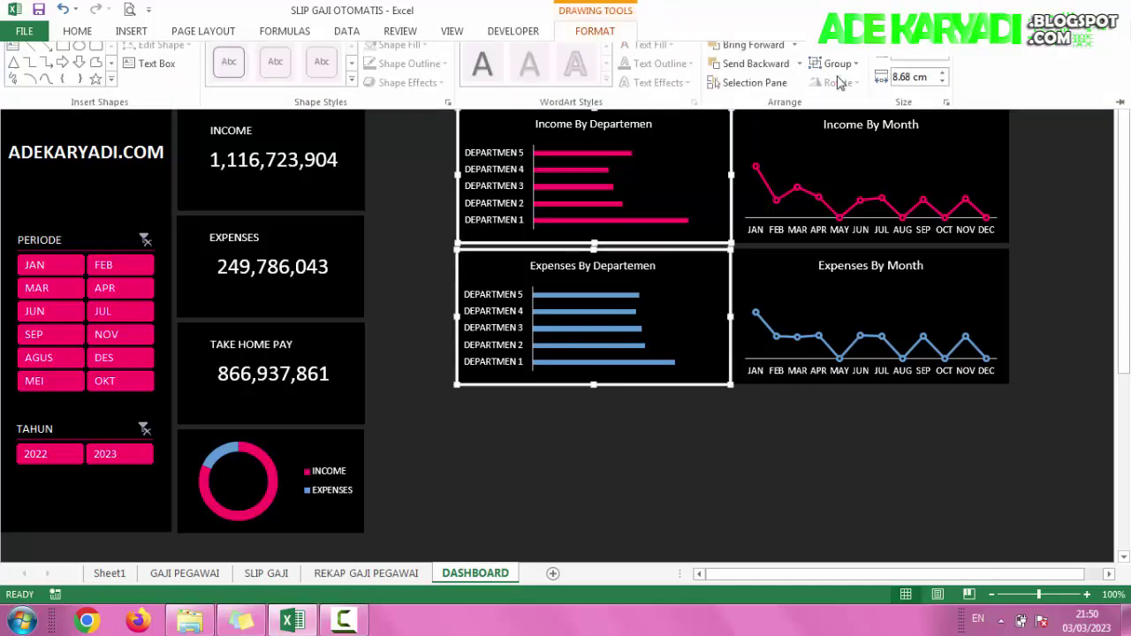
pyautogui.click(836, 54)
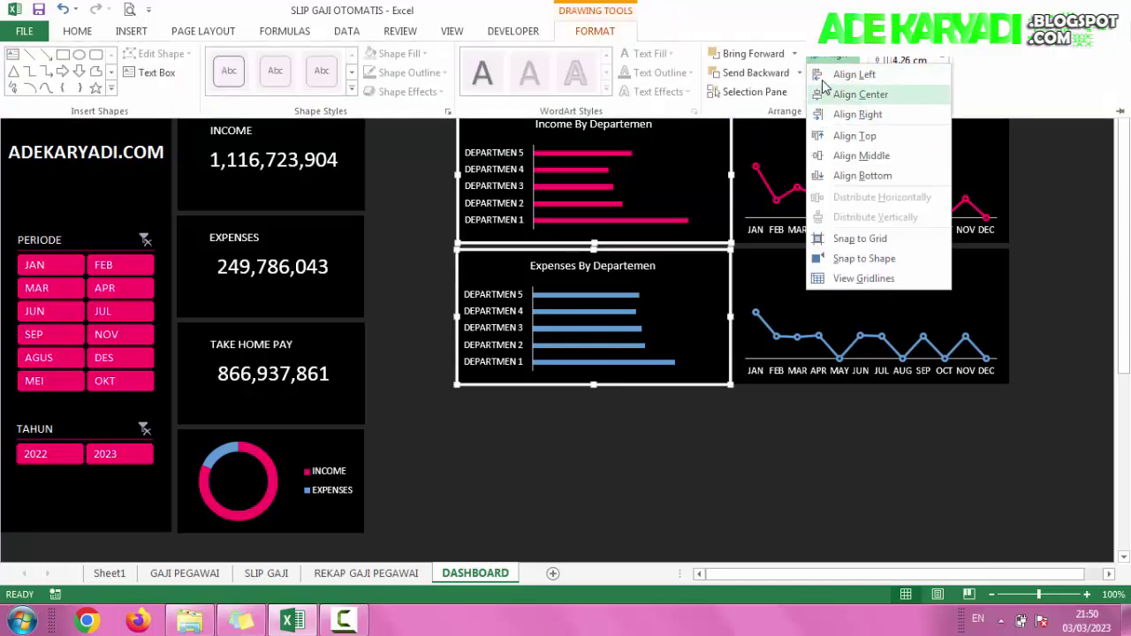
pyautogui.click(849, 94)
pyautogui.click(738, 445)
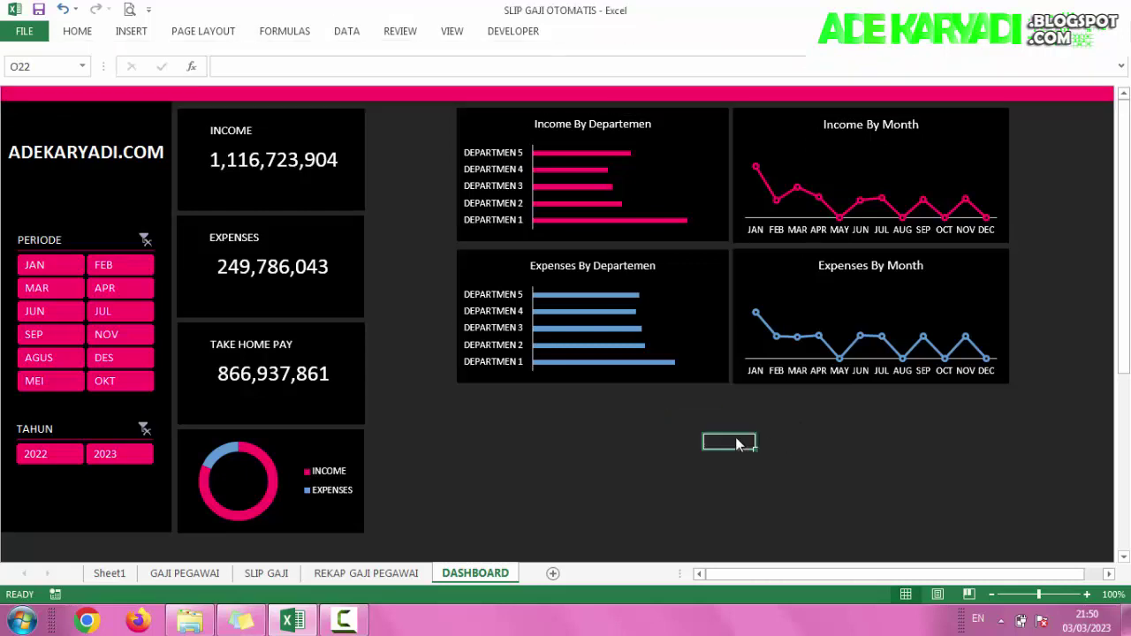
# Step: Align the tops of the Expenses By Departemen and Expenses By Month charts
pyautogui.click(727, 264)
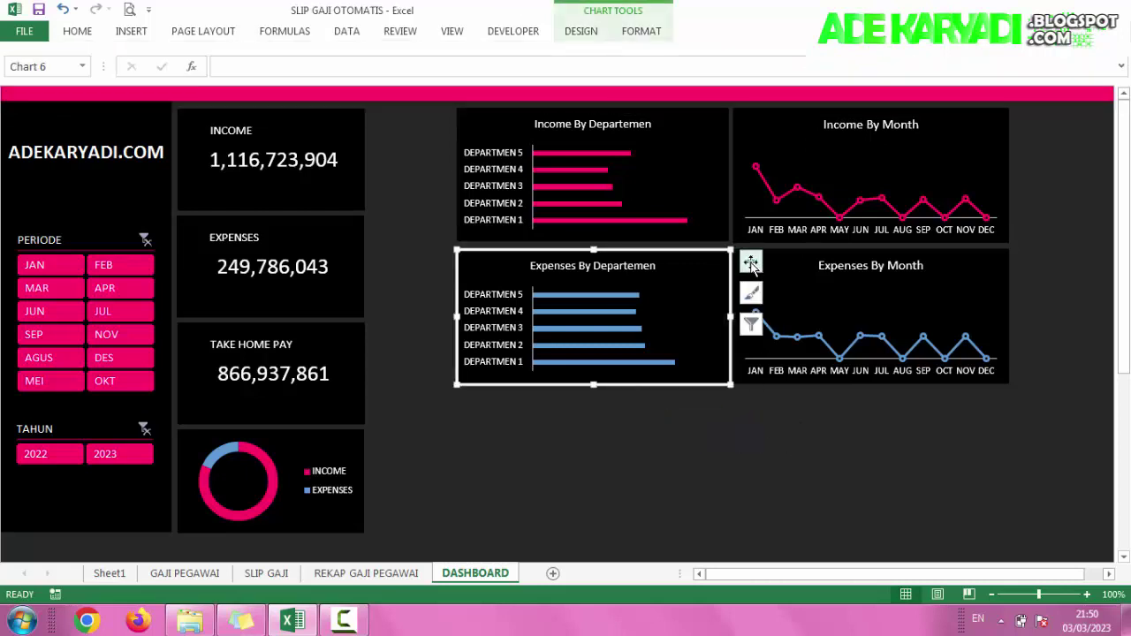
pyautogui.keyDown('ctrl'); pyautogui.click(771, 267); pyautogui.keyUp('ctrl')
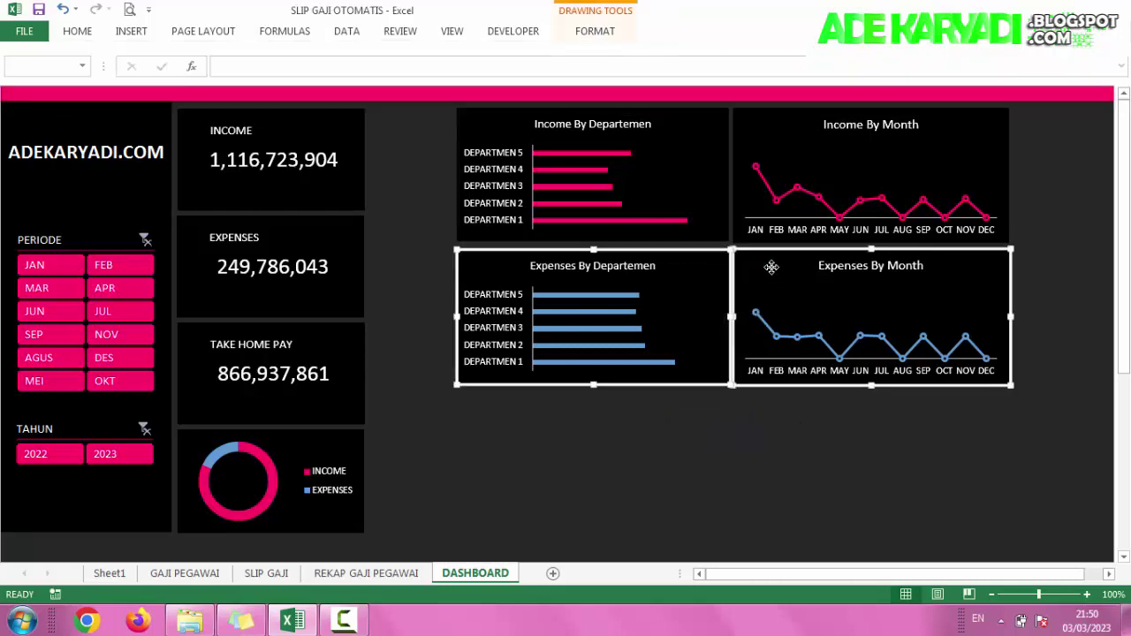
pyautogui.click(608, 32)
pyautogui.click(831, 53)
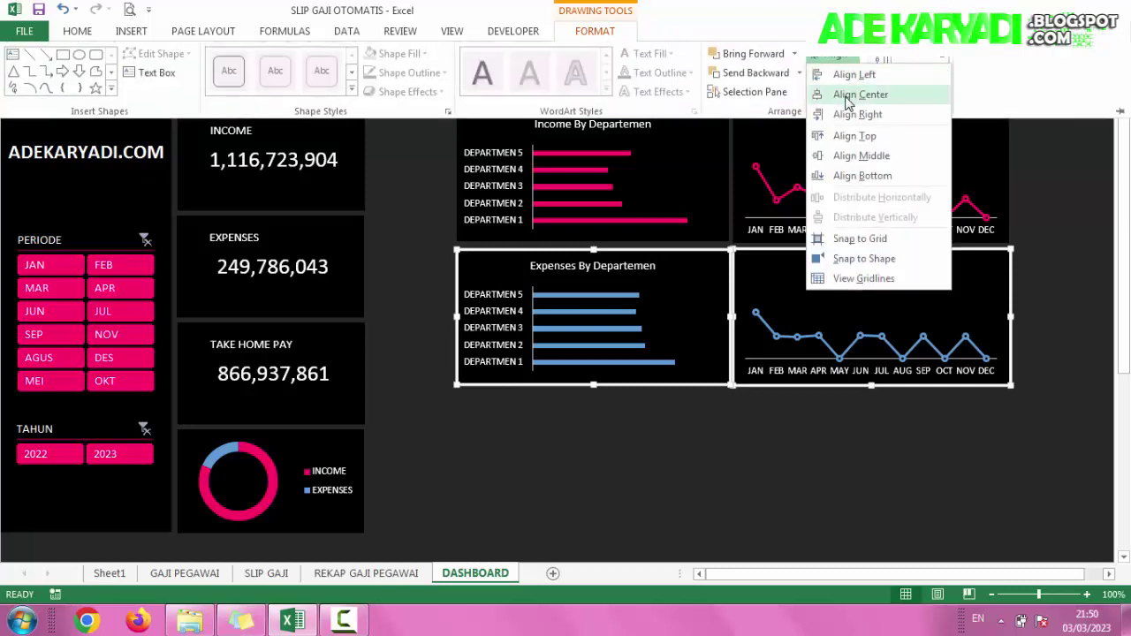
pyautogui.click(854, 135)
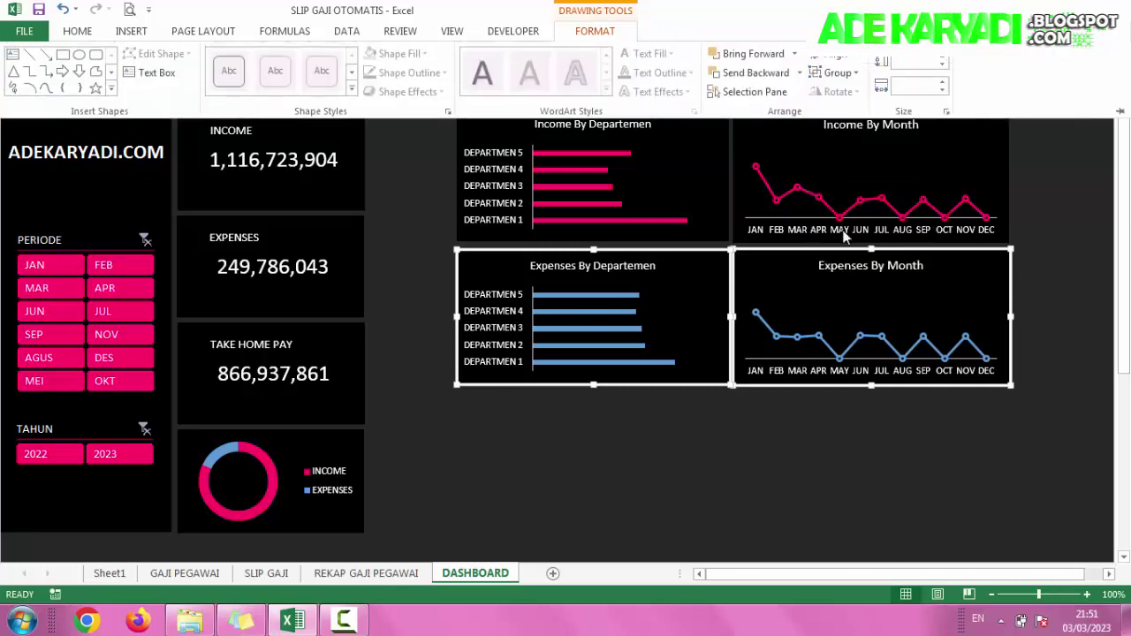
pyautogui.click(699, 427)
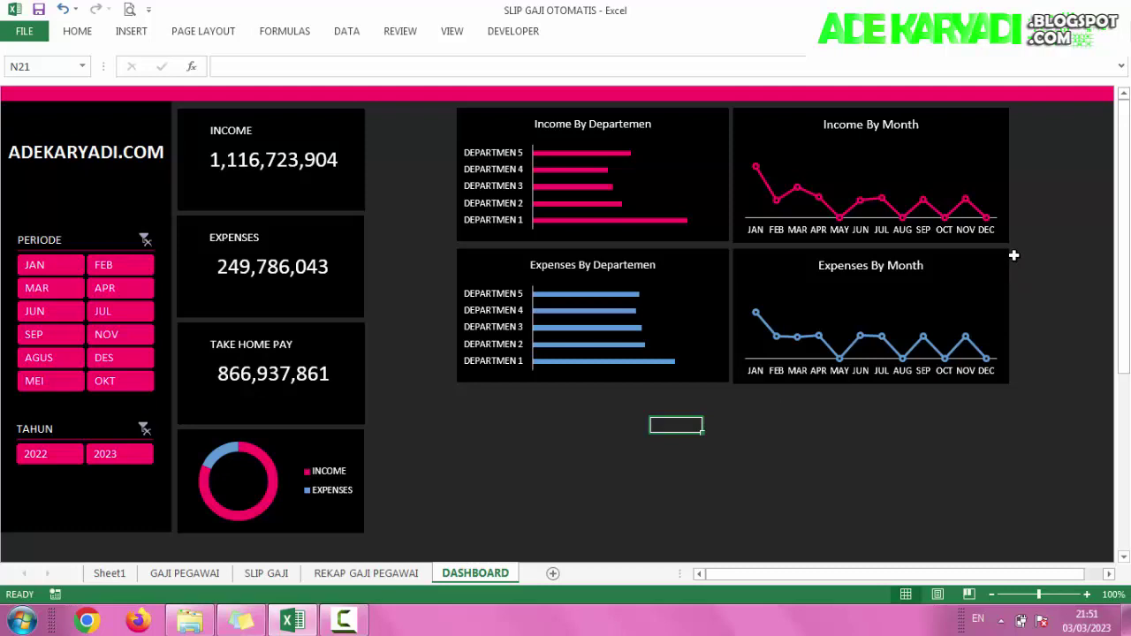
pyautogui.click(773, 263)
pyautogui.keyDown('ctrl'); pyautogui.click(723, 254); pyautogui.keyUp('ctrl')
# Step: Group all four dashboard charts into one object
pyautogui.keyDown('ctrl'); pyautogui.click(736, 228); pyautogui.keyUp('ctrl')
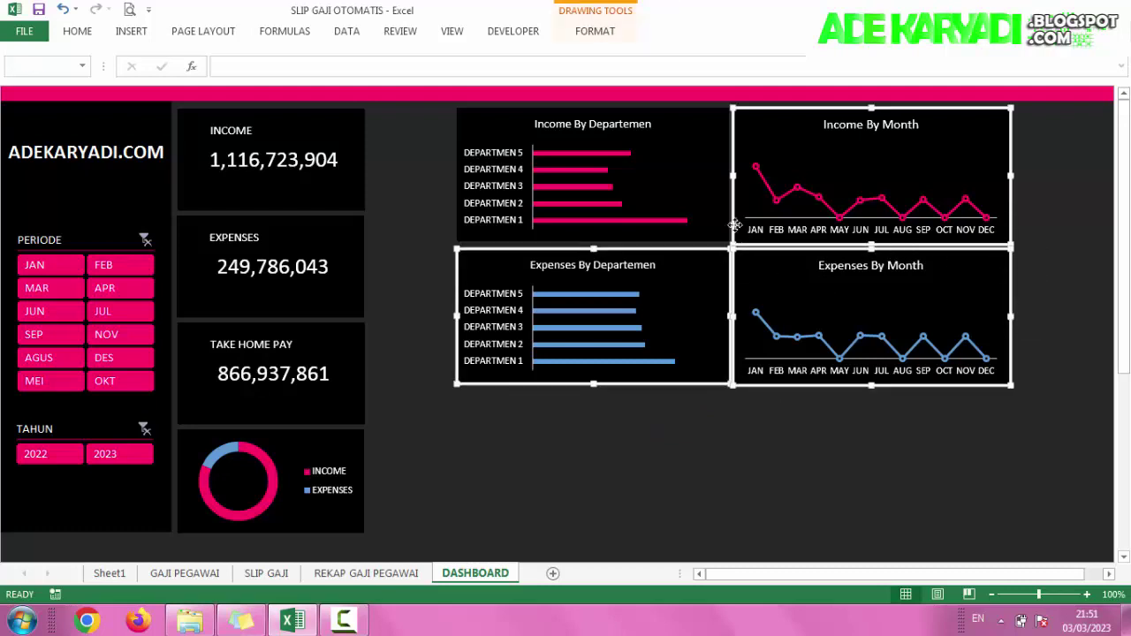
pyautogui.keyDown('ctrl'); pyautogui.click(714, 215); pyautogui.keyUp('ctrl')
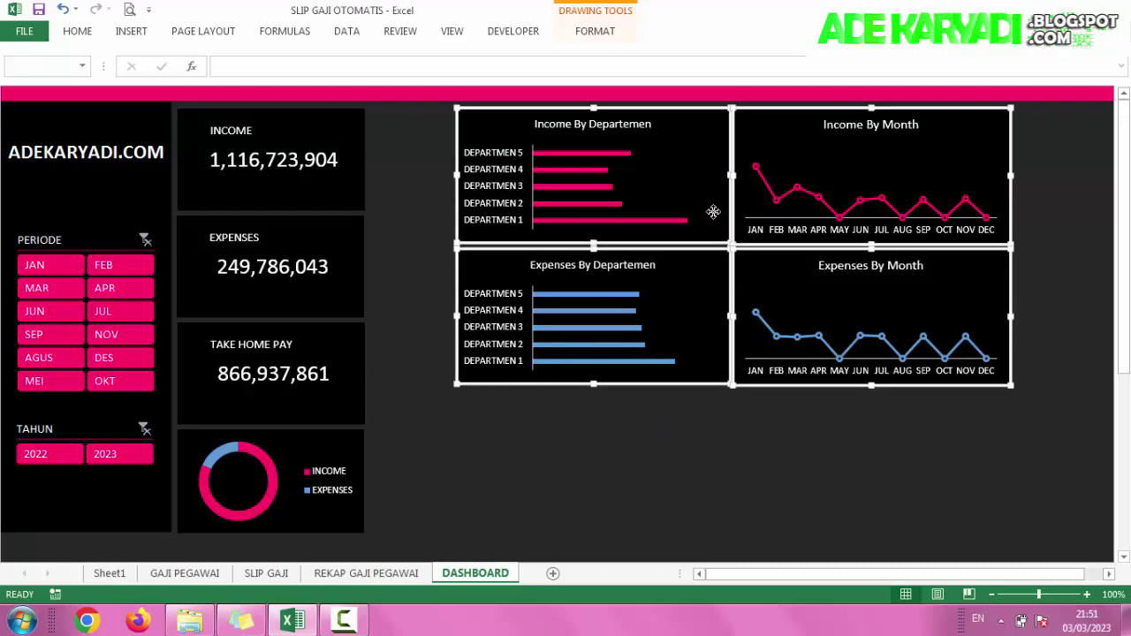
pyautogui.click(612, 35)
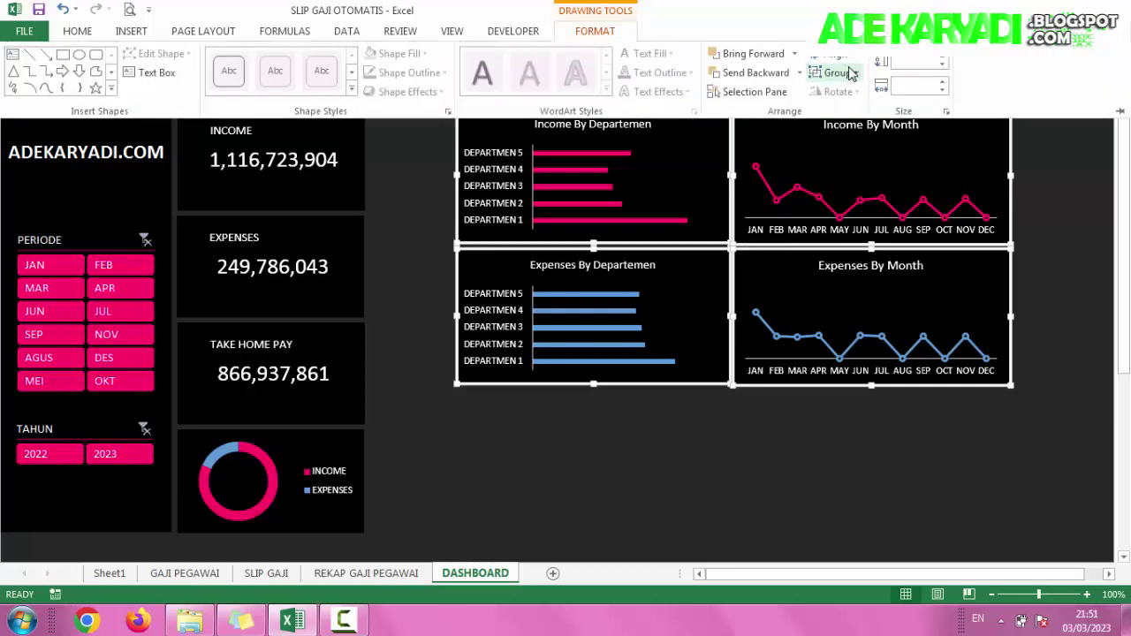
pyautogui.click(844, 88)
pyautogui.click(835, 94)
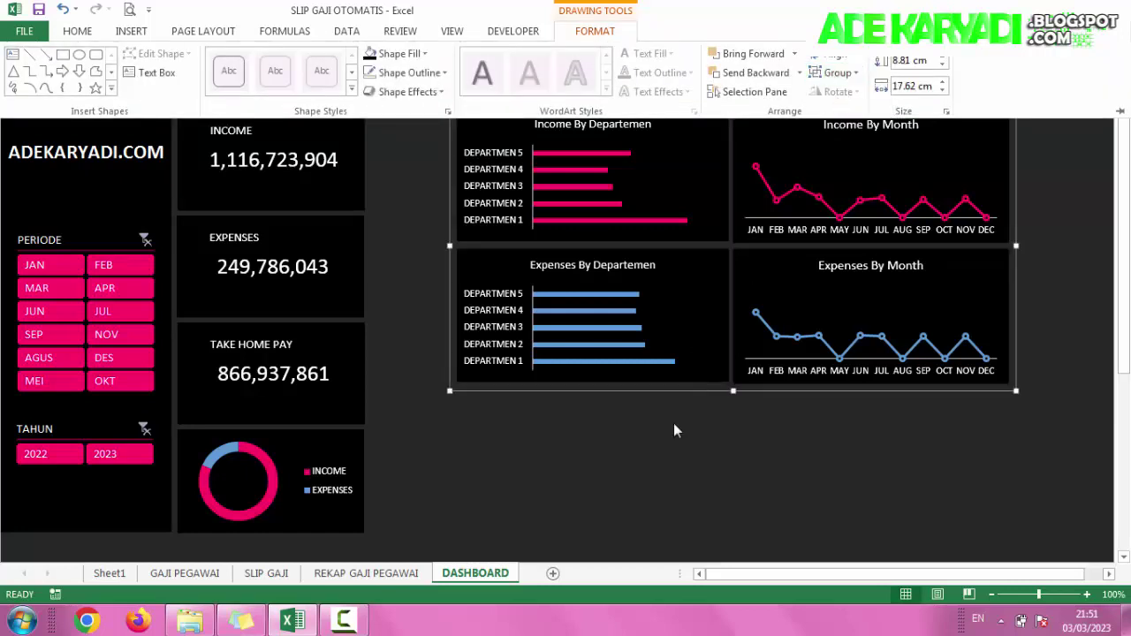
pyautogui.click(557, 456)
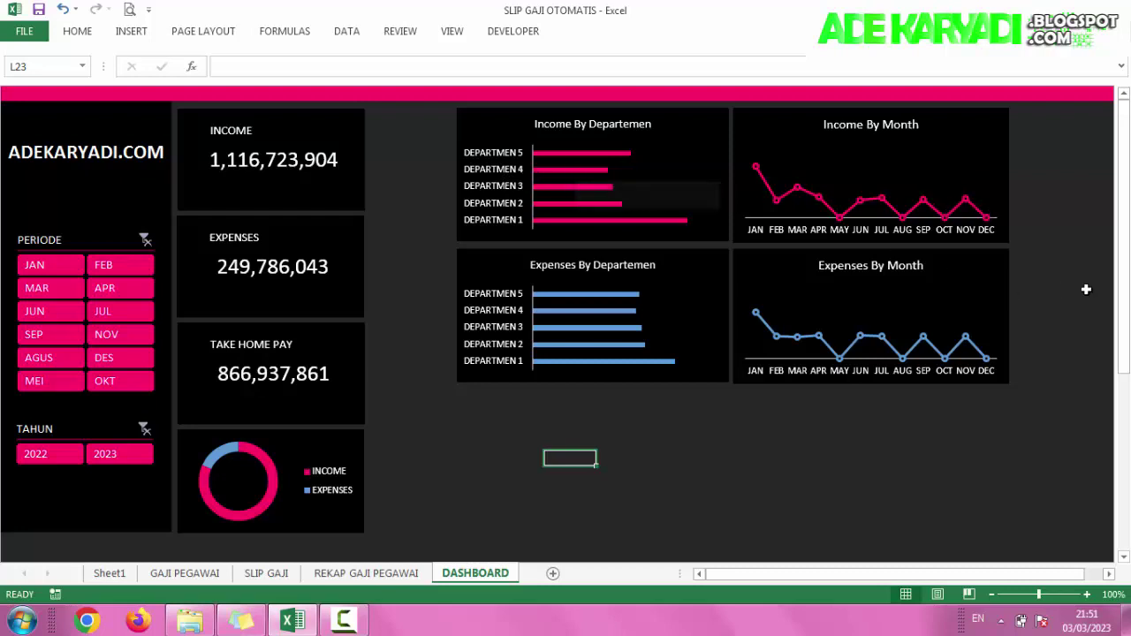
# Step: Move the chart group left beside the Income, Expenses and Take Home Pay boxes
pyautogui.click(702, 115)
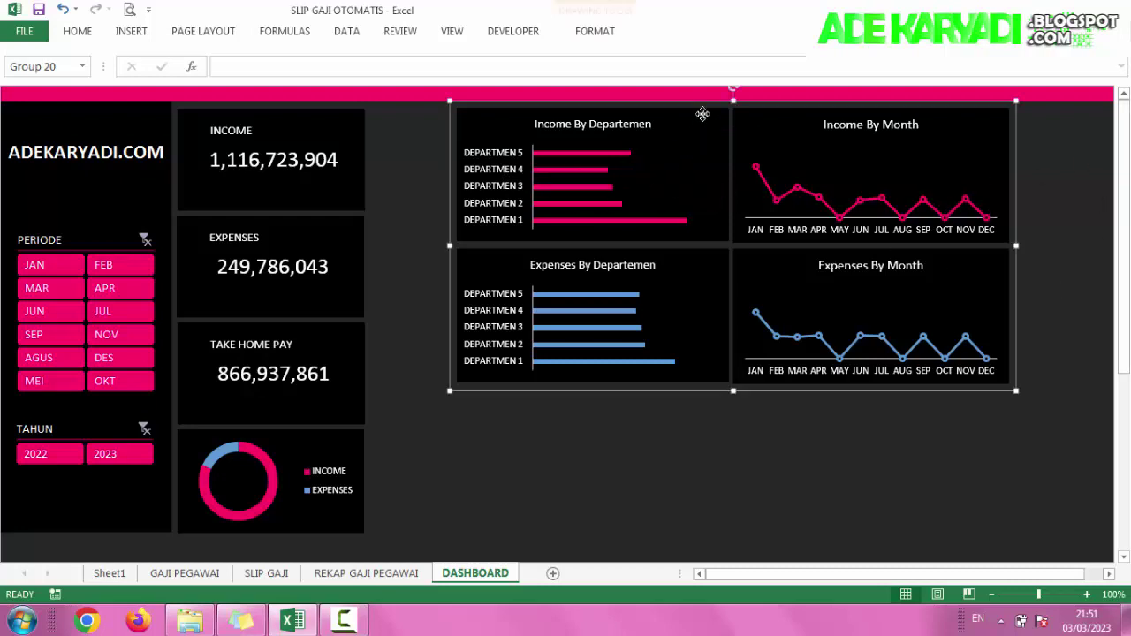
pyautogui.moveTo(650, 395); pyautogui.dragTo(569, 396)
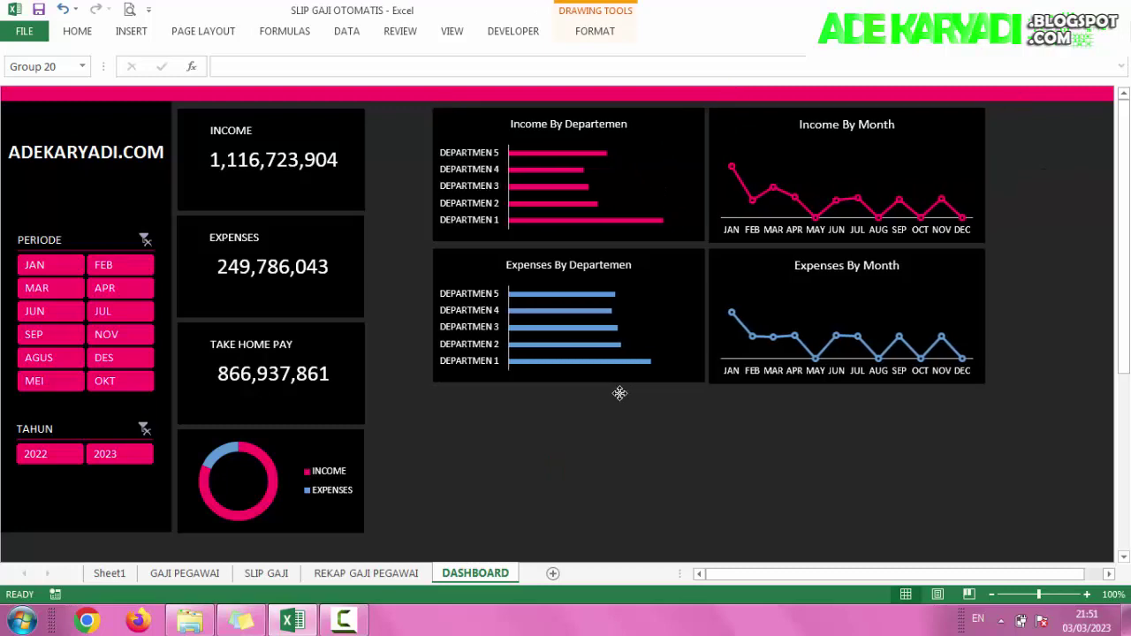
pyautogui.moveTo(560, 395); pyautogui.dragTo(561, 395)
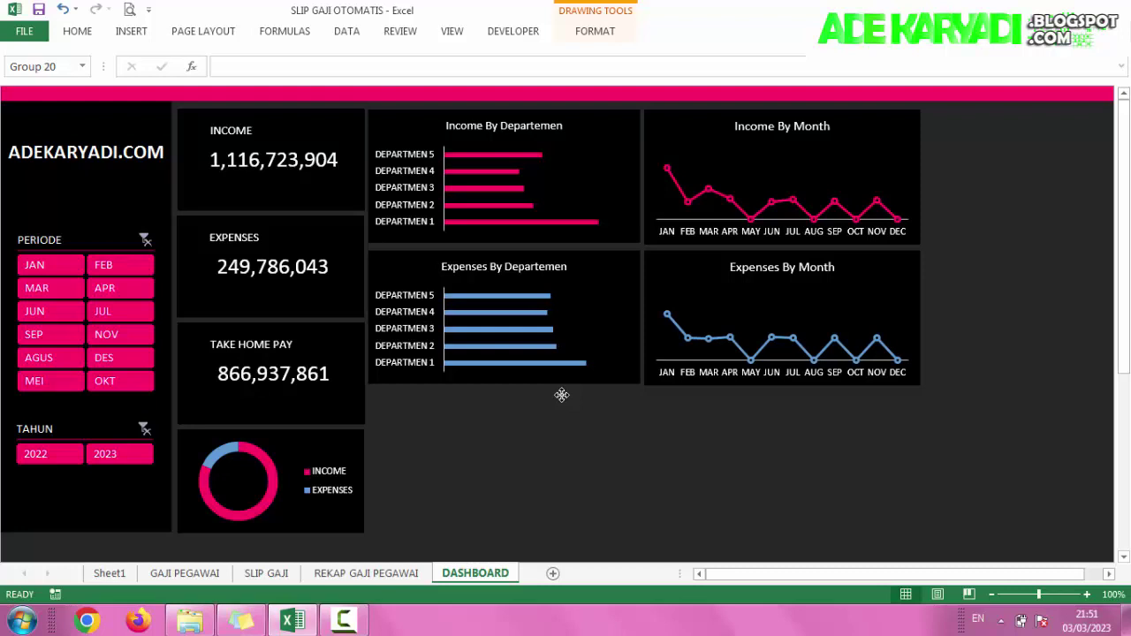
pyautogui.click(562, 395)
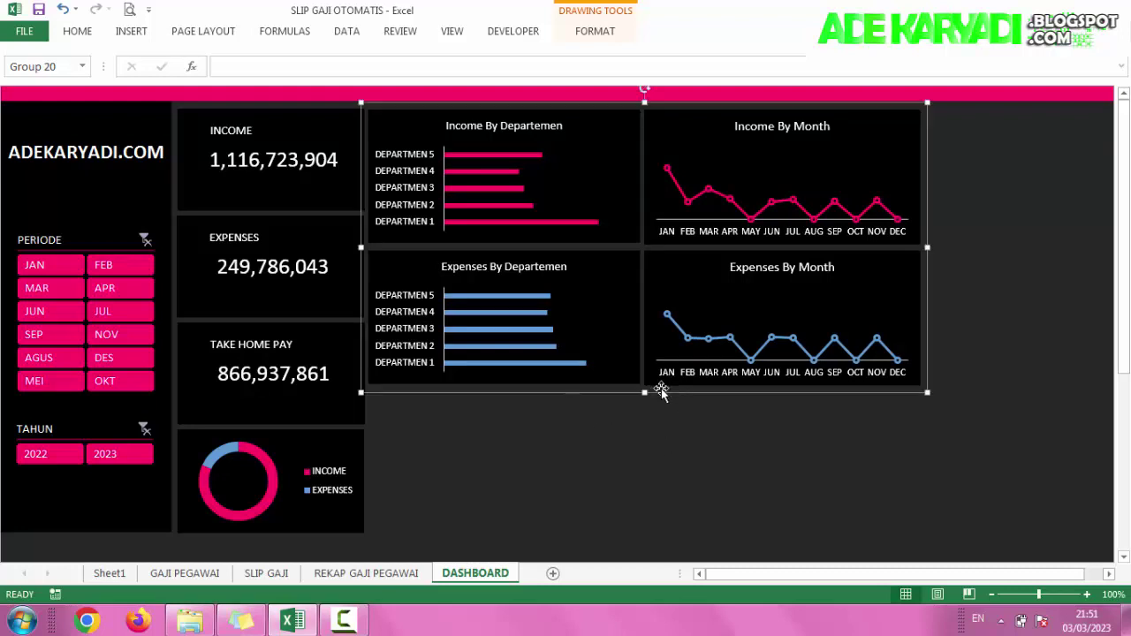
pyautogui.click(637, 438)
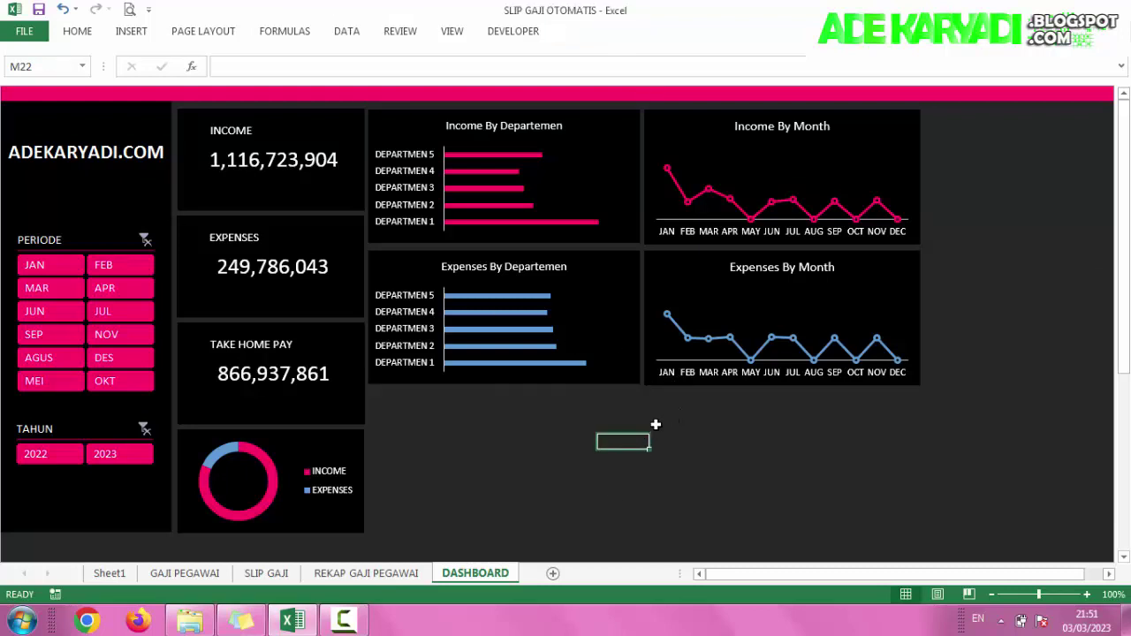
# Step: Stretch the chart group down to the dashboard bottom, then undo the height change
pyautogui.click(639, 385)
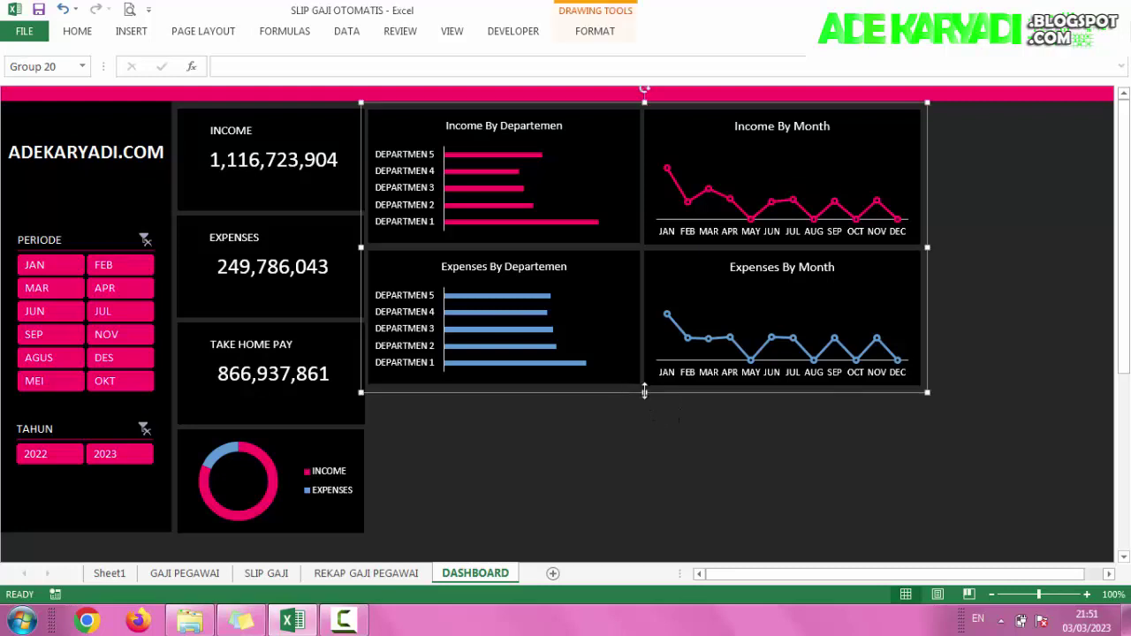
pyautogui.moveTo(646, 392); pyautogui.dragTo(647, 527)
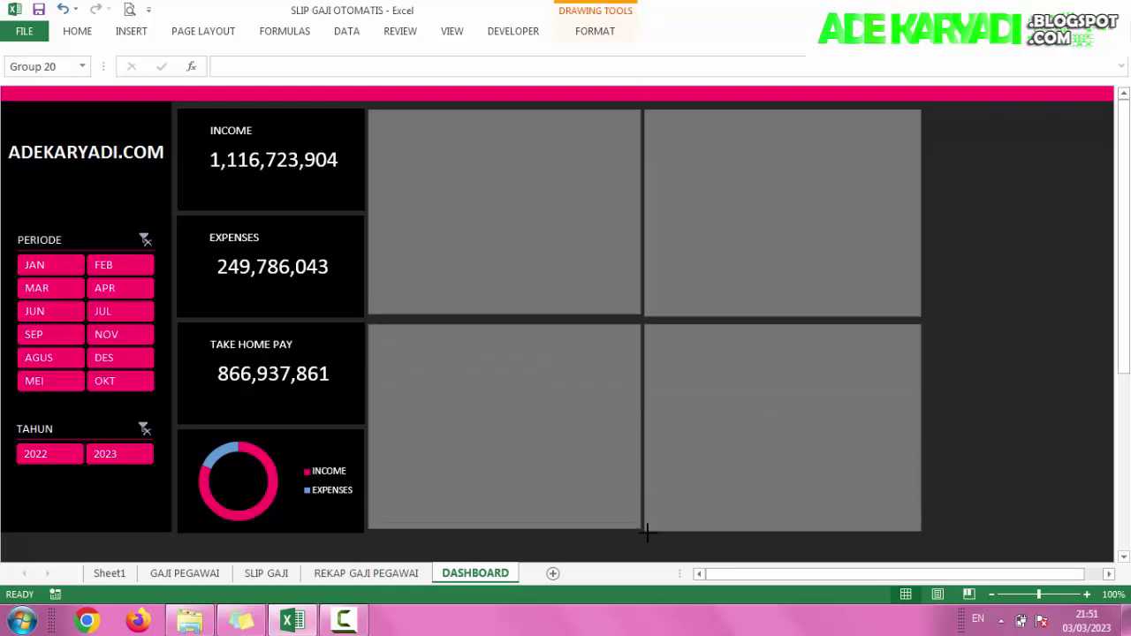
pyautogui.moveTo(646, 527); pyautogui.dragTo(647, 536)
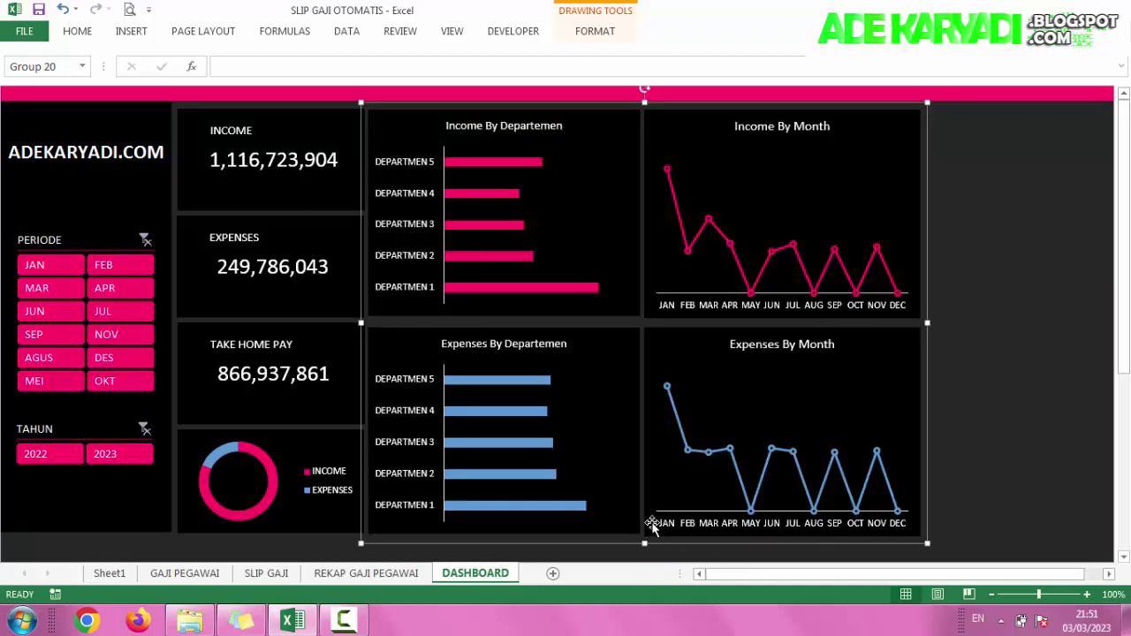
pyautogui.hotkey('ctrl', 'z')
pyautogui.click(634, 457)
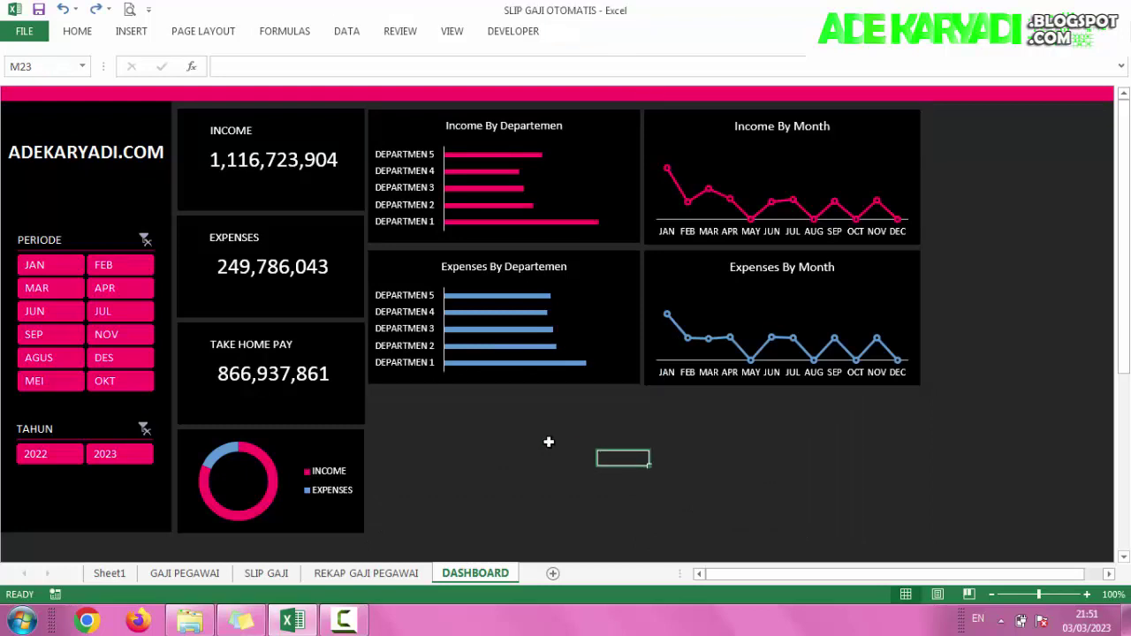
pyautogui.click(549, 442)
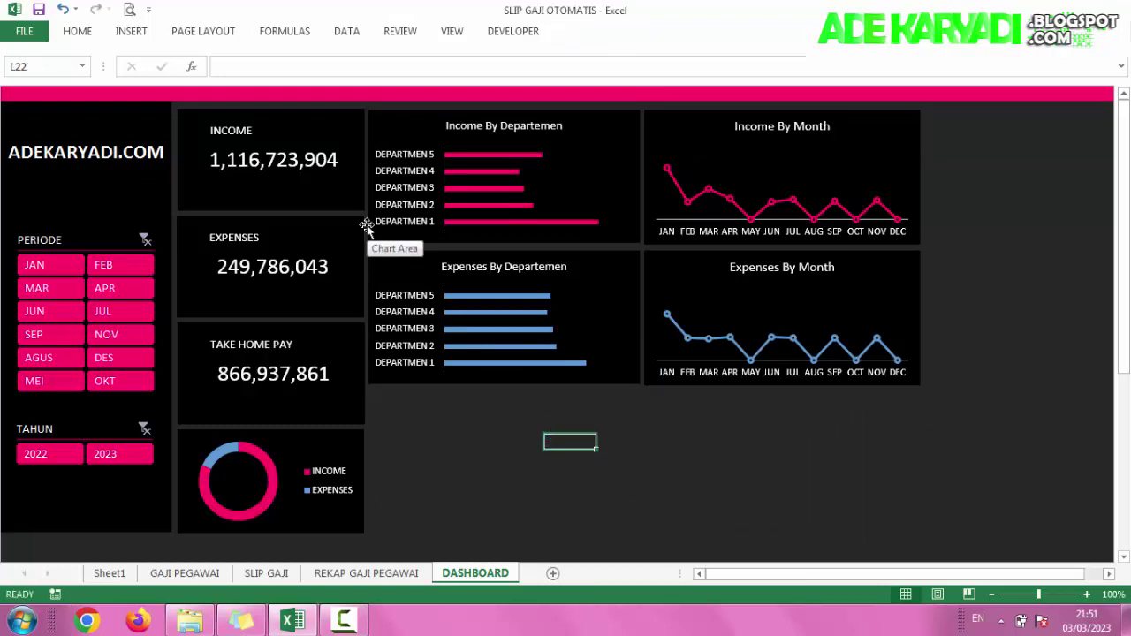
# Step: Select the Income By Month and Expenses By Month charts together inside the group
pyautogui.click(1025, 188)
pyautogui.click(919, 183)
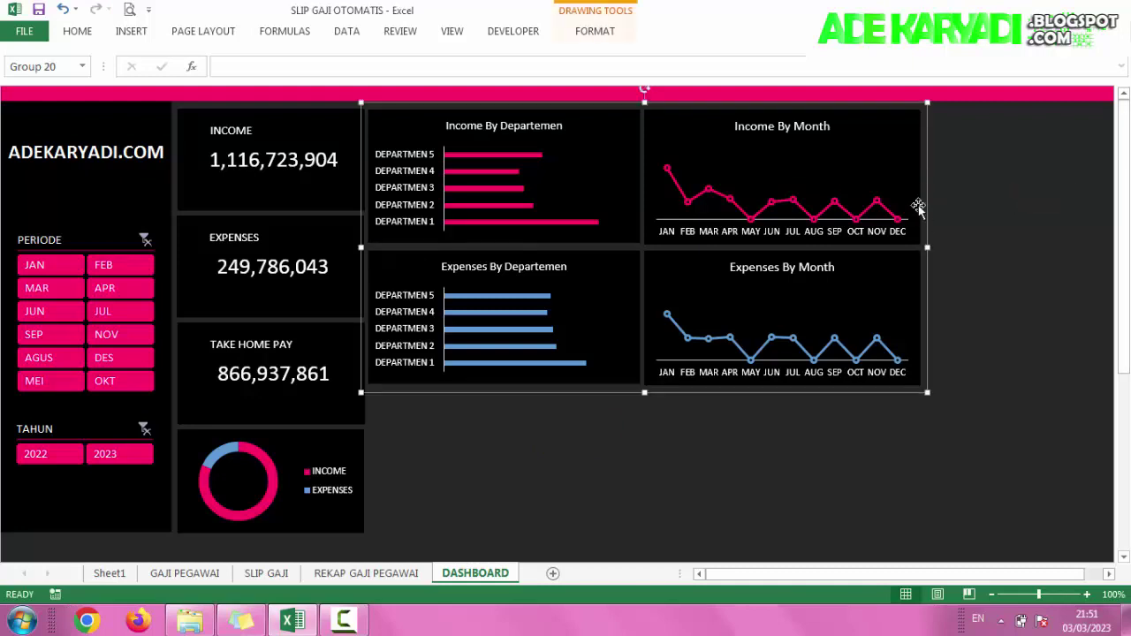
pyautogui.click(916, 193)
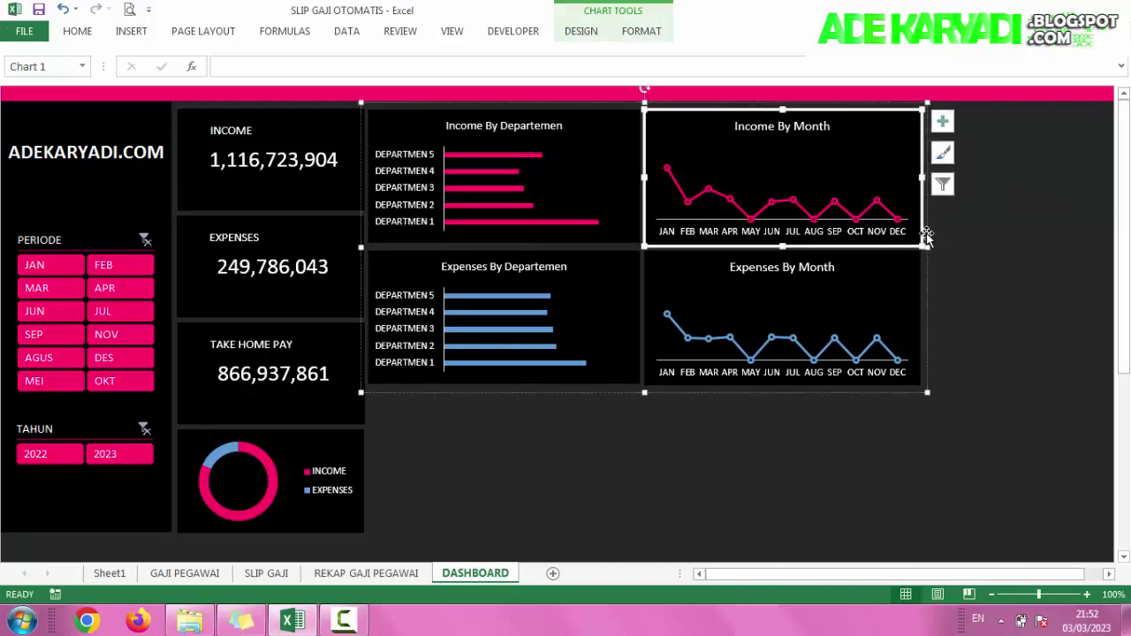
pyautogui.click(925, 280)
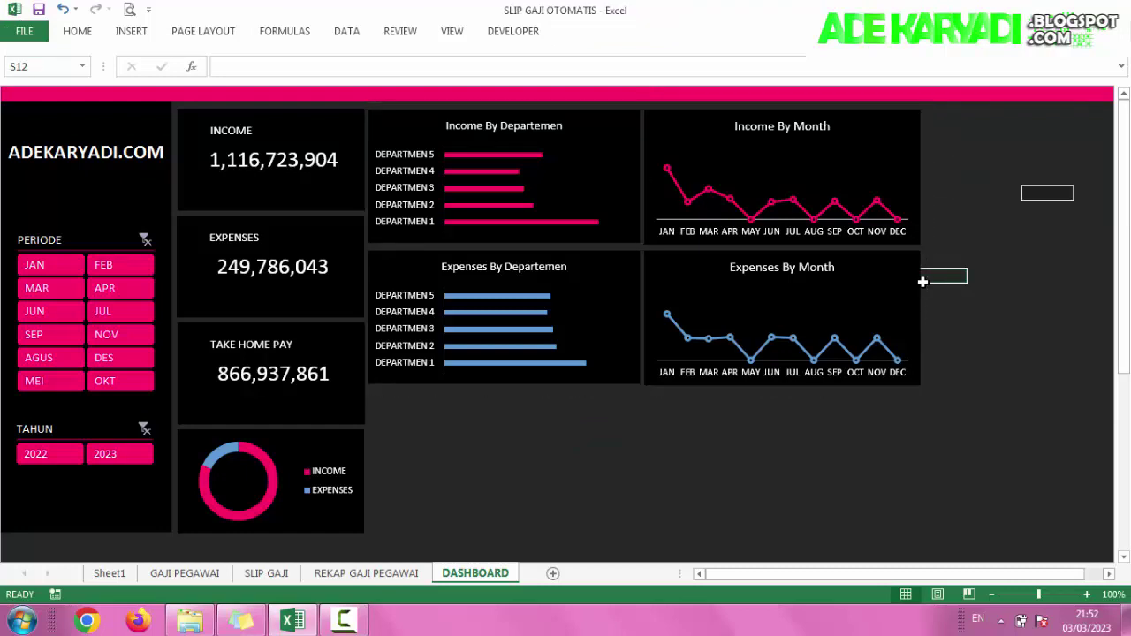
pyautogui.click(919, 282)
pyautogui.click(919, 283)
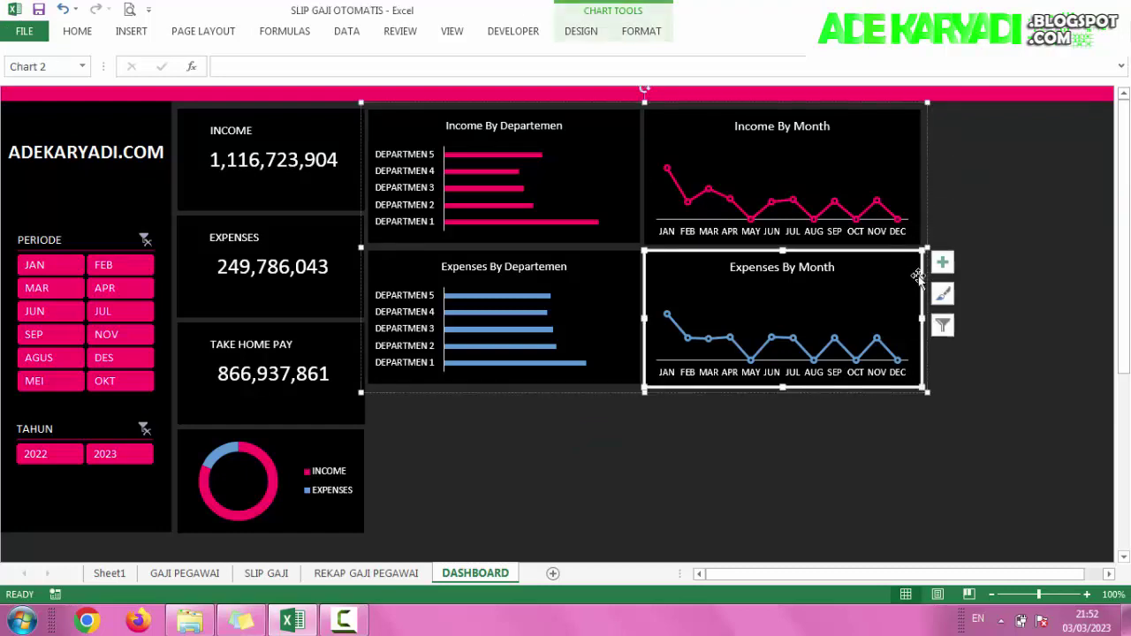
pyautogui.keyDown('ctrl'); pyautogui.click(917, 226); pyautogui.keyUp('ctrl')
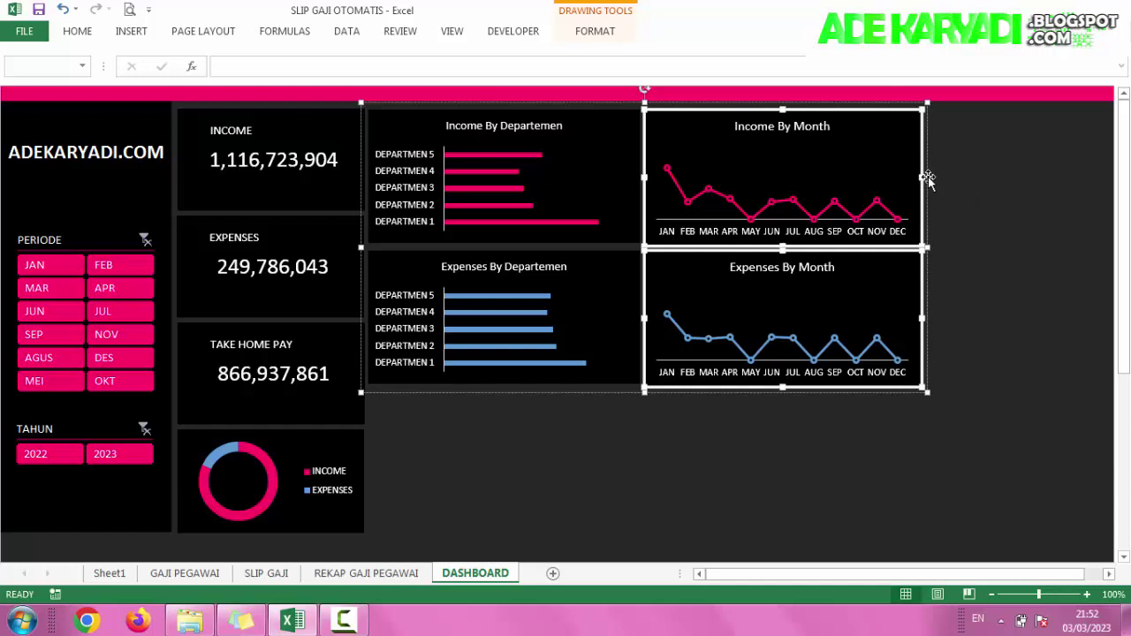
# Step: Widen both monthly charts to the dashboard's right edge
pyautogui.moveTo(927, 179); pyautogui.dragTo(951, 182)
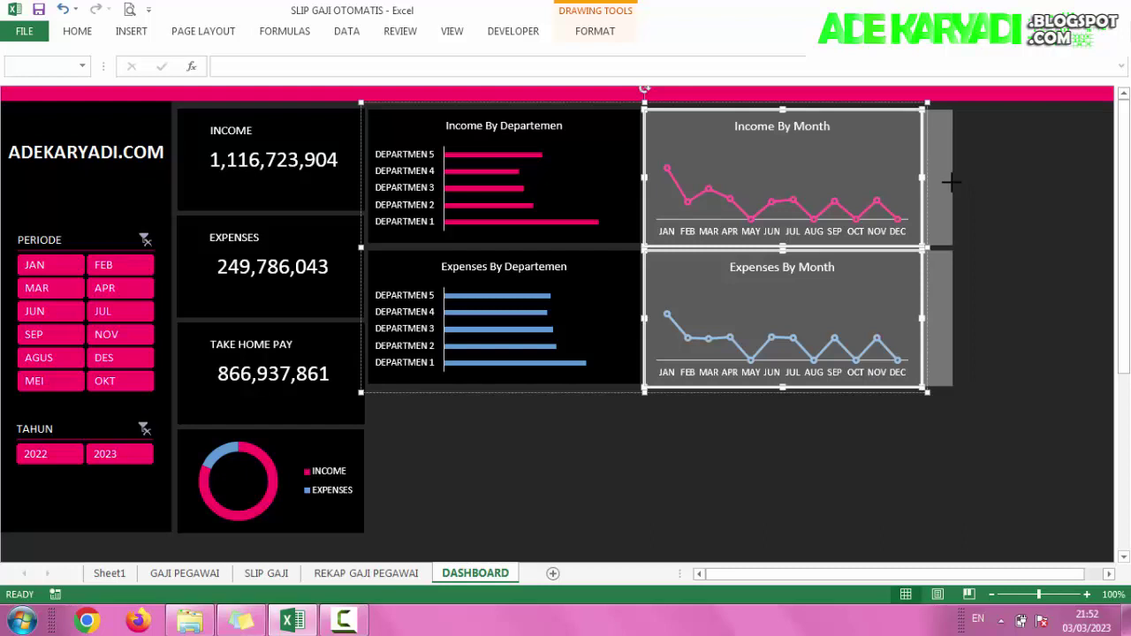
pyautogui.moveTo(952, 182); pyautogui.dragTo(1096, 187)
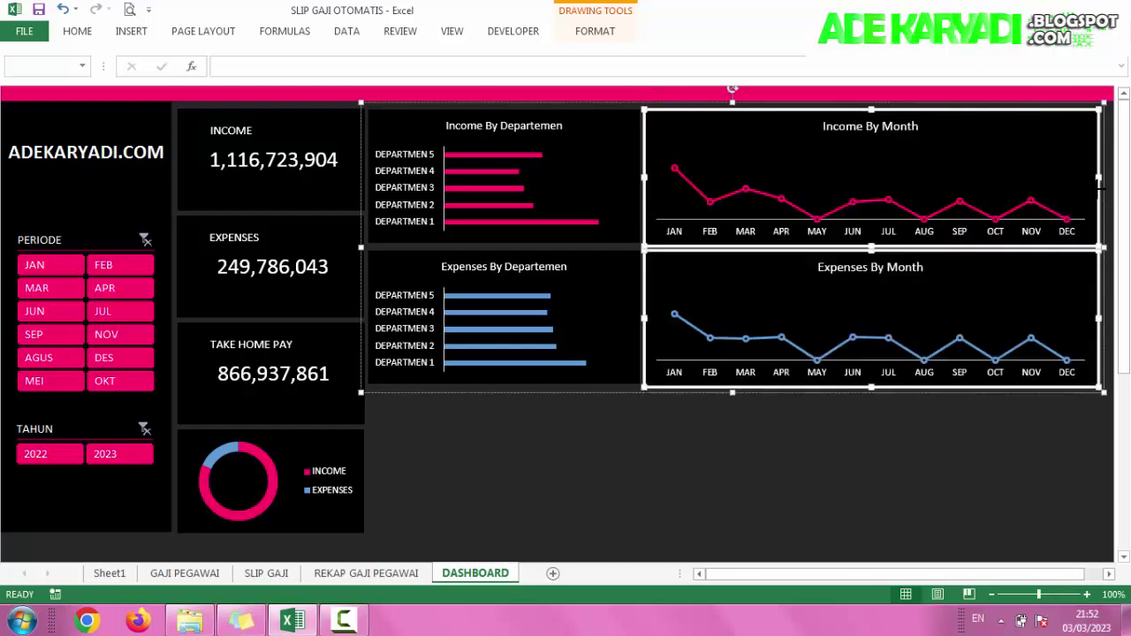
pyautogui.click(977, 425)
pyautogui.click(732, 428)
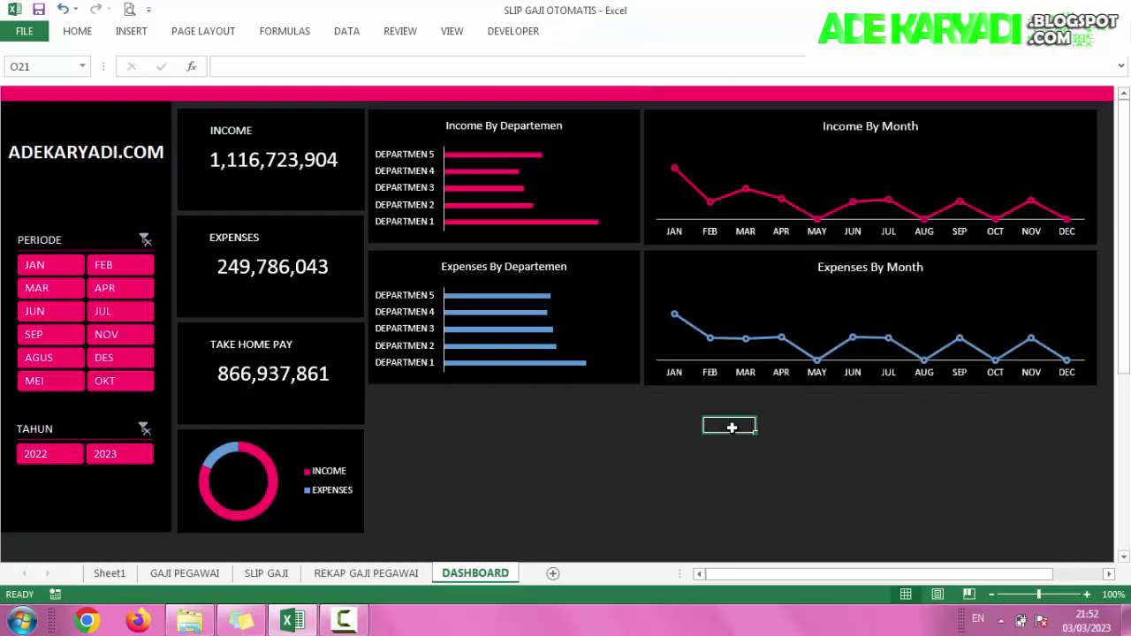
pyautogui.click(487, 437)
pyautogui.click(397, 395)
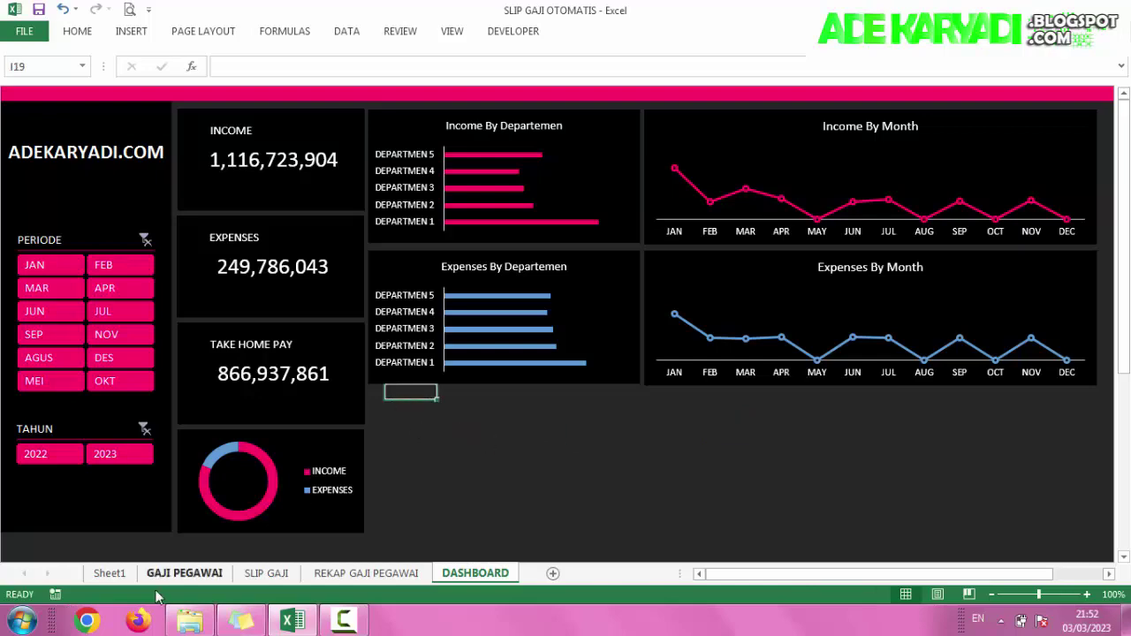
# Step: Insert a clustered column chart from Sheet1's JABATAN income and expenses table (H3:J13)
pyautogui.click(121, 574)
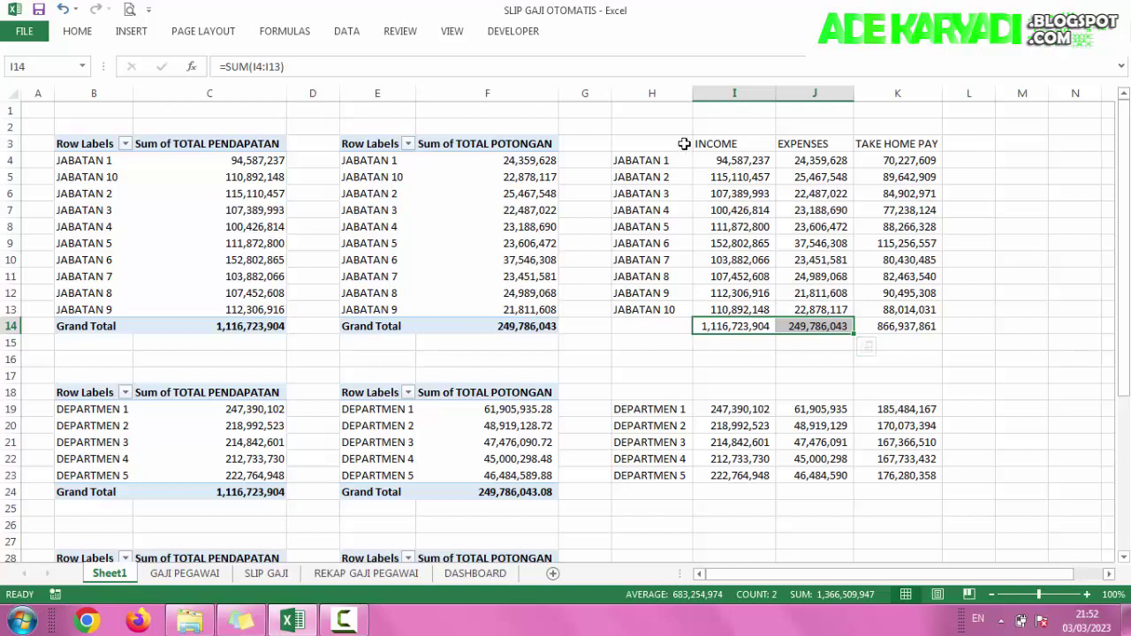
pyautogui.moveTo(680, 143)
pyautogui.mouseDown()
pyautogui.moveTo(837, 210)
pyautogui.moveTo(836, 307)
pyautogui.mouseUp()
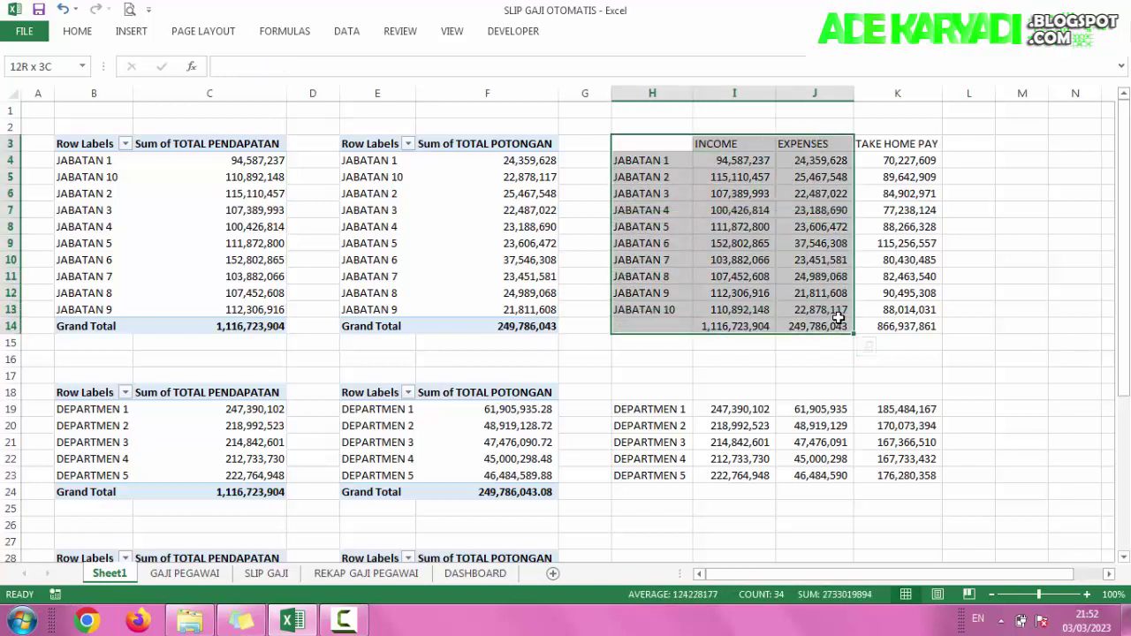
pyautogui.click(89, 34)
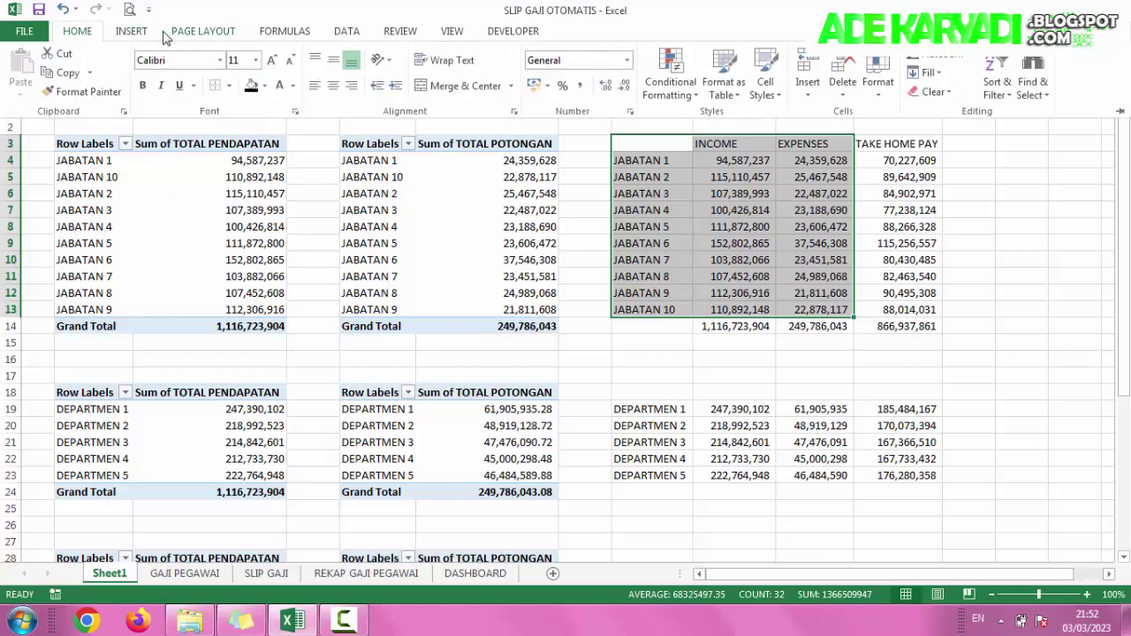
pyautogui.click(133, 32)
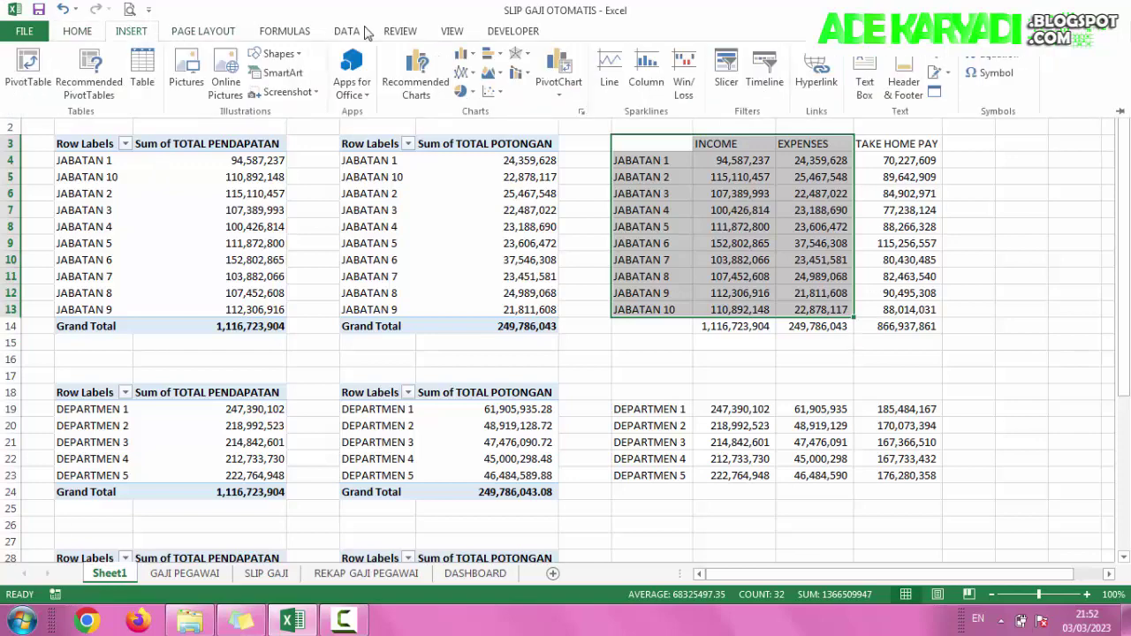
pyautogui.click(460, 55)
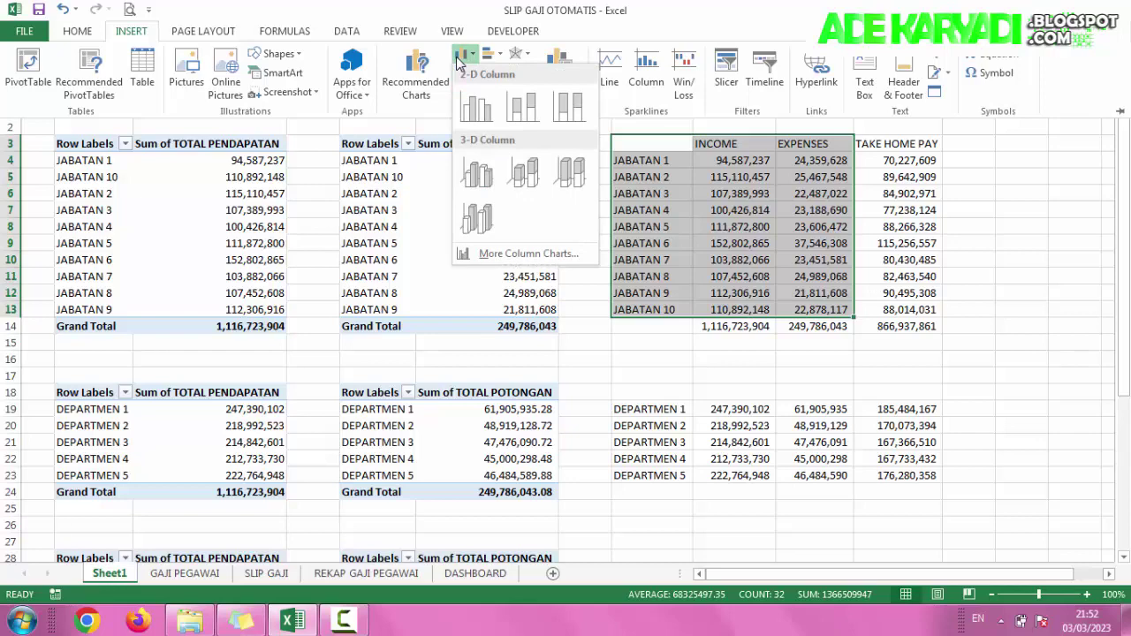
pyautogui.click(477, 106)
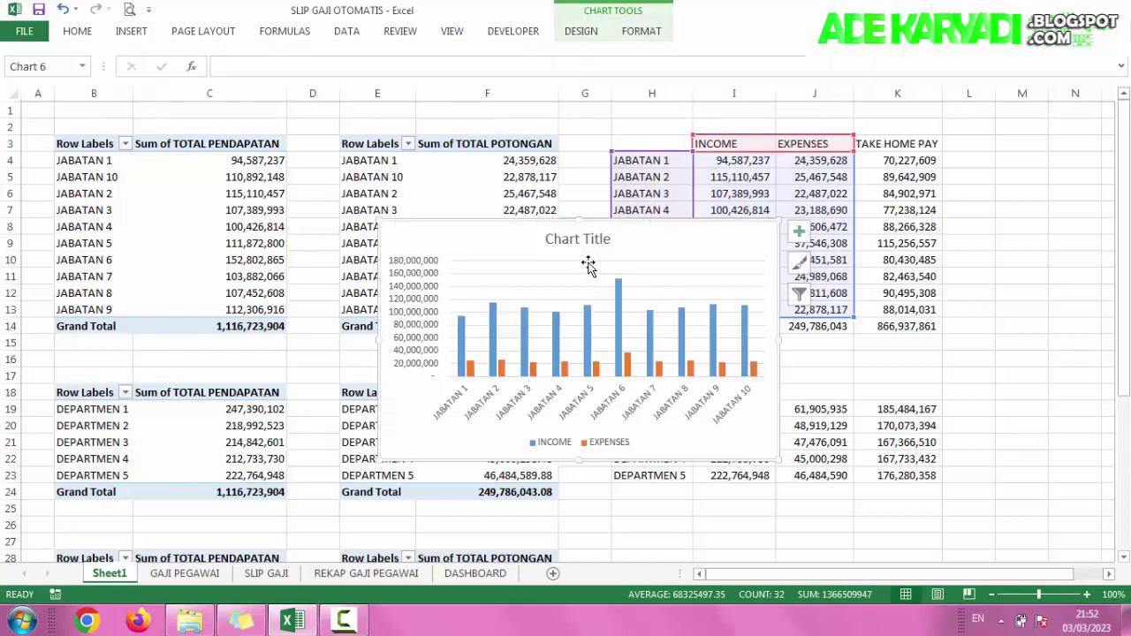
# Step: Cut the new column chart and return to the DASHBOARD sheet
pyautogui.press('Delete')
pyautogui.hotkey('ctrl', 'q')
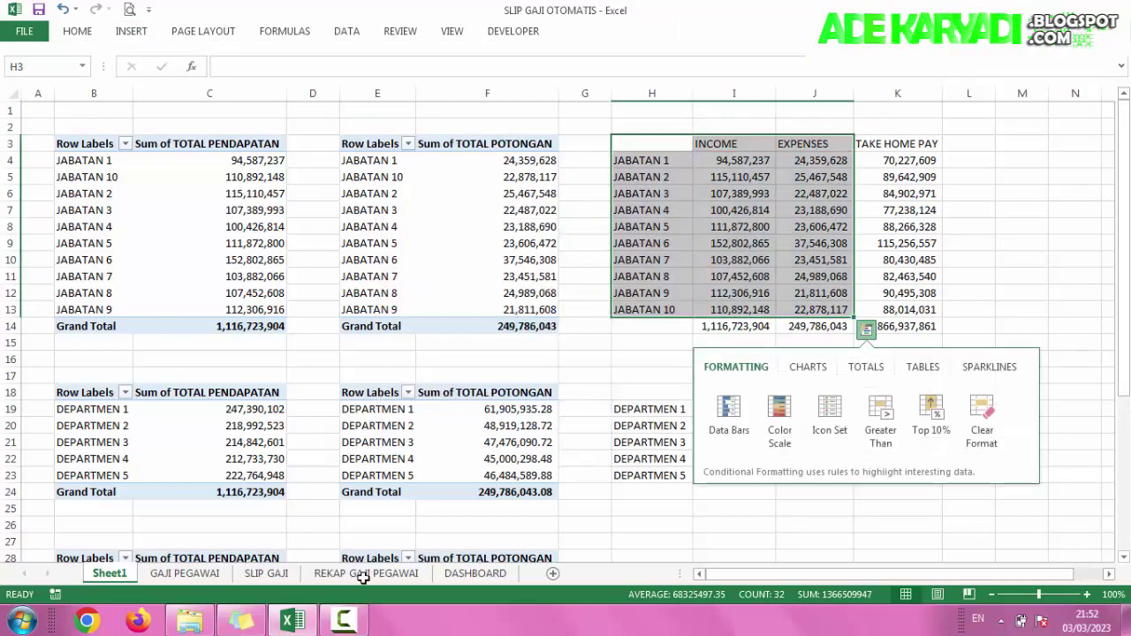
pyautogui.click(458, 577)
# Step: Paste the column chart onto the dashboard below the Expenses charts
pyautogui.click(607, 482)
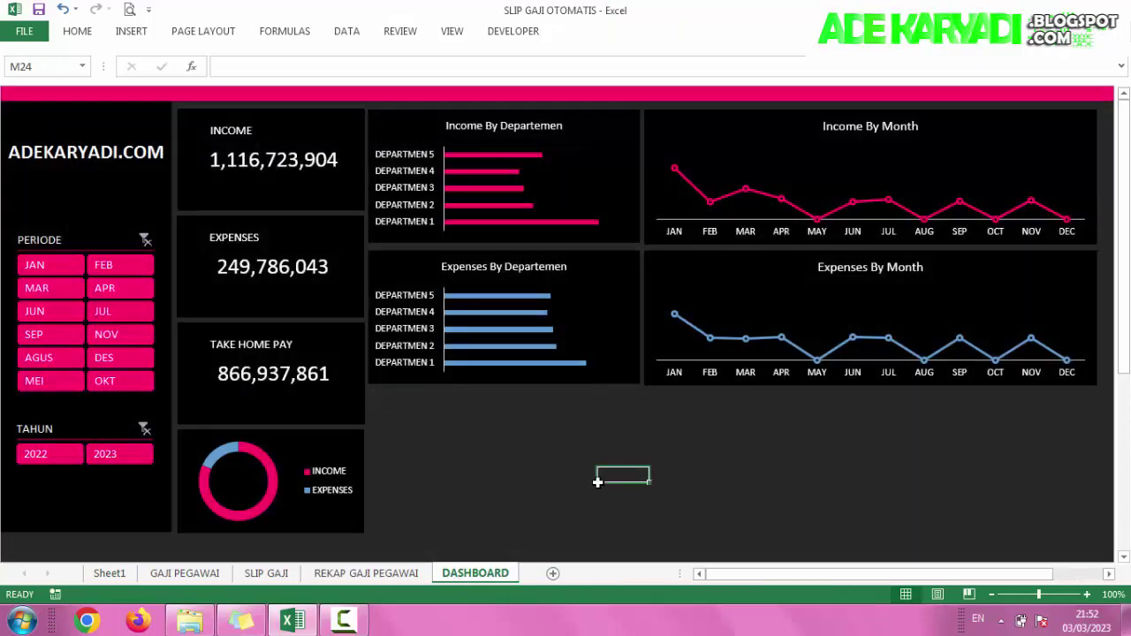
pyautogui.hotkey('ctrl', 'v')
pyautogui.moveTo(606, 482); pyautogui.dragTo(407, 319)
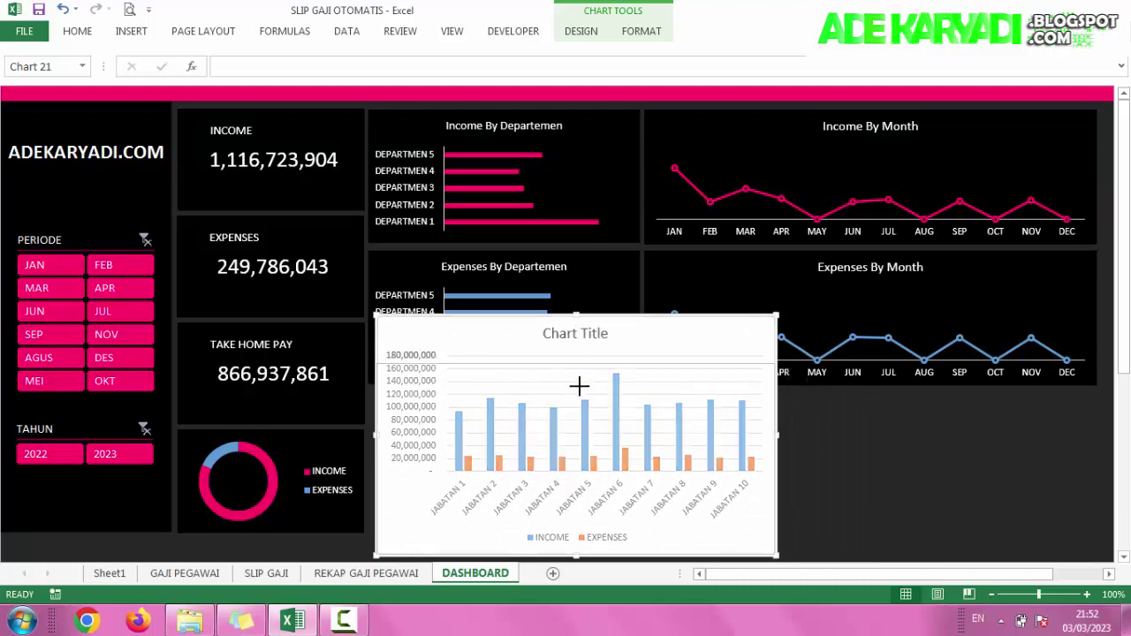
pyautogui.moveTo(575, 314); pyautogui.dragTo(578, 397)
pyautogui.click(421, 452)
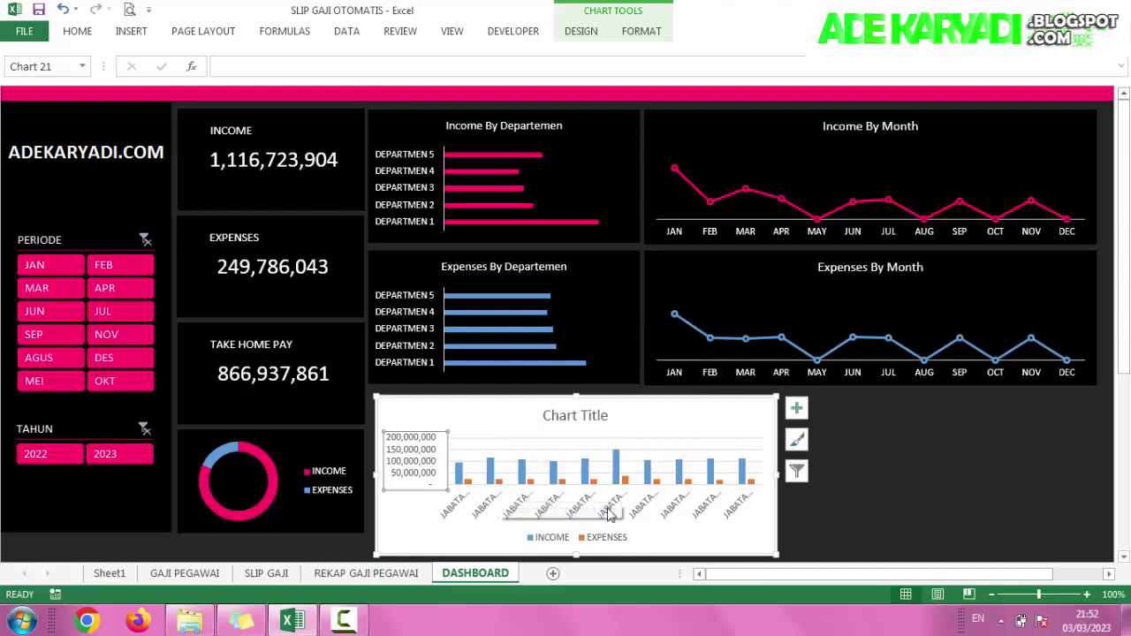
pyautogui.click(781, 474)
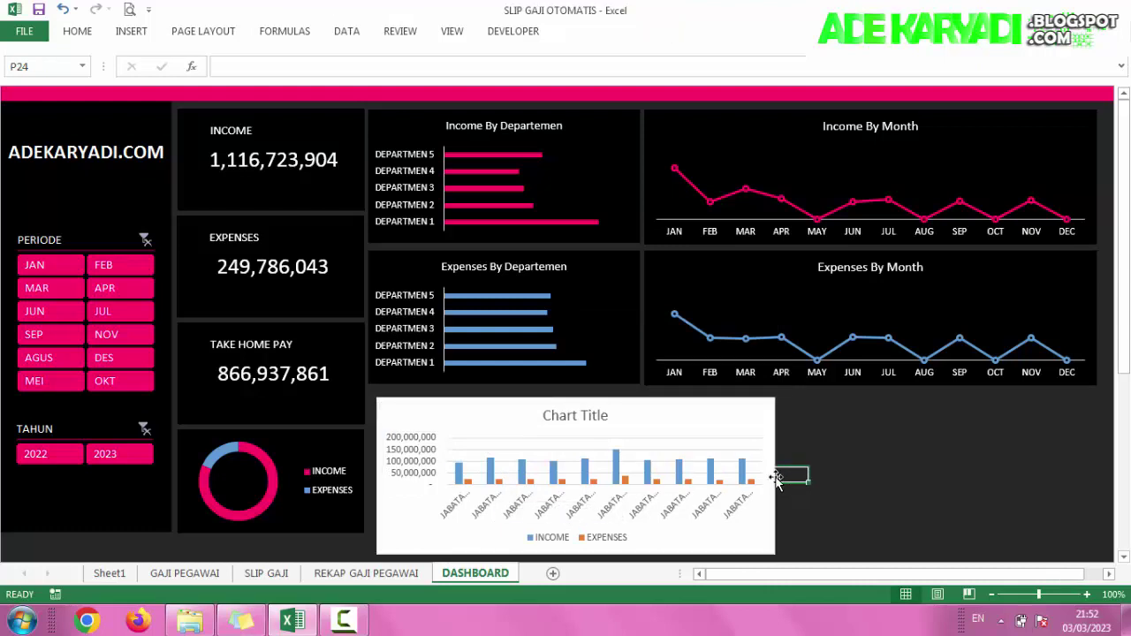
# Step: Resize the column chart to span to the right edge and fit under the Expenses charts
pyautogui.moveTo(776, 474); pyautogui.dragTo(970, 471)
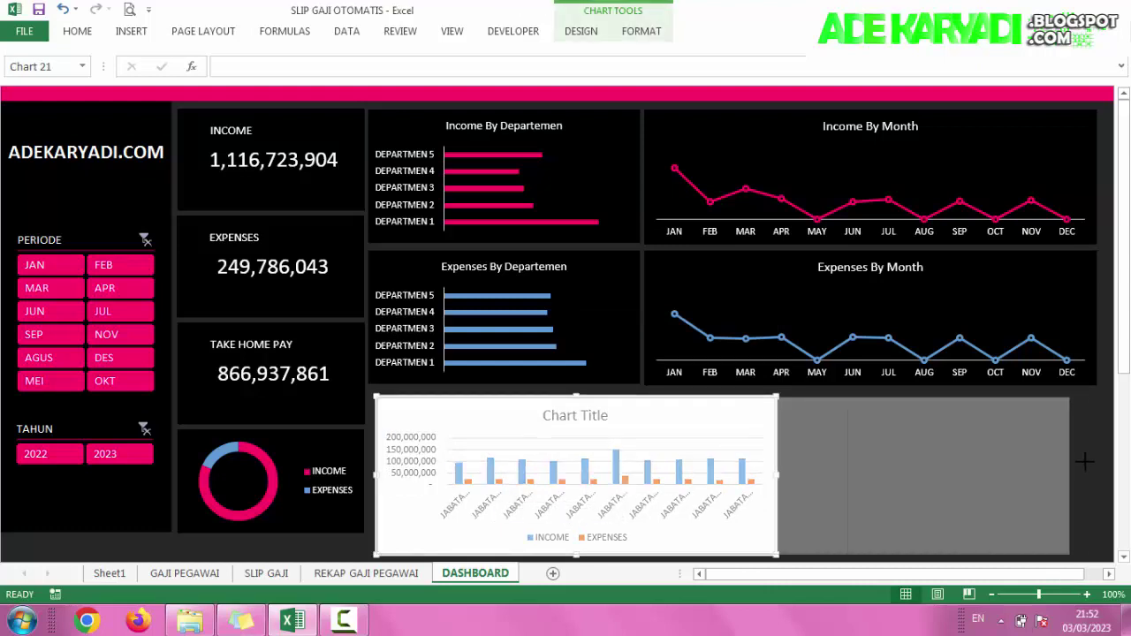
pyautogui.moveTo(970, 471); pyautogui.dragTo(1098, 457)
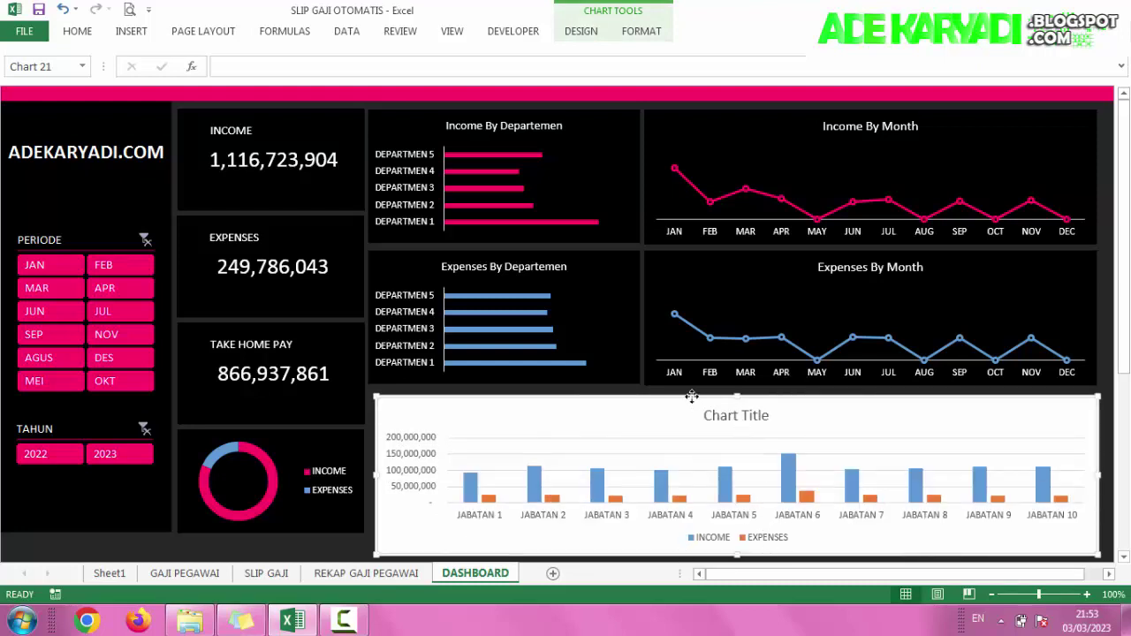
pyautogui.moveTo(692, 398); pyautogui.dragTo(686, 387)
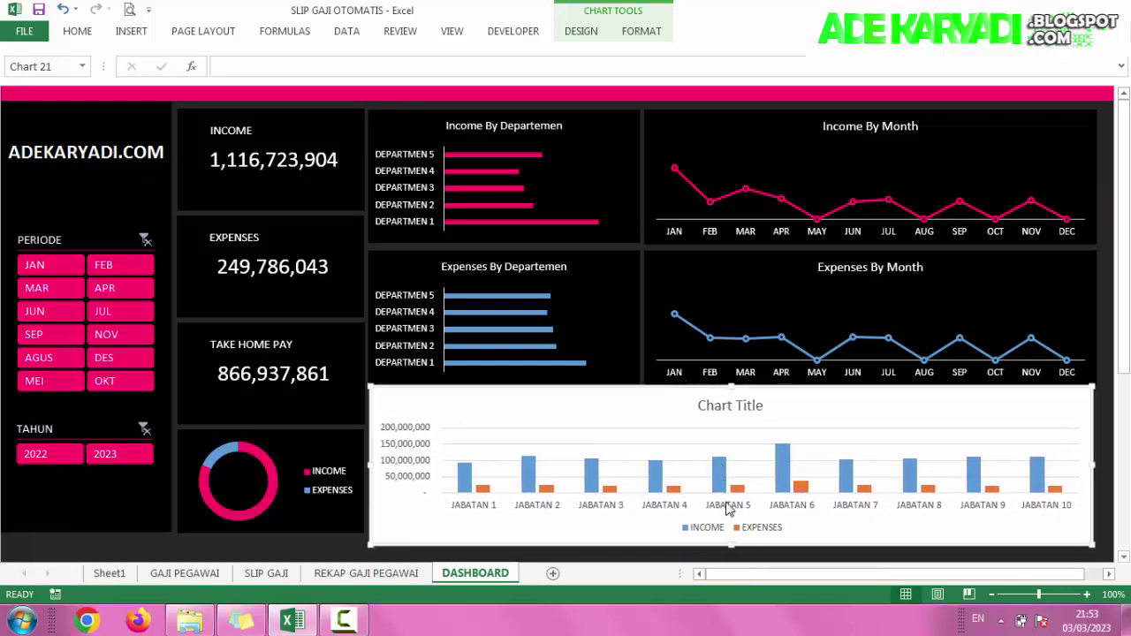
pyautogui.moveTo(732, 545)
pyautogui.mouseDown()
pyautogui.moveTo(732, 528)
pyautogui.moveTo(732, 540)
pyautogui.mouseUp()
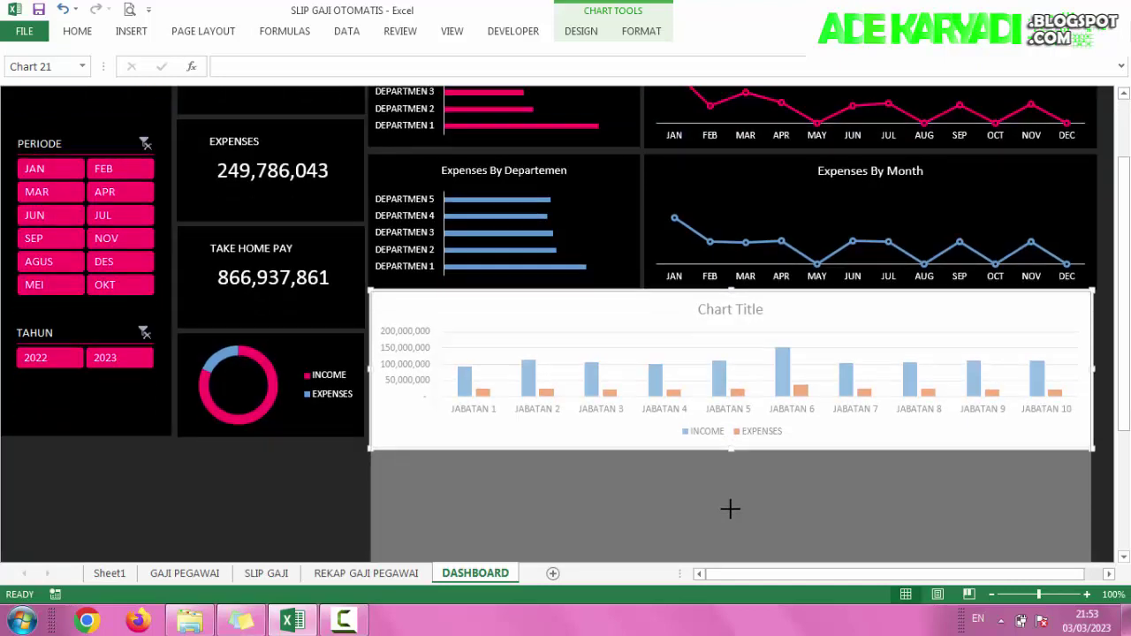
pyautogui.moveTo(732, 541)
pyautogui.mouseDown()
pyautogui.moveTo(730, 412)
pyautogui.moveTo(730, 435)
pyautogui.mouseUp()
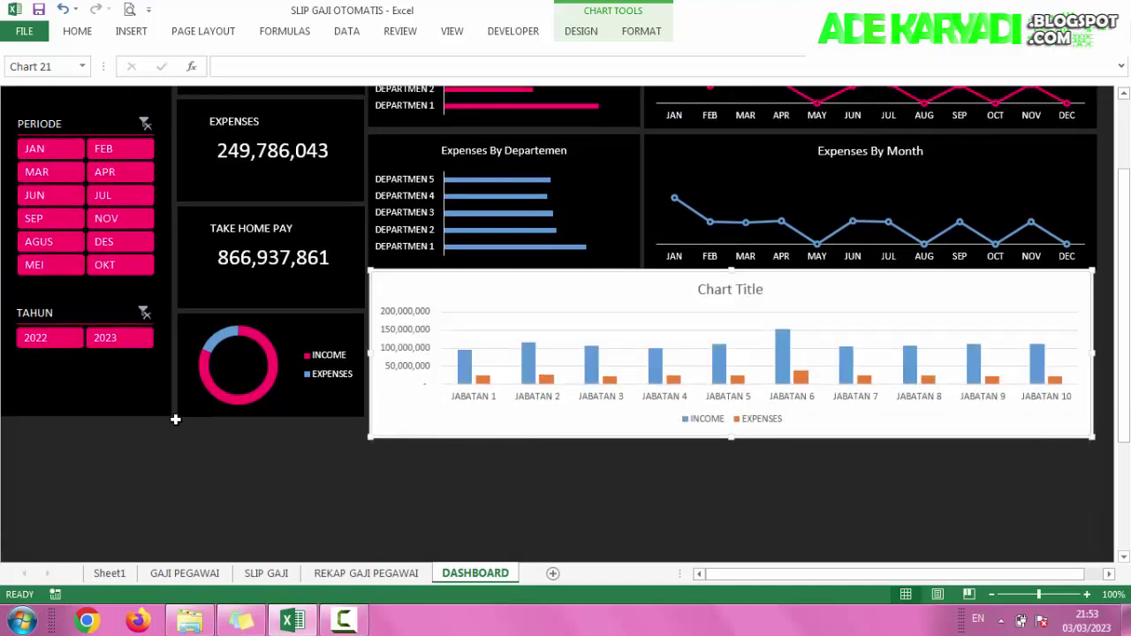
# Step: Copy the dark left-panel cells one row lower and extend the donut chart down to match
pyautogui.moveTo(9, 407); pyautogui.dragTo(107, 411)
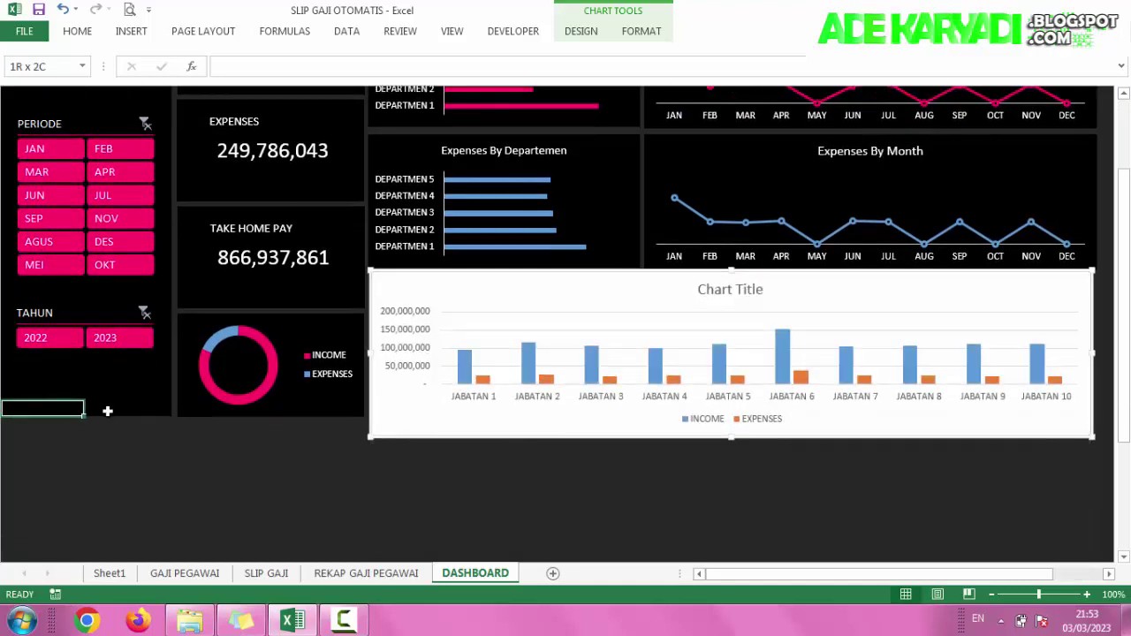
pyautogui.hotkey('ctrl', 'c')
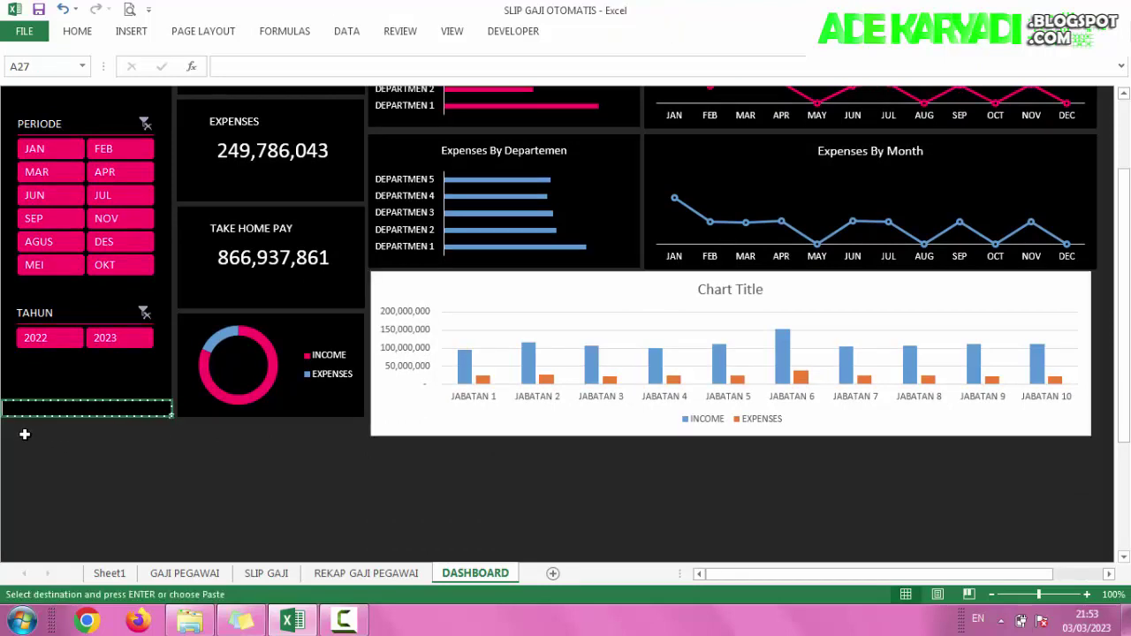
pyautogui.click(16, 424)
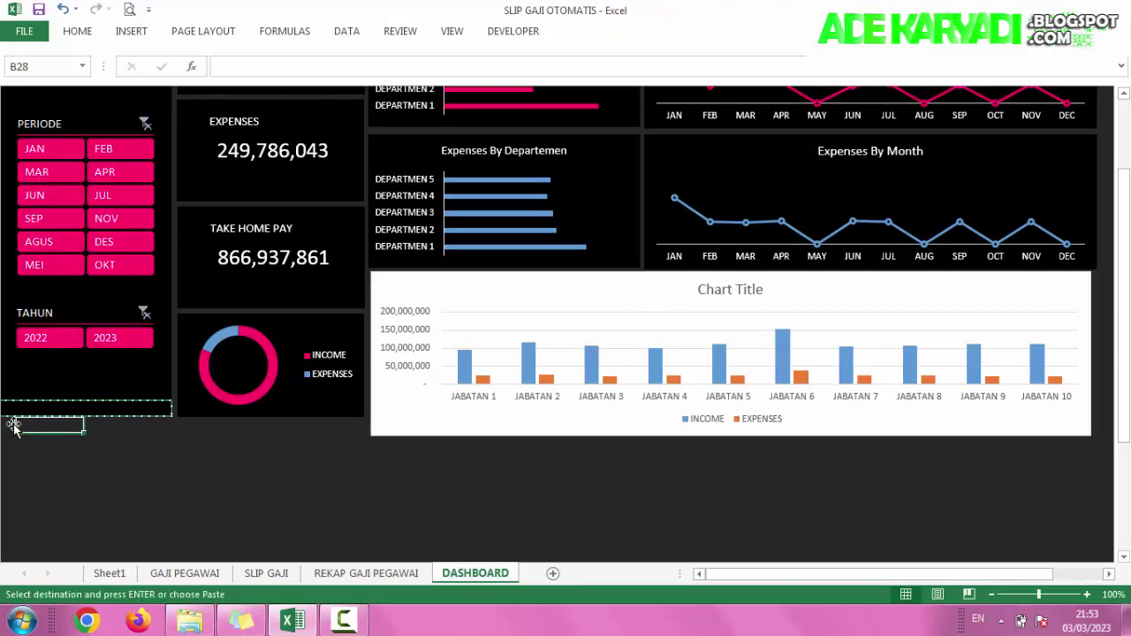
pyautogui.hotkey('ctrl', 'v')
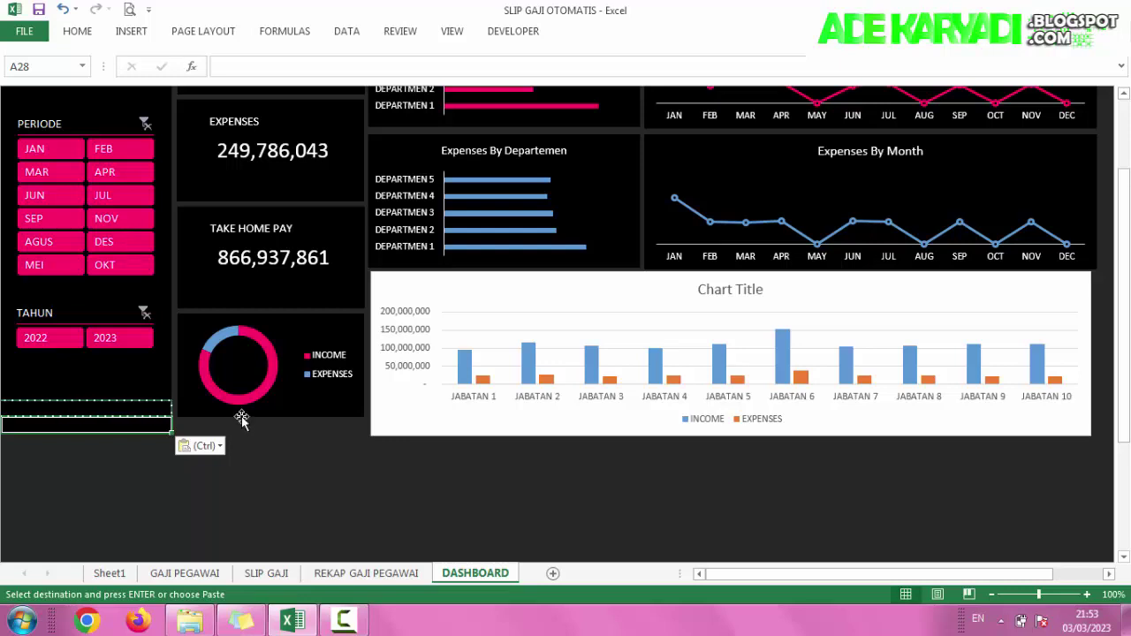
pyautogui.click(261, 419)
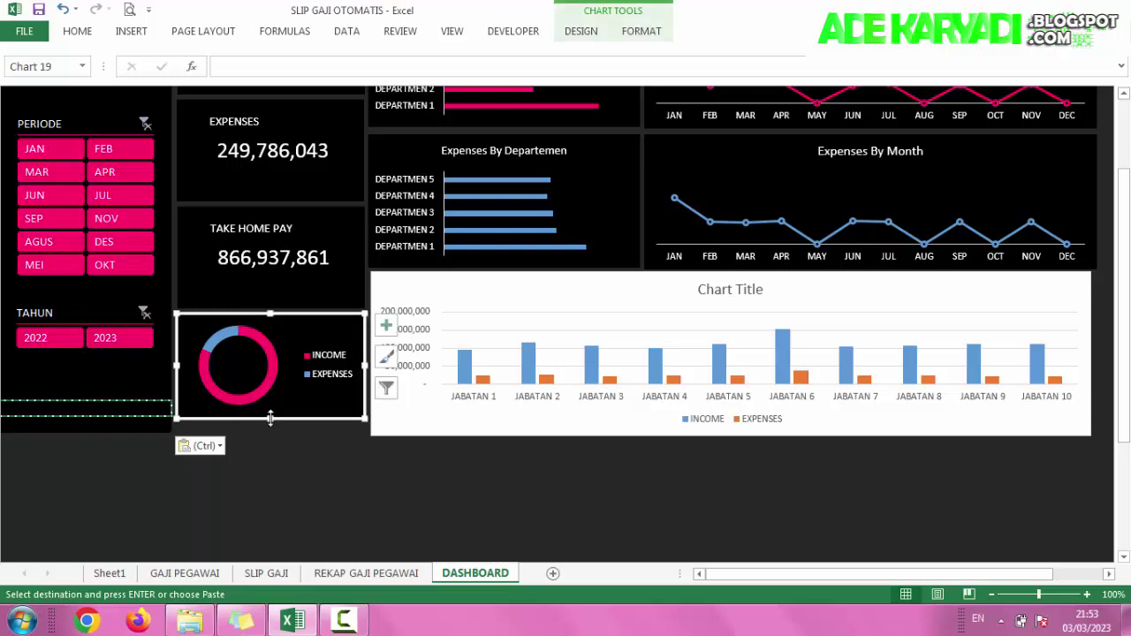
pyautogui.moveTo(270, 417); pyautogui.dragTo(270, 433)
# Step: Give the JABATAN column chart a black background with white text
pyautogui.click(319, 479)
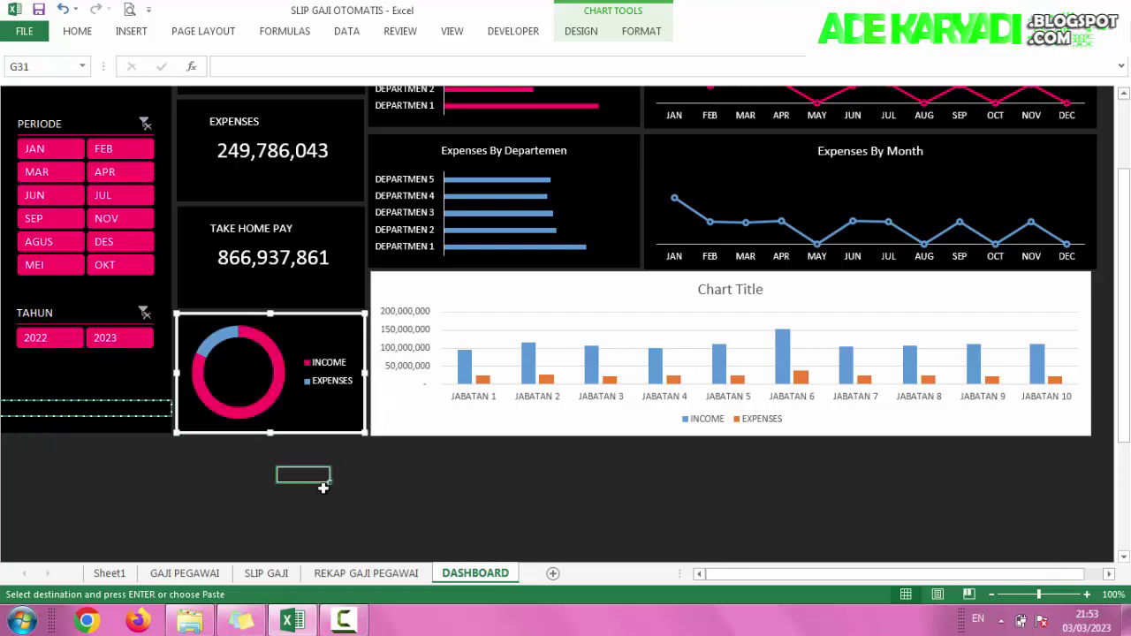
pyautogui.click(577, 433)
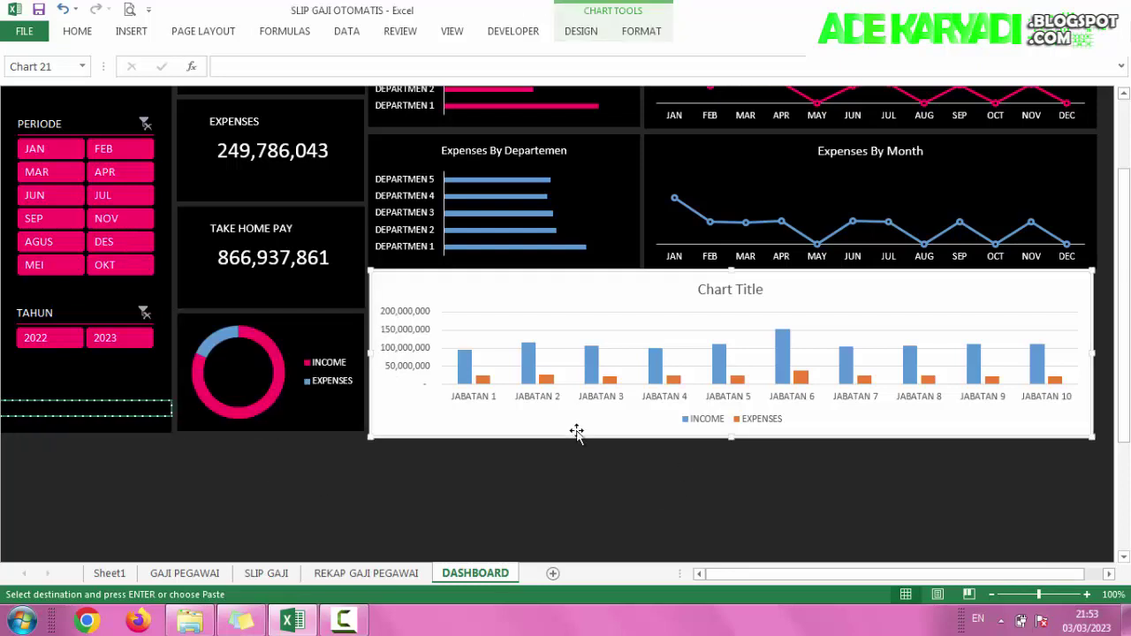
pyautogui.click(630, 41)
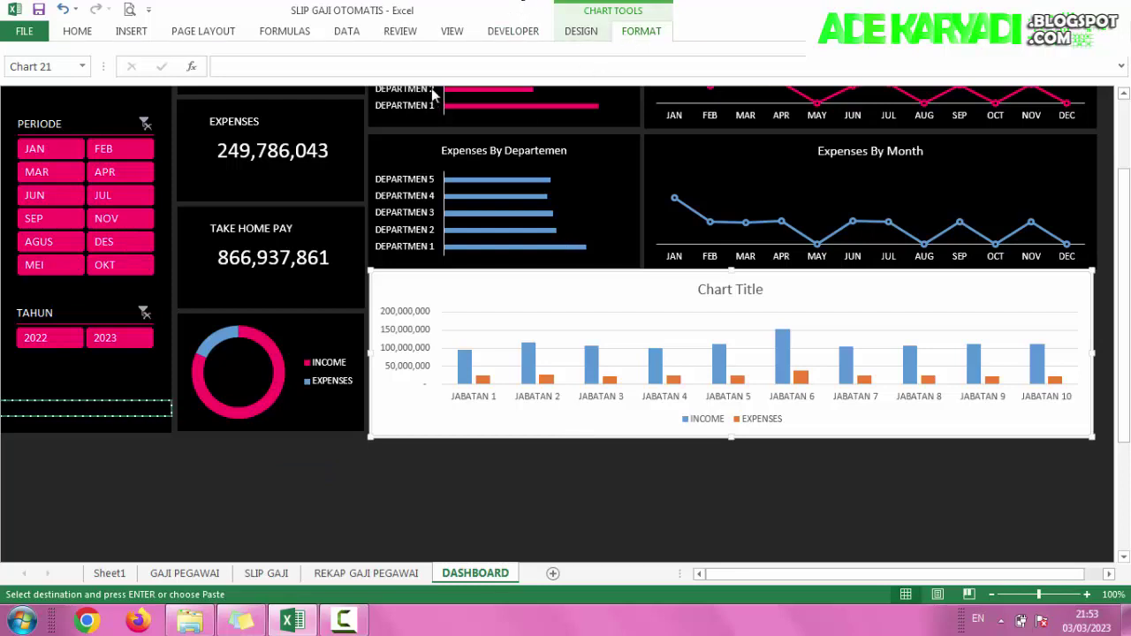
pyautogui.click(409, 57)
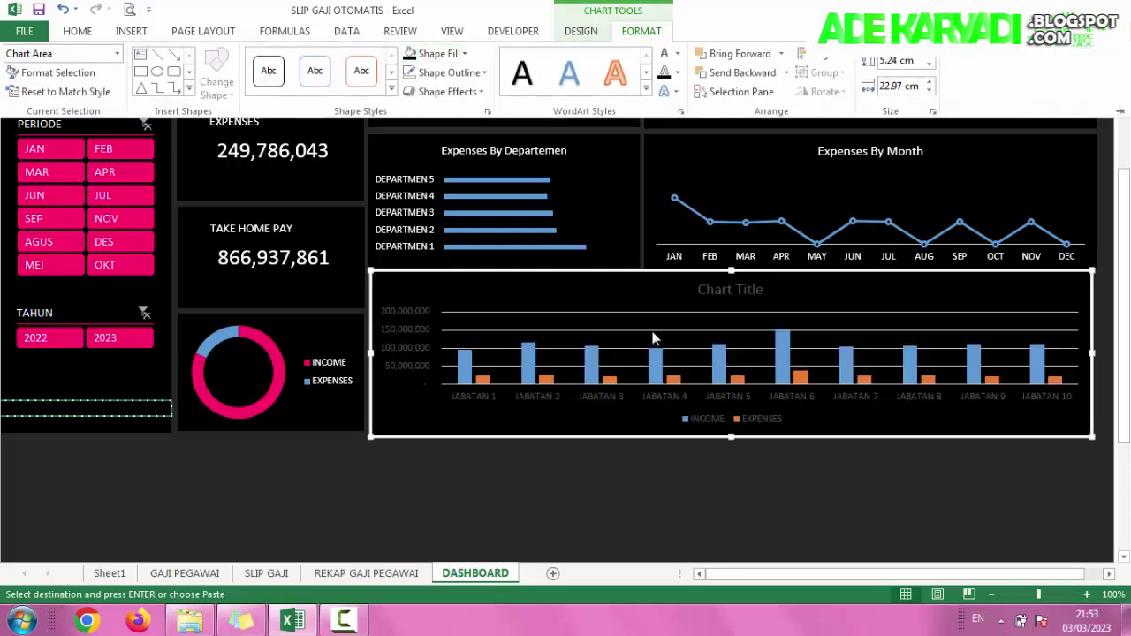
pyautogui.click(664, 55)
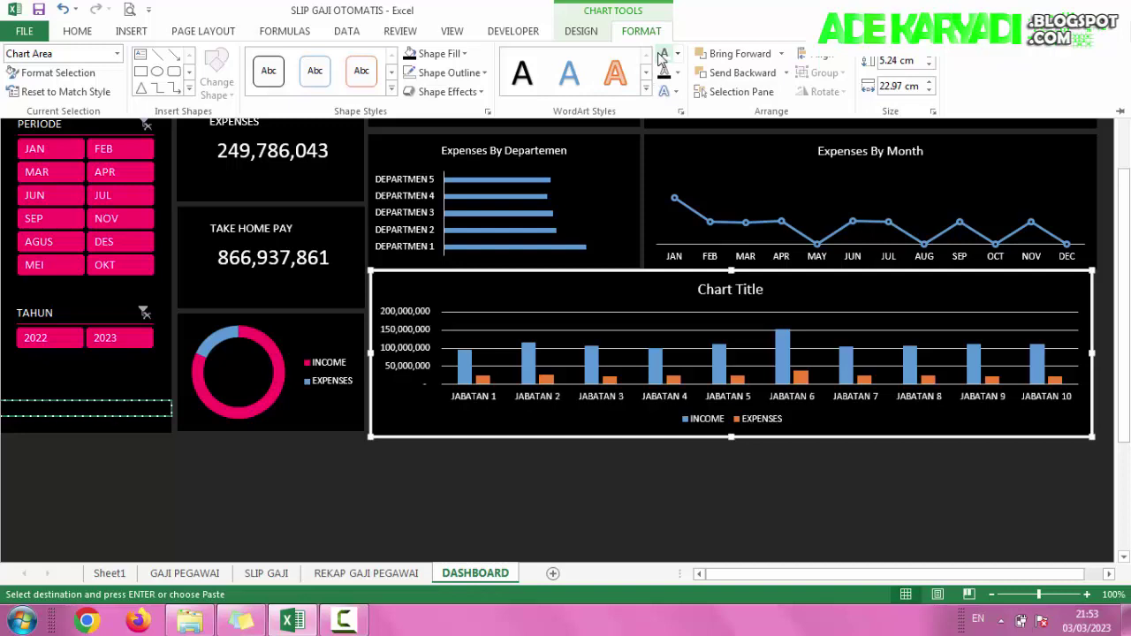
pyautogui.click(656, 373)
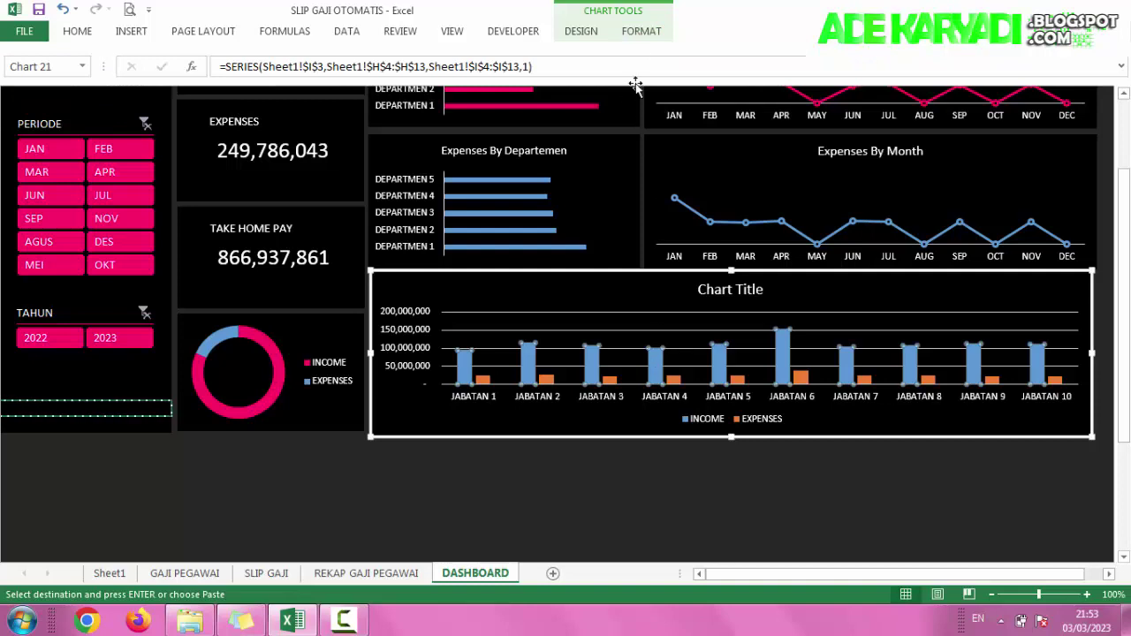
# Step: Fill the INCOME bars of the JABATAN chart with pink
pyautogui.click(642, 31)
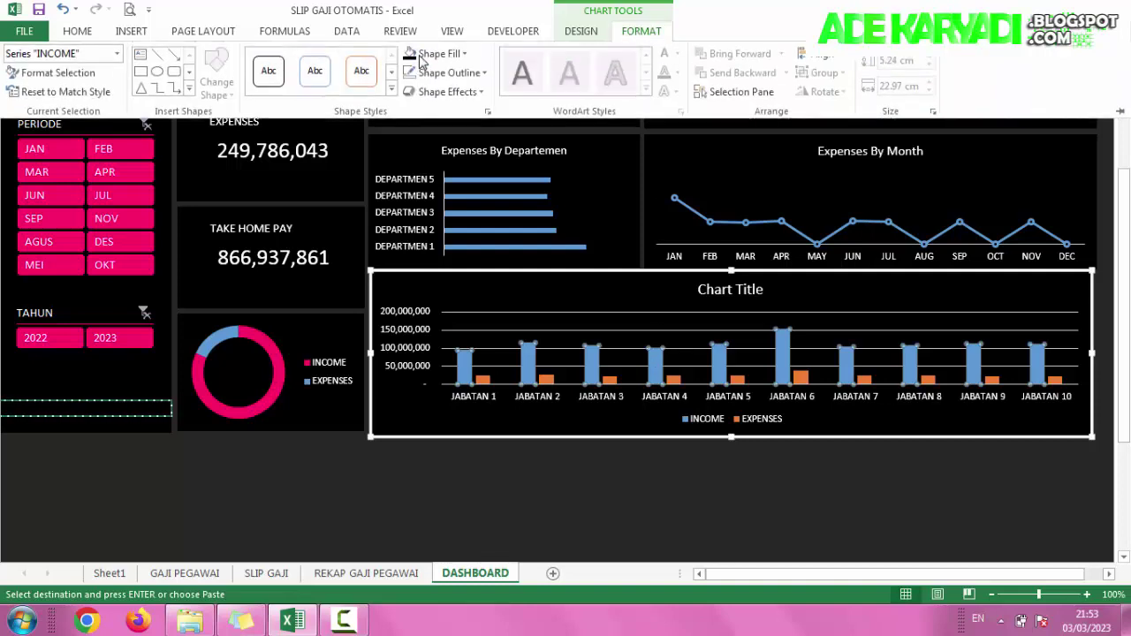
pyautogui.click(439, 53)
pyautogui.click(411, 237)
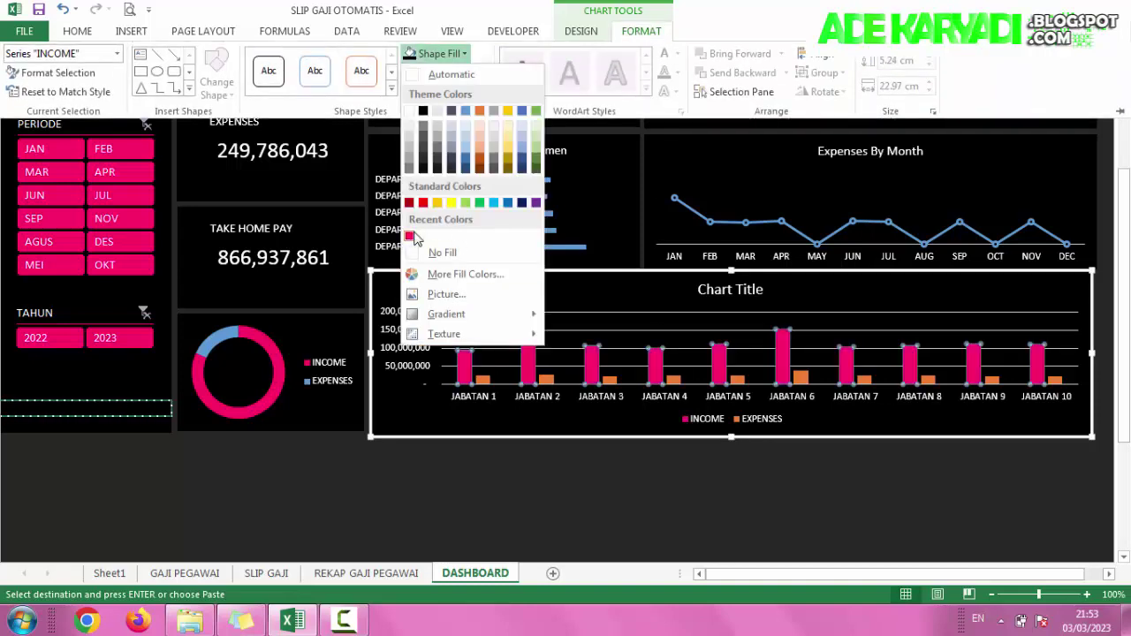
# Step: Fill the EXPENSES bars with light blue
pyautogui.click(548, 383)
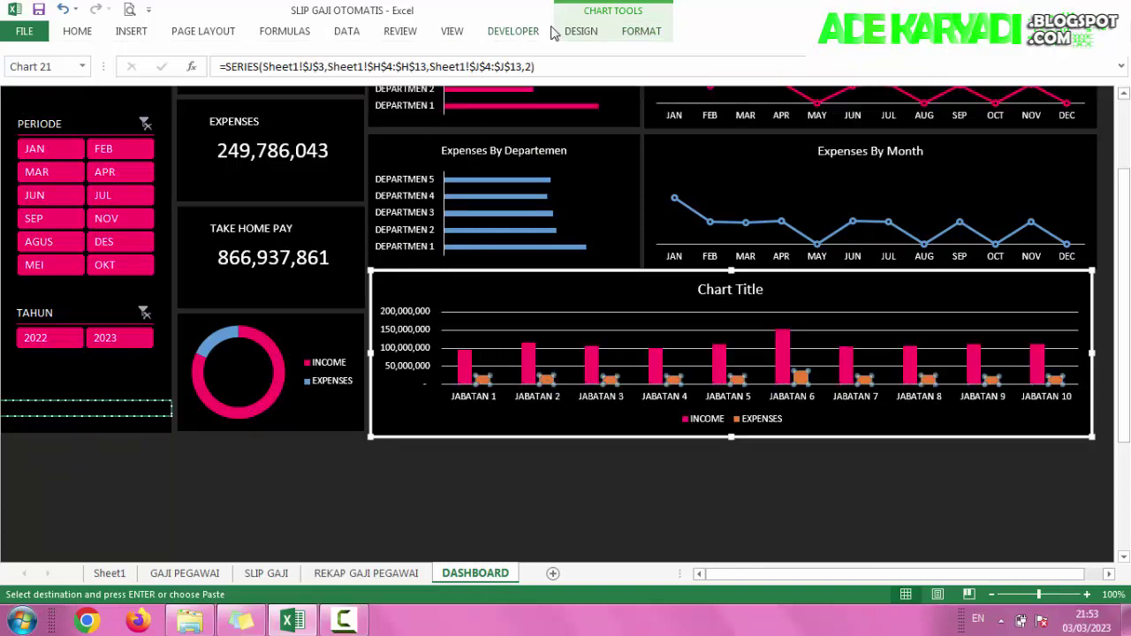
pyautogui.click(659, 35)
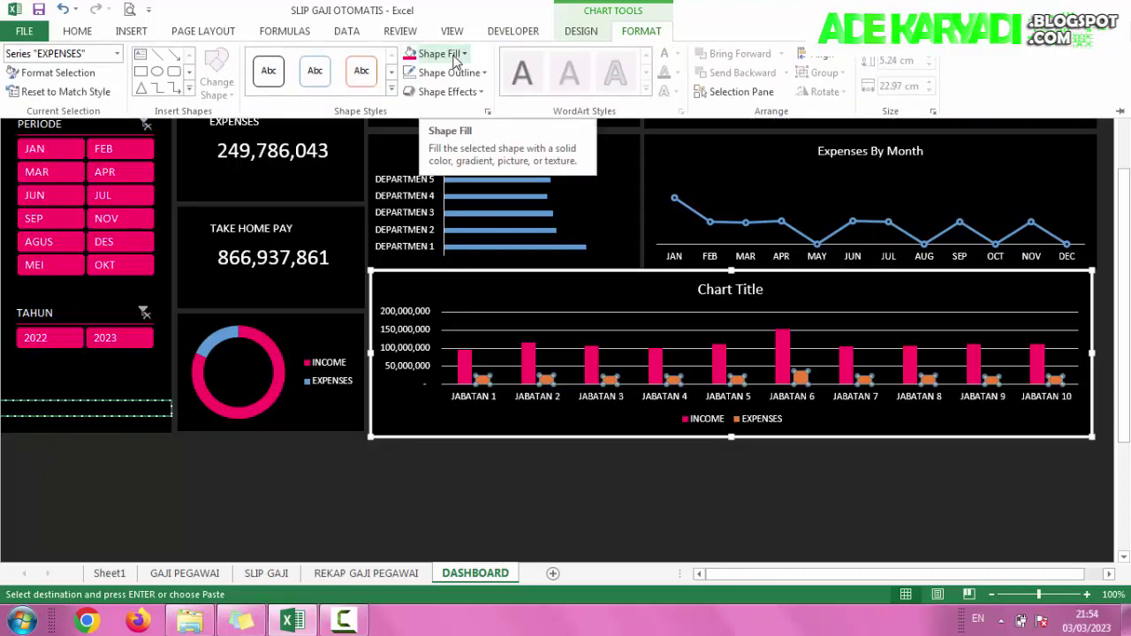
pyautogui.click(457, 57)
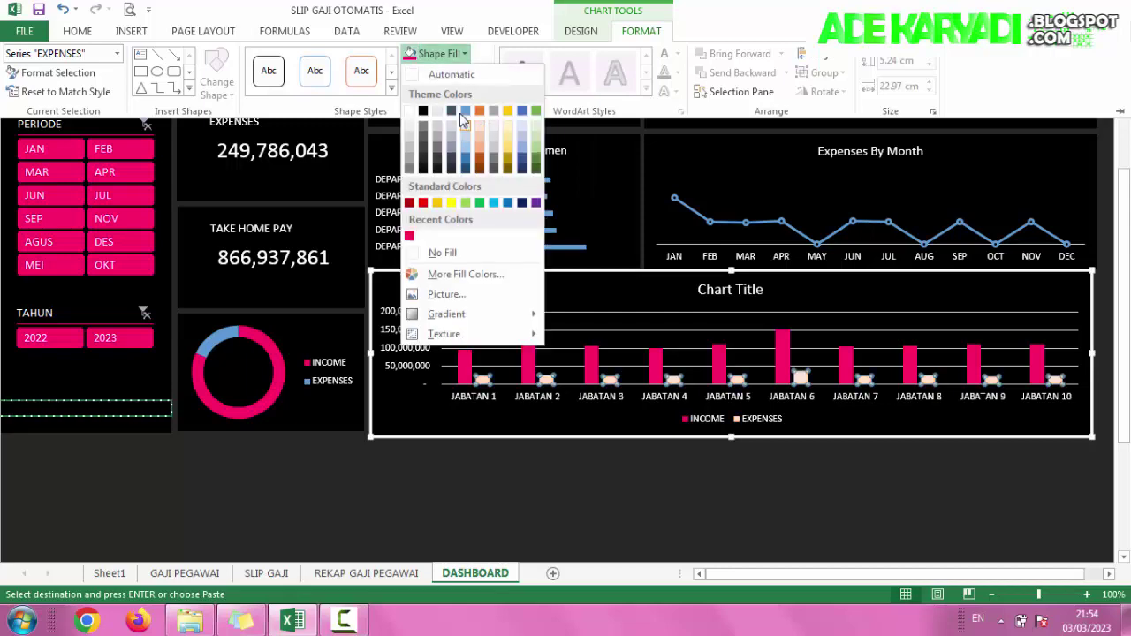
pyautogui.click(466, 110)
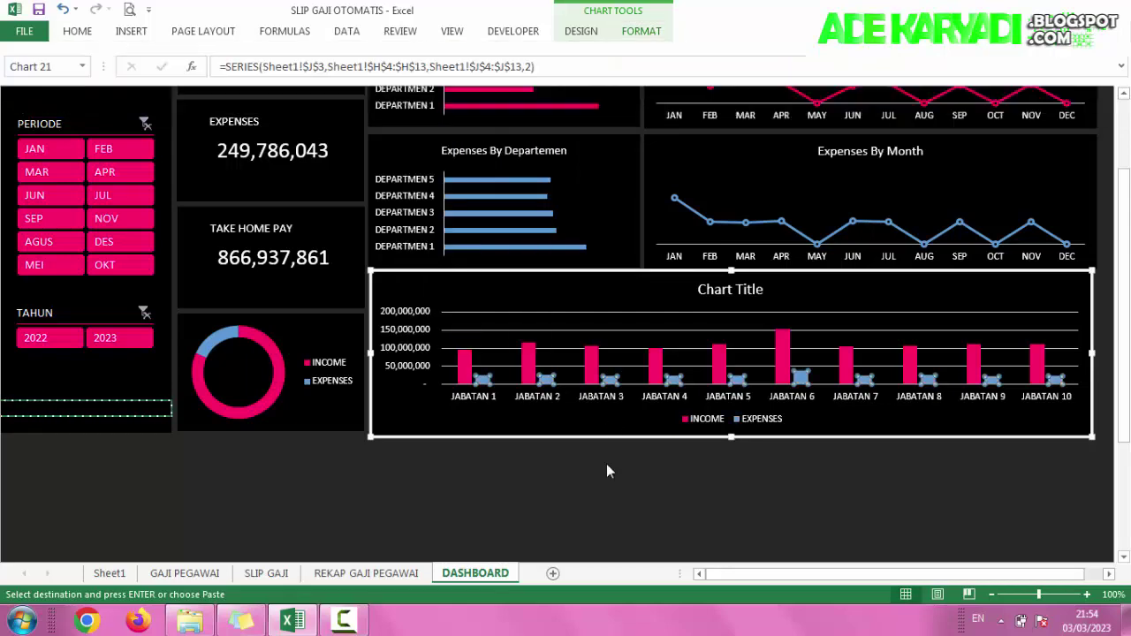
pyautogui.scroll(2, 647, 479)
# Step: Replace the placeholder chart title with 'Salary by Jabatan'
pyautogui.click(508, 395)
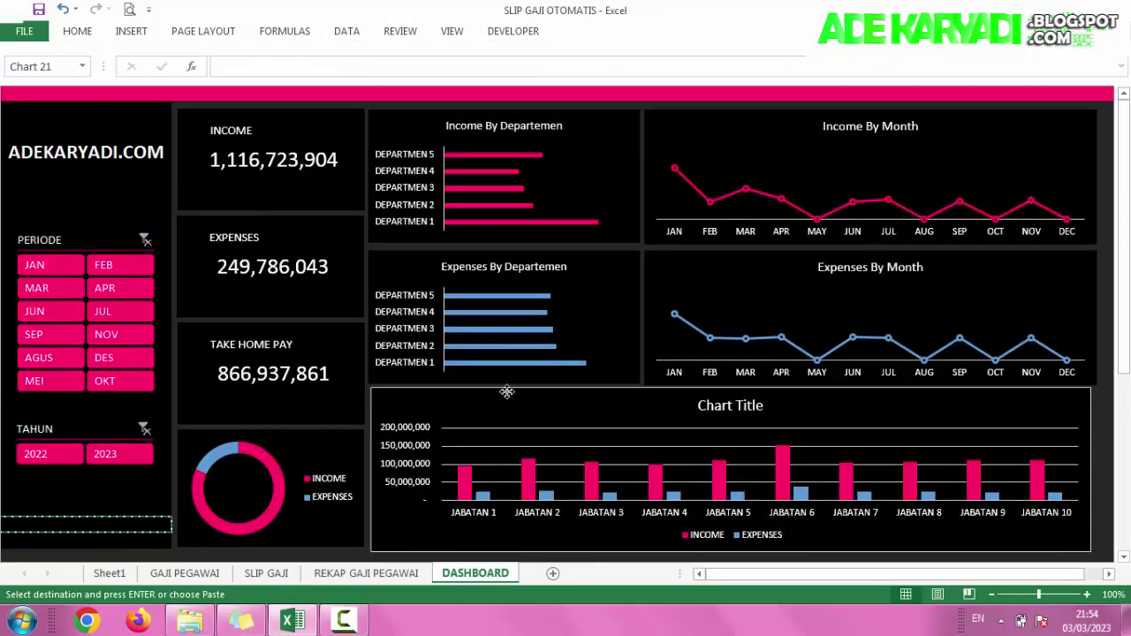
pyautogui.click(643, 37)
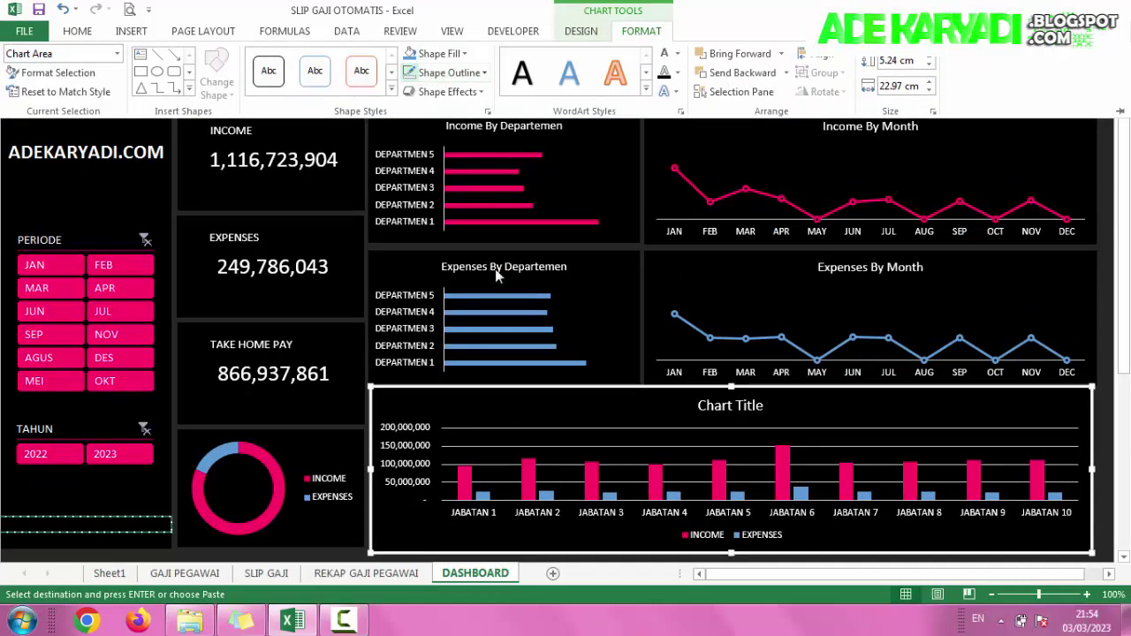
pyautogui.click(511, 451)
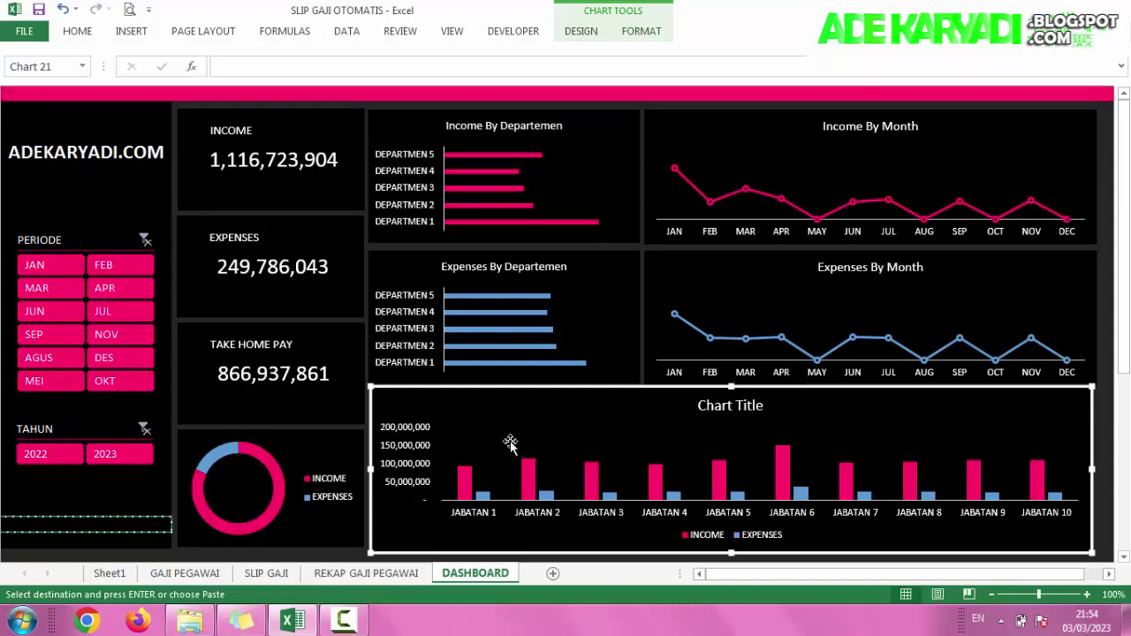
pyautogui.click(727, 411)
pyautogui.tripleClick(730, 406)
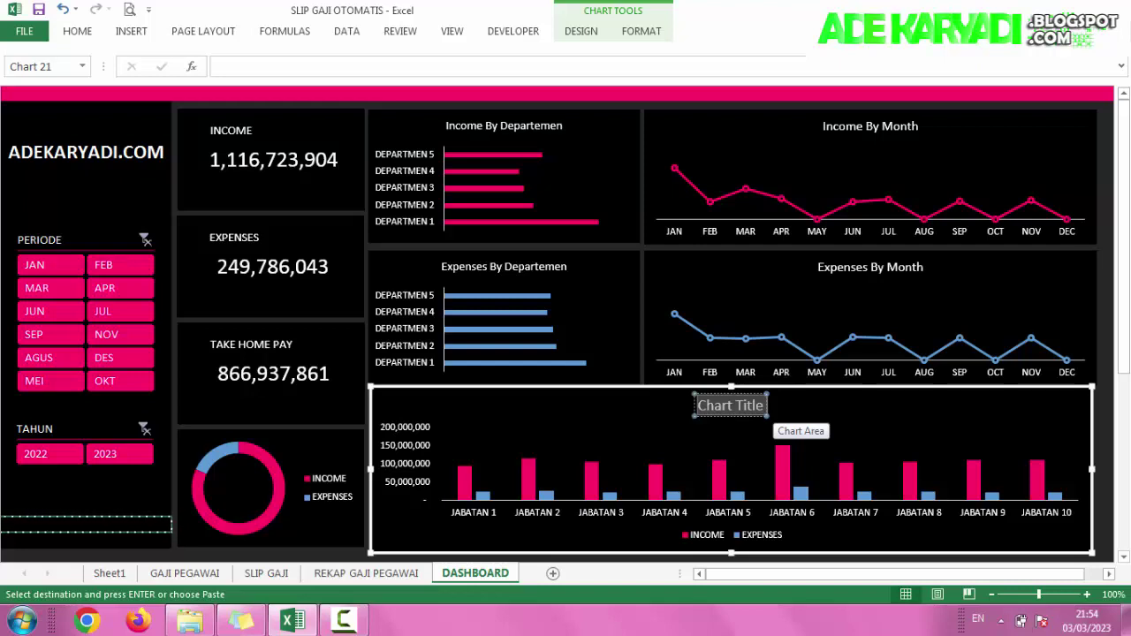
pyautogui.press('BackSpace')
pyautogui.write('S')
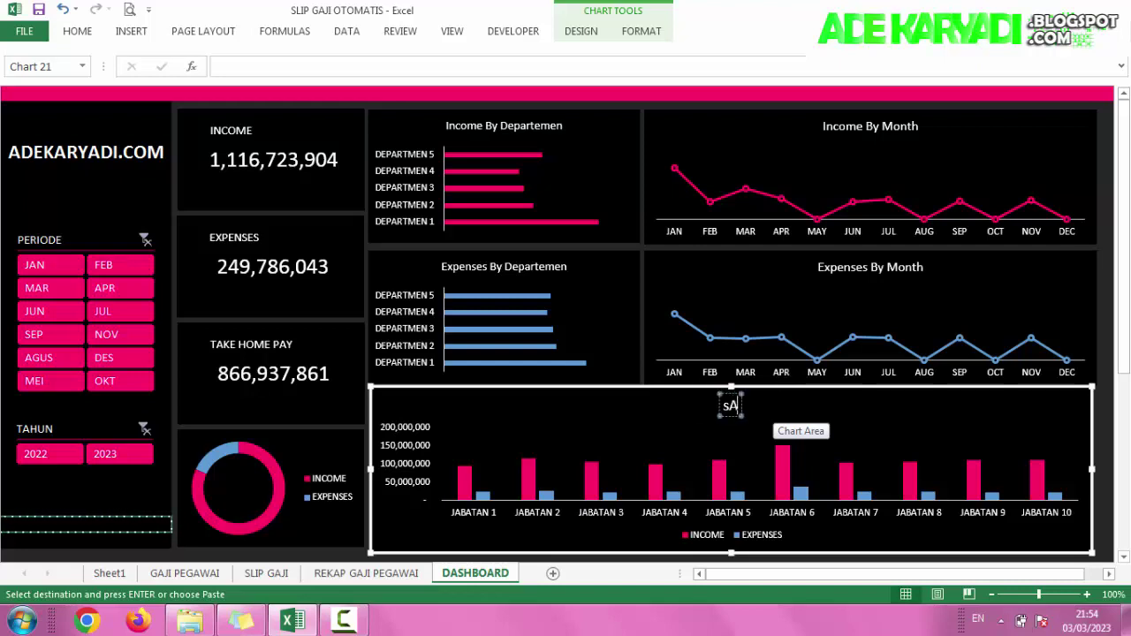
pyautogui.write('a')
pyautogui.write('lary b')
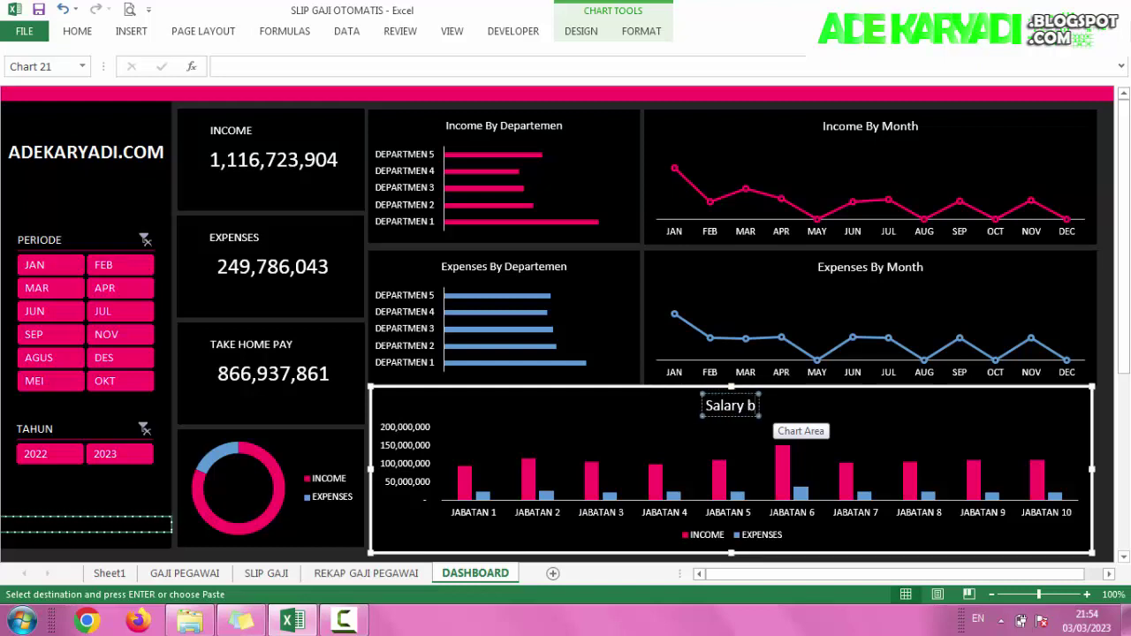
pyautogui.write('y')
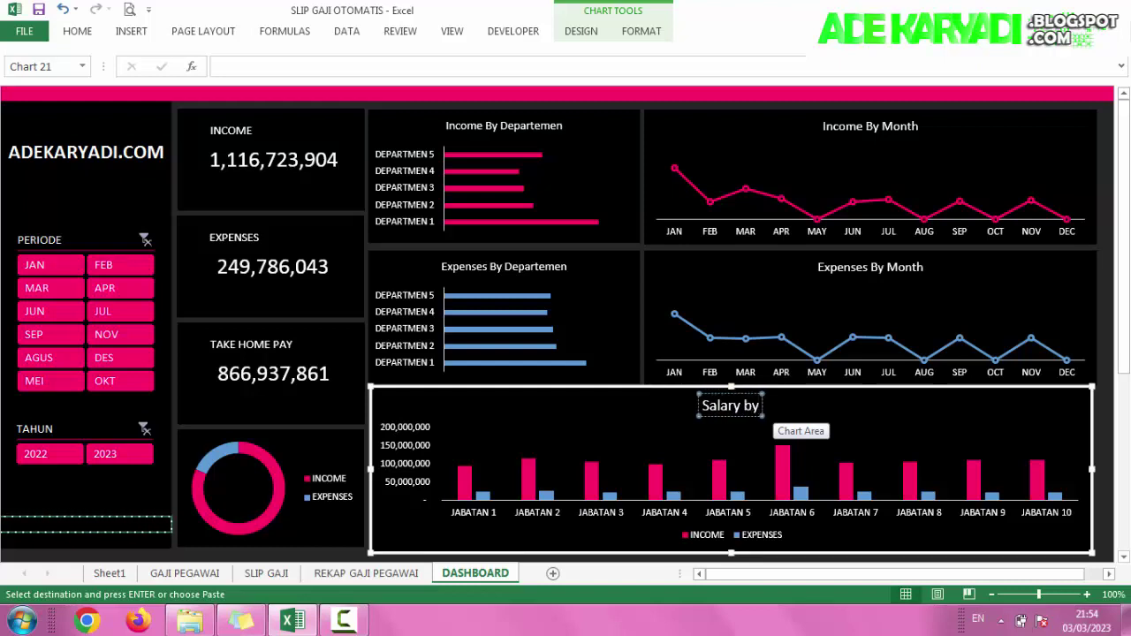
pyautogui.write(' Jab')
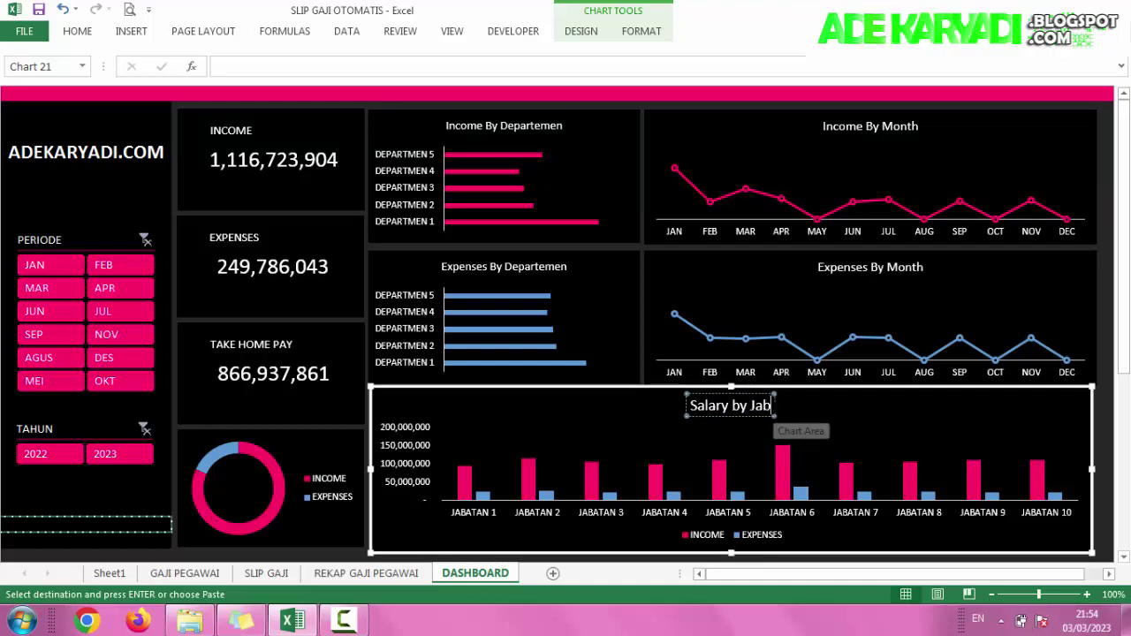
pyautogui.write('atan')
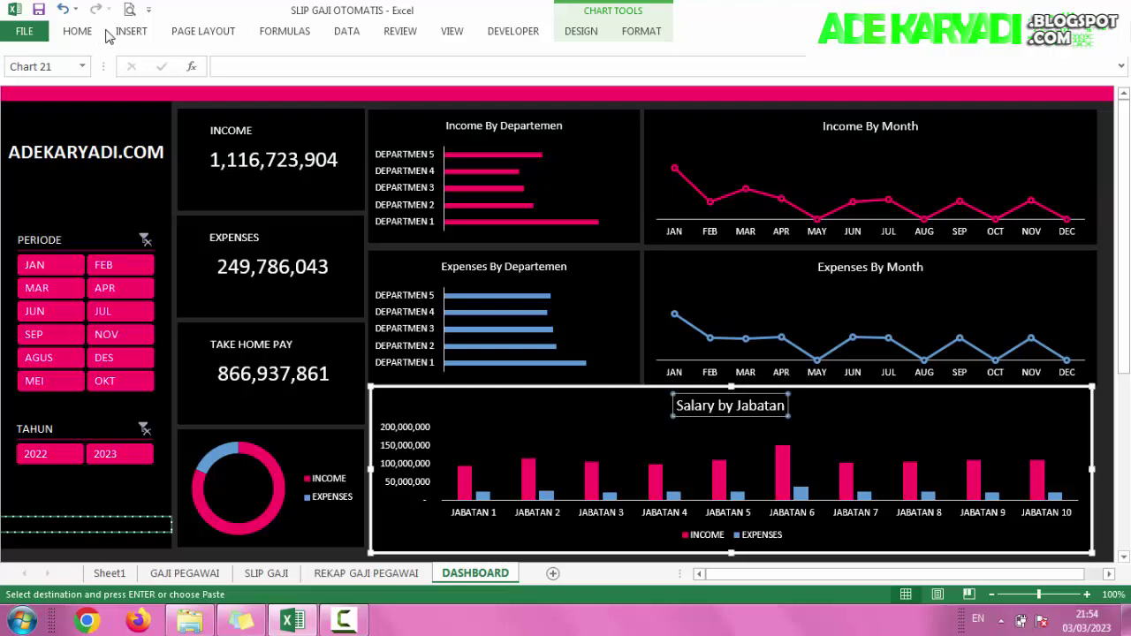
# Step: Set the chart title's font size to 11
pyautogui.click(93, 33)
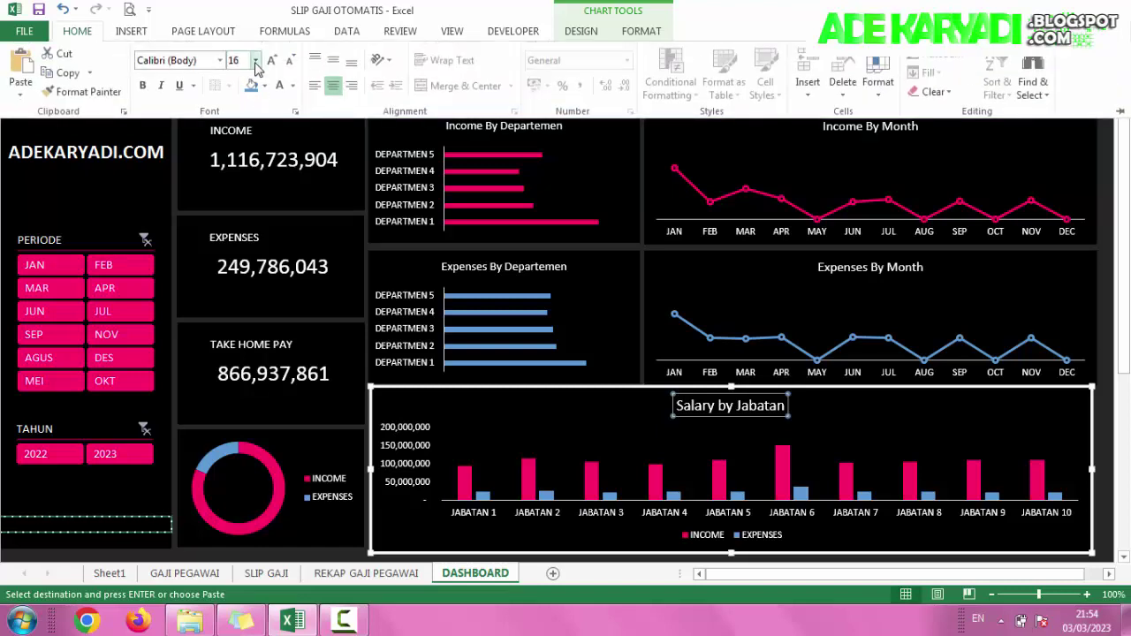
pyautogui.click(257, 67)
pyautogui.click(244, 150)
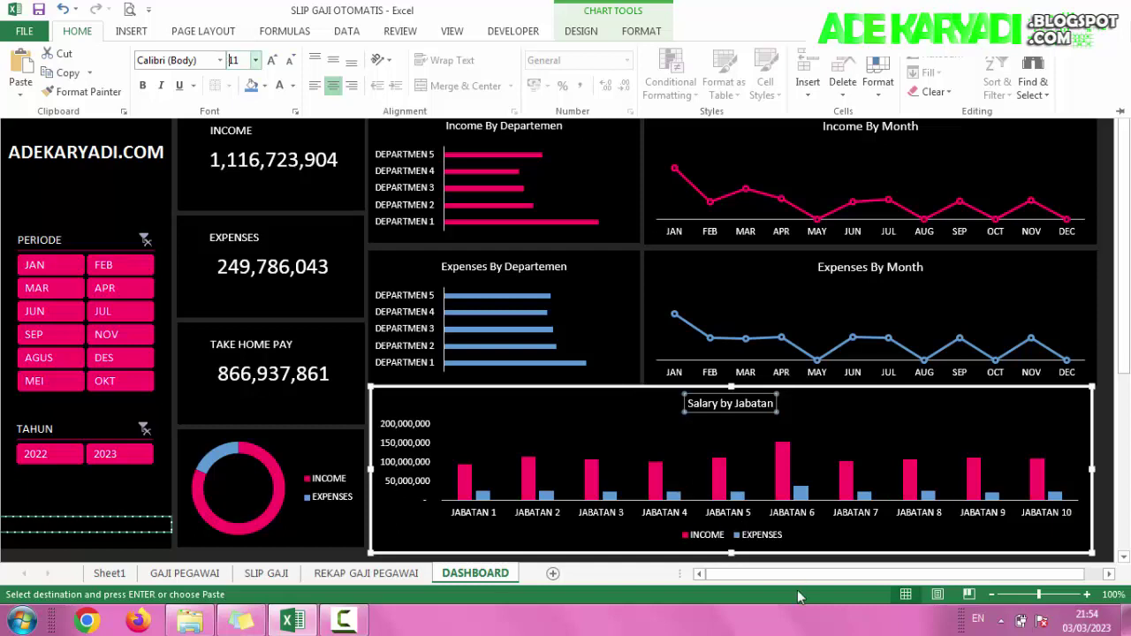
# Step: Nudge the Salary by Jabatan chart and resize it from its bottom, right and left edges
pyautogui.hotkey('ctrl', 'F1')
pyautogui.click(1105, 457)
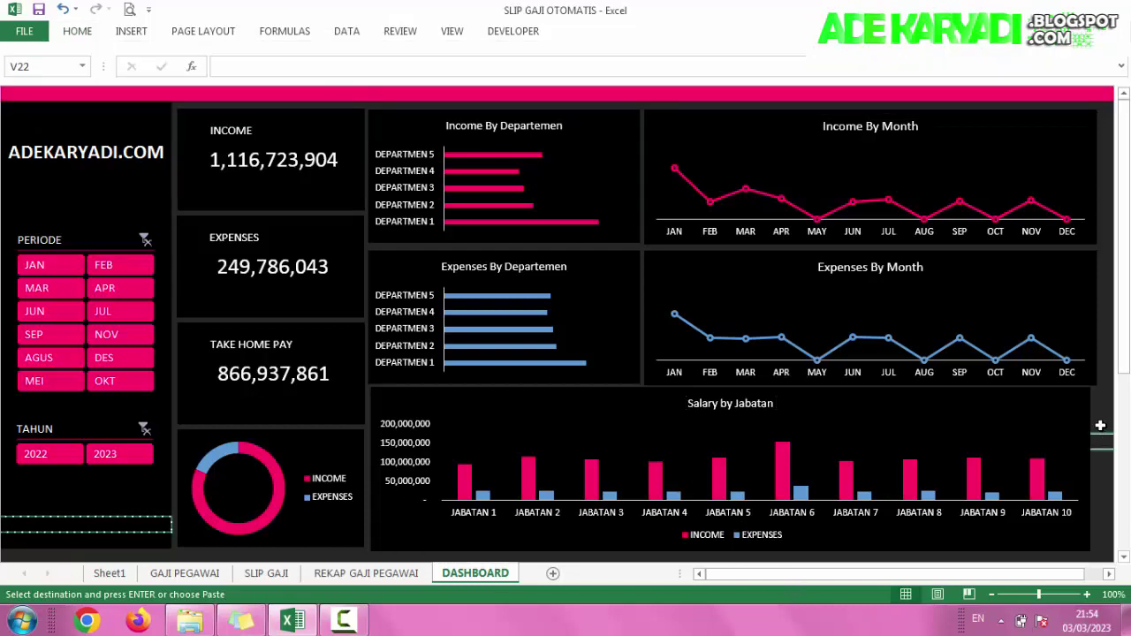
pyautogui.click(663, 400)
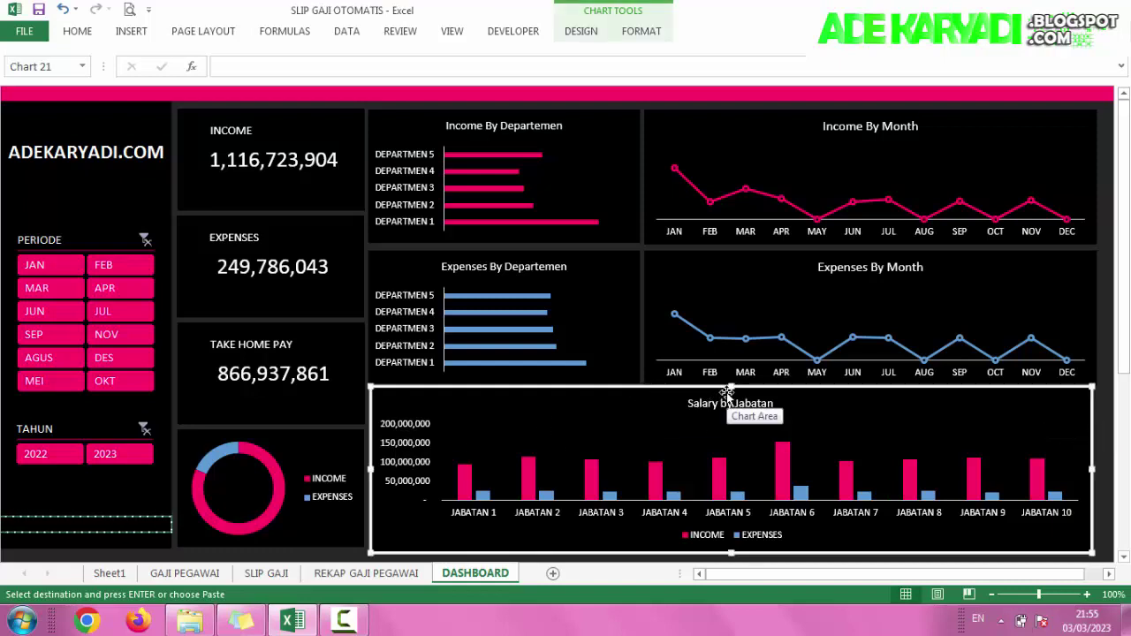
pyautogui.moveTo(727, 392); pyautogui.dragTo(728, 390)
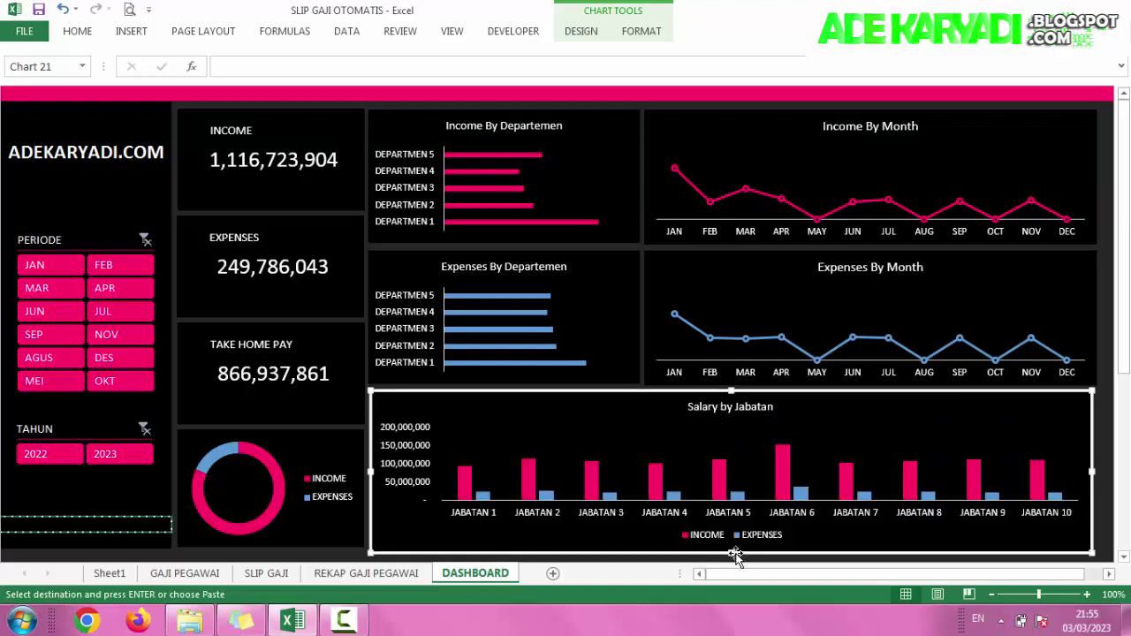
pyautogui.moveTo(732, 550); pyautogui.dragTo(731, 548)
pyautogui.click(1112, 423)
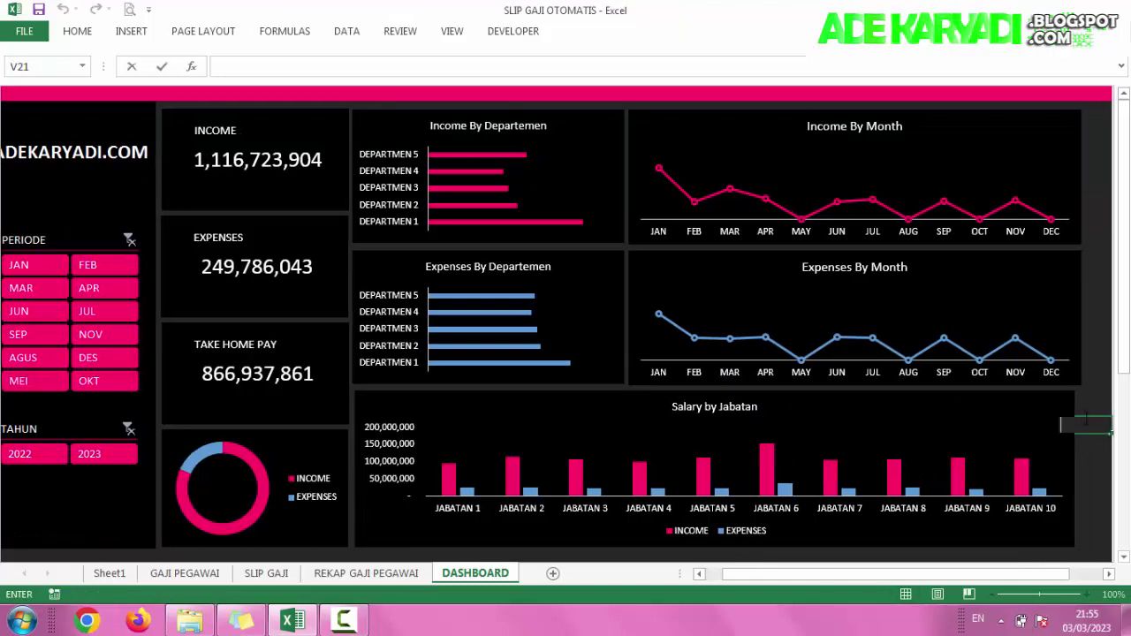
pyautogui.click(1074, 408)
pyautogui.moveTo(1076, 467); pyautogui.dragTo(1084, 467)
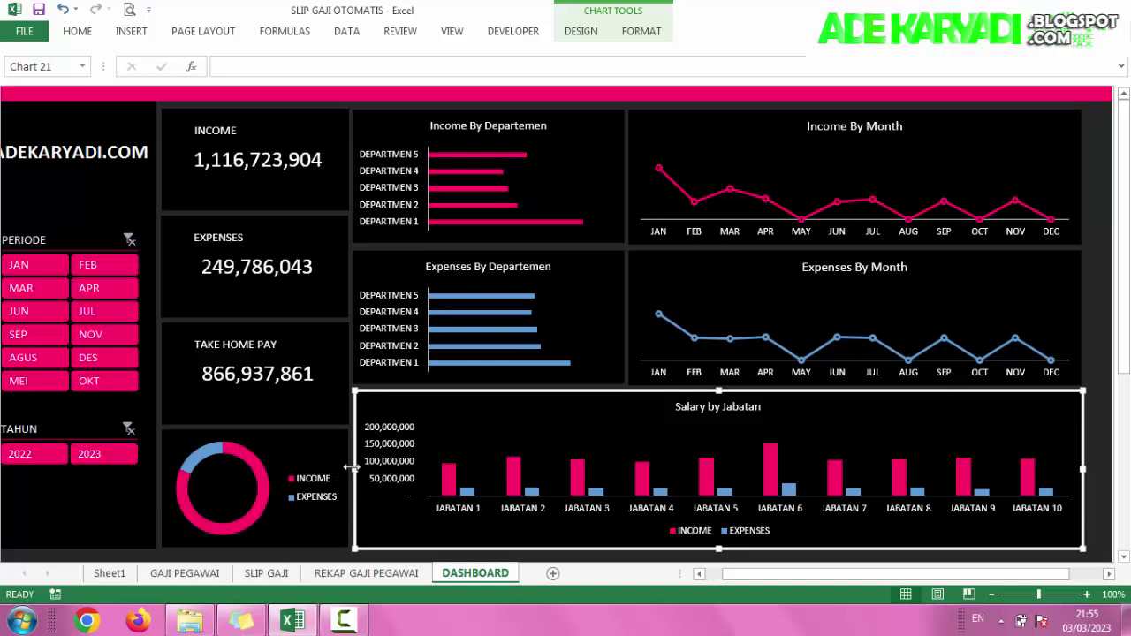
pyautogui.moveTo(351, 469); pyautogui.dragTo(354, 462)
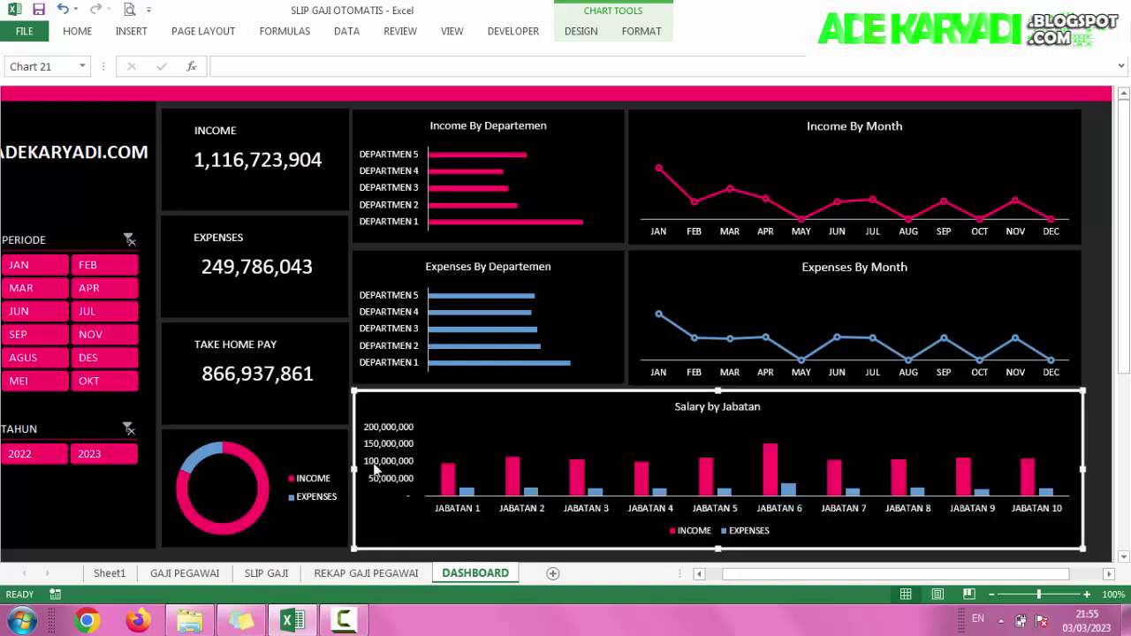
# Step: Shift the chart slightly upward and set its shape height to 5.1 cm
pyautogui.click(1095, 163)
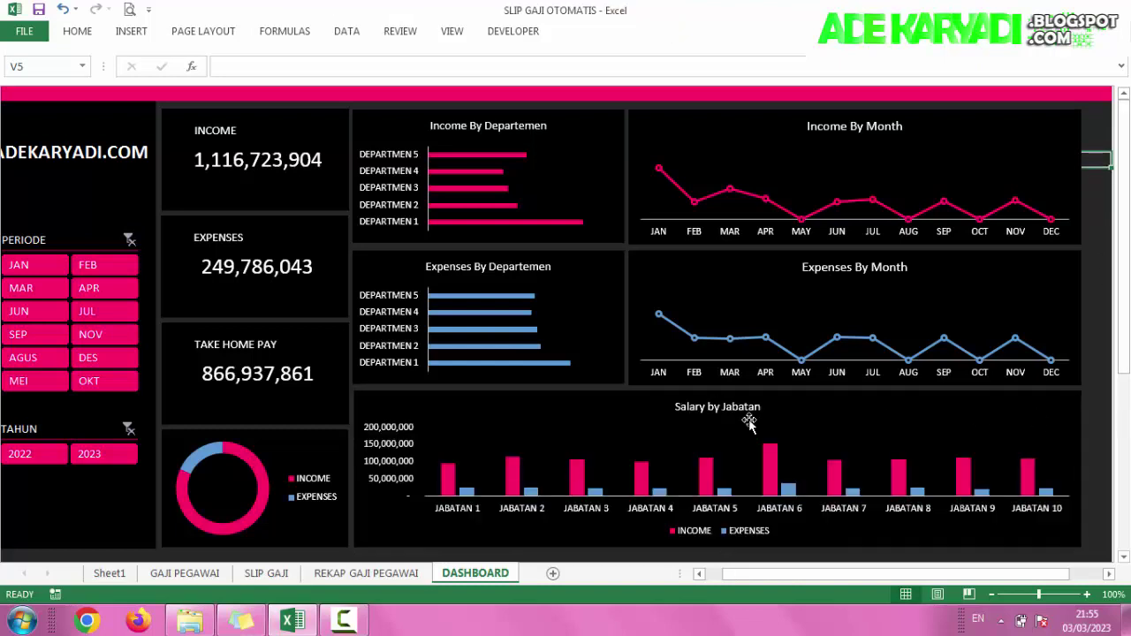
pyautogui.click(514, 403)
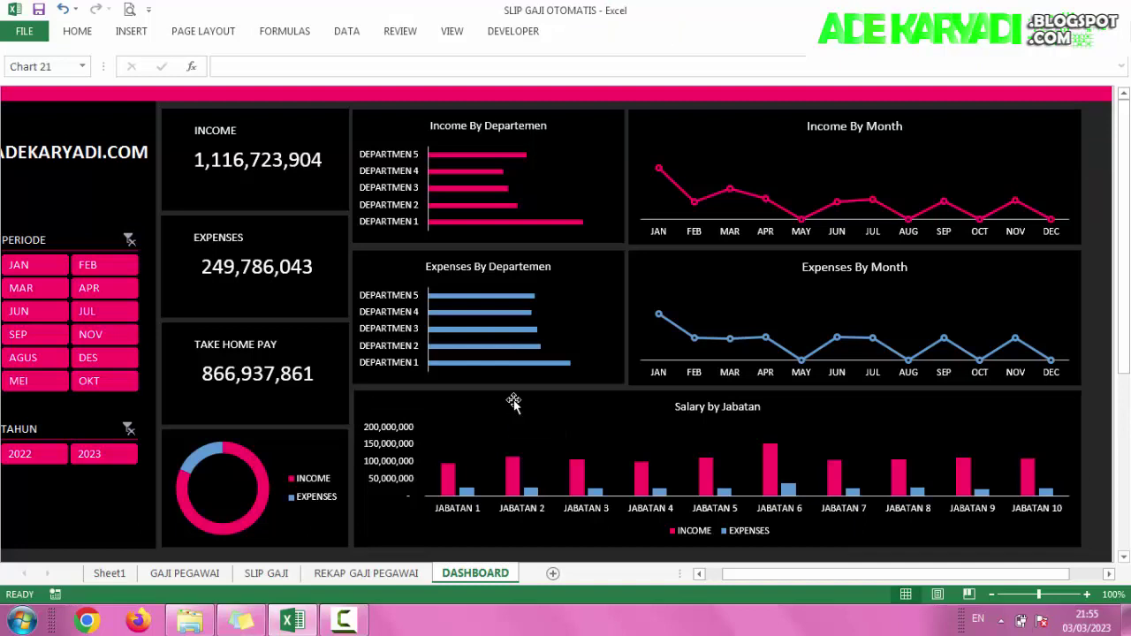
pyautogui.moveTo(513, 402); pyautogui.dragTo(514, 398)
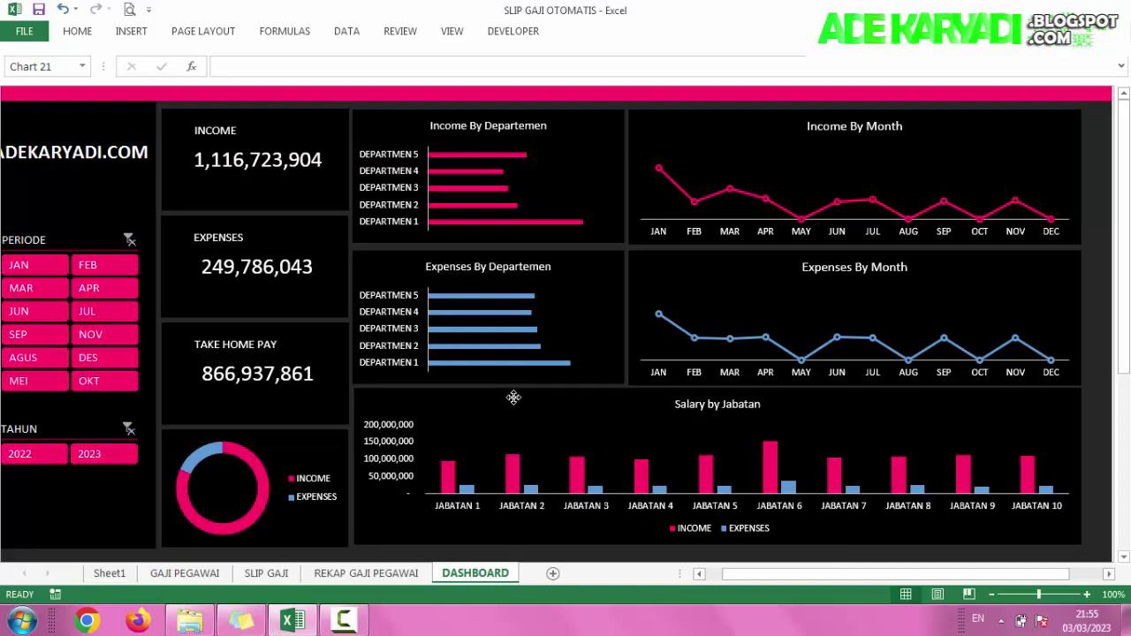
pyautogui.moveTo(514, 397); pyautogui.dragTo(514, 399)
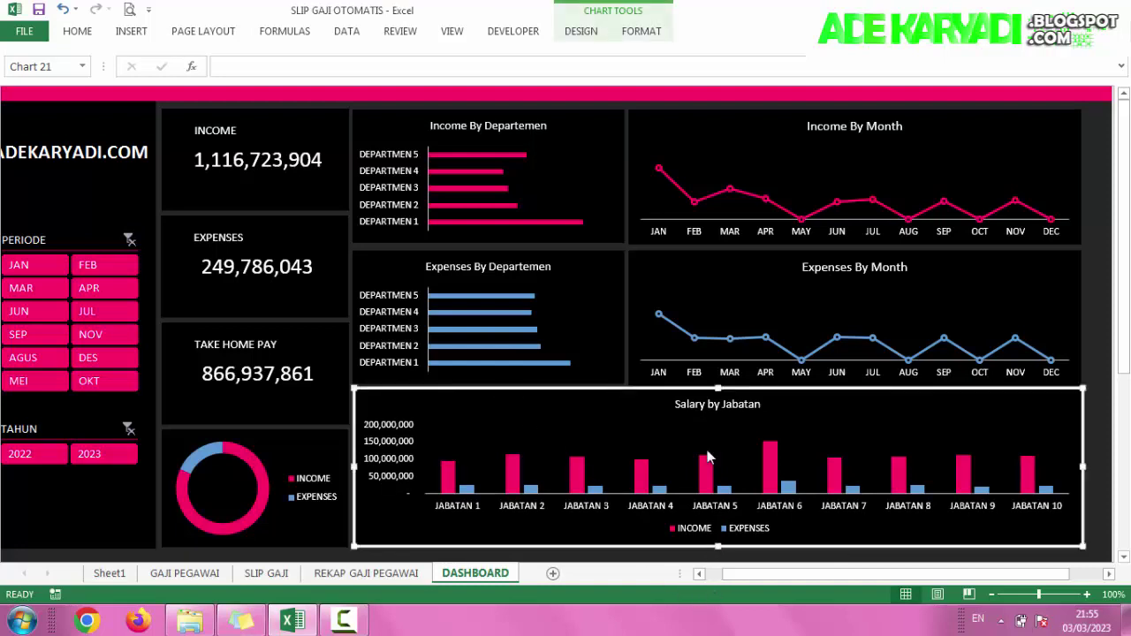
pyautogui.click(645, 33)
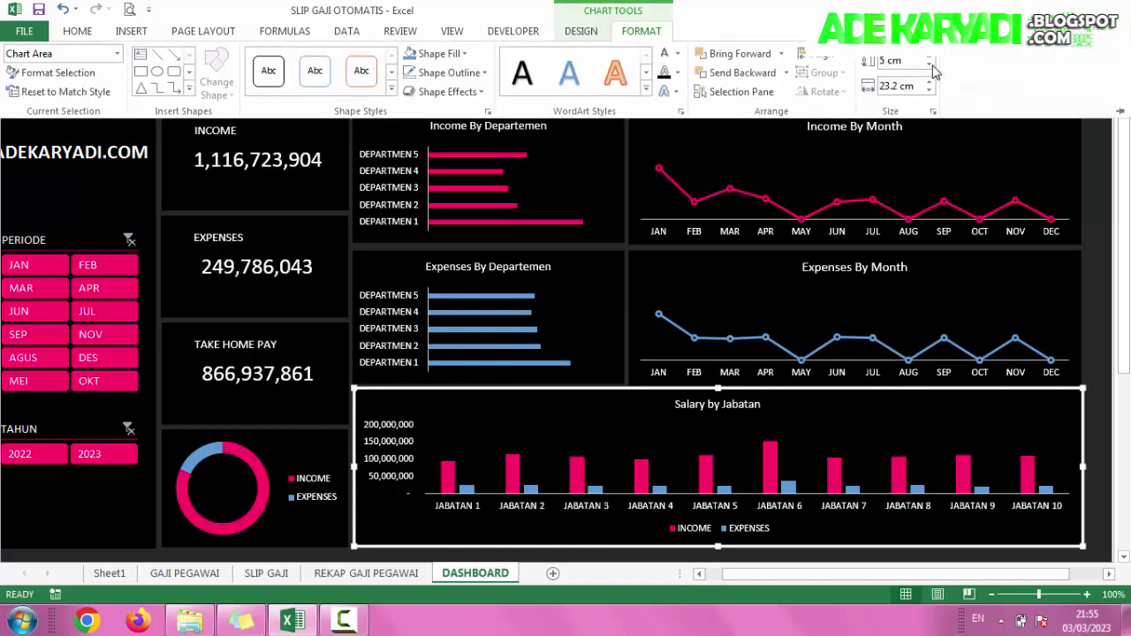
pyautogui.click(929, 57)
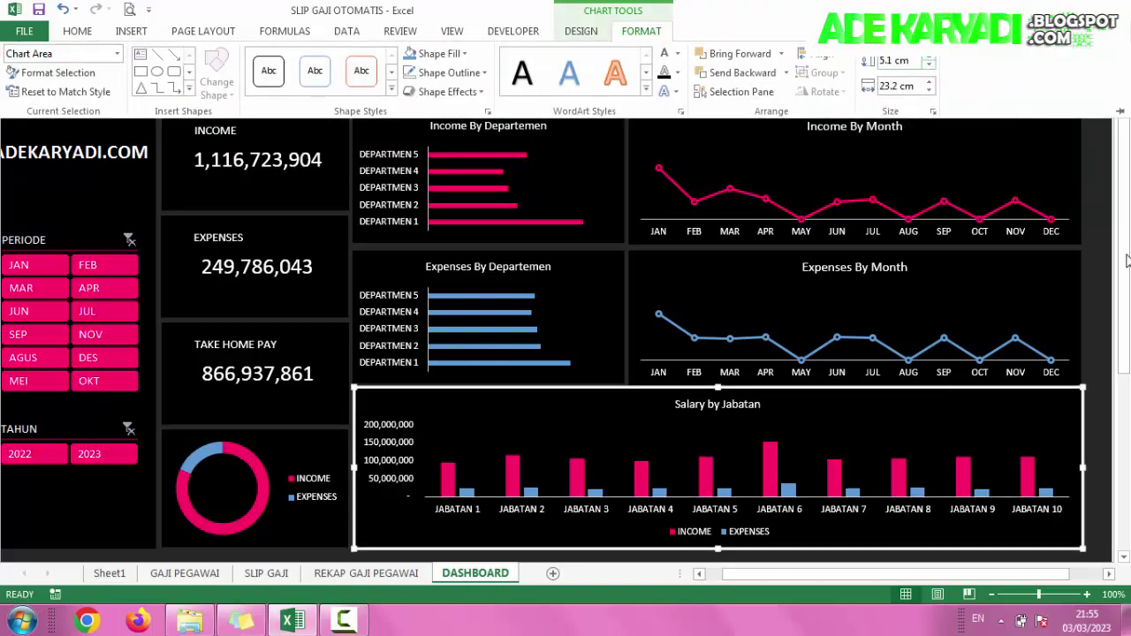
pyautogui.click(1112, 265)
pyautogui.click(1096, 243)
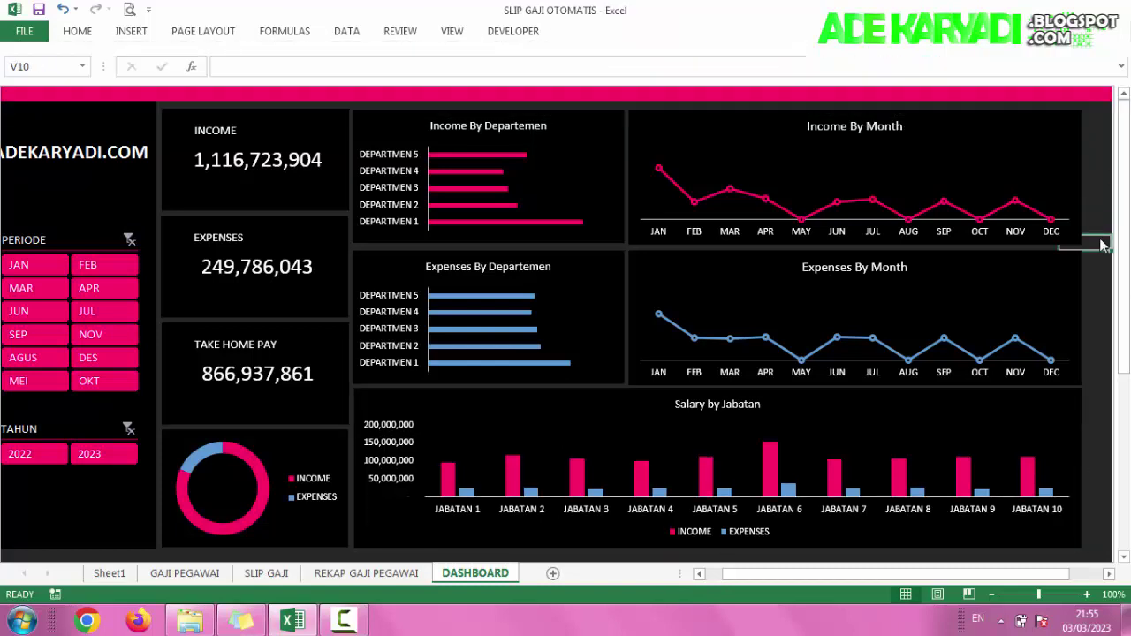
pyautogui.click(404, 539)
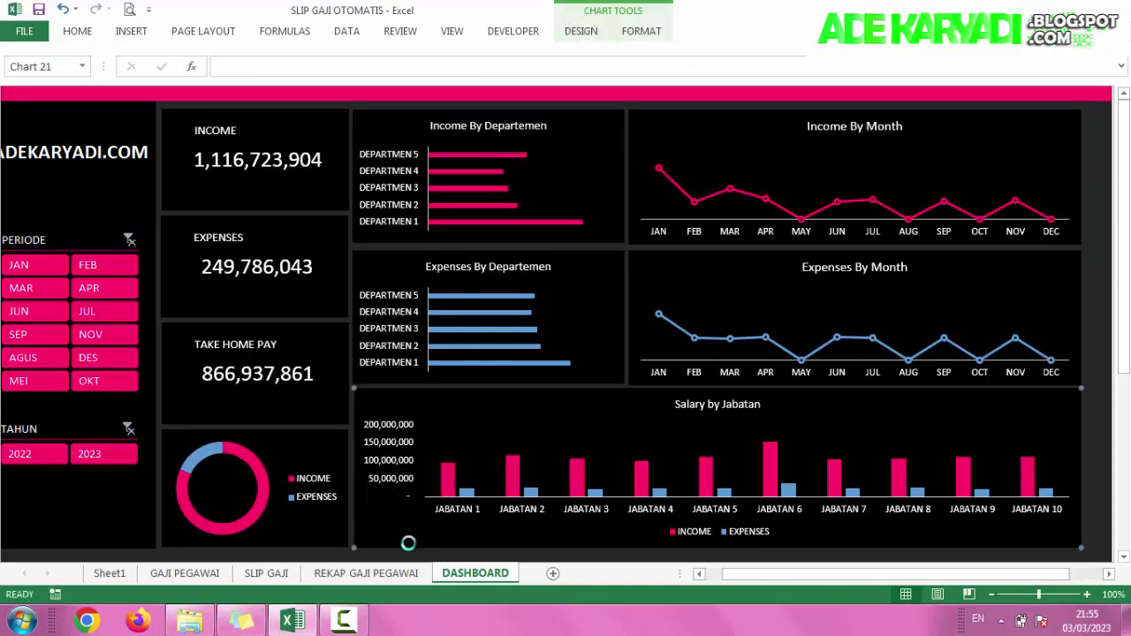
# Step: Freeze panes at cell A2 so the pink header row stays on top
pyautogui.moveTo(718, 574); pyautogui.dragTo(702, 579)
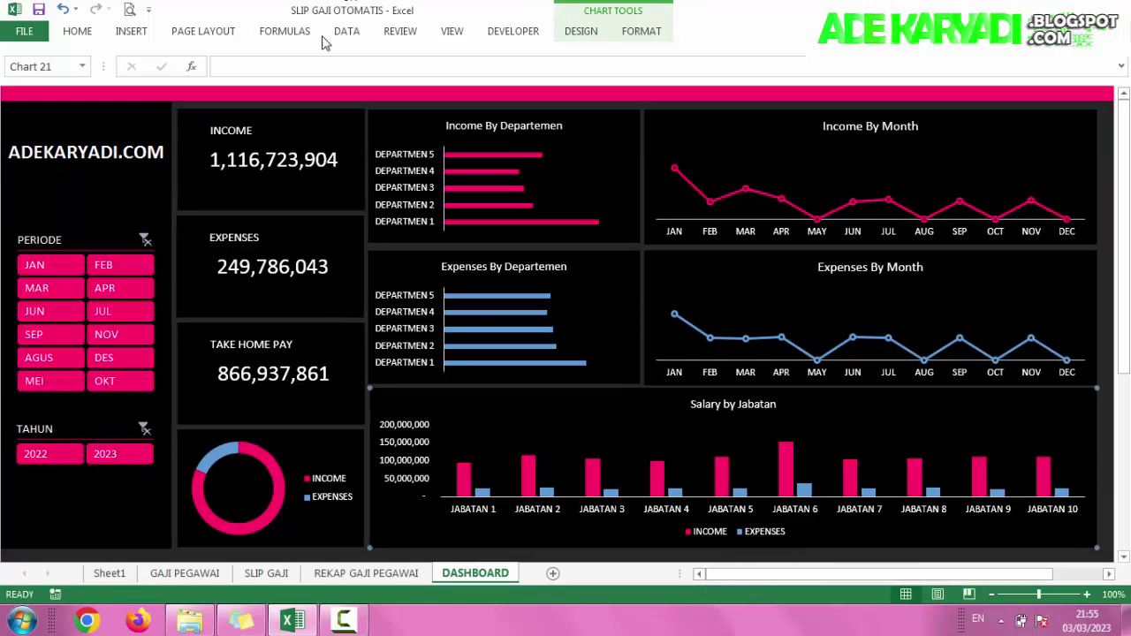
pyautogui.click(290, 100)
pyautogui.scroll(-3, 154, 232)
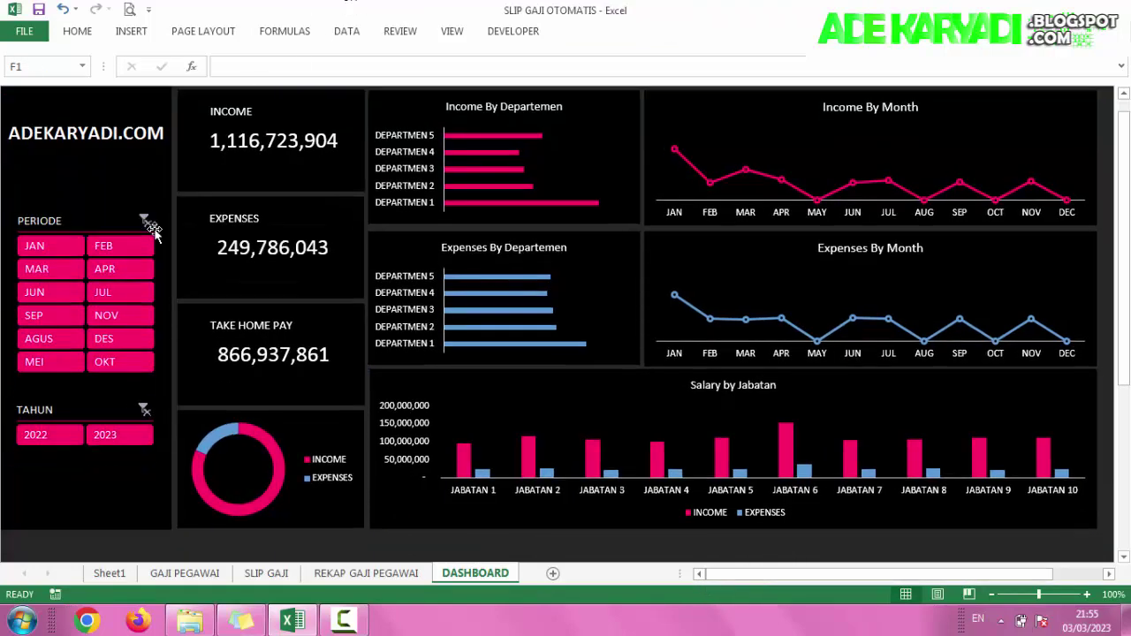
pyautogui.scroll(3, 155, 232)
pyautogui.click(5, 109)
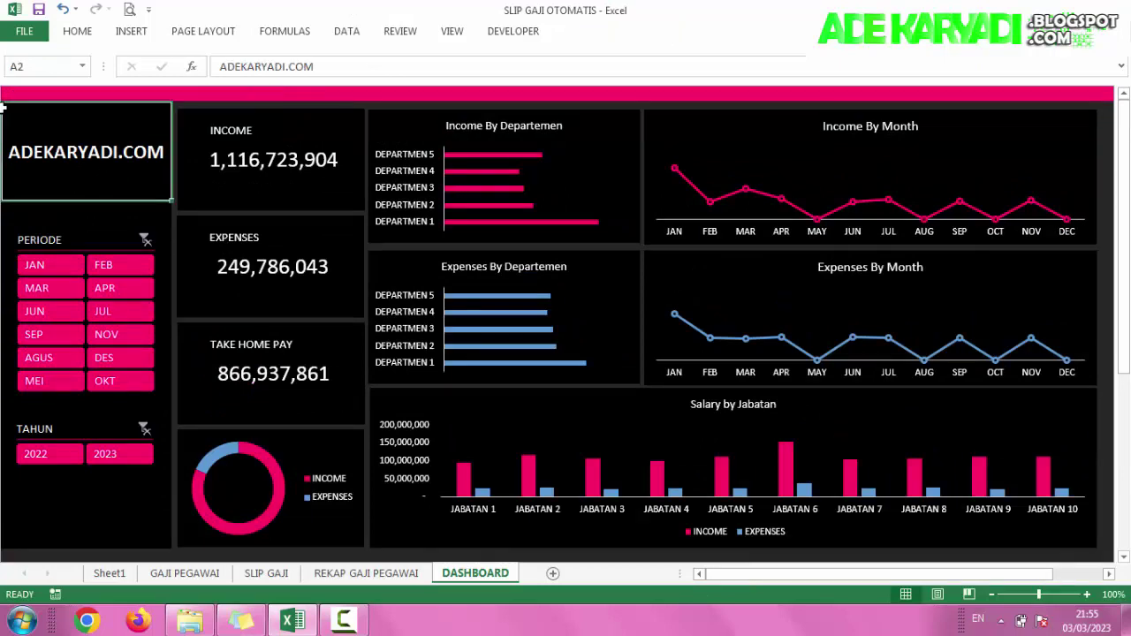
pyautogui.click(446, 33)
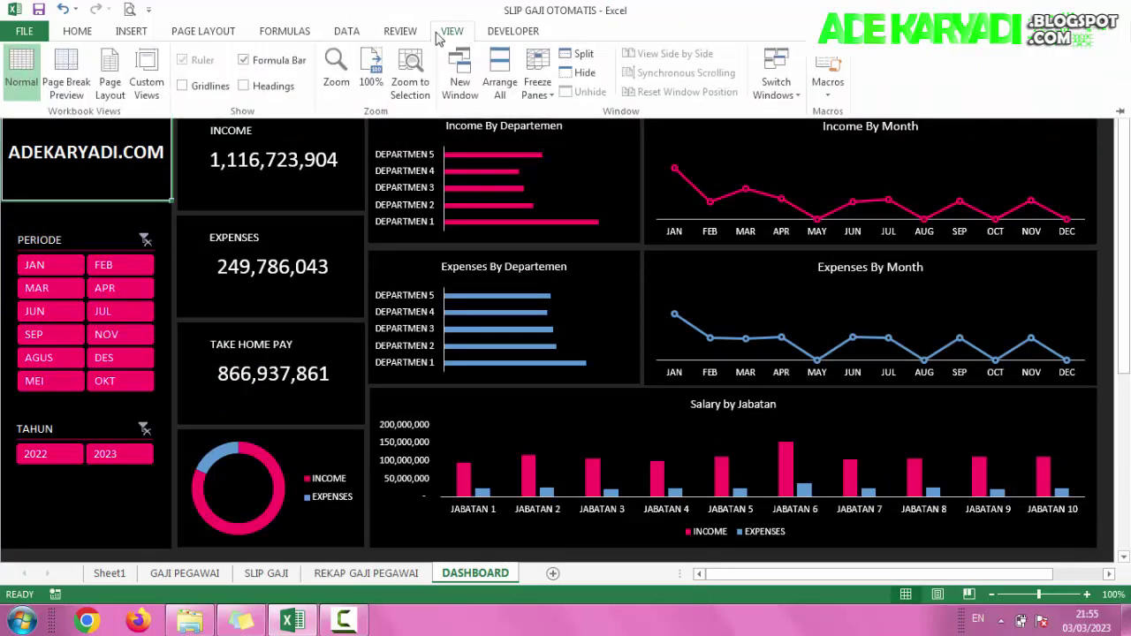
pyautogui.click(538, 86)
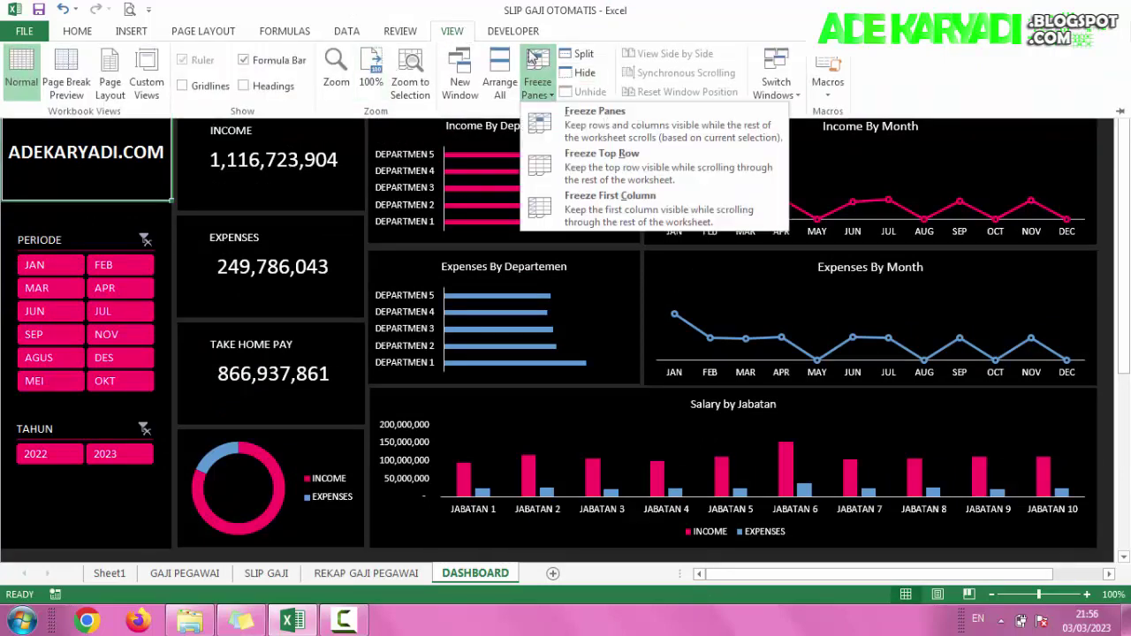
pyautogui.click(576, 139)
pyautogui.hotkey('ctrl', 'F1')
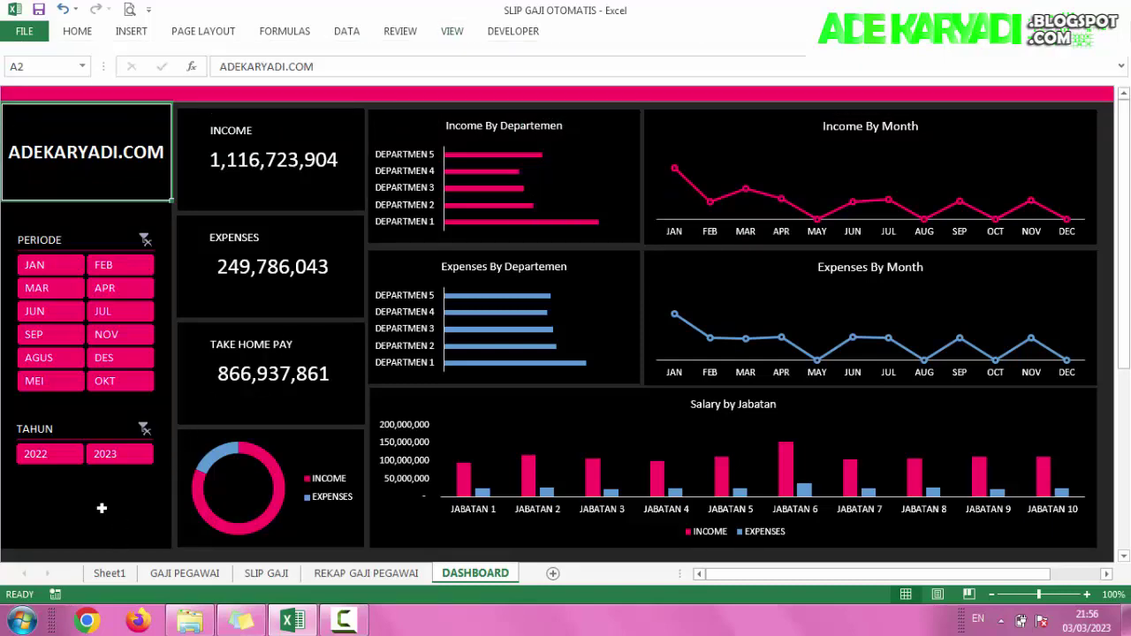
# Step: Select cells along the pink header row, from B1 to V1
pyautogui.click(113, 498)
pyautogui.scroll(1, 102, 423)
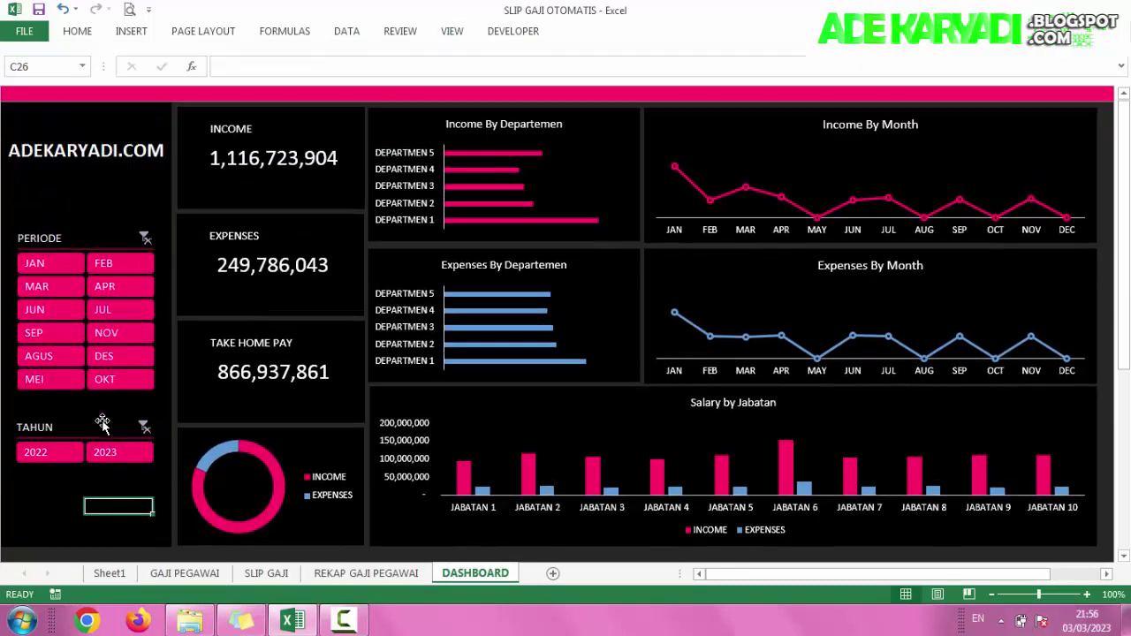
pyautogui.click(47, 98)
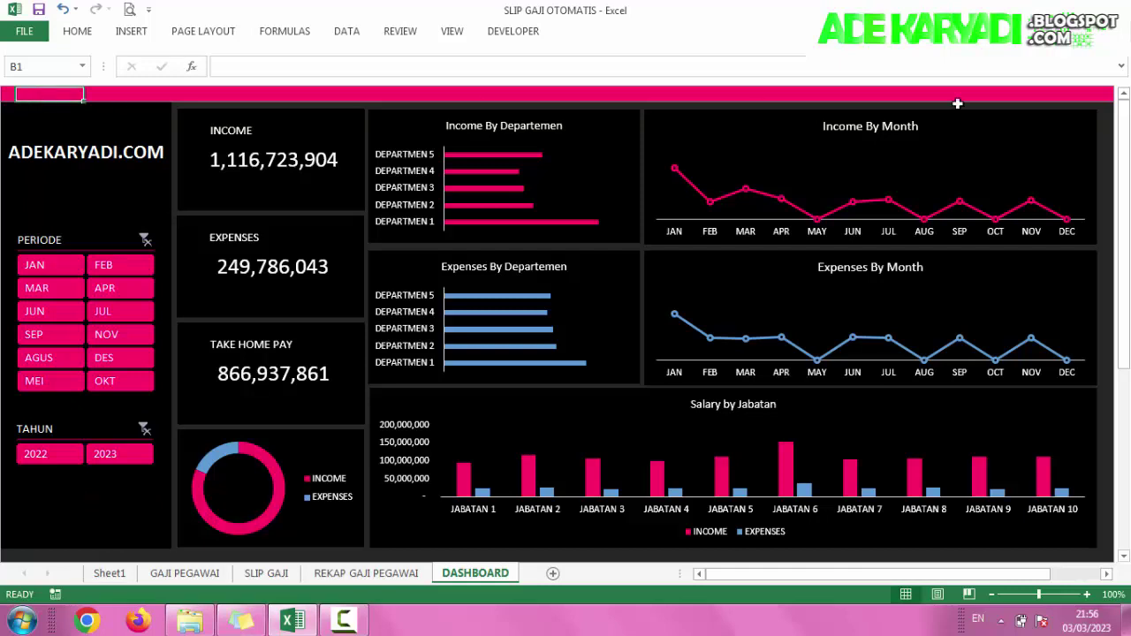
pyautogui.click(1052, 94)
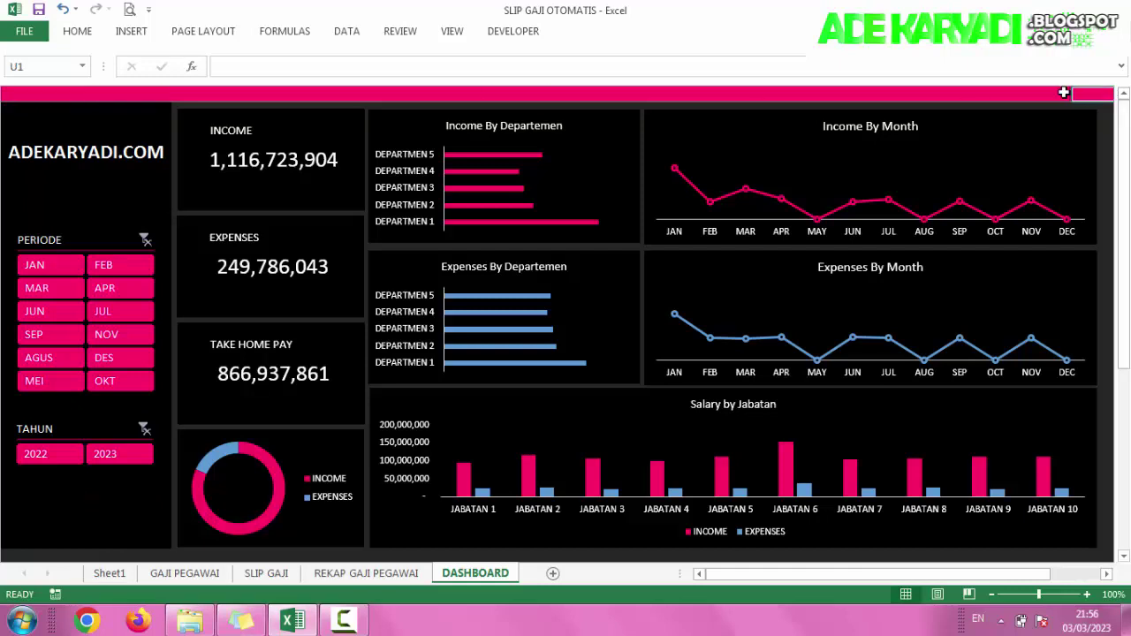
# Step: Type the title PERFORMANCE SALARY EMPLOYEE into cell U1, correcting a typo
pyautogui.click(1064, 91)
pyautogui.write('P')
pyautogui.write('ERFORMANCE')
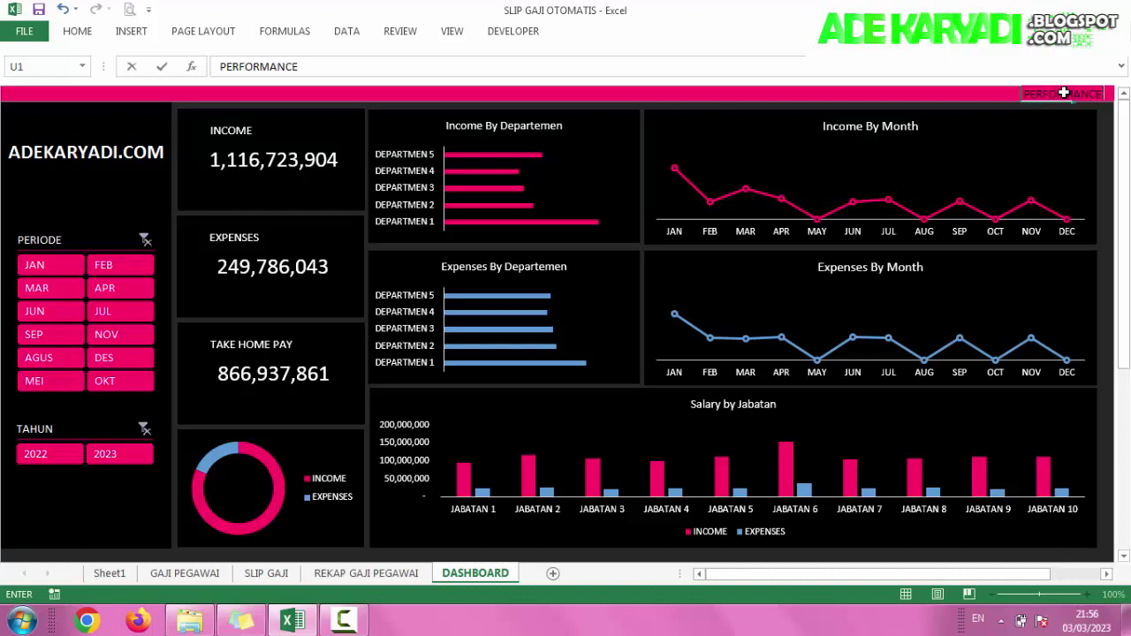
pyautogui.write(' SALARY')
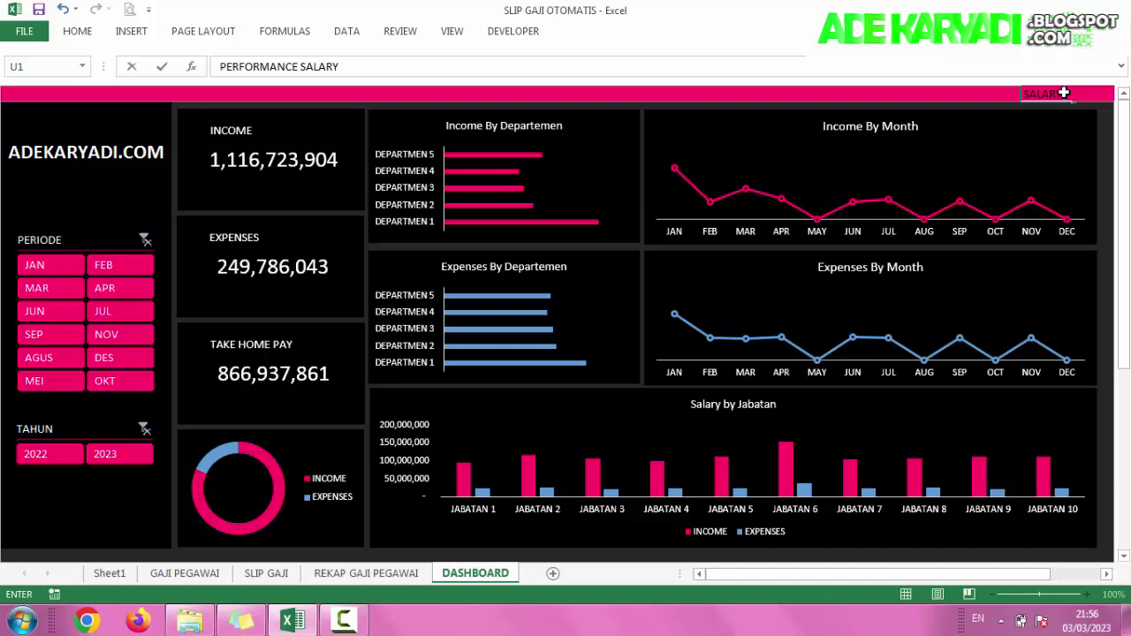
pyautogui.write('AWAN')
pyautogui.press('BackSpace')
pyautogui.press('BackSpace')
pyautogui.press('BackSpace')
pyautogui.write('MPLOY')
pyautogui.write('EE')
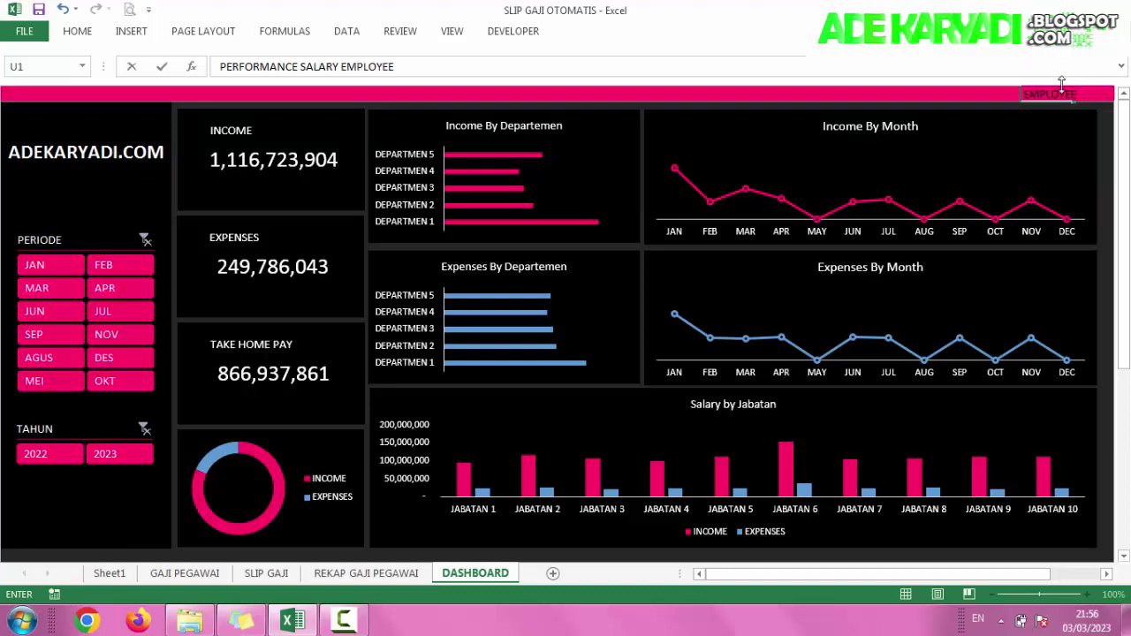
# Step: Confirm the U1 title, make it bold and raise its font size to 12
pyautogui.click(981, 95)
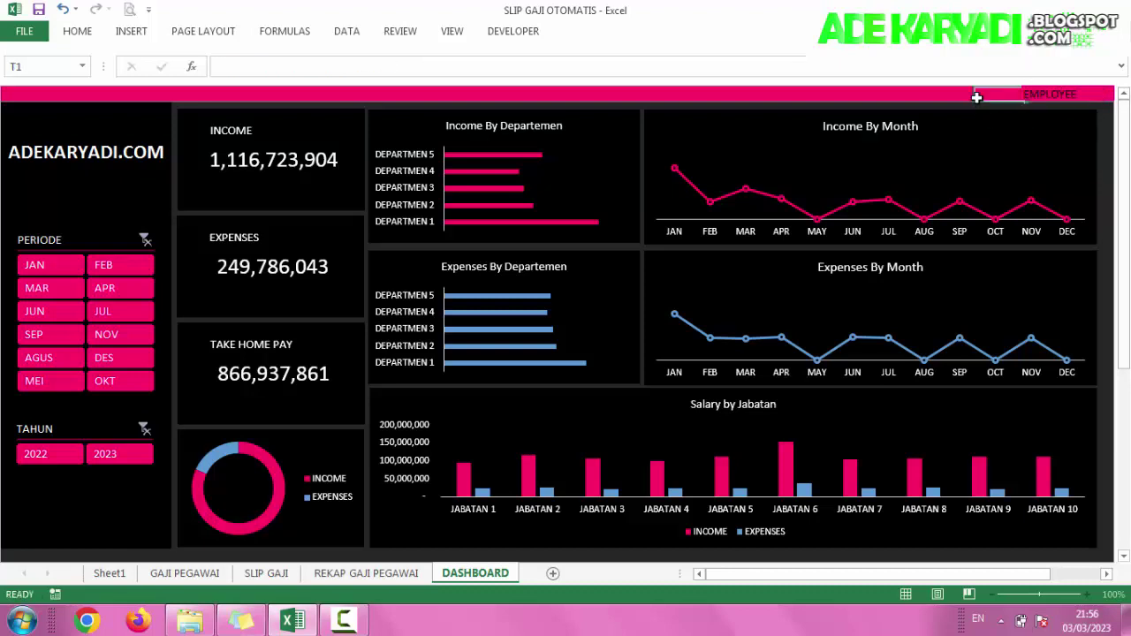
pyautogui.click(1044, 93)
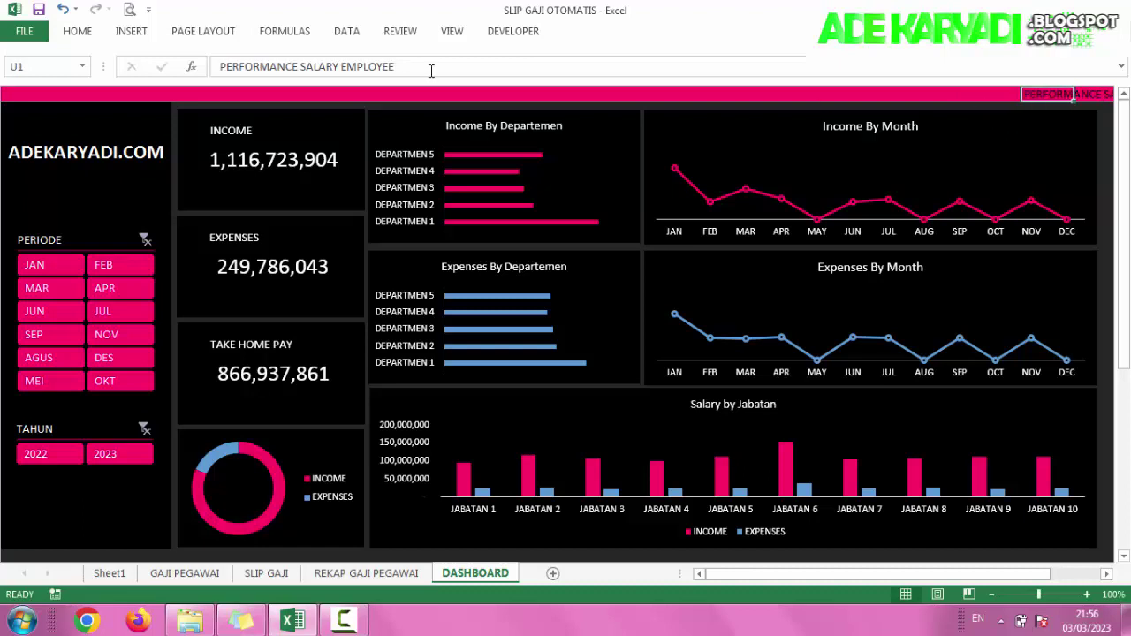
pyautogui.click(78, 31)
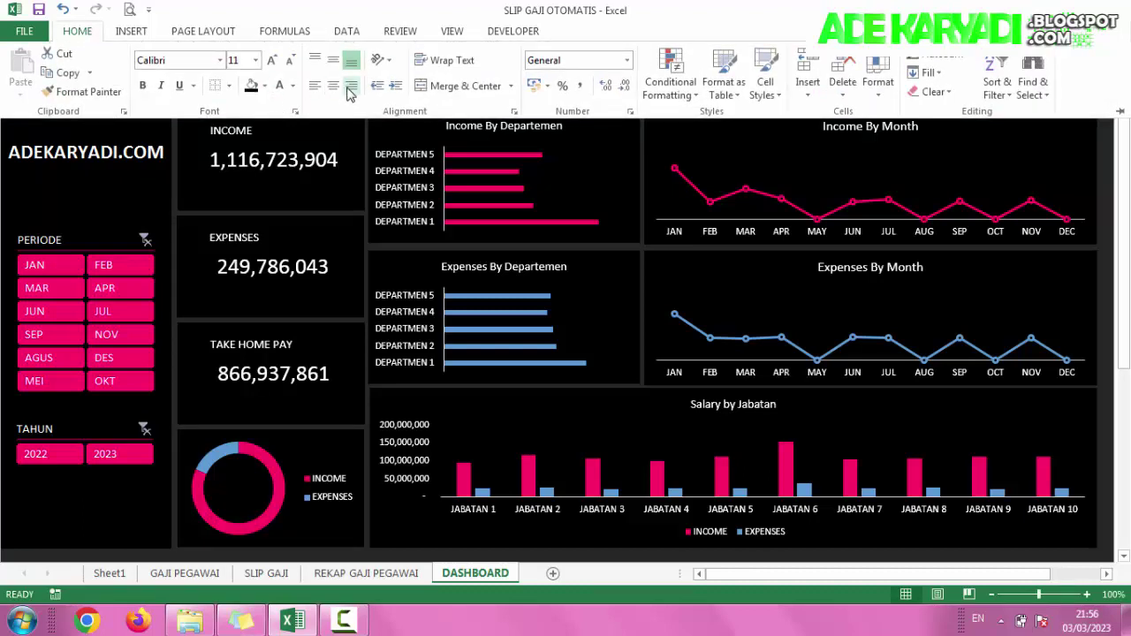
pyautogui.click(142, 85)
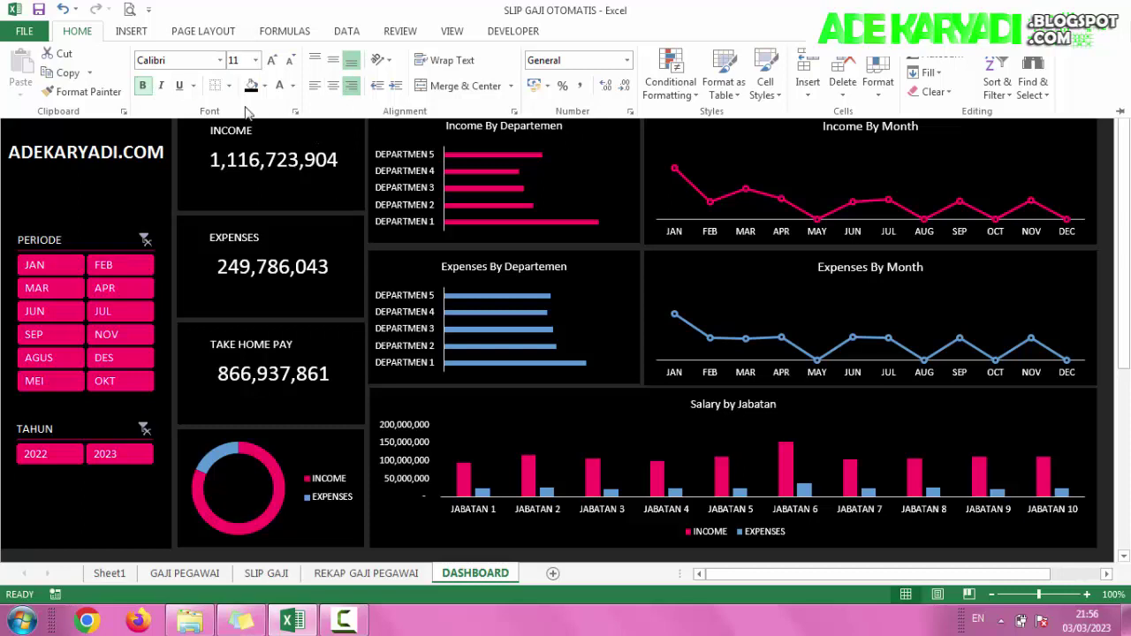
pyautogui.click(377, 561)
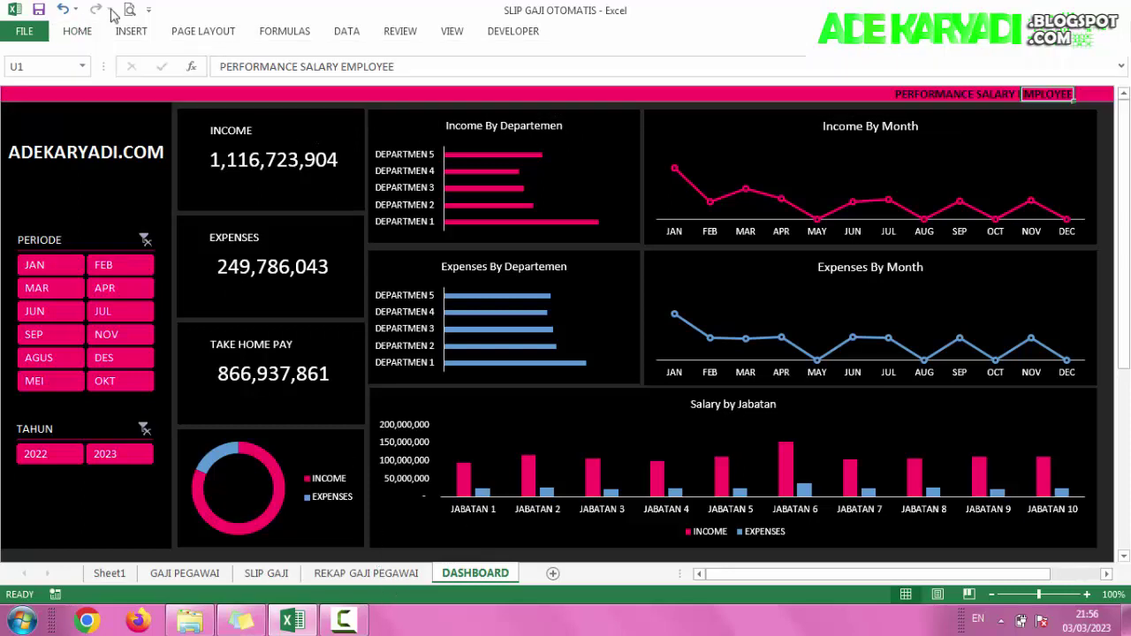
pyautogui.click(77, 33)
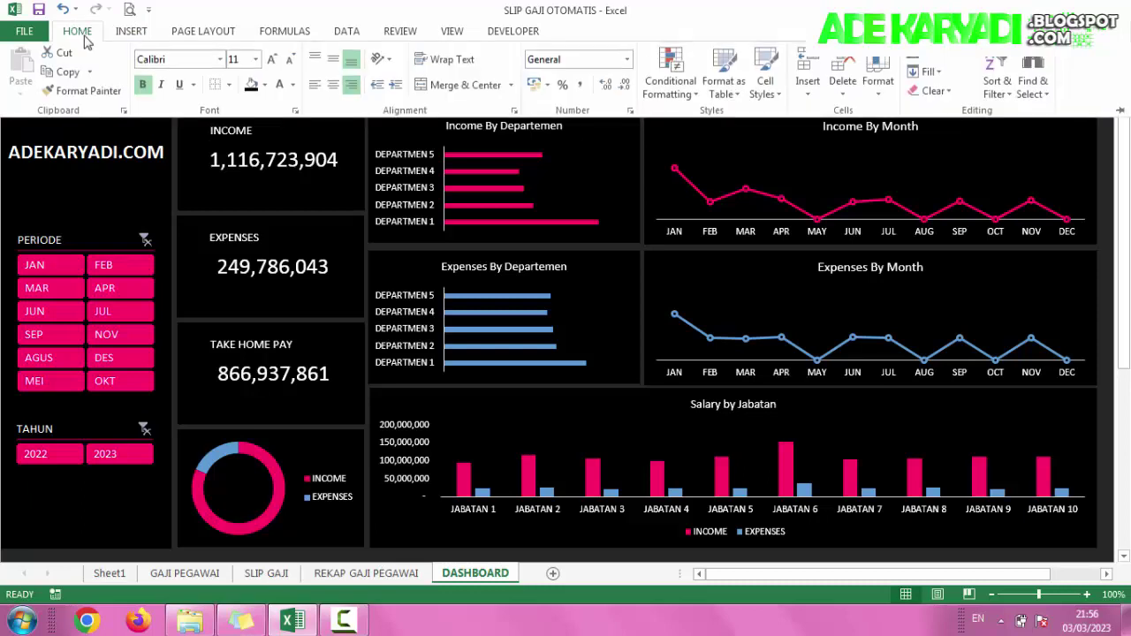
pyautogui.click(274, 60)
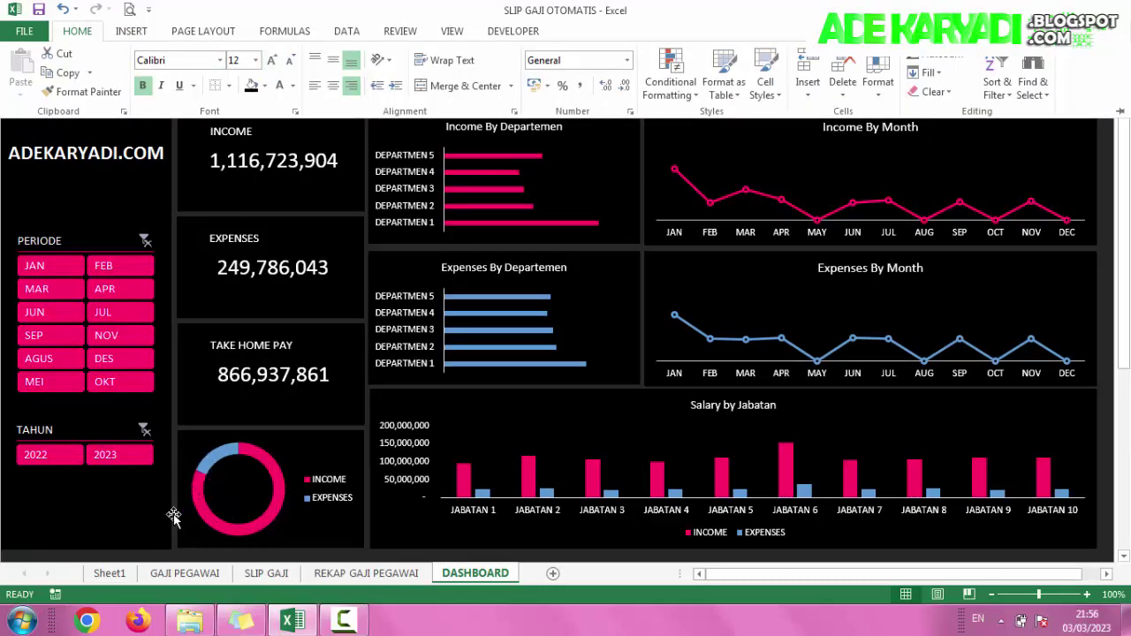
# Step: Show headings, make row 1 taller and top-align the header title
pyautogui.click(452, 32)
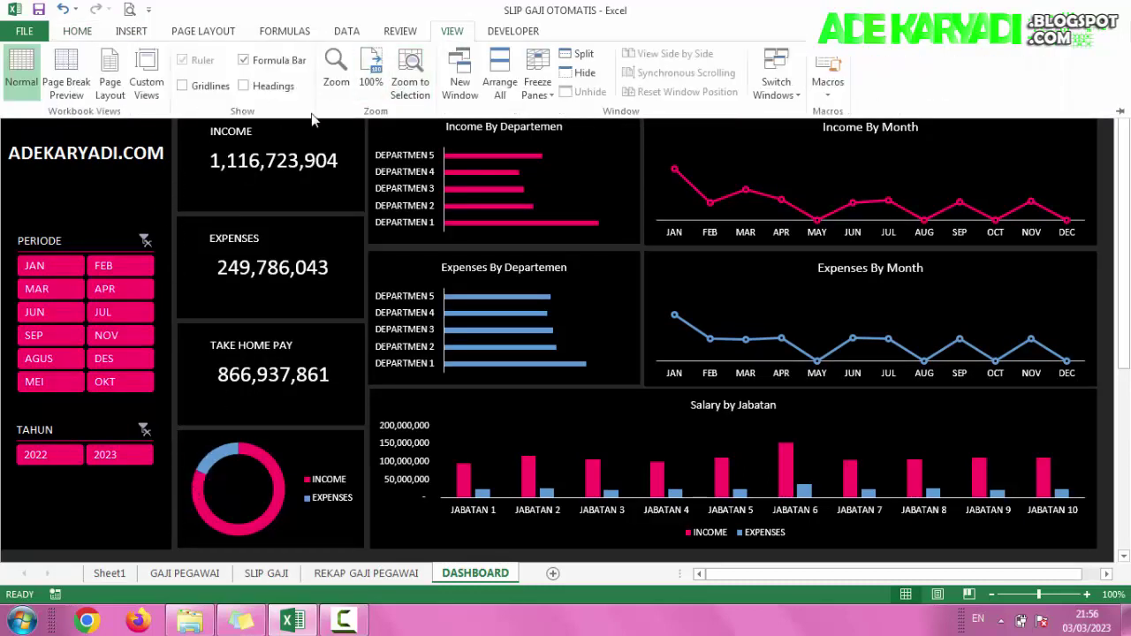
pyautogui.click(244, 86)
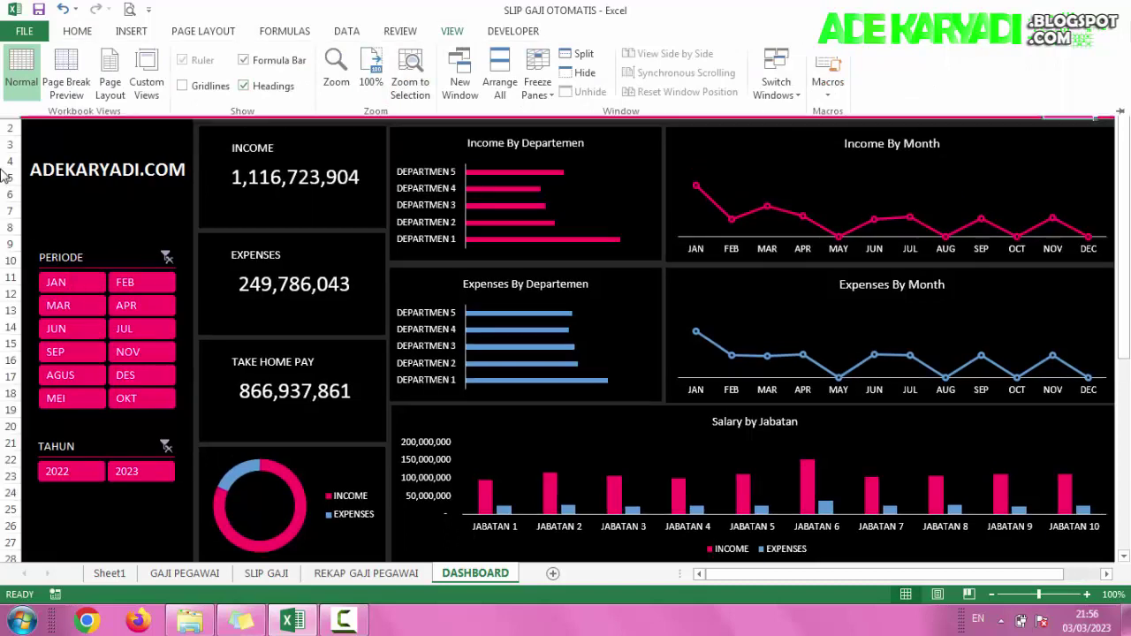
pyautogui.click(15, 123)
pyautogui.moveTo(13, 116); pyautogui.dragTo(13, 130)
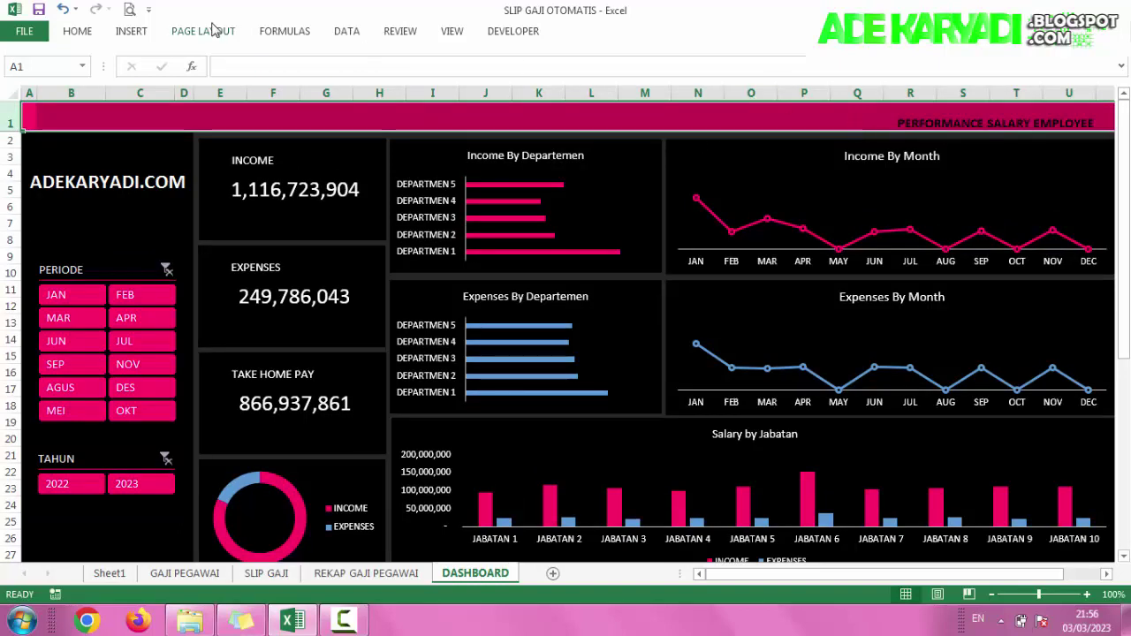
pyautogui.click(77, 31)
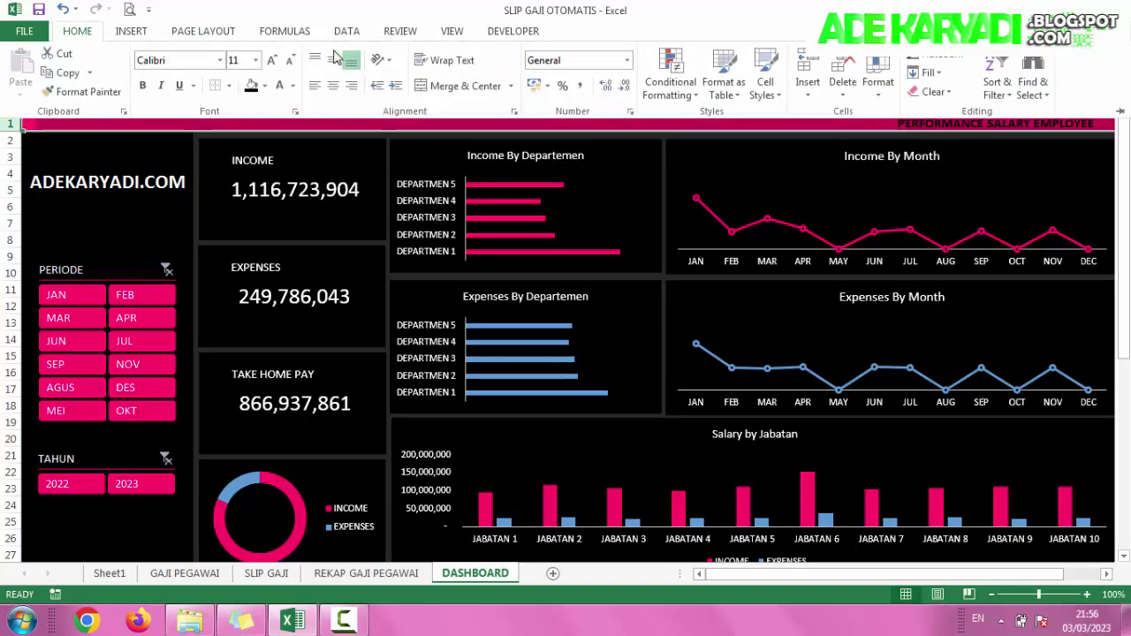
pyautogui.click(334, 58)
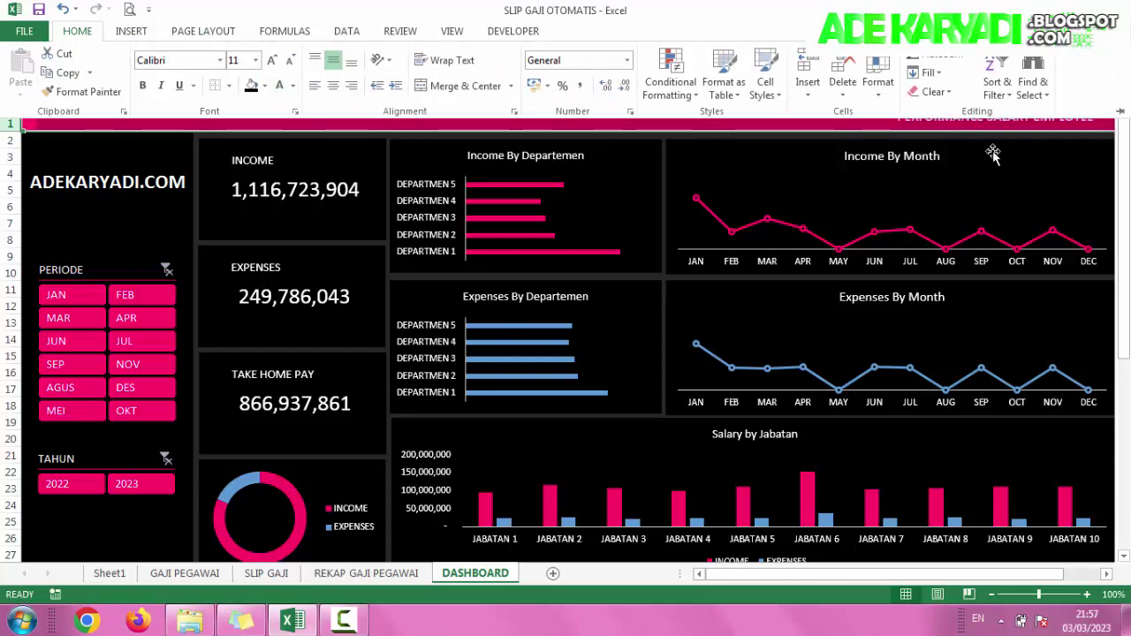
# Step: Enlarge the title font to 14 and hide the row and column headings
pyautogui.click(956, 123)
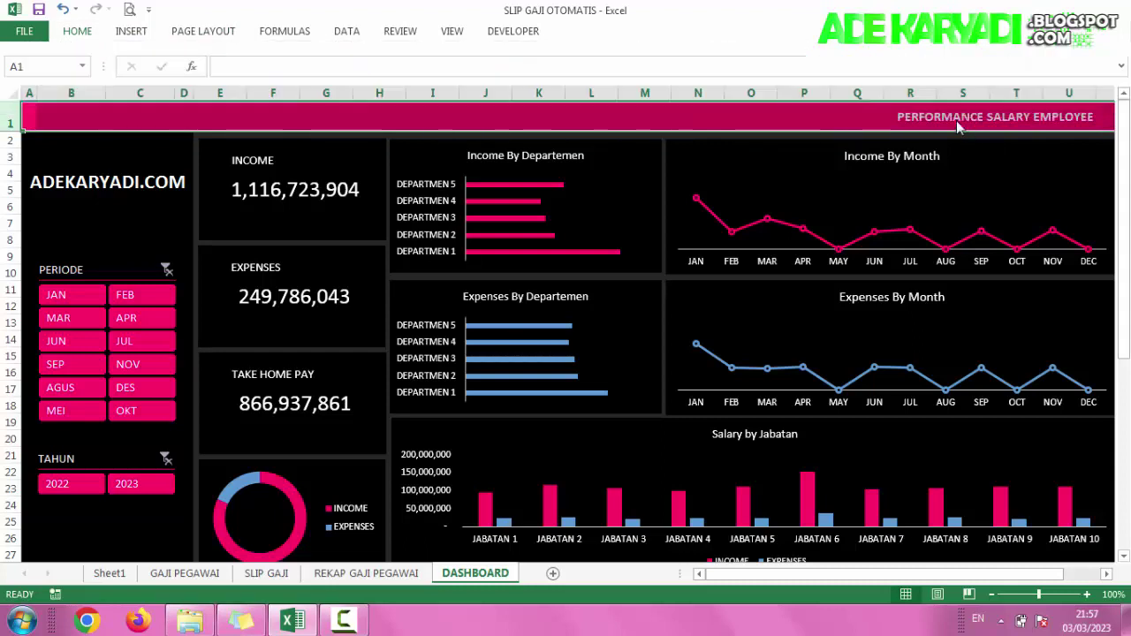
pyautogui.click(77, 30)
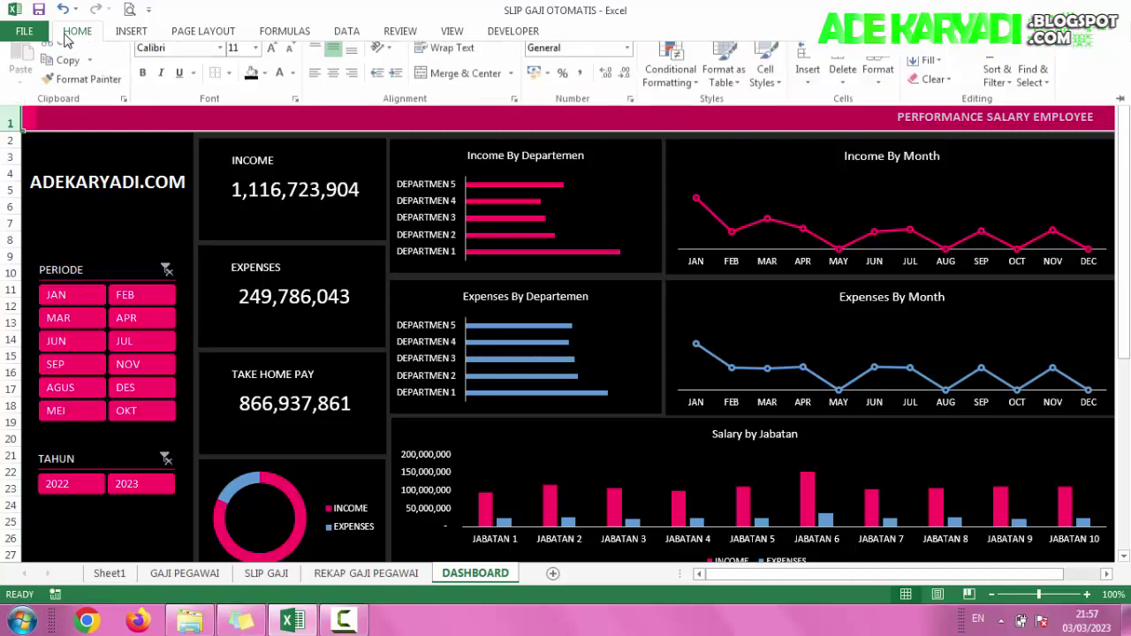
pyautogui.click(273, 61)
pyautogui.click(273, 63)
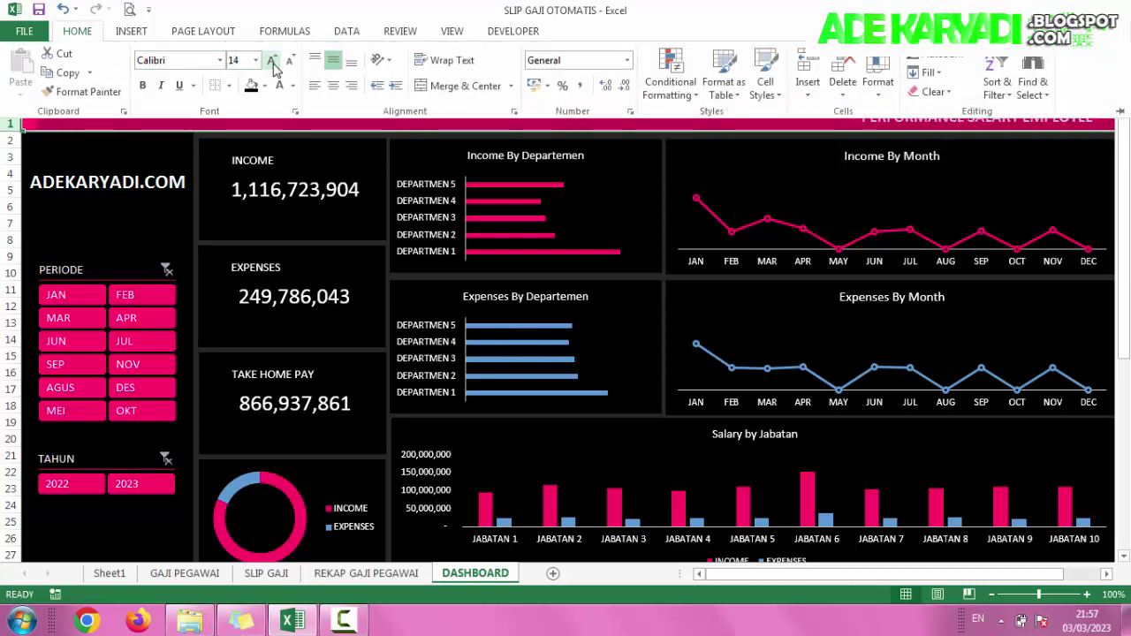
pyautogui.click(314, 129)
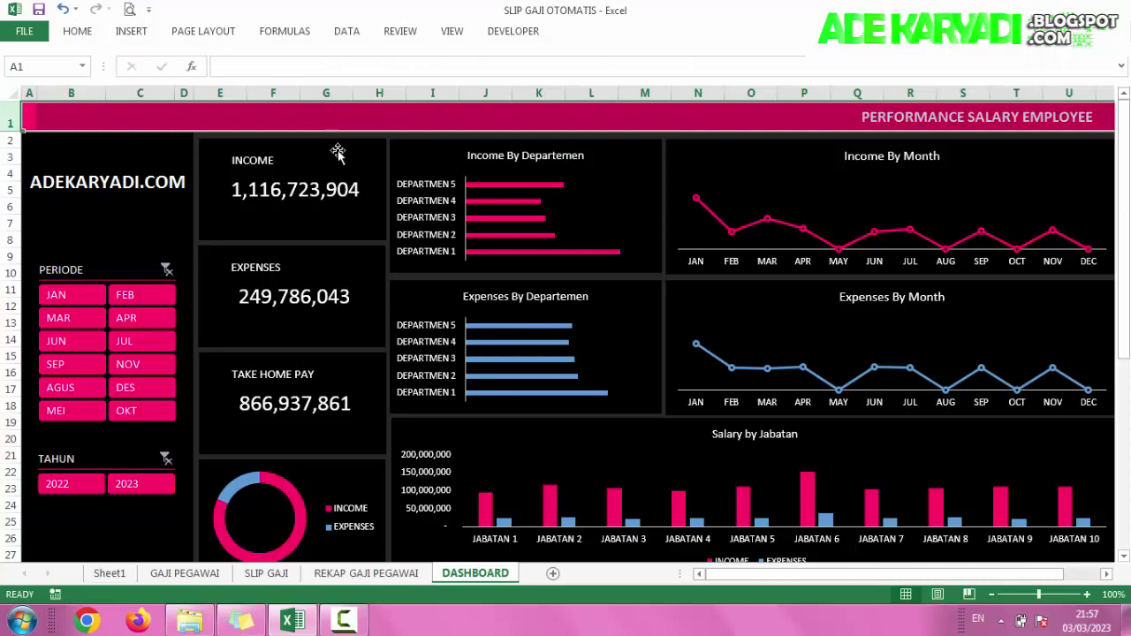
pyautogui.click(460, 34)
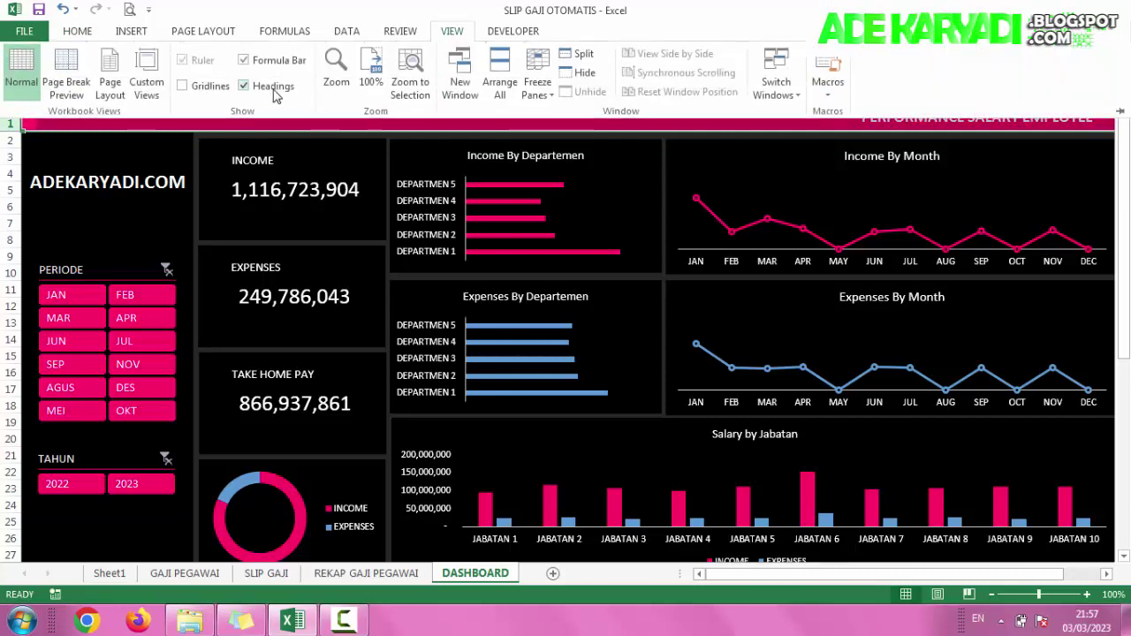
pyautogui.click(273, 86)
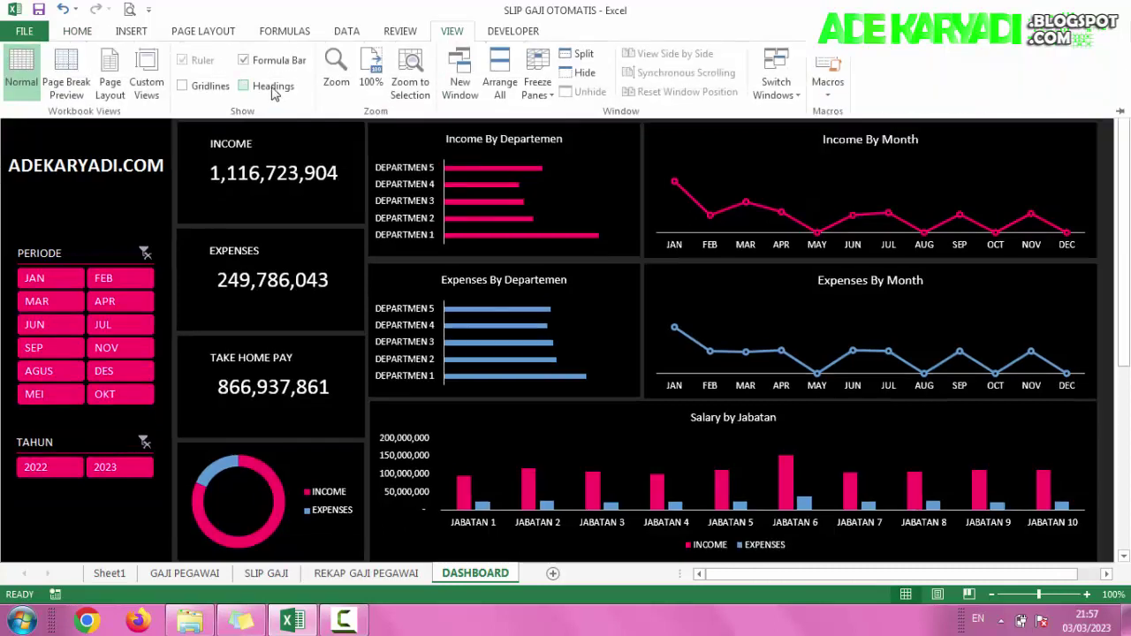
# Step: Return to the headerless dashboard and scroll to review the full pink title bar
pyautogui.click(113, 530)
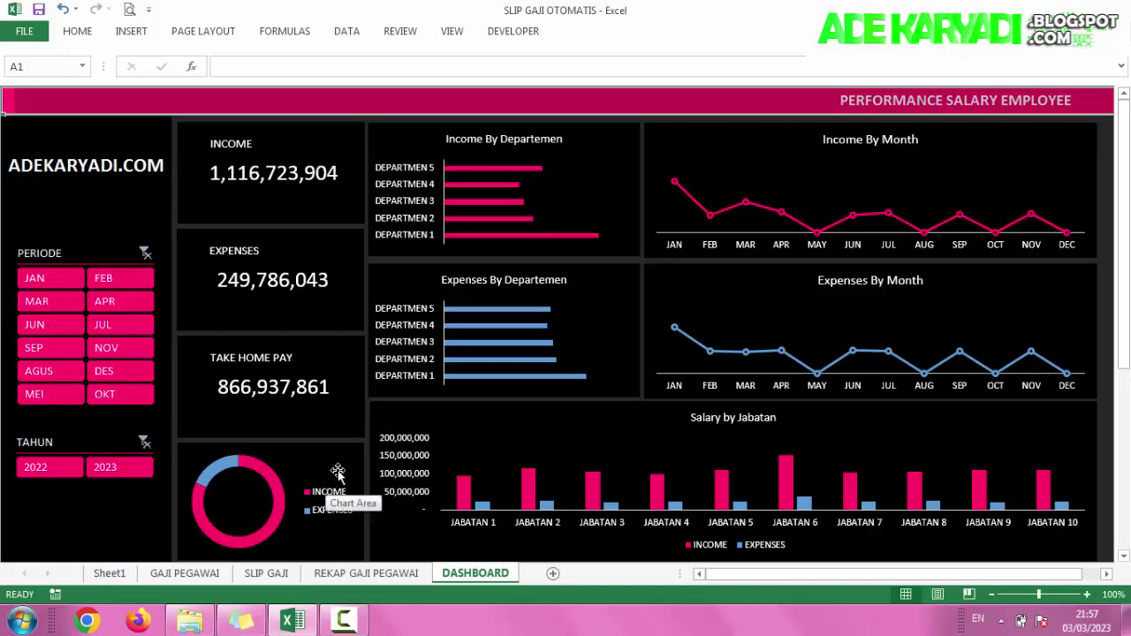
pyautogui.scroll(-1, 338, 473)
pyautogui.scroll(1, 337, 473)
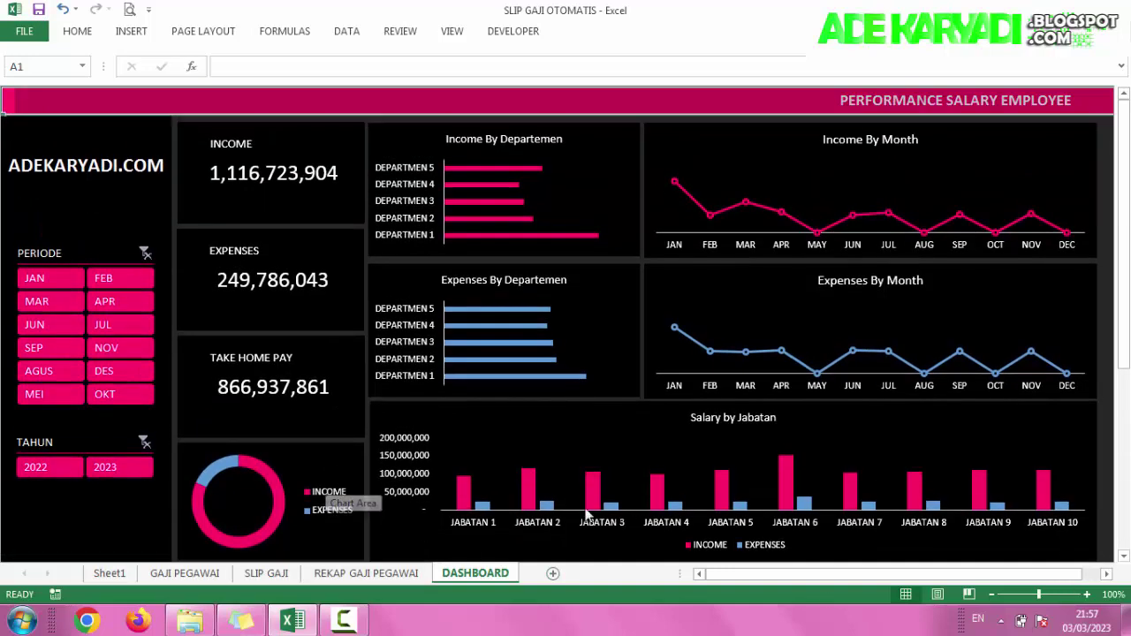
pyautogui.click(490, 110)
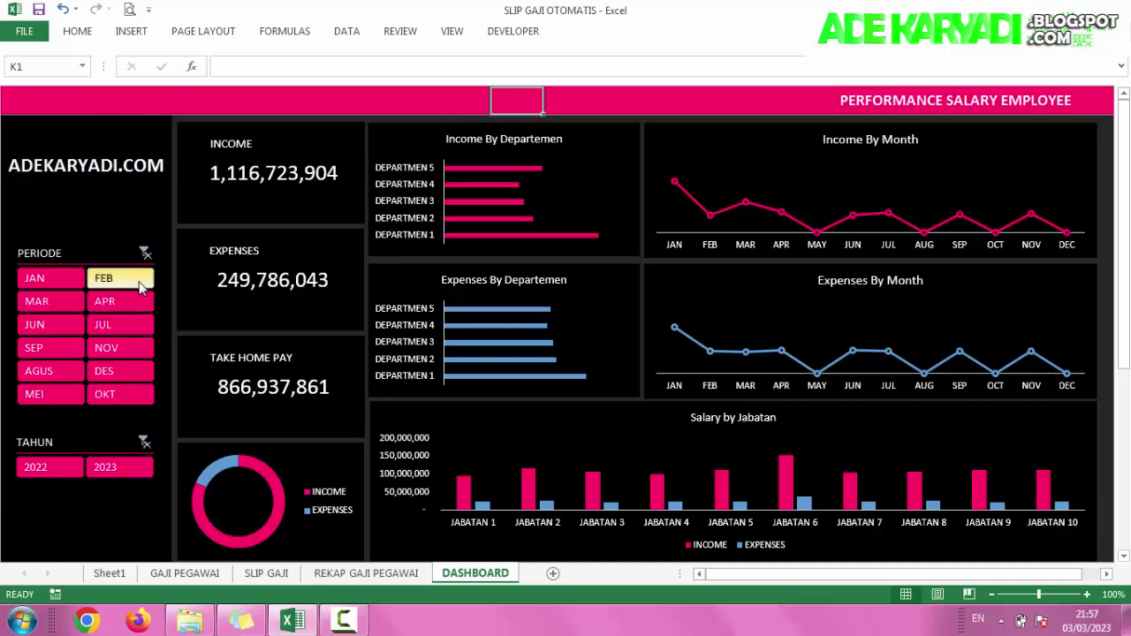
pyautogui.click(139, 284)
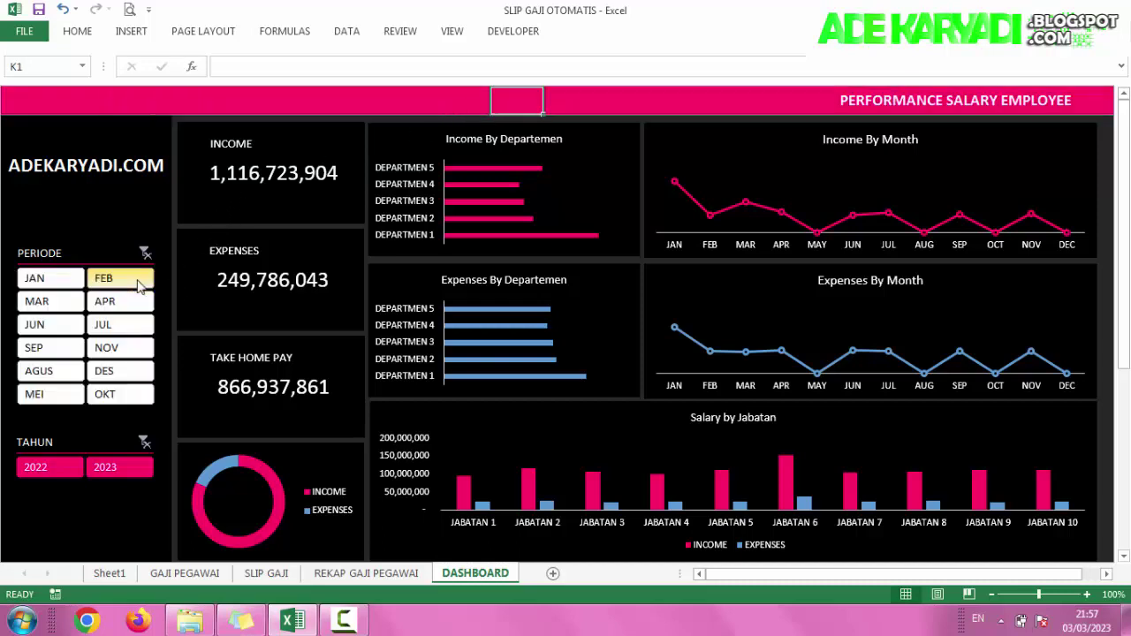
pyautogui.click(133, 326)
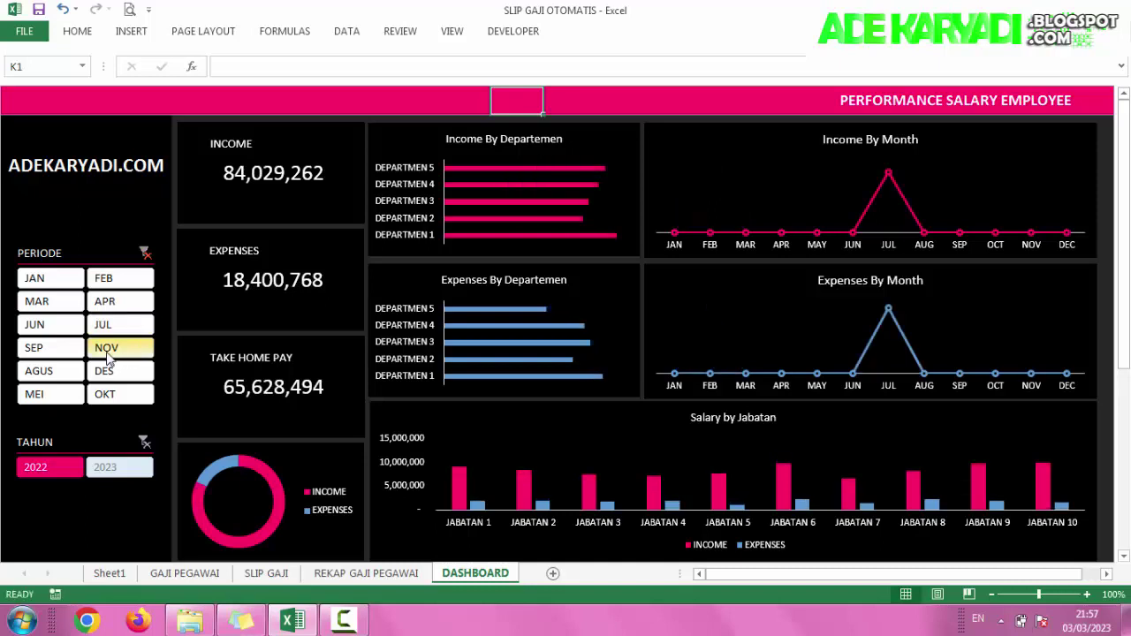
pyautogui.click(106, 349)
pyautogui.click(35, 325)
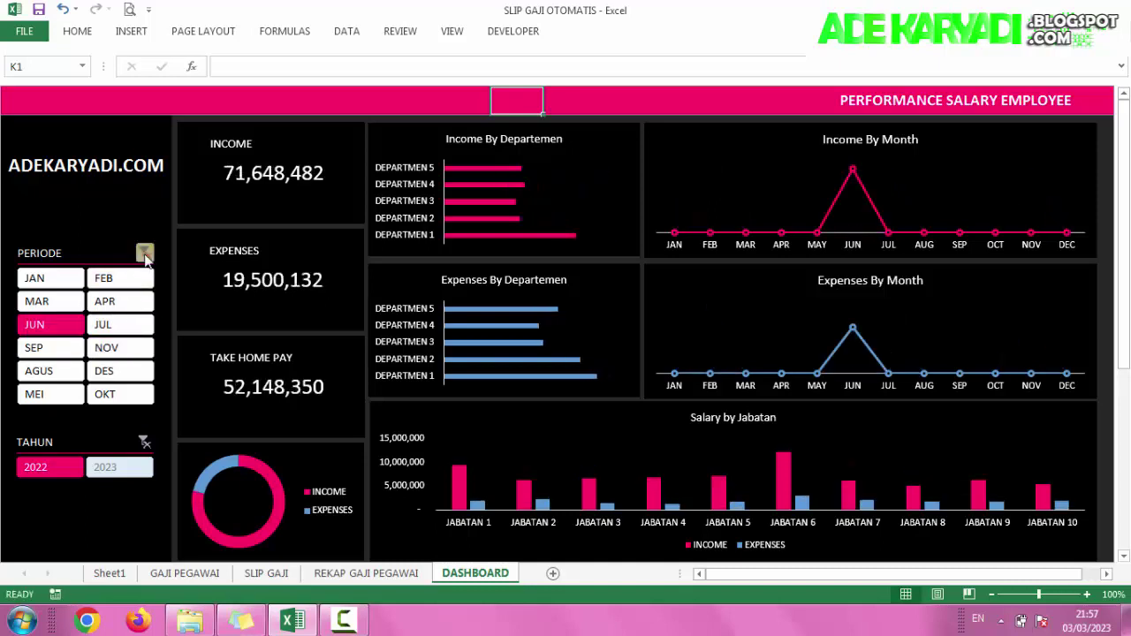
pyautogui.click(145, 254)
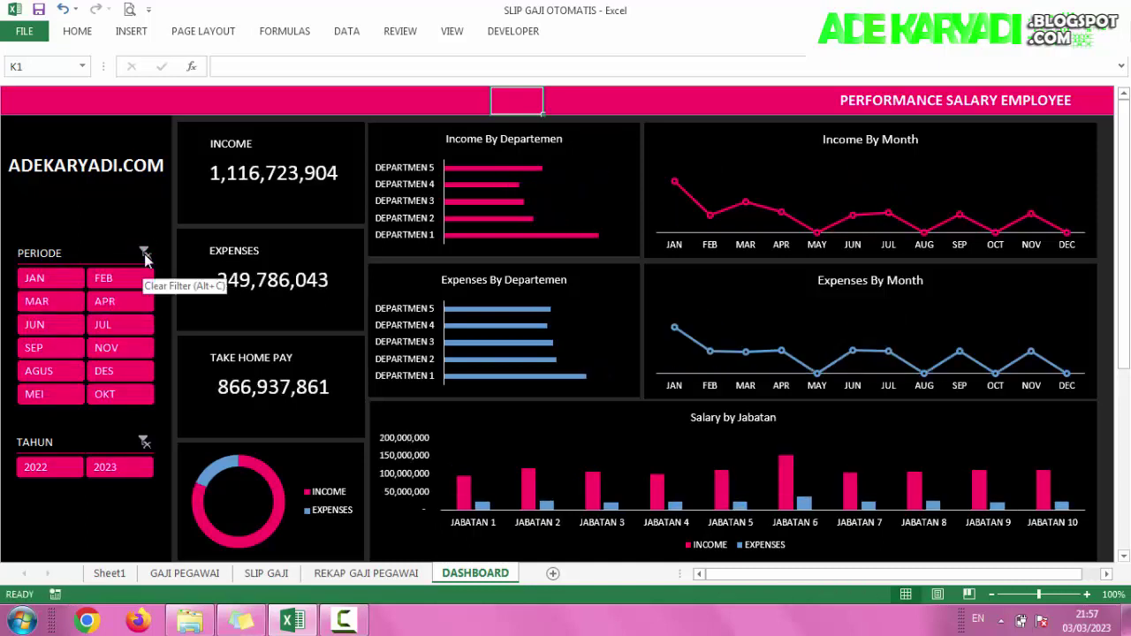
pyautogui.click(106, 371)
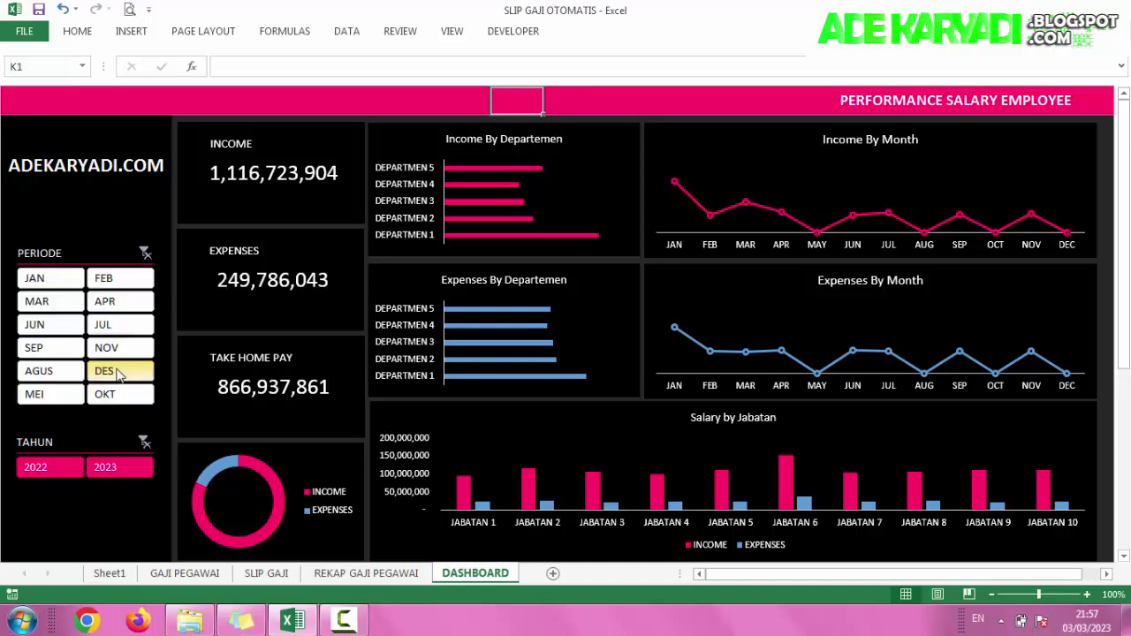
pyautogui.click(107, 348)
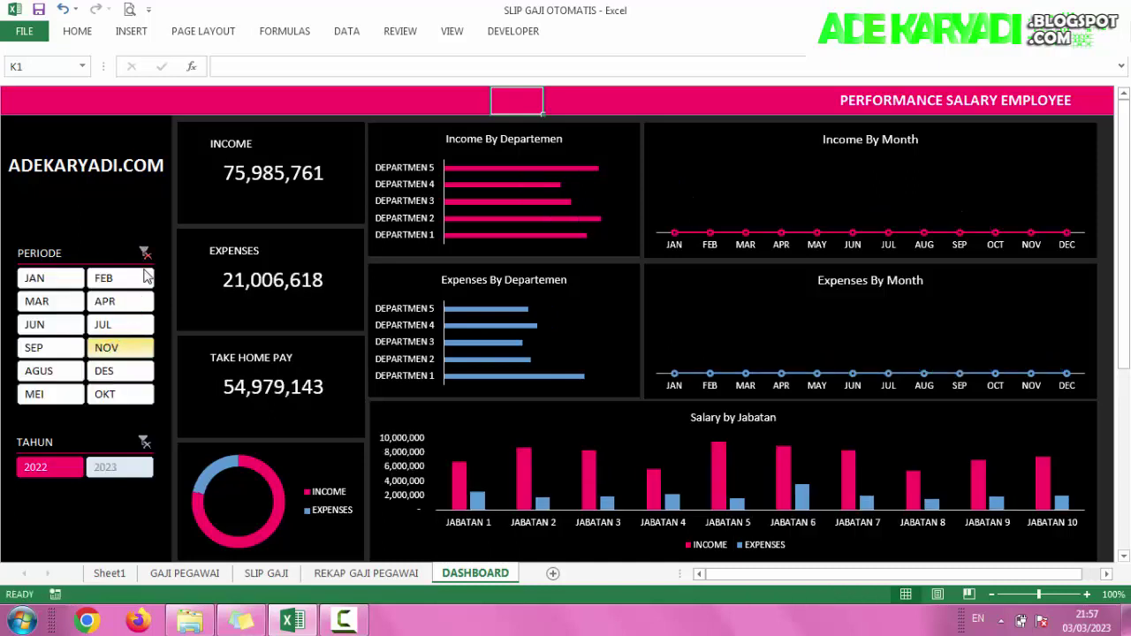
pyautogui.click(145, 255)
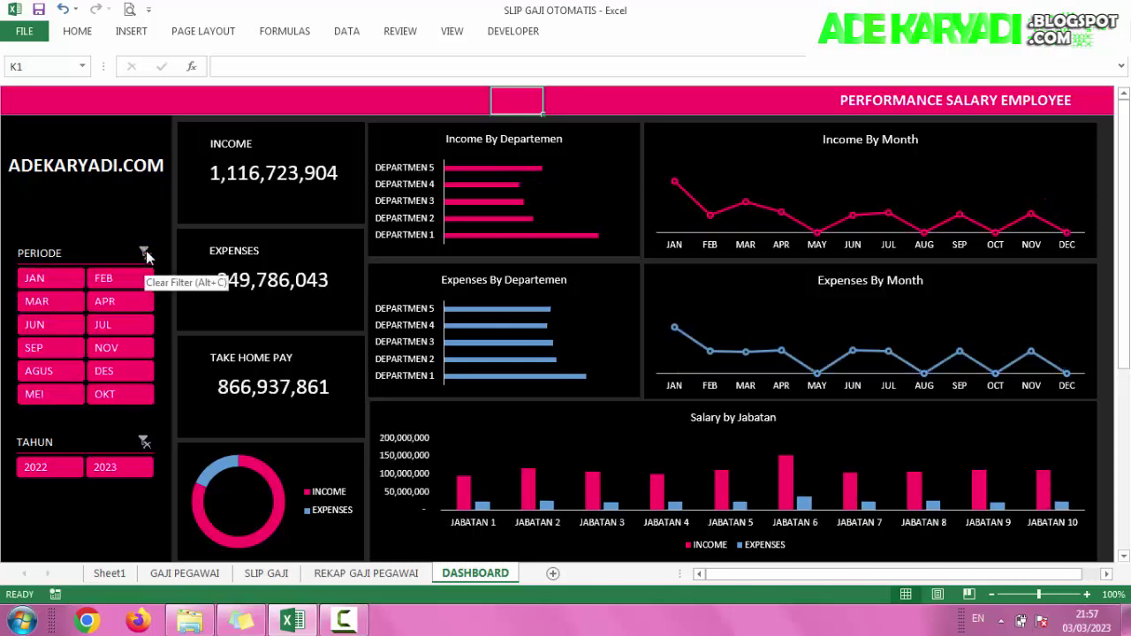
pyautogui.click(142, 302)
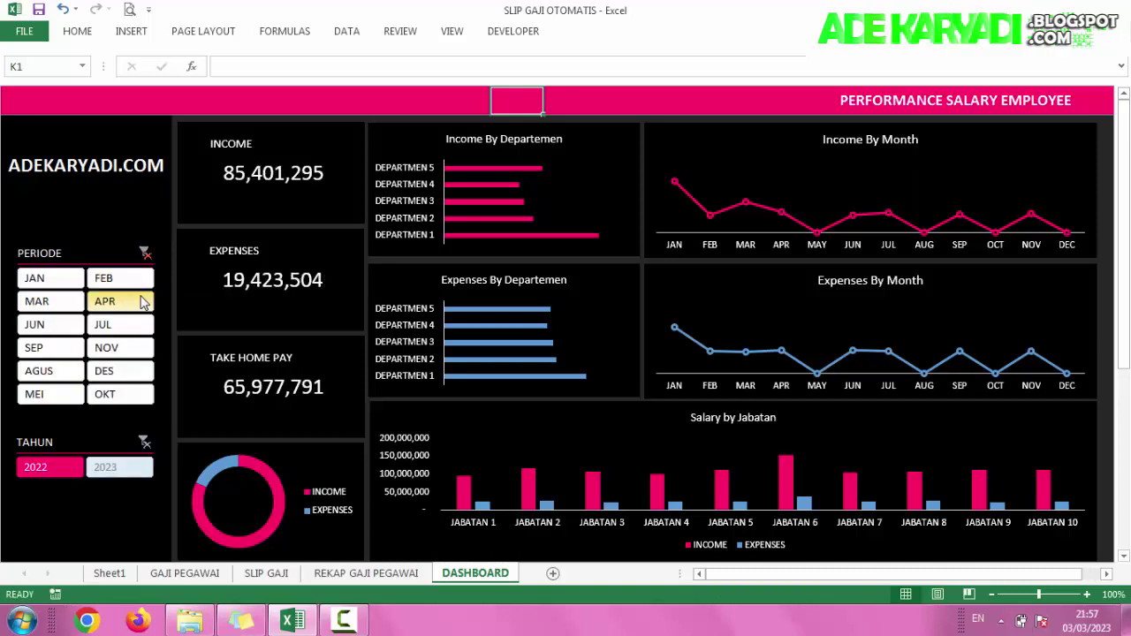
pyautogui.click(111, 348)
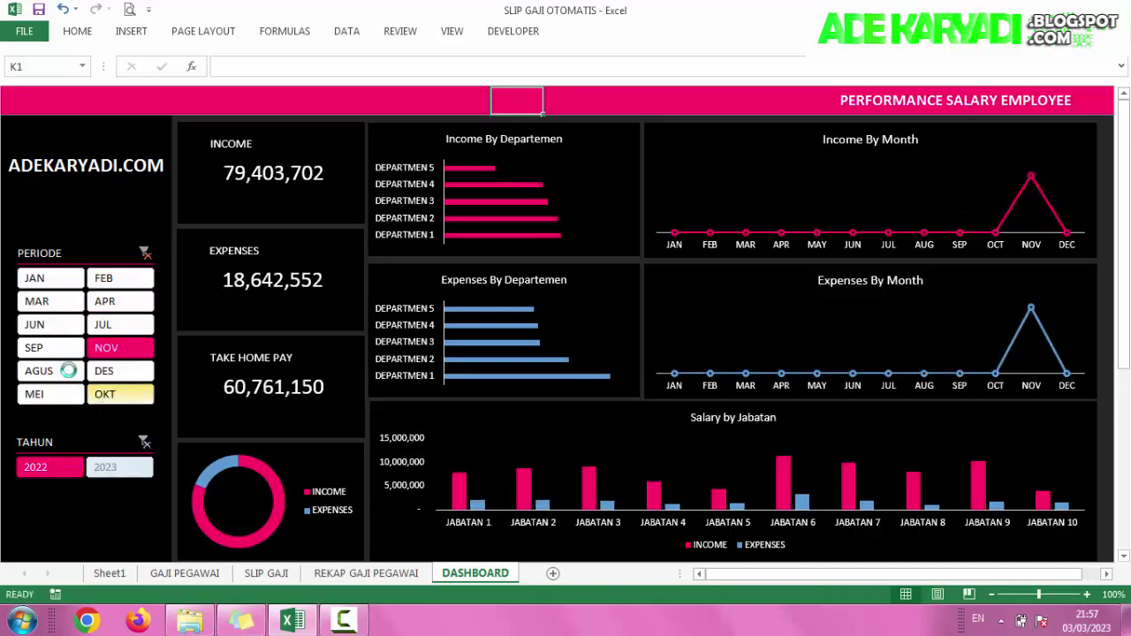
pyautogui.click(101, 398)
pyautogui.click(62, 350)
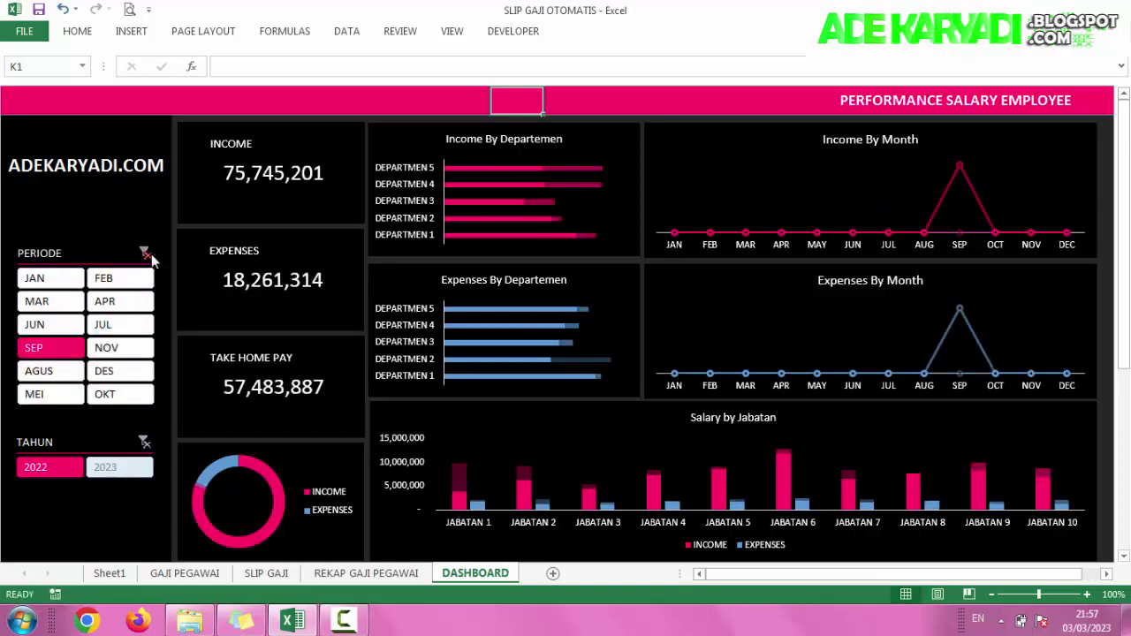
pyautogui.hotkey('alt', 'c')
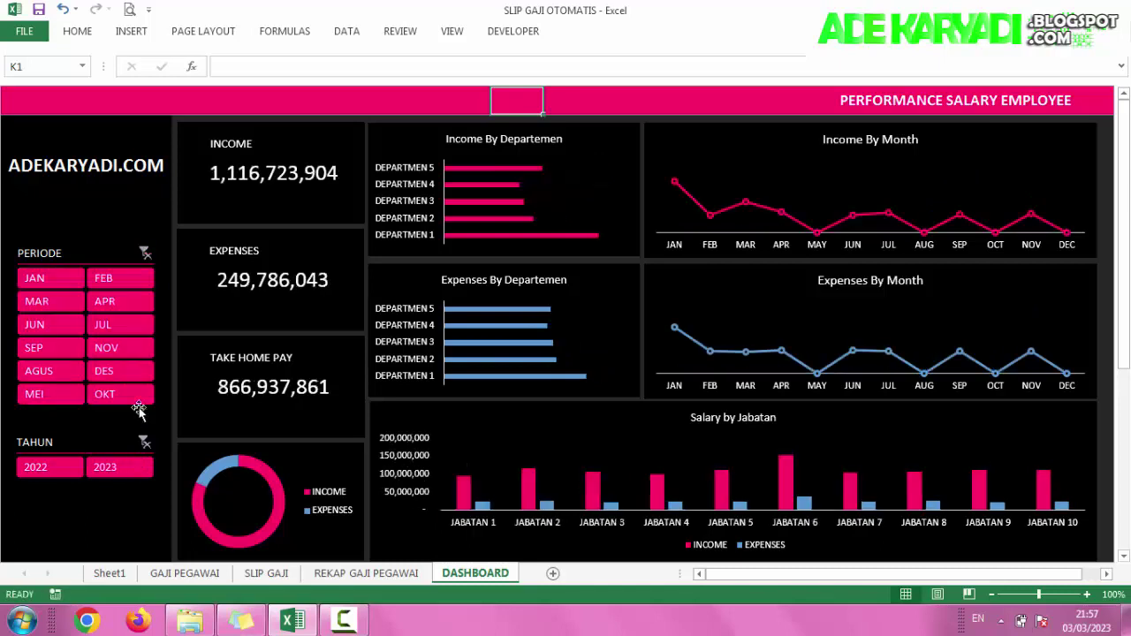
pyautogui.click(115, 476)
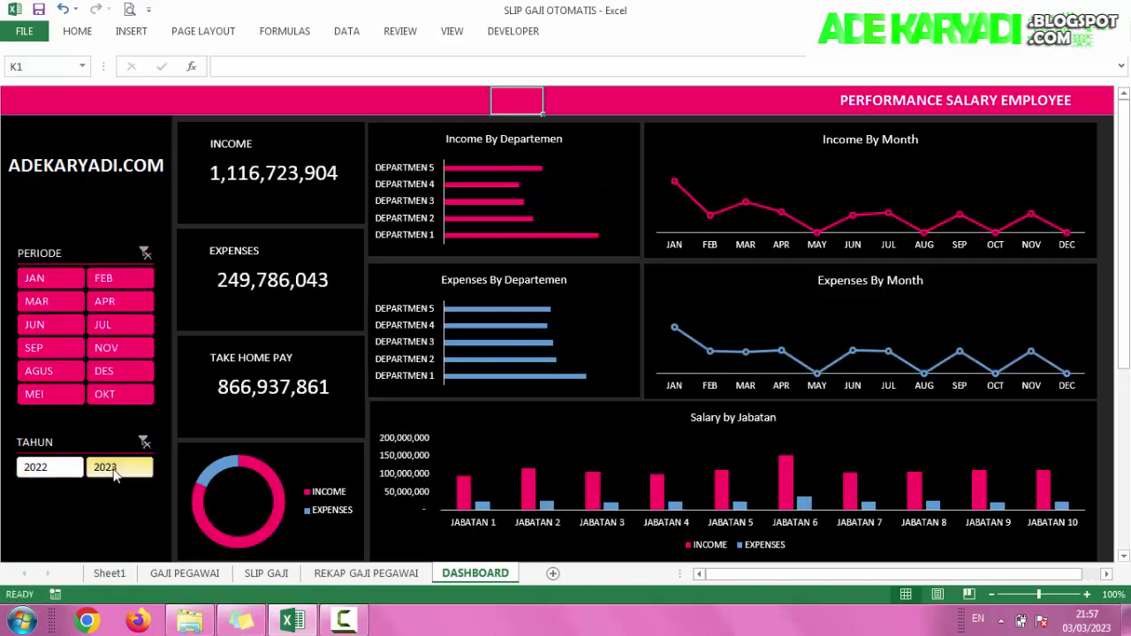
pyautogui.click(53, 482)
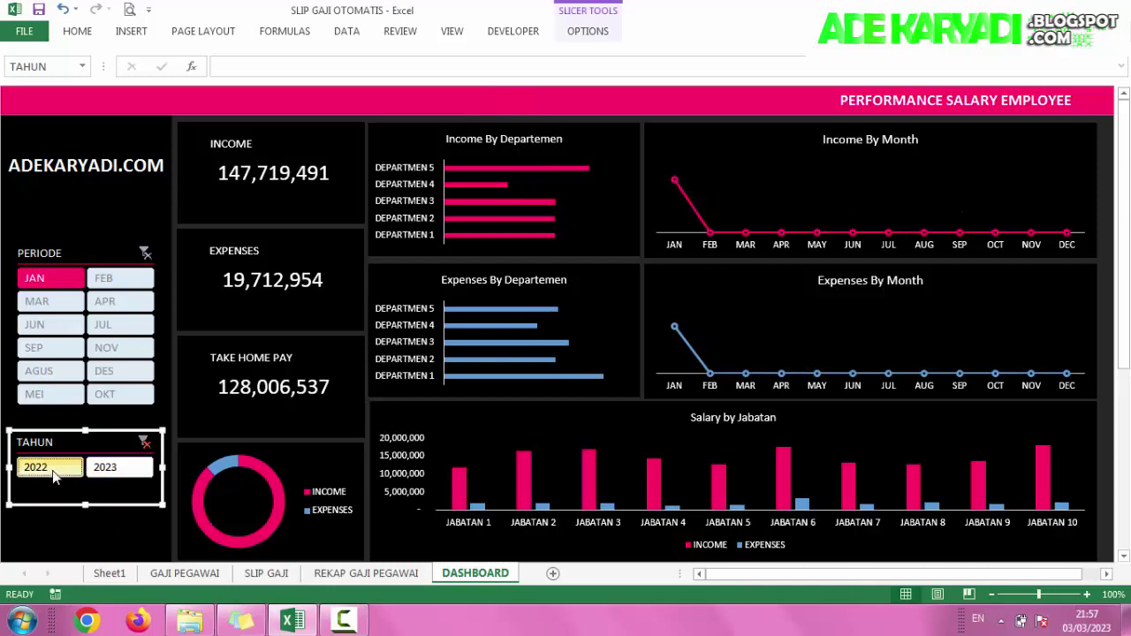
pyautogui.click(144, 444)
pyautogui.click(144, 448)
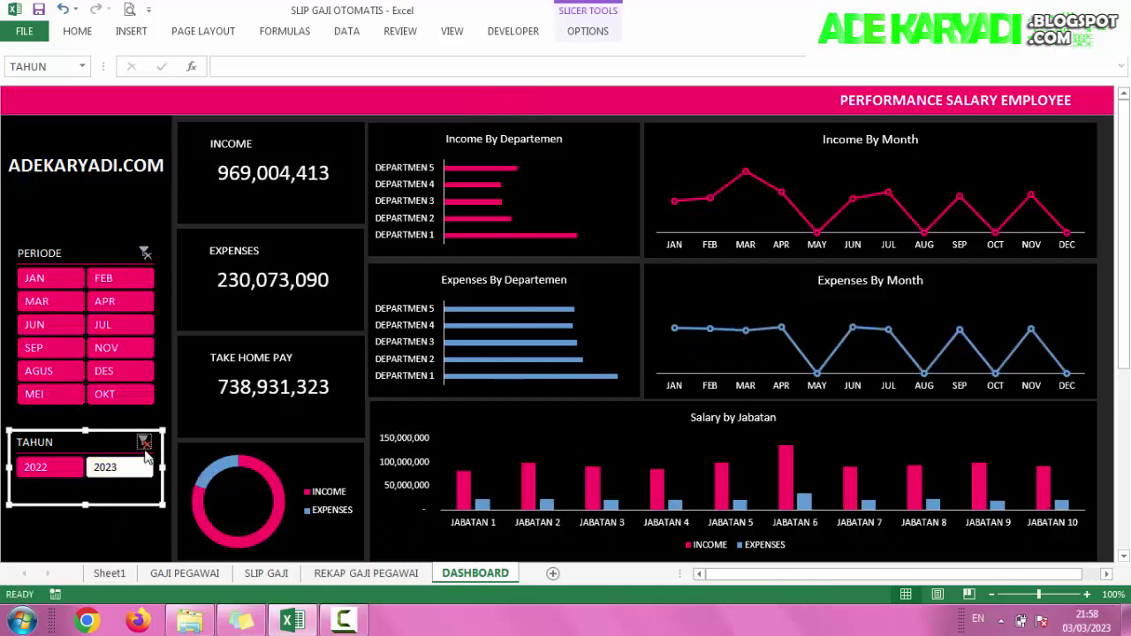
pyautogui.click(129, 524)
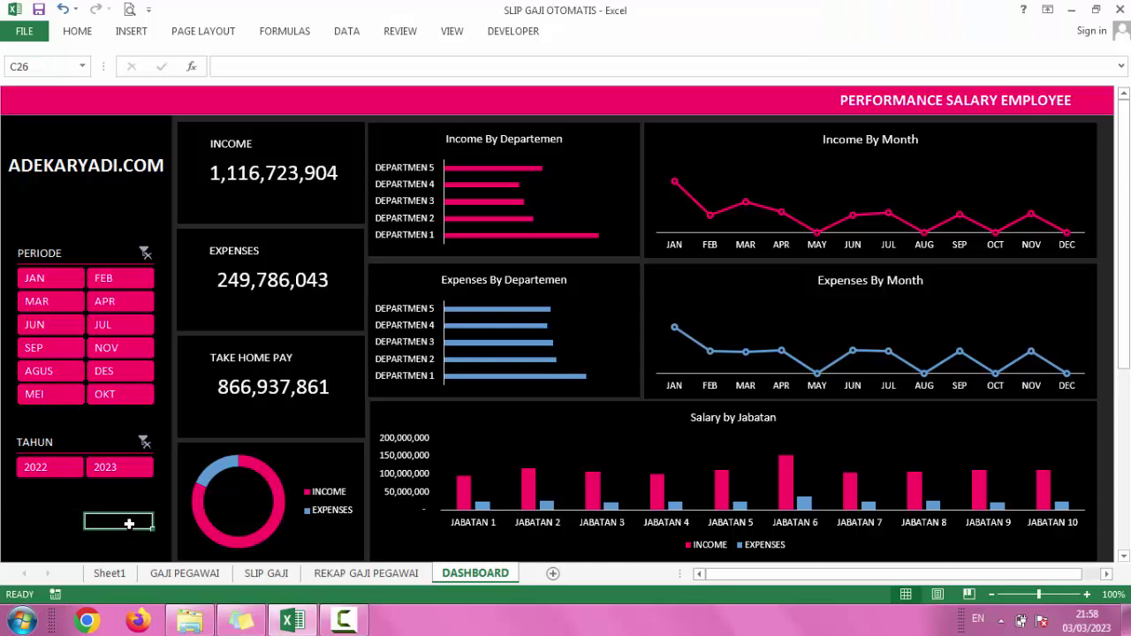
pyautogui.click(115, 305)
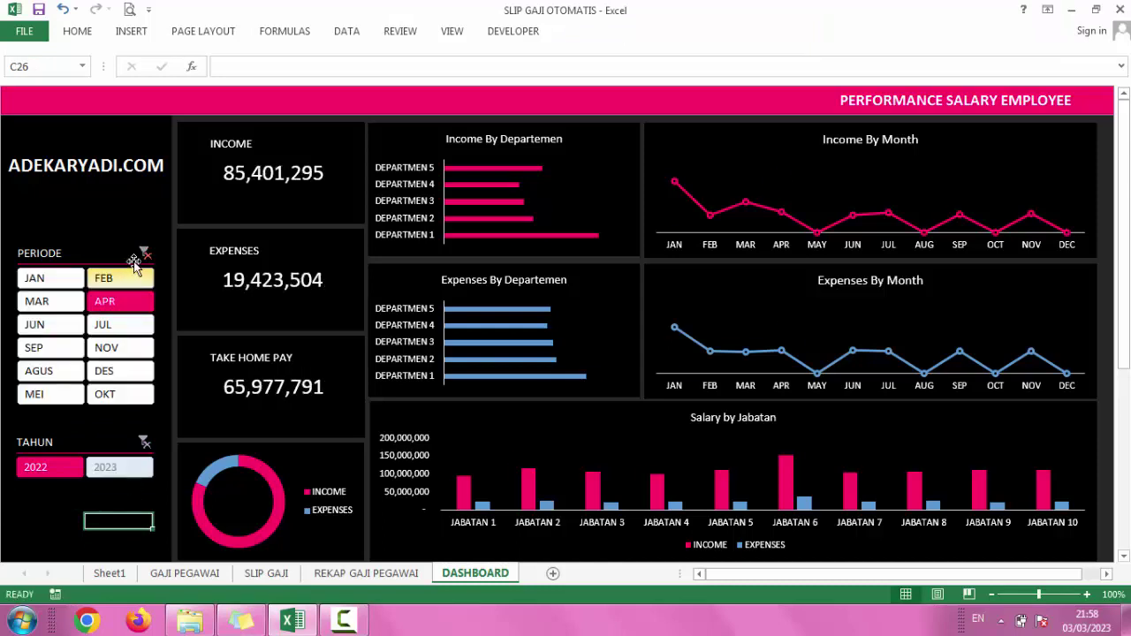
pyautogui.click(145, 253)
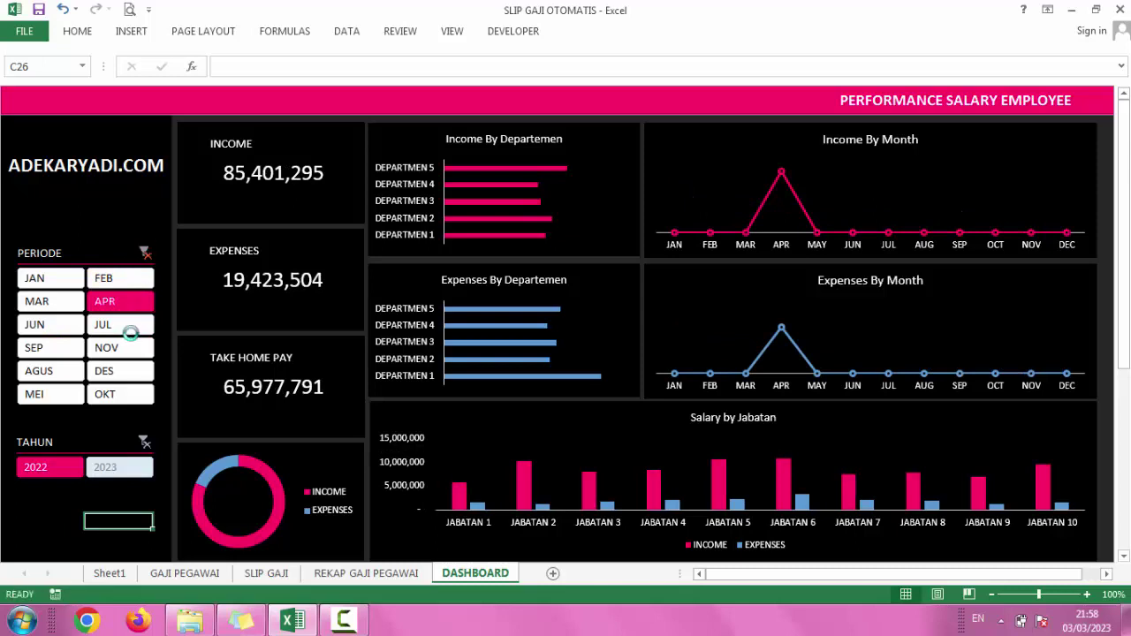
pyautogui.click(114, 392)
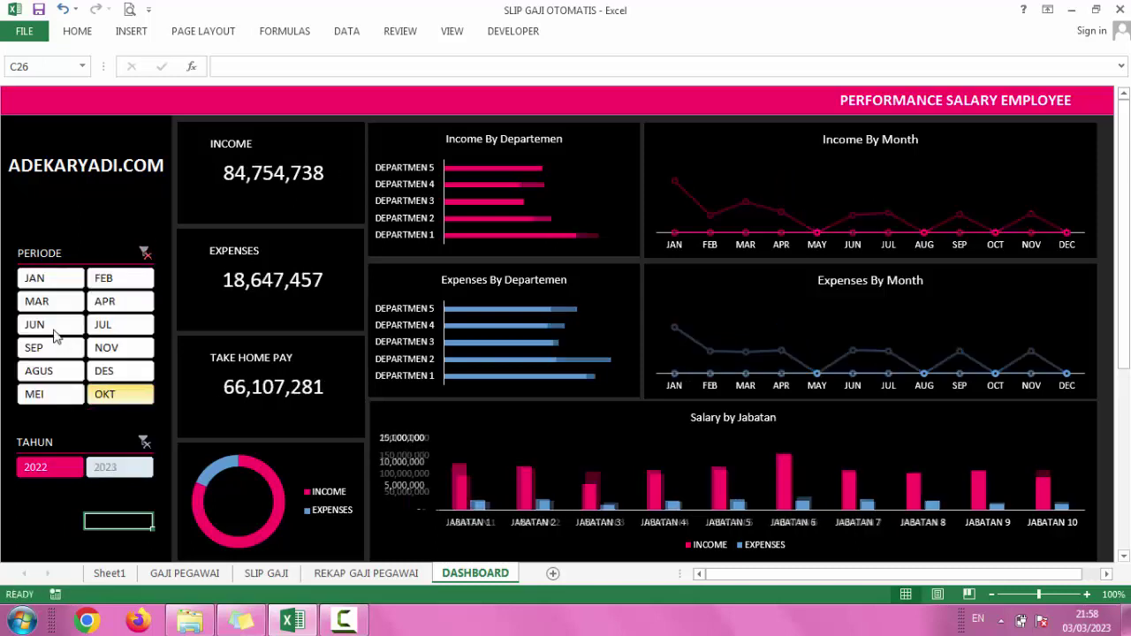
pyautogui.click(50, 326)
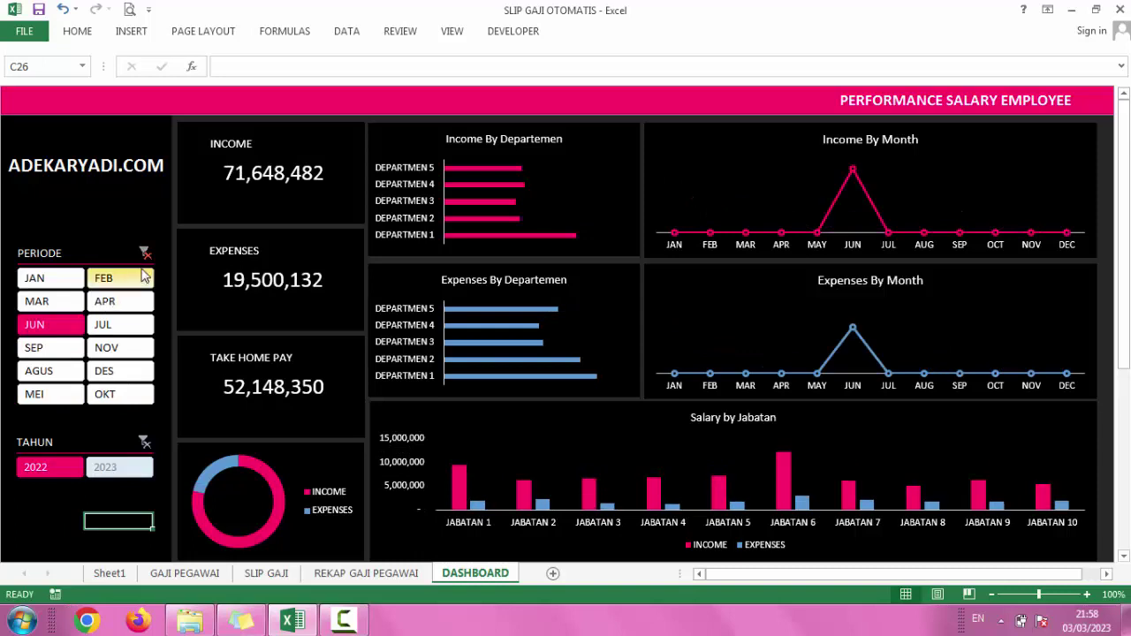
pyautogui.hotkey('alt', 'c')
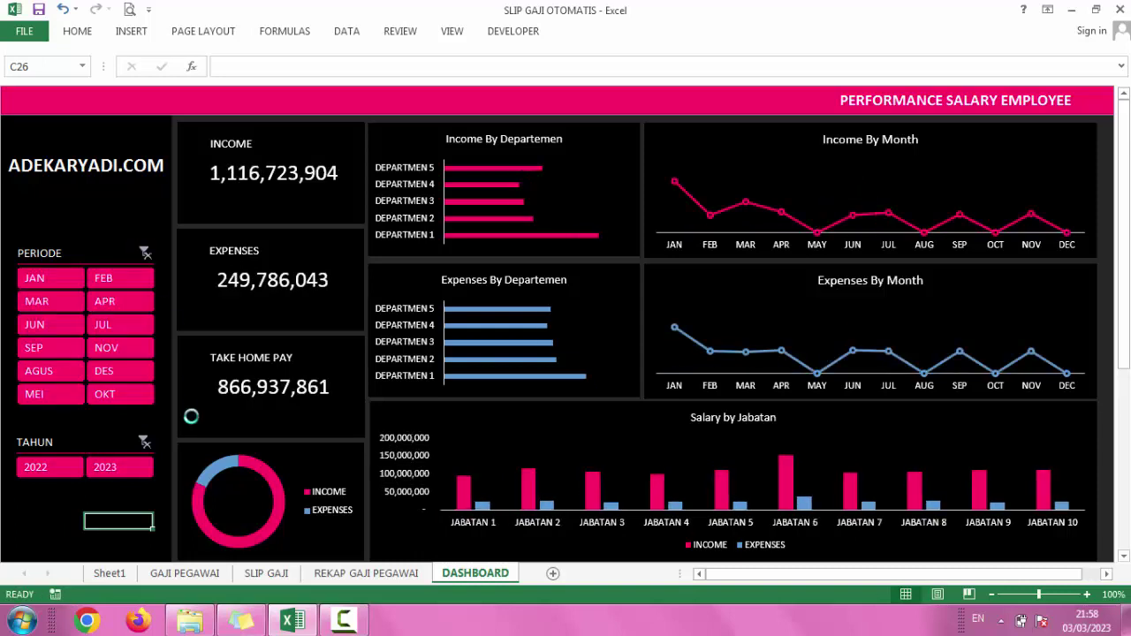